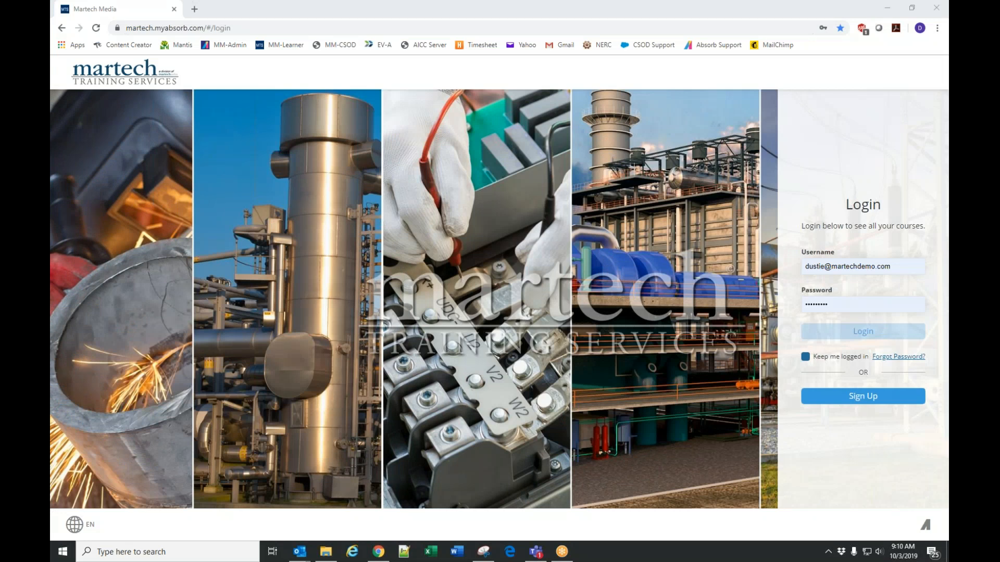
- Open the MM-Admin sign-in page in a new browser tab and highlight its address through "/Admin/"
left_click(196, 9)
left_click(228, 45)
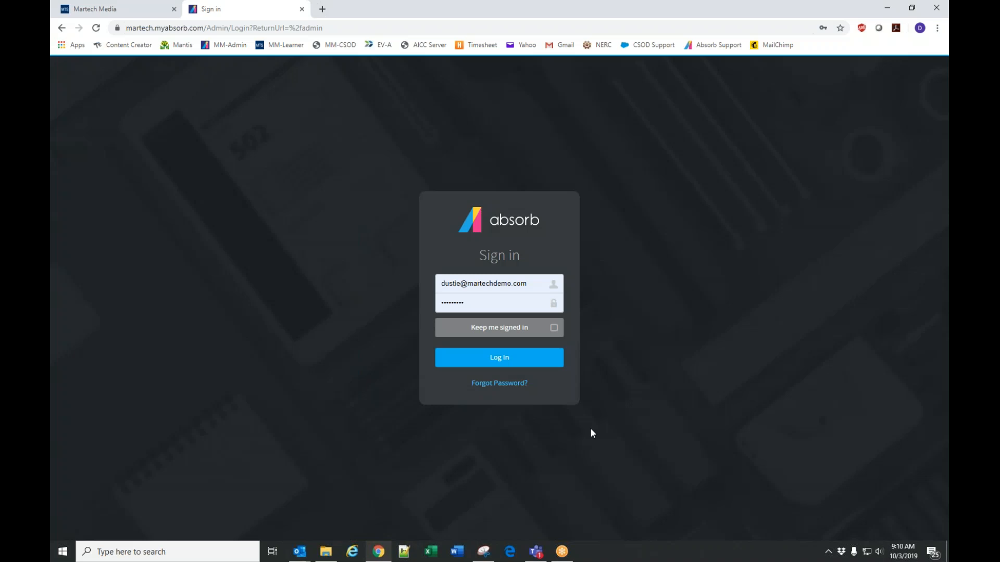
left_click(88, 10)
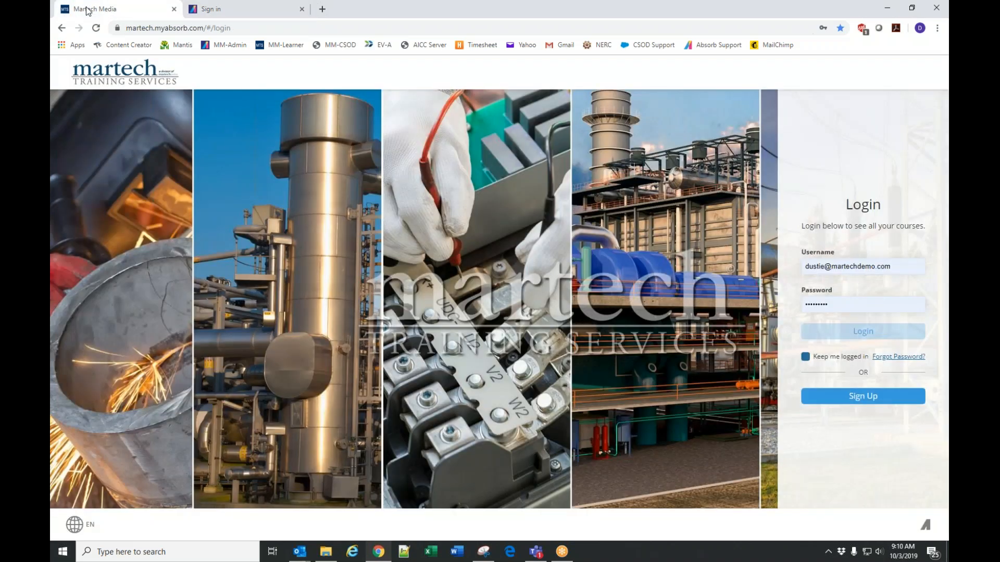
left_click(225, 12)
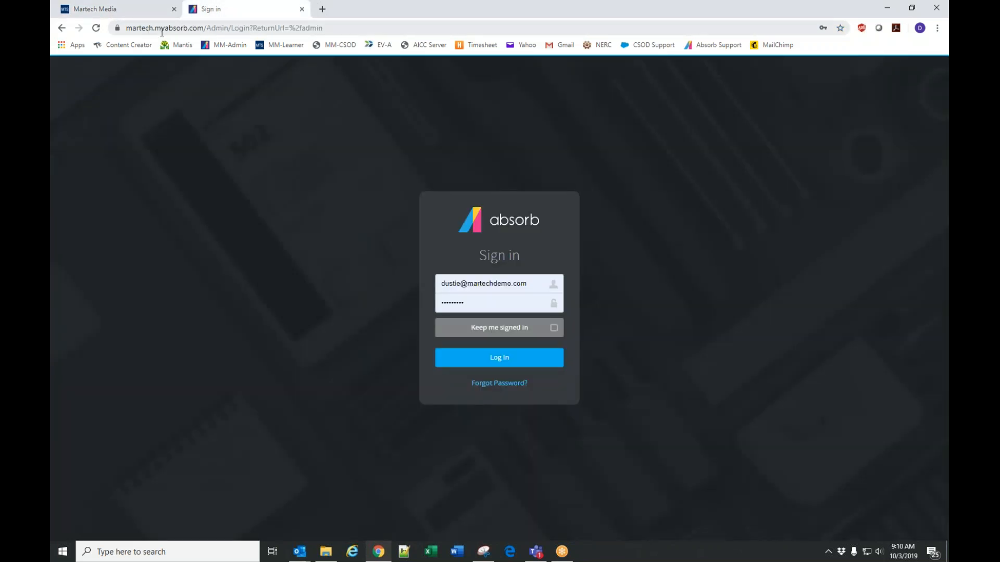
left_click_drag(126, 28, 232, 24)
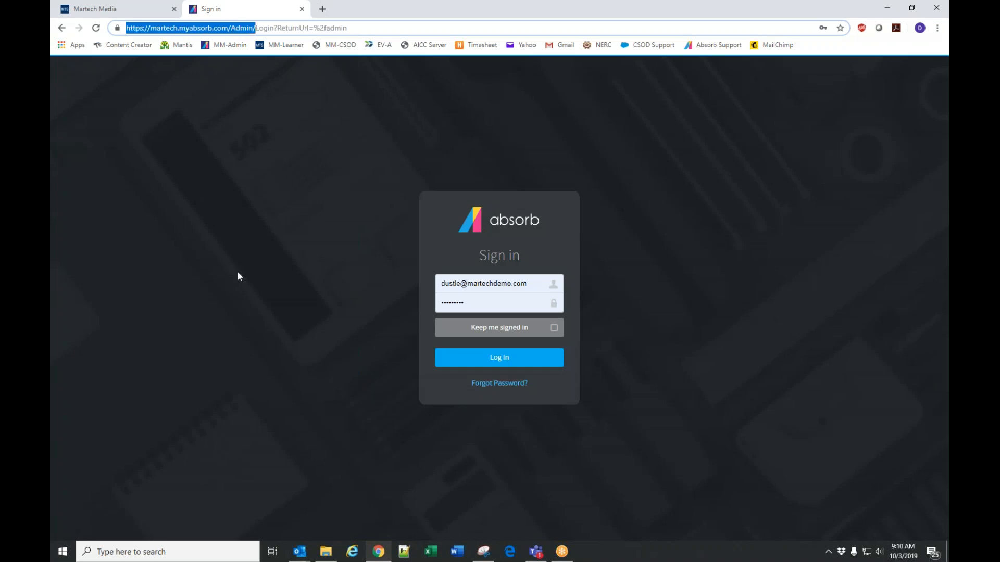
- Compare the learner login page with the admin sign-in page, including their forgotten-password links
left_click(116, 11)
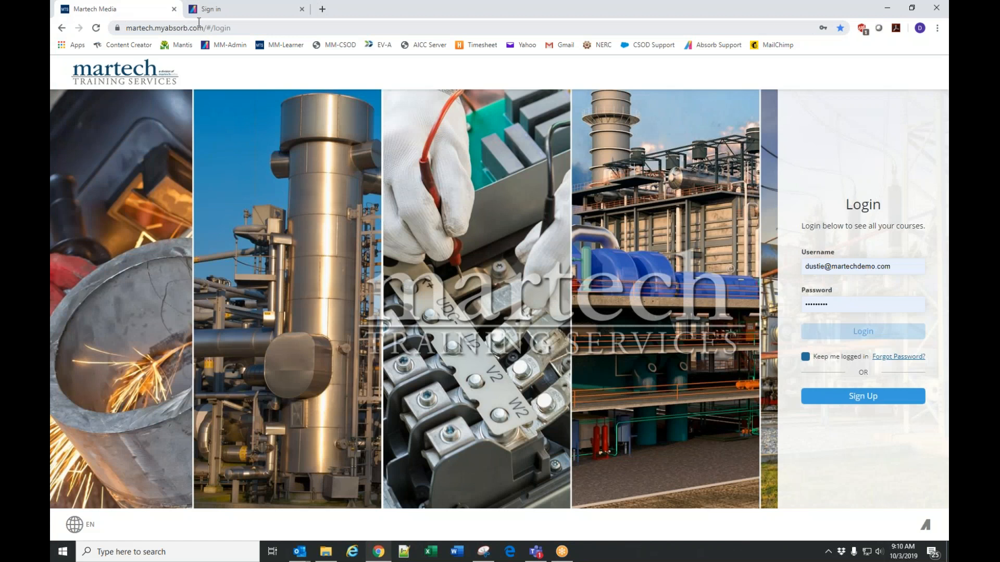
left_click(240, 12)
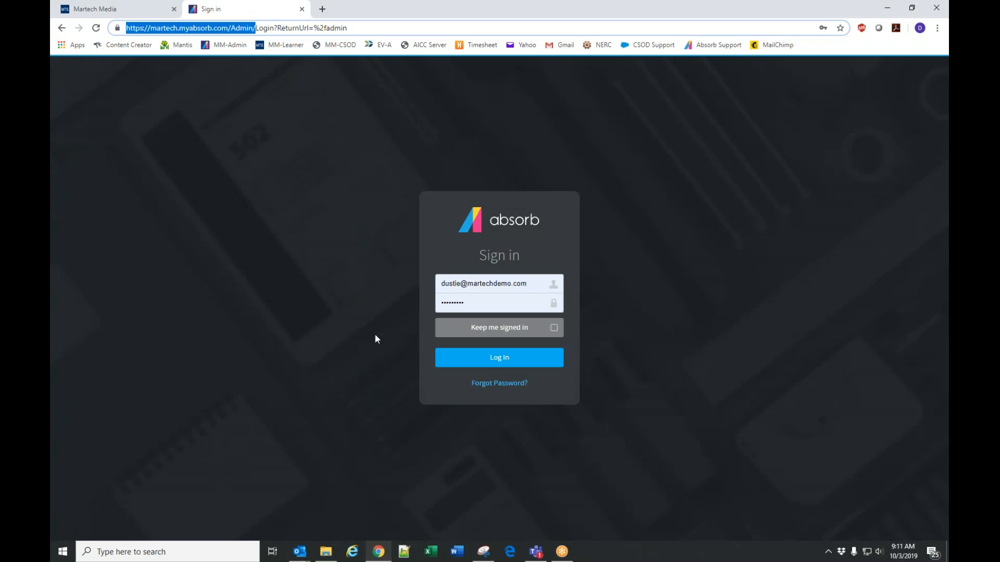
left_click(119, 10)
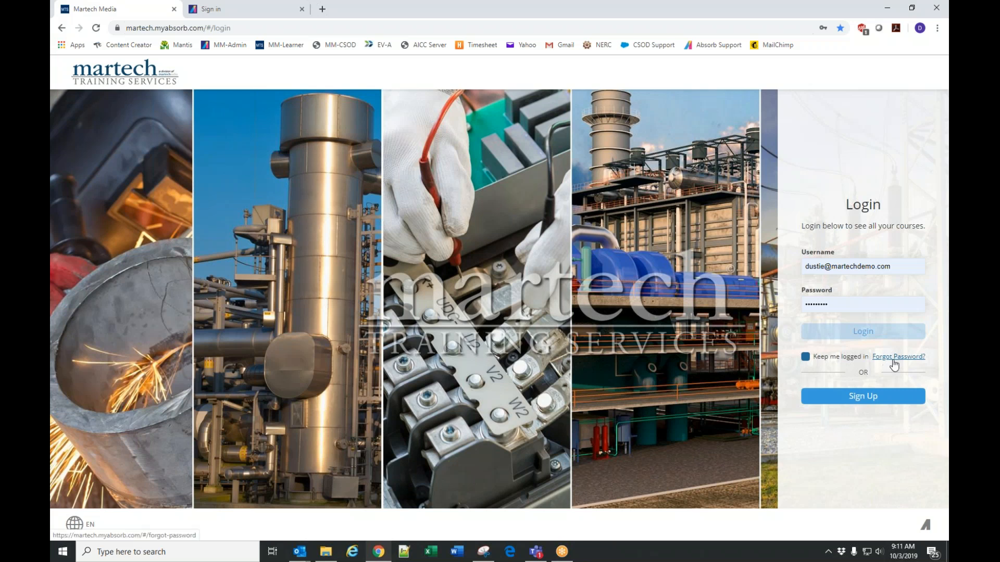
left_click(268, 17)
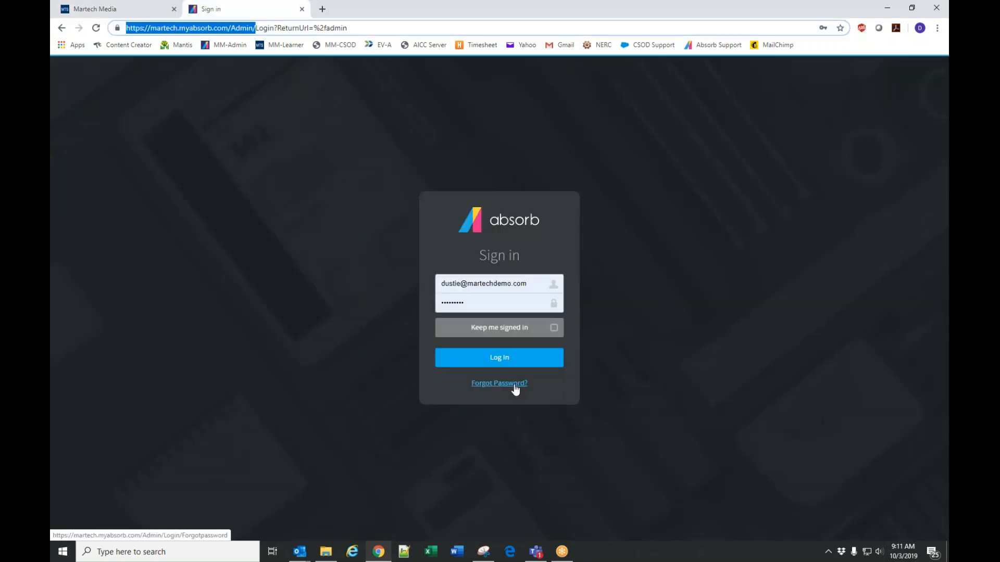
- Open the learner site's Forgot Password form, examine its Username and Email Address fields, and return to the login page
left_click(112, 13)
left_click(903, 357)
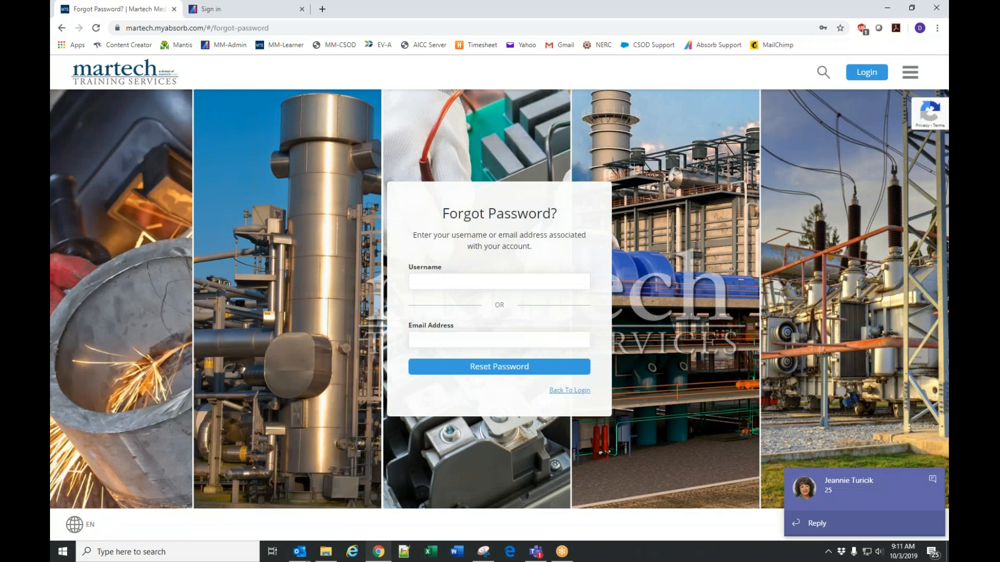
left_click(467, 339)
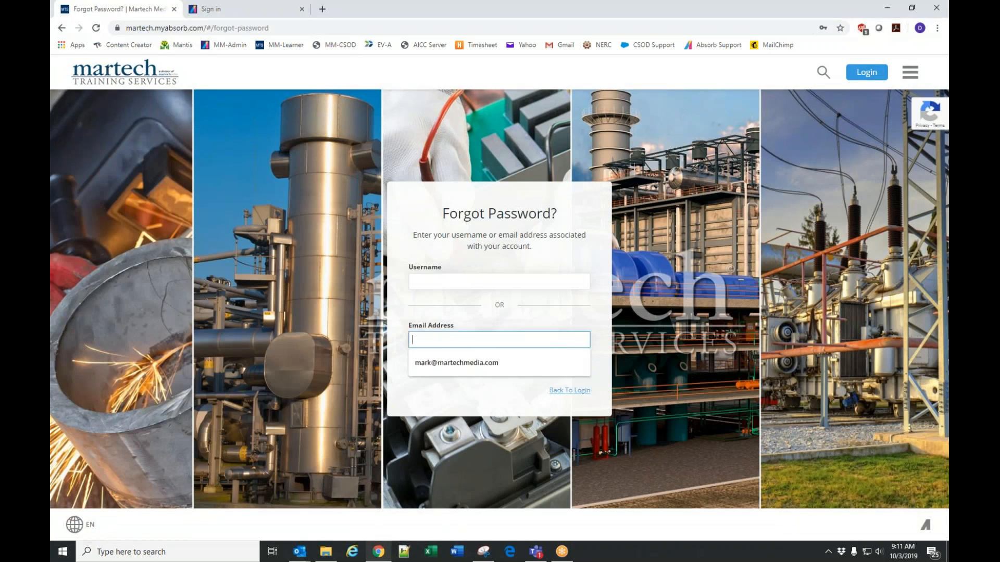
key("alt+Tab")
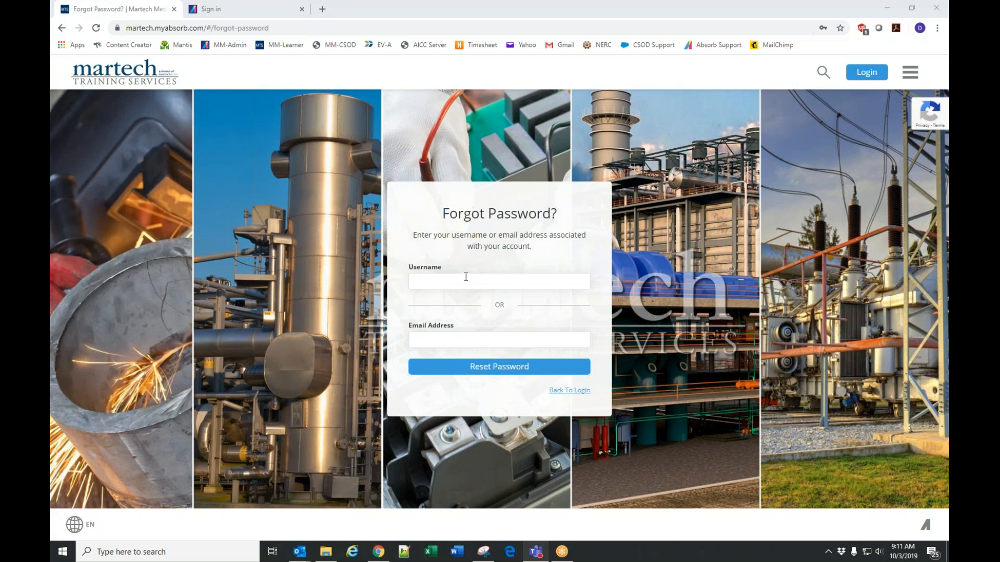
left_click(466, 277)
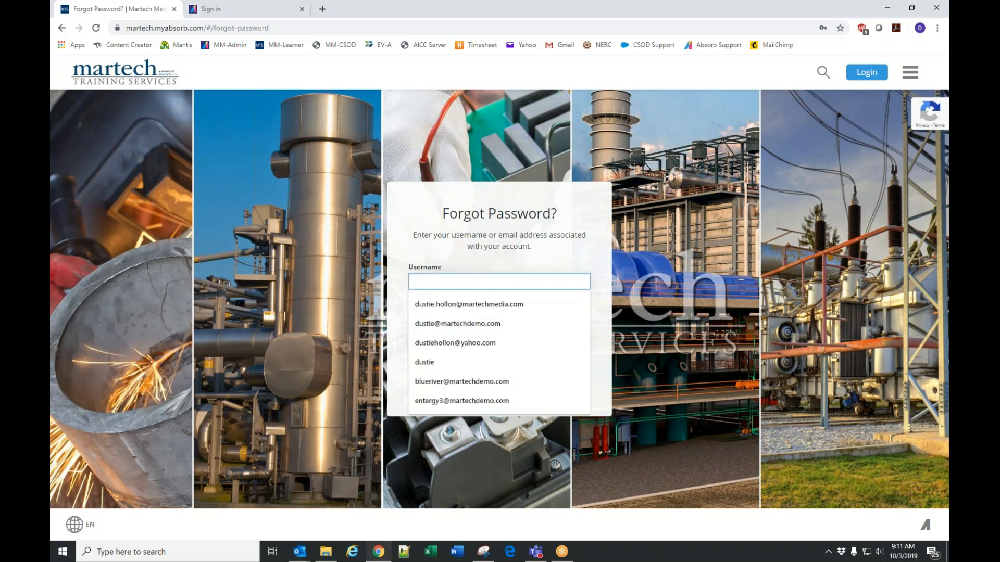
left_click(600, 396)
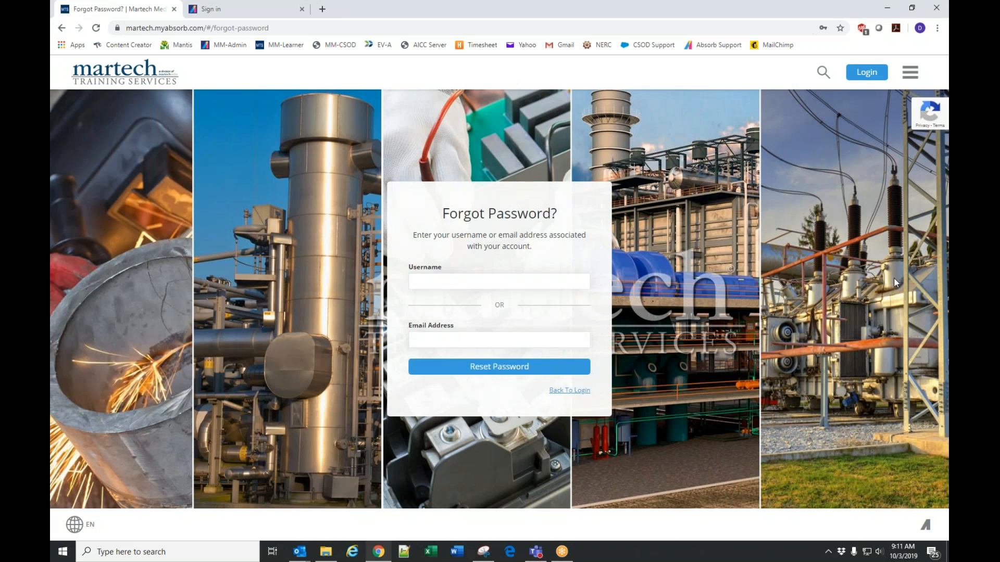
left_click(565, 391)
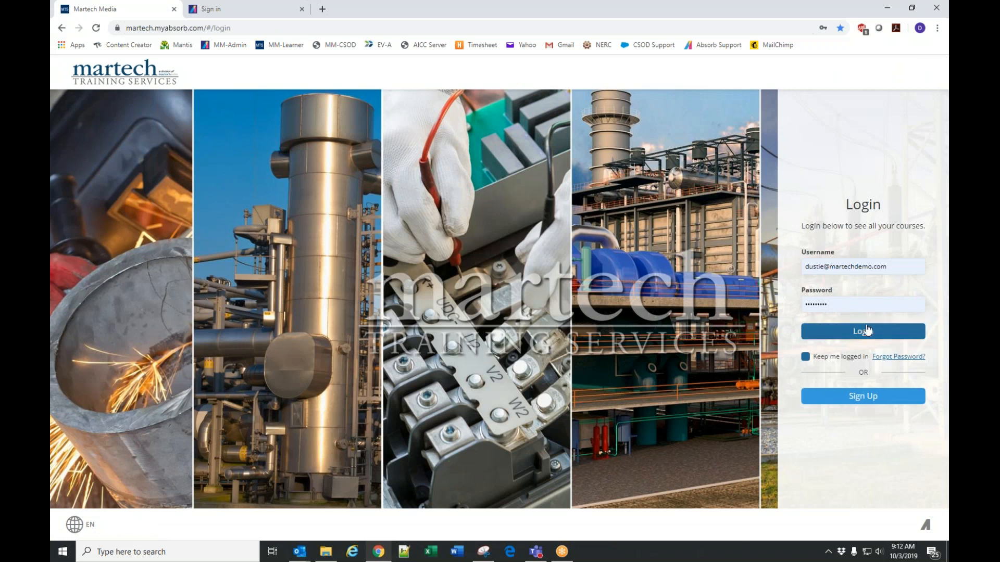
- Log in to the learner site with the prefilled credentials and review the dashboard's My Courses, Resume Courses and Catalog sections
left_click(864, 336)
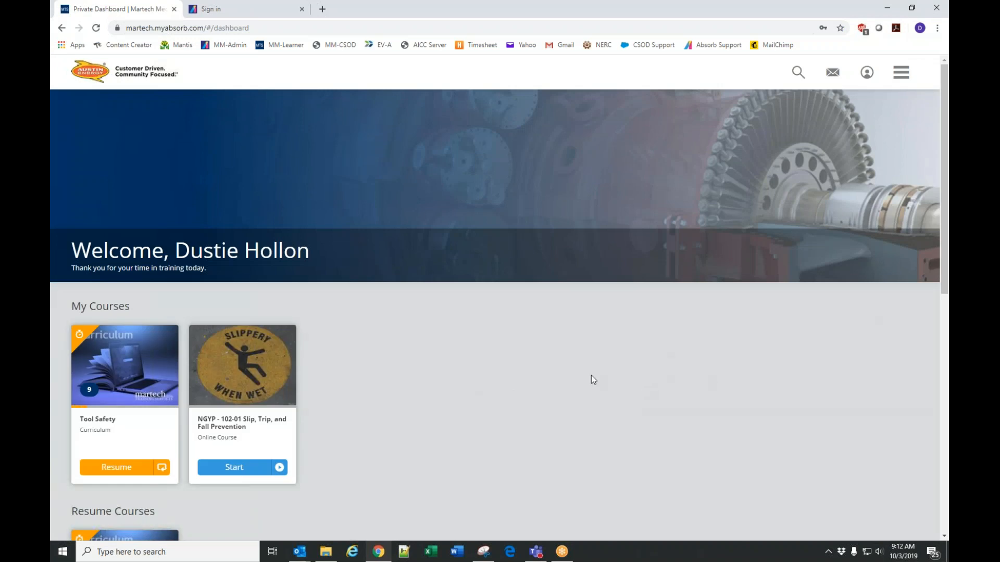
scroll(606, 401, "down", 4)
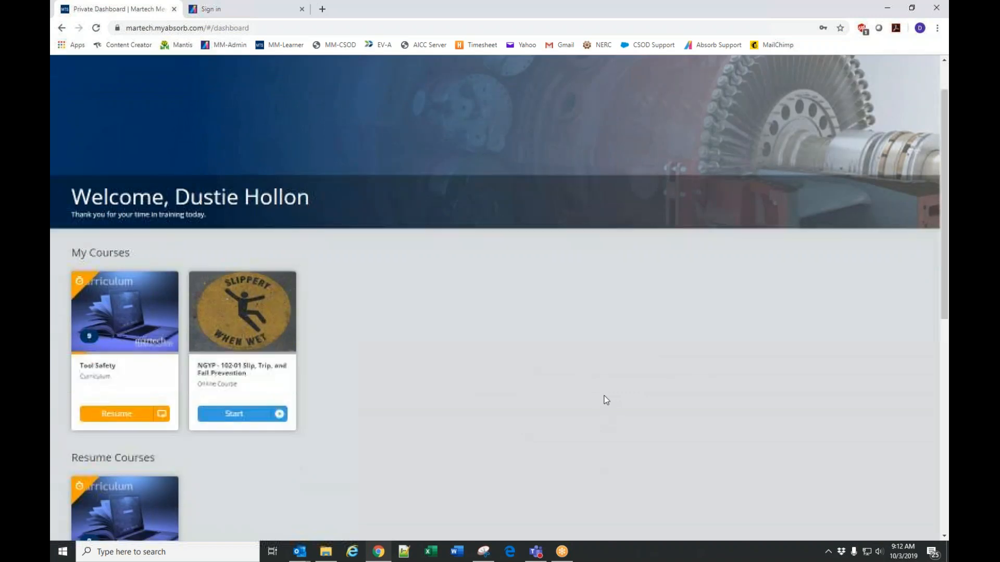
scroll(696, 346, "up", 4)
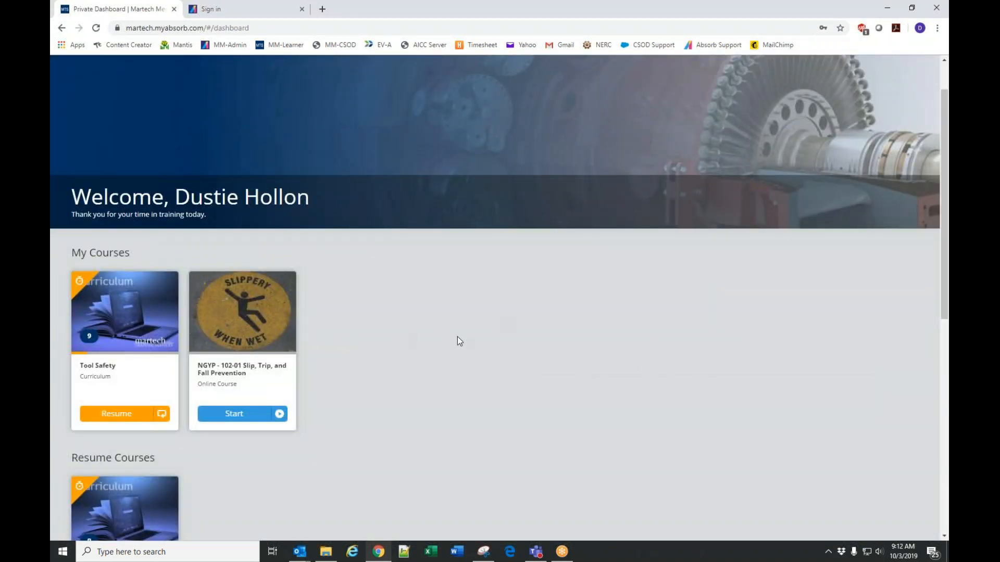
scroll(457, 336, "up", 1)
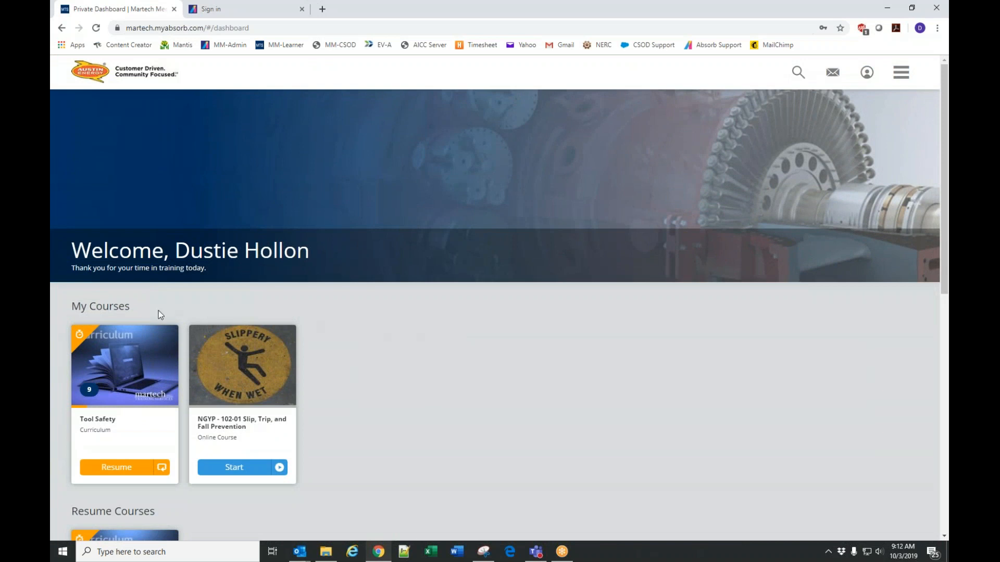
scroll(370, 333, "down", 3)
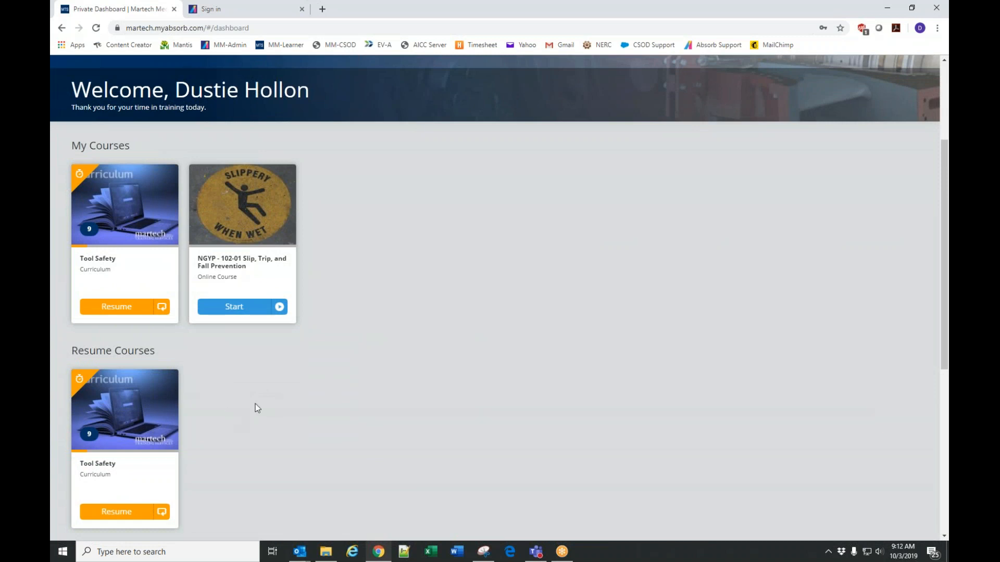
scroll(255, 399, "down", 5)
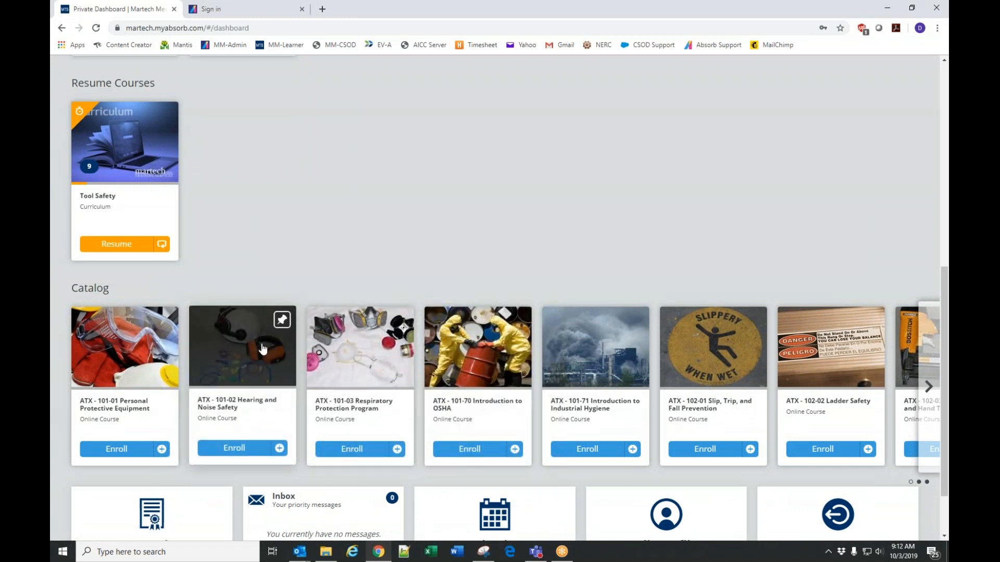
- Open the full course catalog and turn off Show Categories to browse the courses individually
left_click(95, 292)
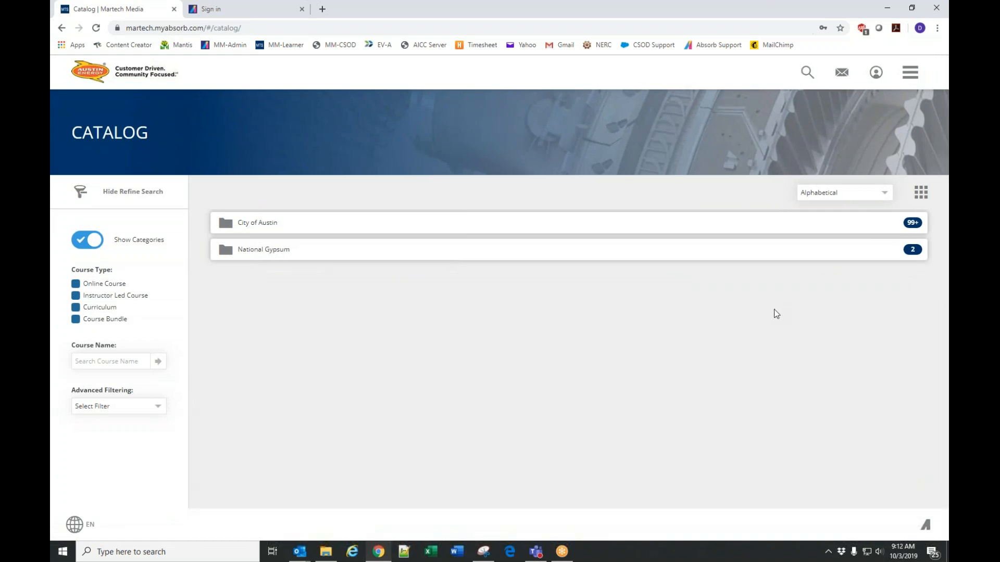
left_click(89, 240)
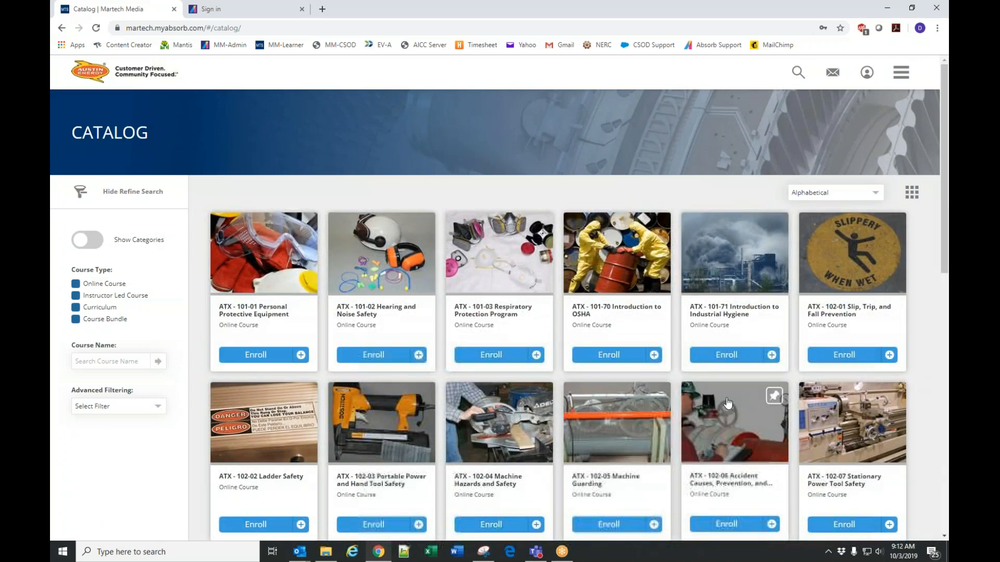
scroll(731, 401, "down", 4)
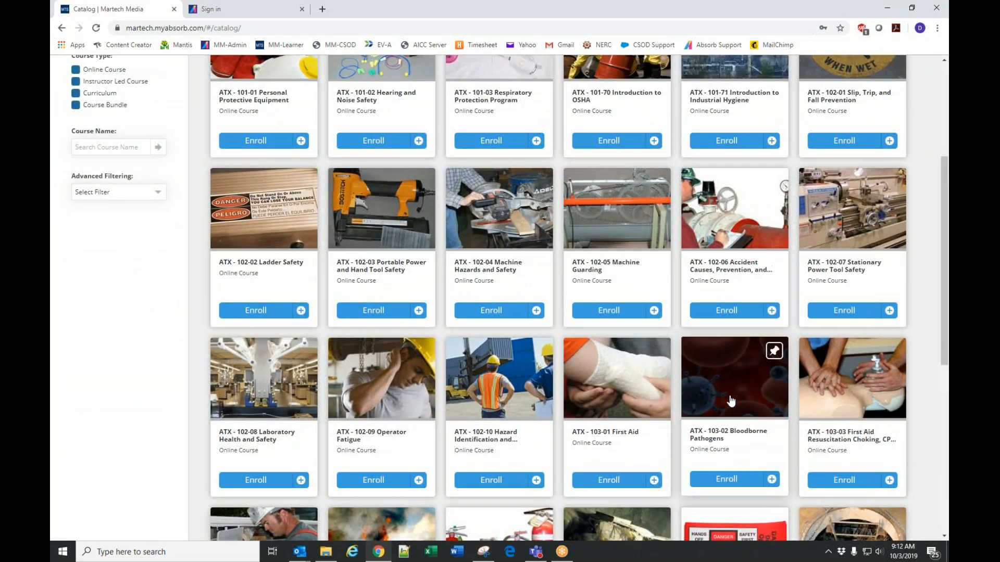
scroll(731, 401, "up", 4)
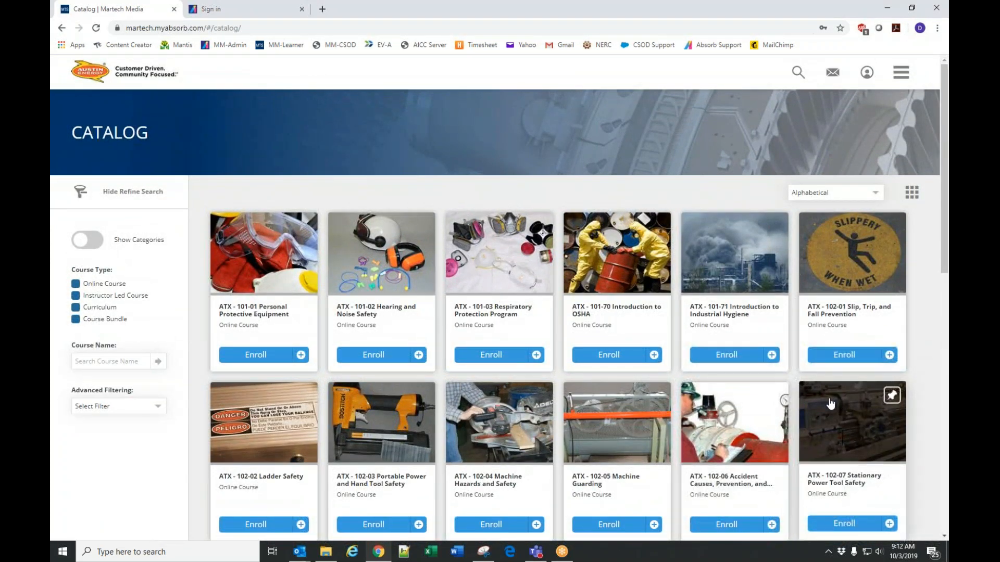
- Search the catalog for courses with "safety" in the name and load the remaining results
left_click(107, 361)
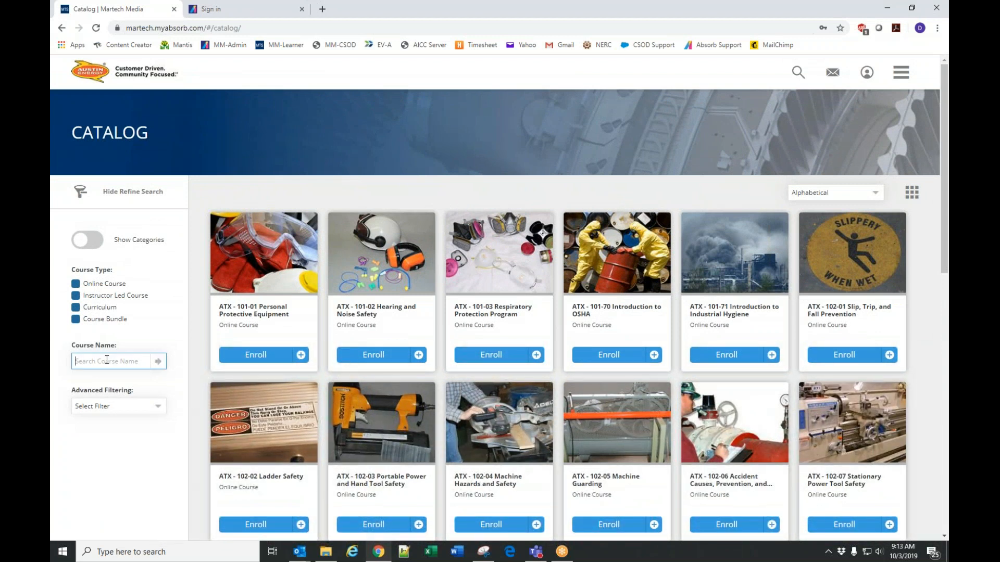
type("safety")
key("Return")
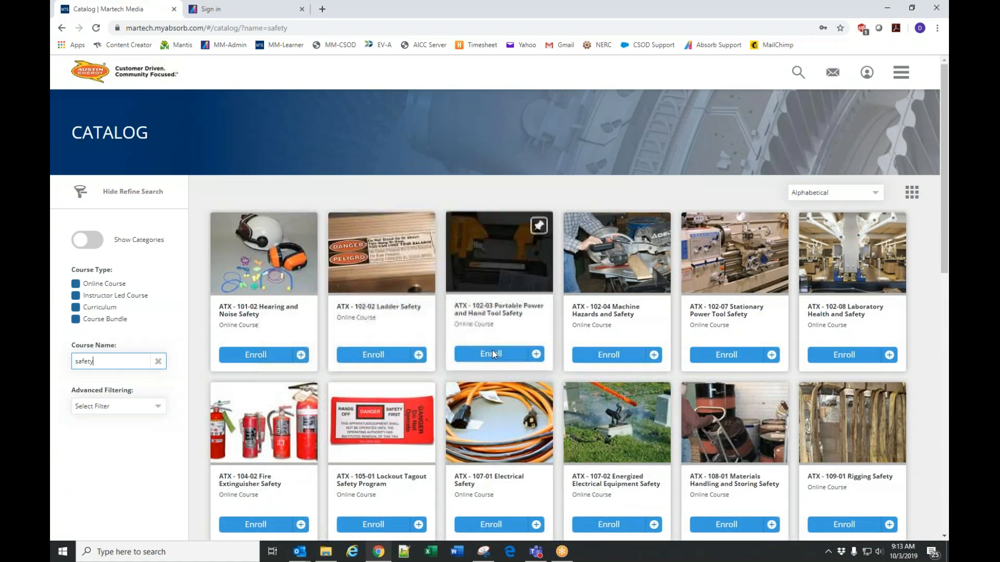
scroll(659, 443, "down", 4)
scroll(659, 443, "down", 7)
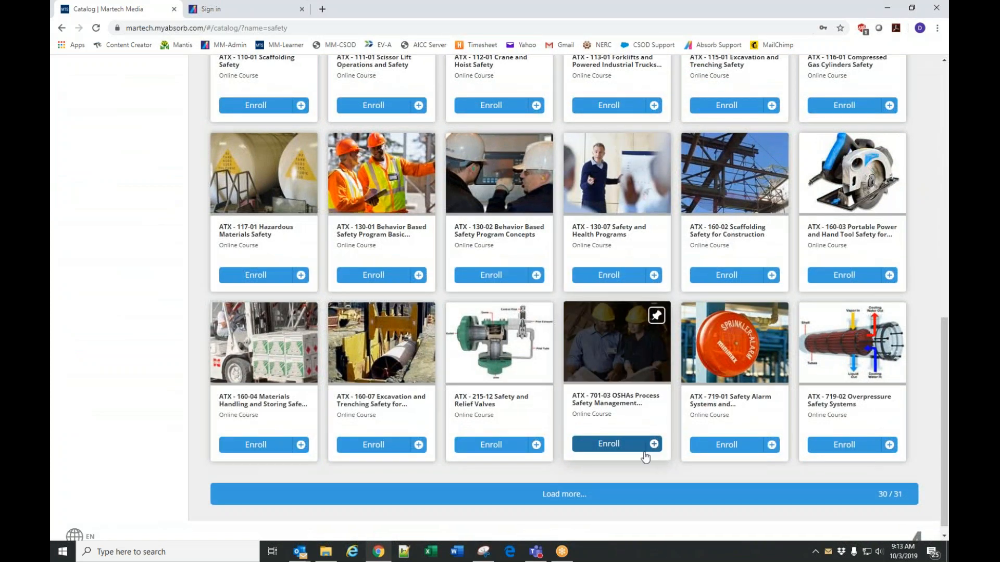
left_click(586, 495)
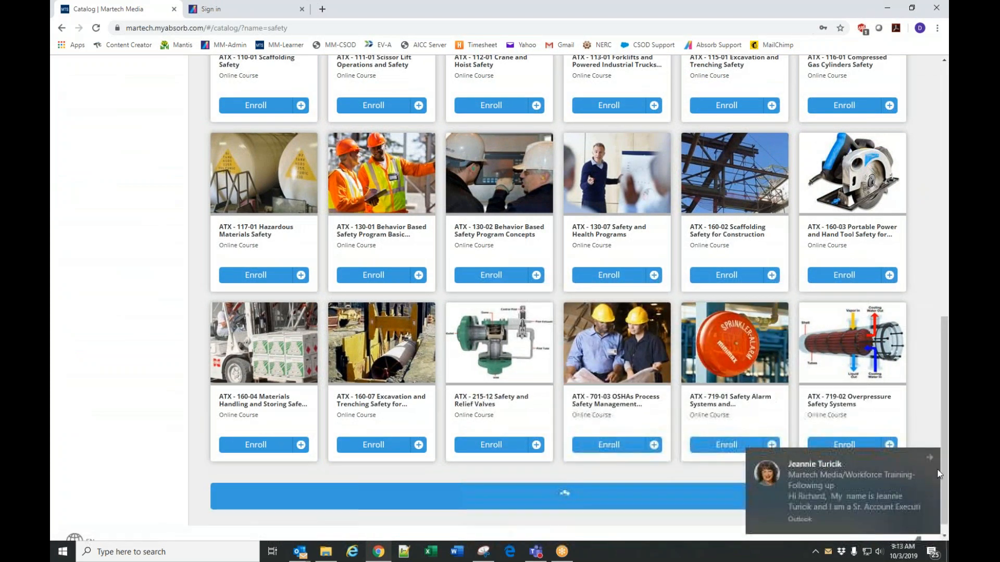
scroll(673, 439, "down", 3)
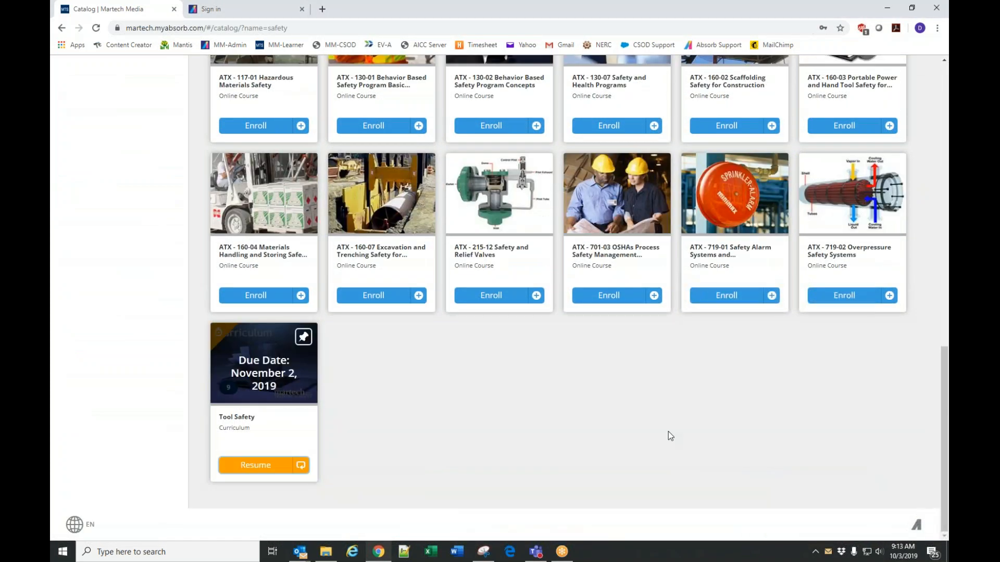
scroll(668, 431, "up", 10)
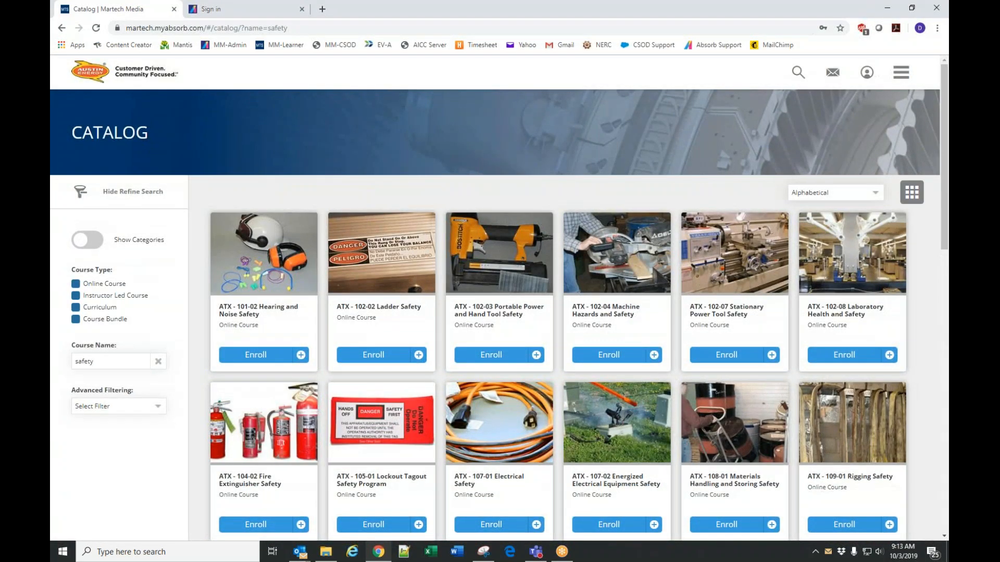
- Return to the learner dashboard, and open the course calendar at November 2019
left_click(903, 78)
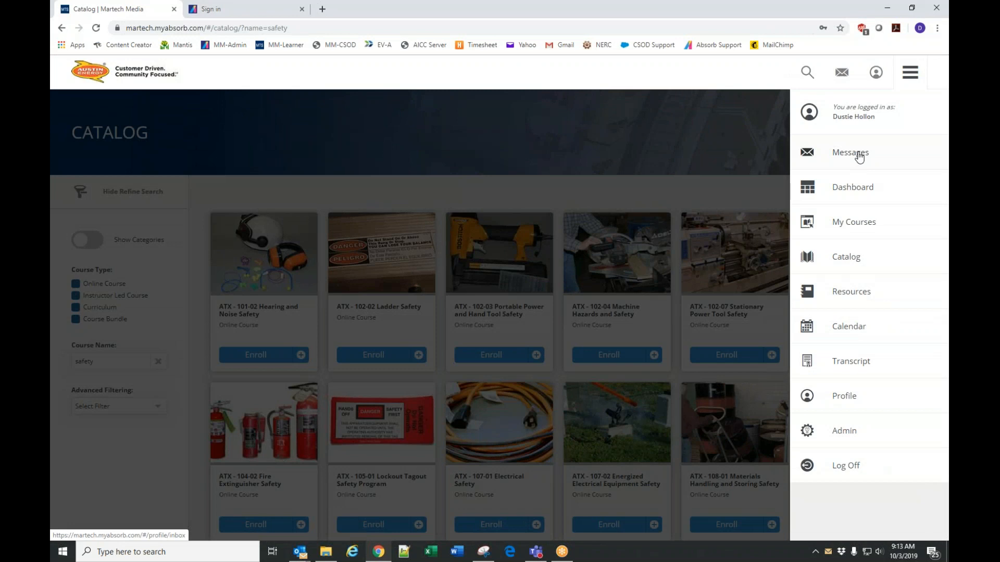
left_click(857, 190)
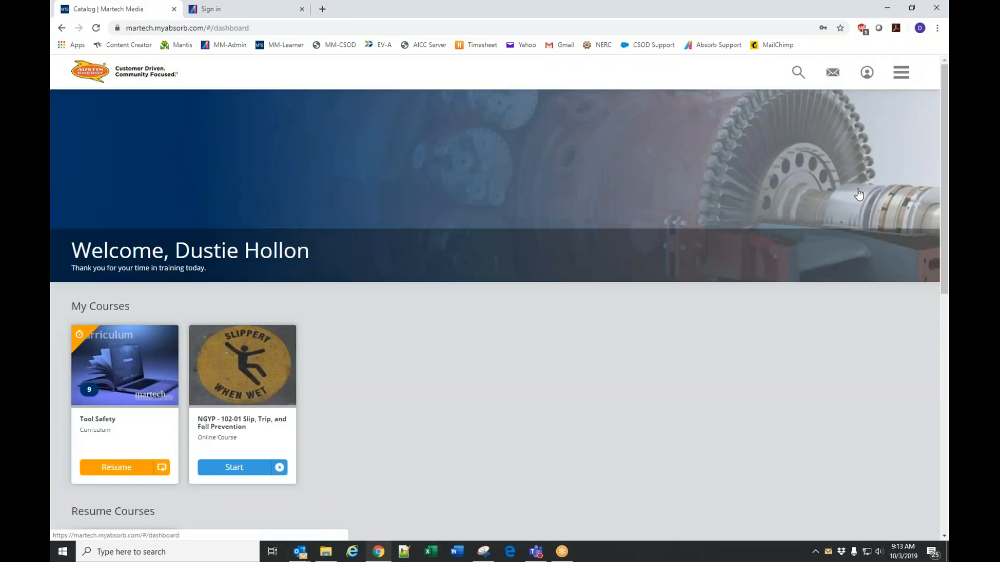
left_click(901, 74)
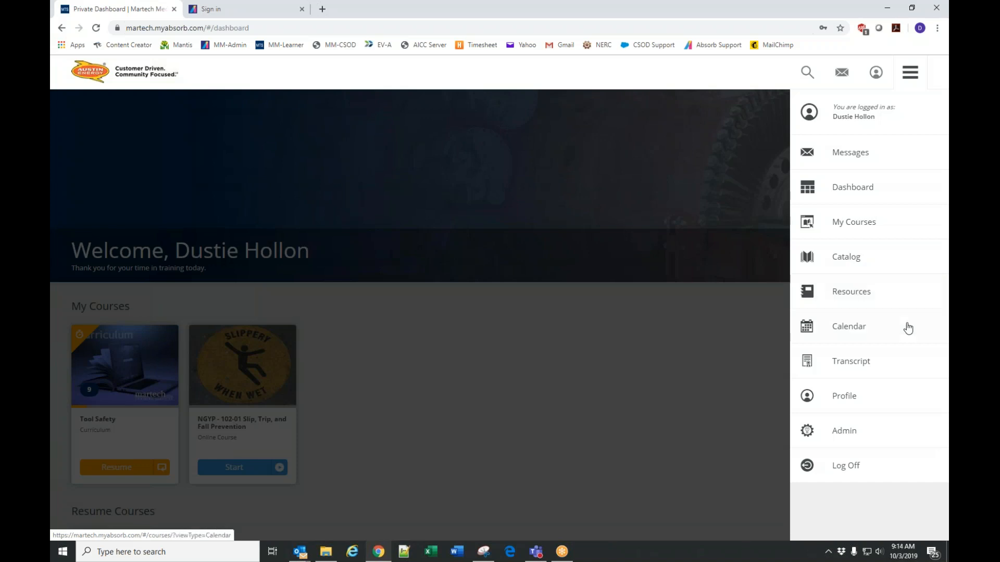
left_click(872, 329)
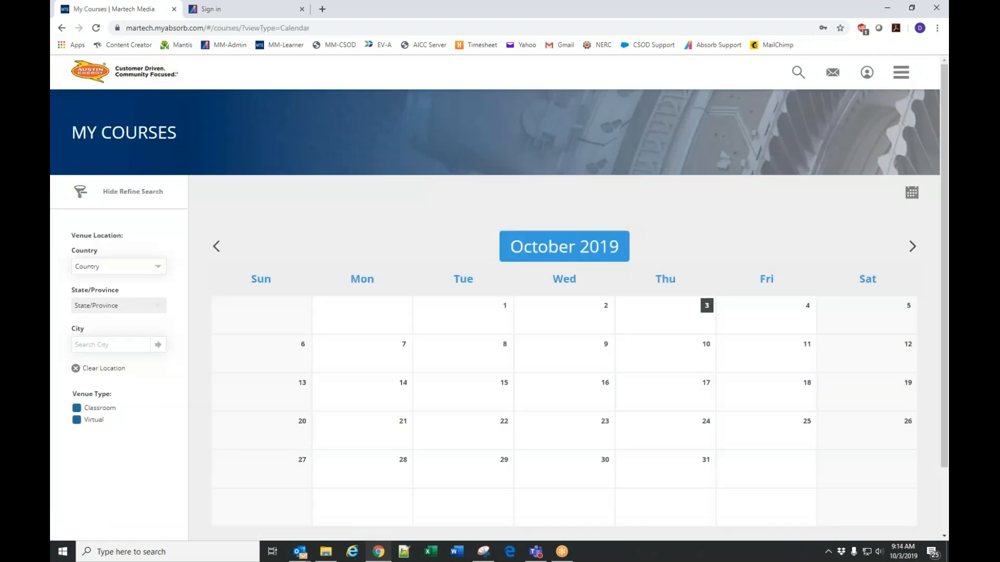
left_click(913, 248)
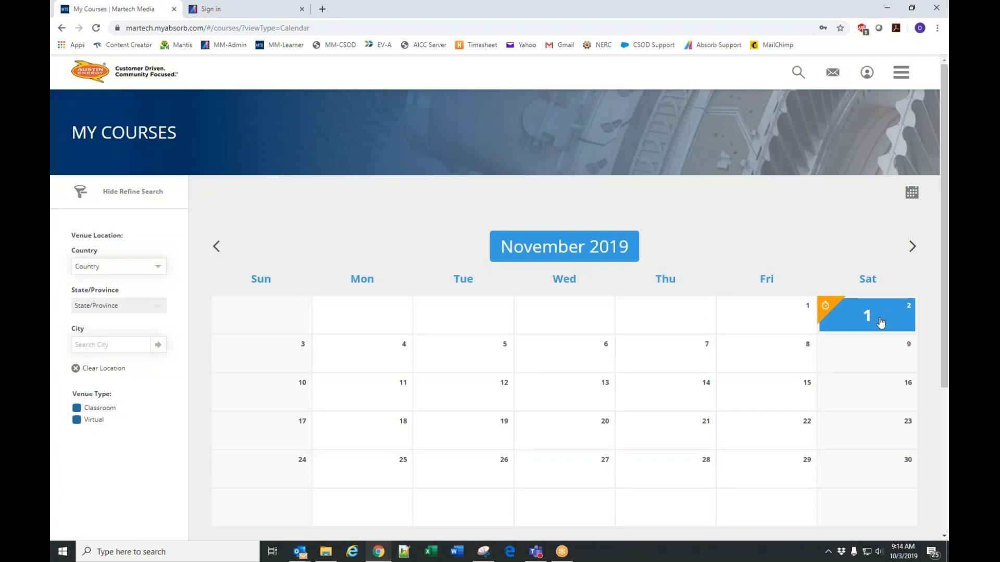
- Show the courses due on November 2, 2019 in the course calendar
left_click(859, 318)
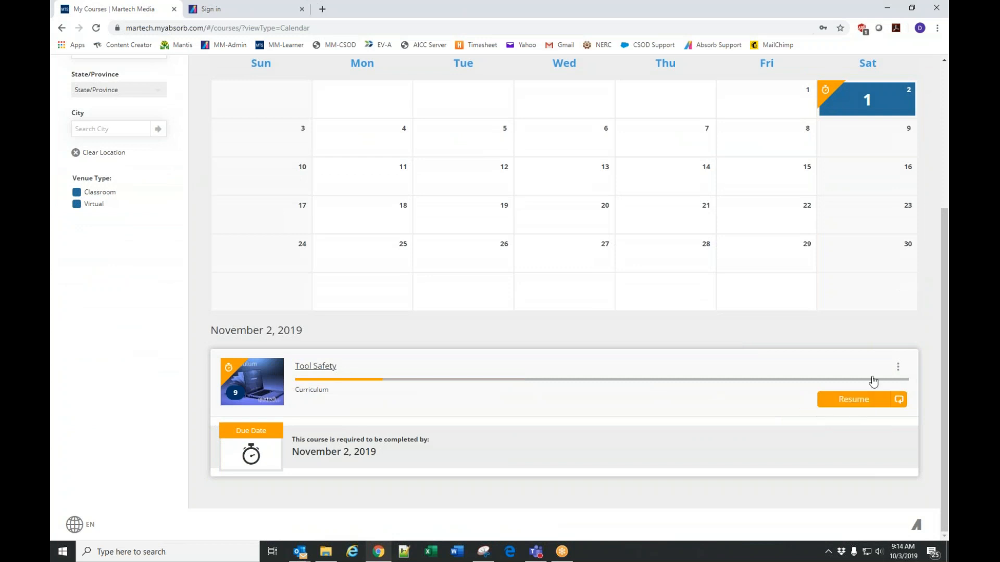
scroll(849, 378, "up", 4)
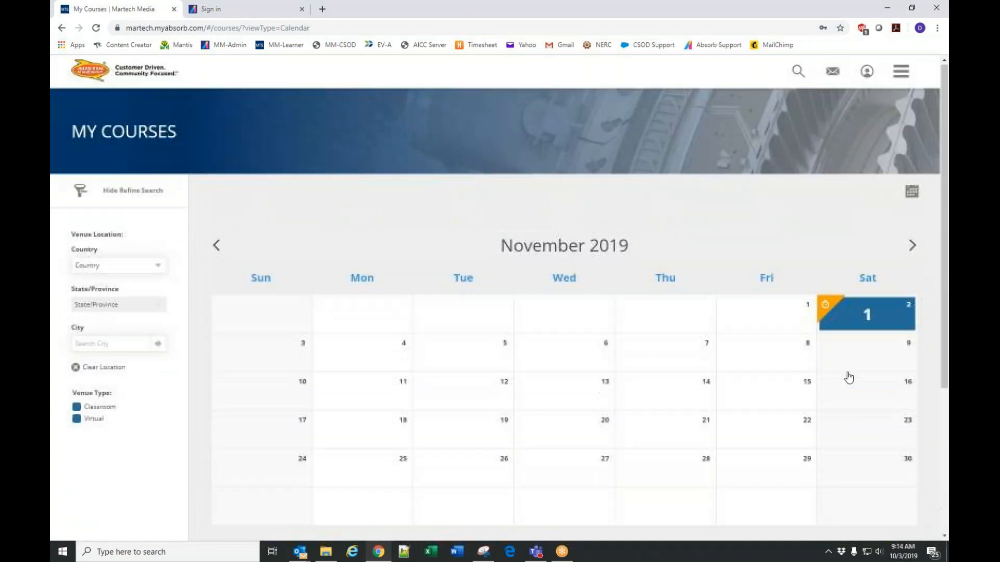
- Open the learner's transcript and review the course statuses, scores, enrollment and completion dates, credits and print option
left_click(908, 77)
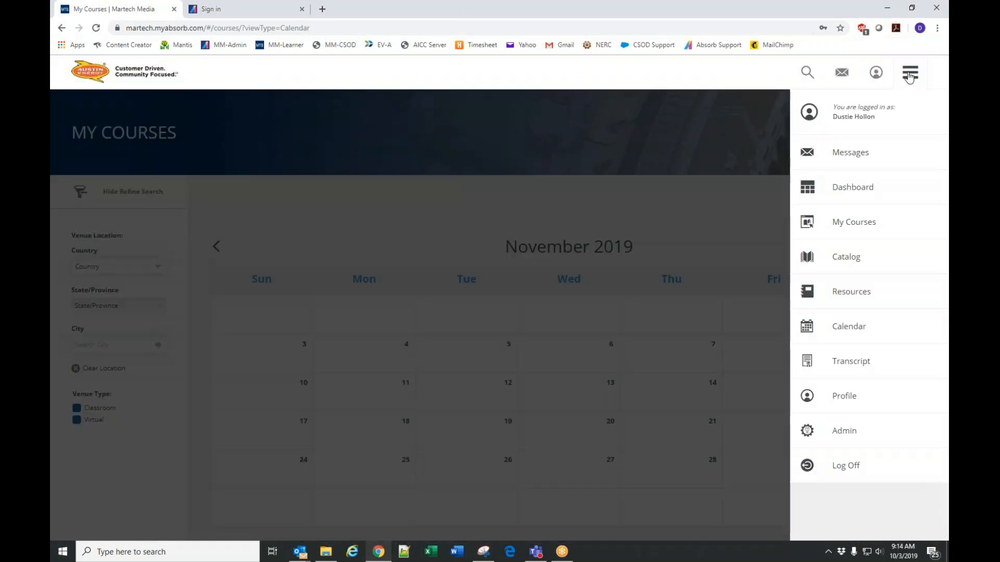
left_click(857, 366)
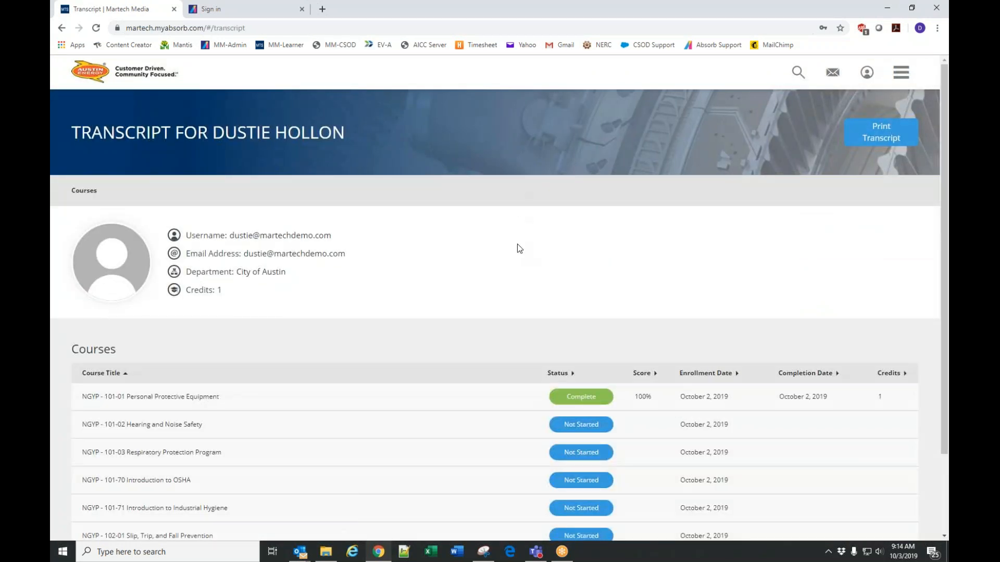
scroll(517, 244, "down", 2)
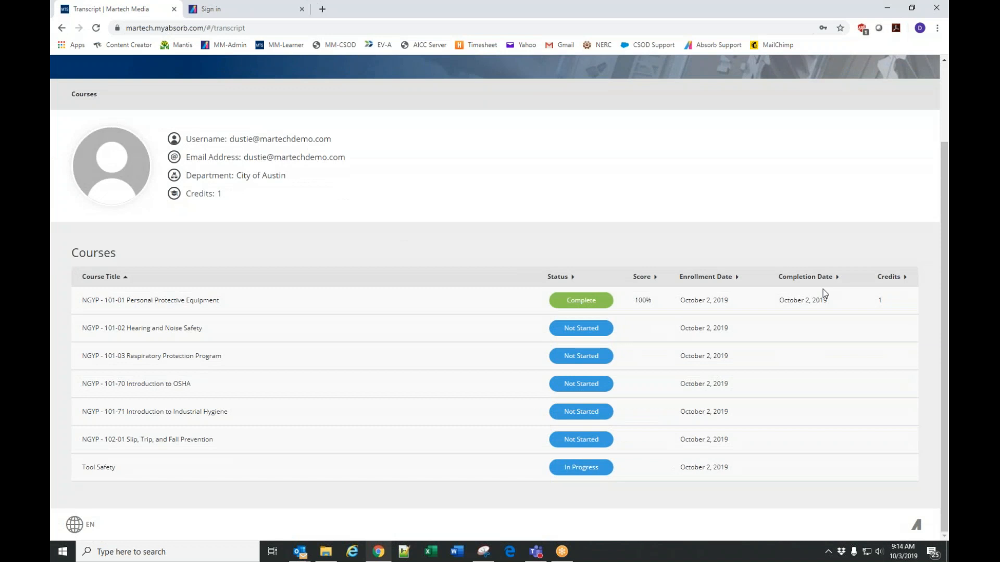
scroll(823, 289, "up", 2)
scroll(823, 289, "down", 2)
scroll(760, 322, "up", 2)
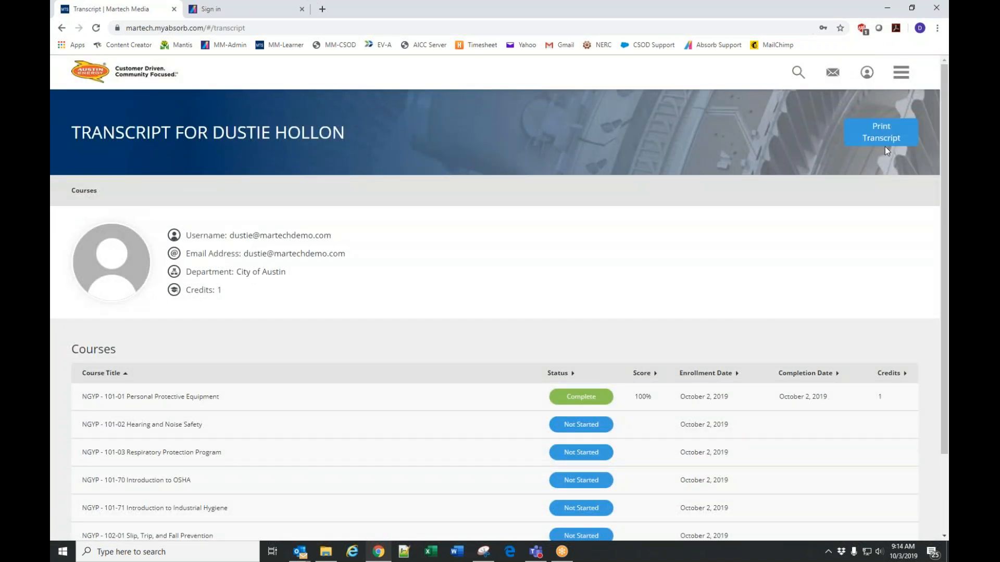
- Open the learner's profile page and look through the profile information
left_click(908, 75)
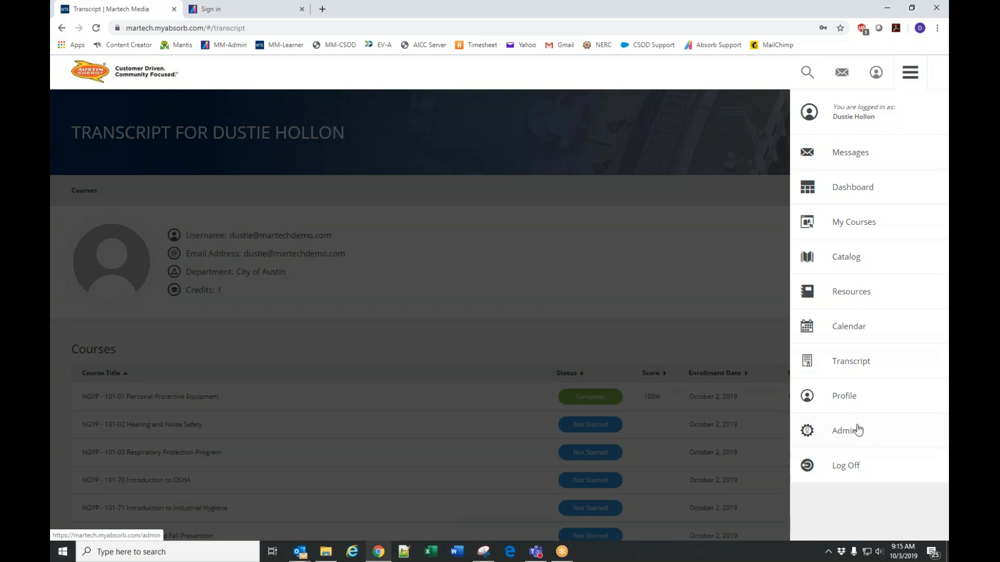
left_click(844, 399)
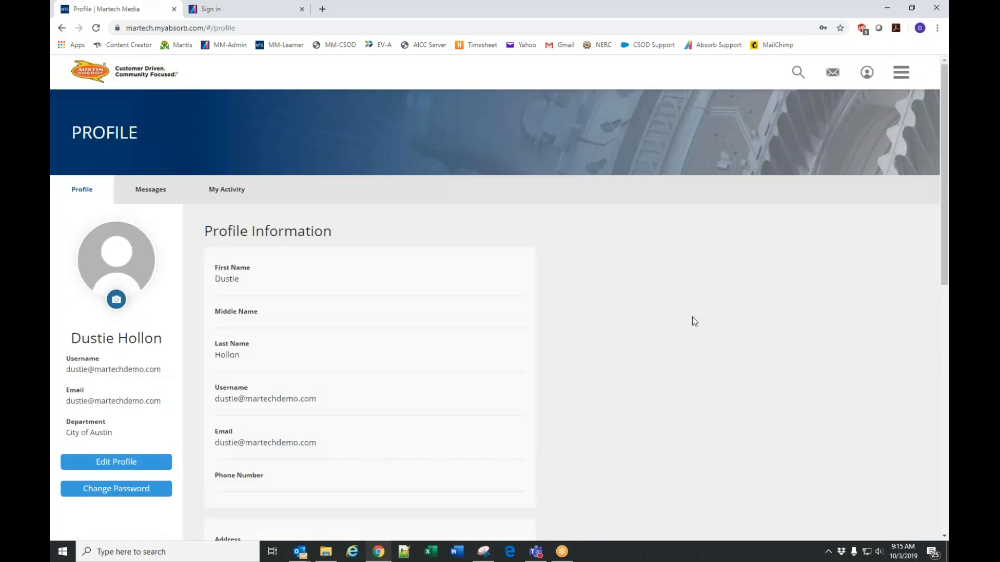
scroll(248, 484, "down", 3)
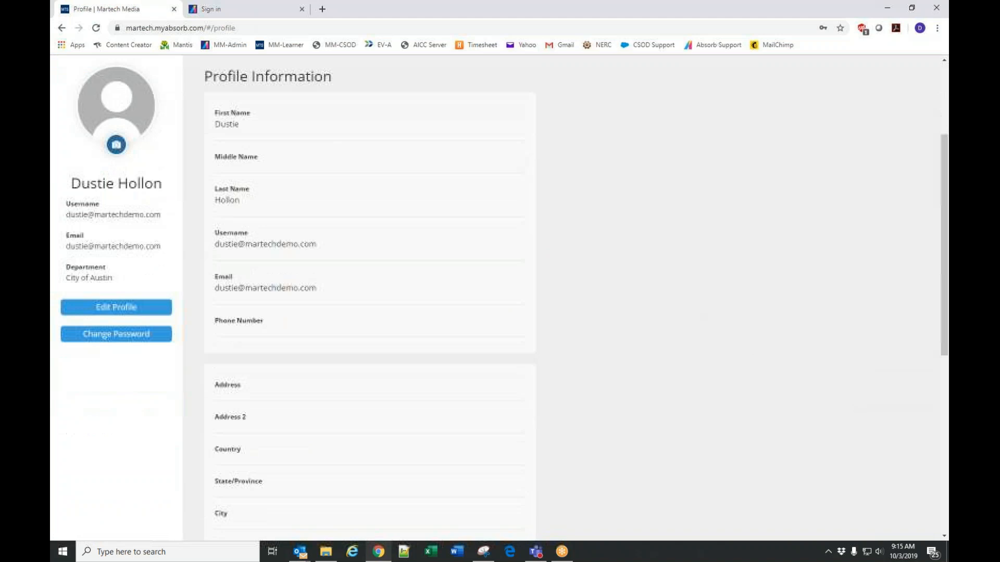
- Open the profile for editing, examine its personal, address and job fields, and close the form without saving
left_click(105, 306)
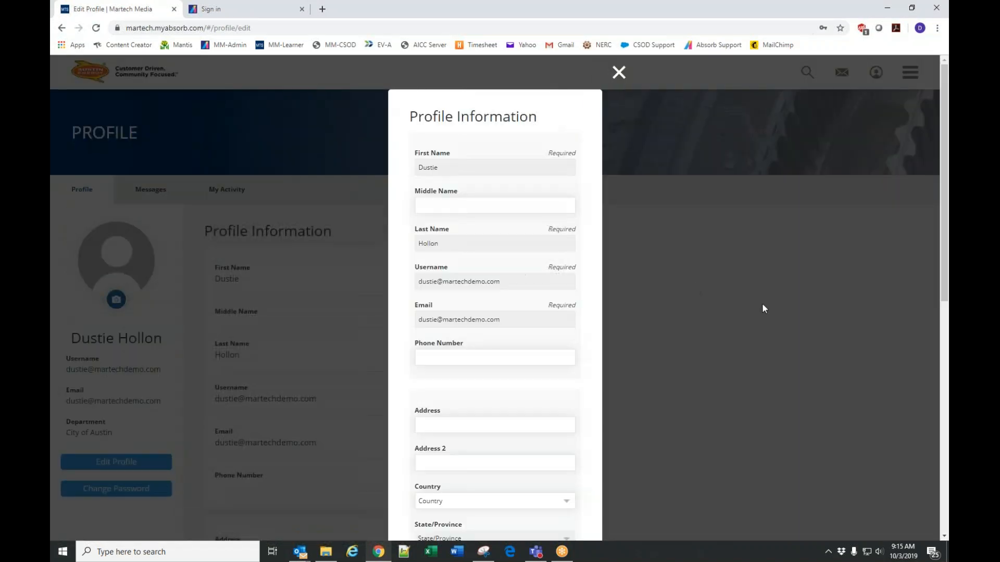
scroll(636, 368, "down", 1)
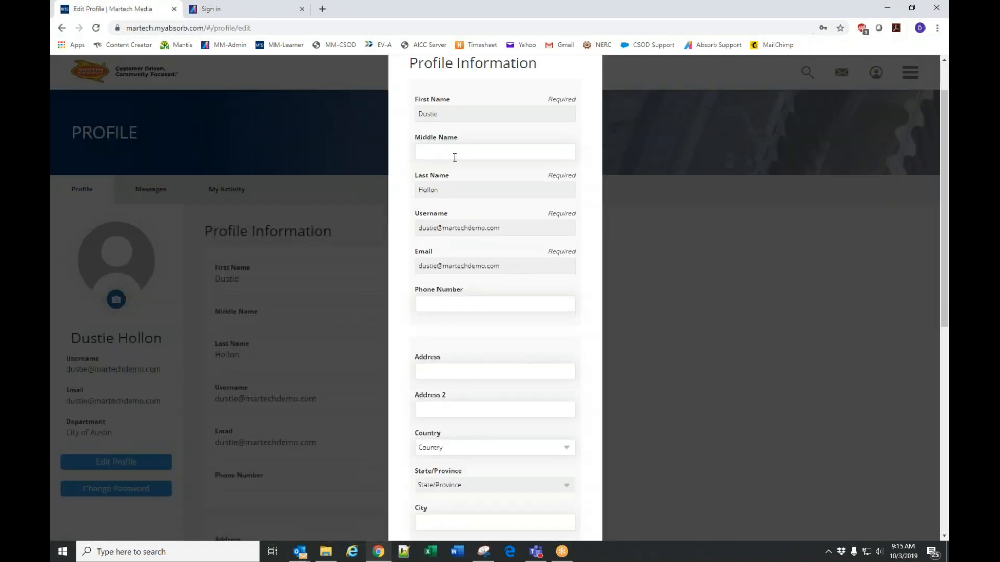
scroll(458, 357, "down", 2)
scroll(516, 406, "down", 5)
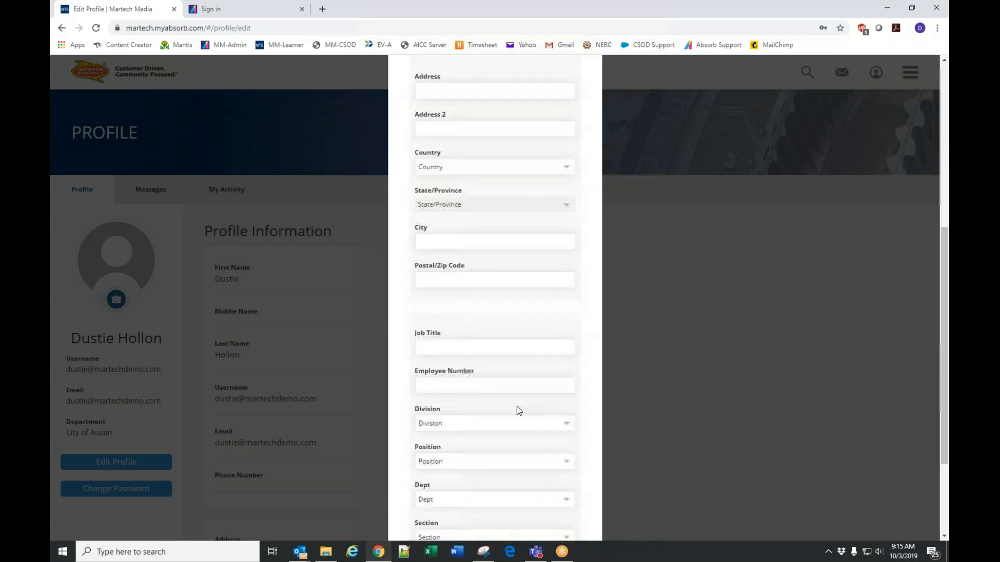
scroll(523, 443, "down", 2)
scroll(527, 445, "up", 10)
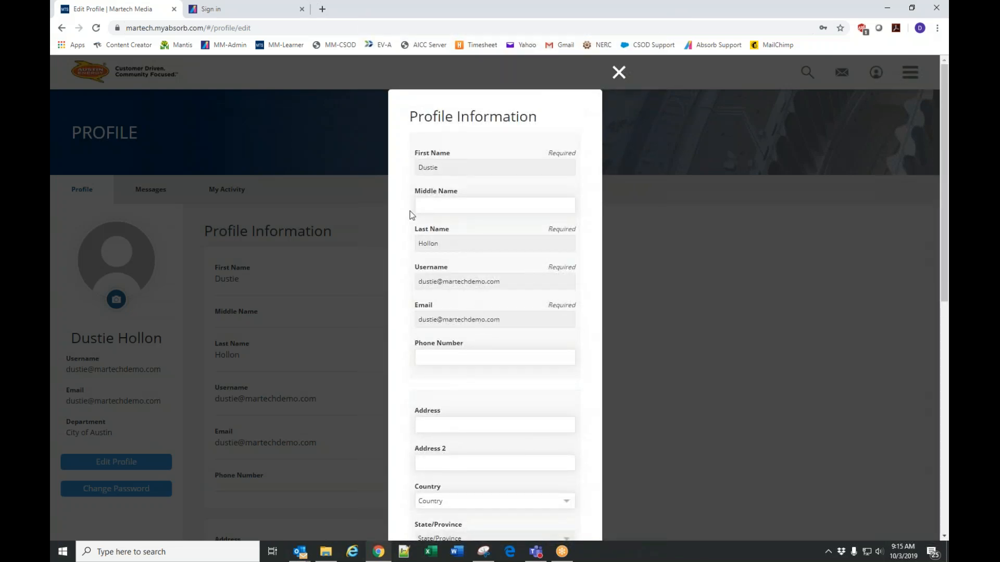
left_click(618, 73)
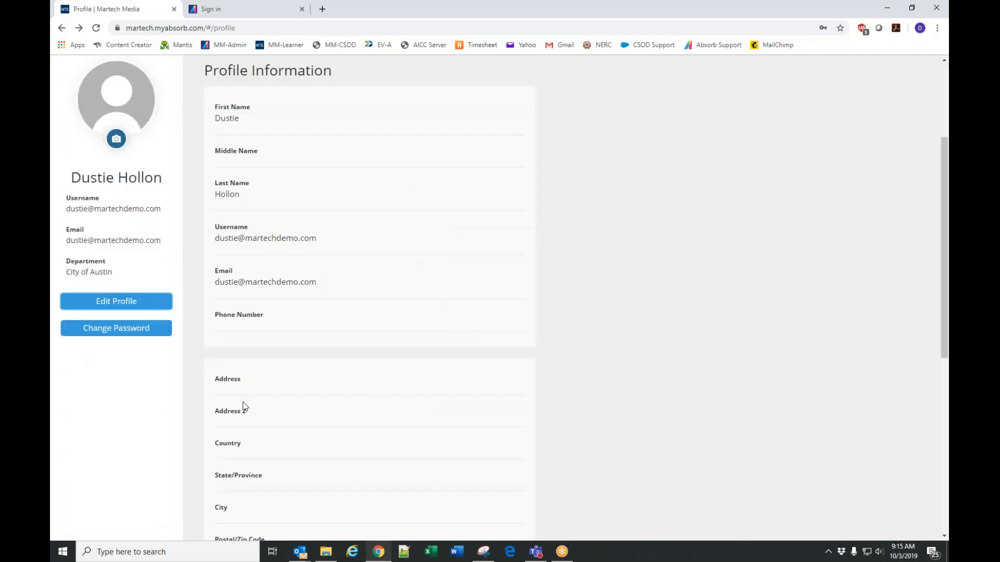
- Open the Change Password form to view its required fields, and cancel it without entering anything
left_click(116, 333)
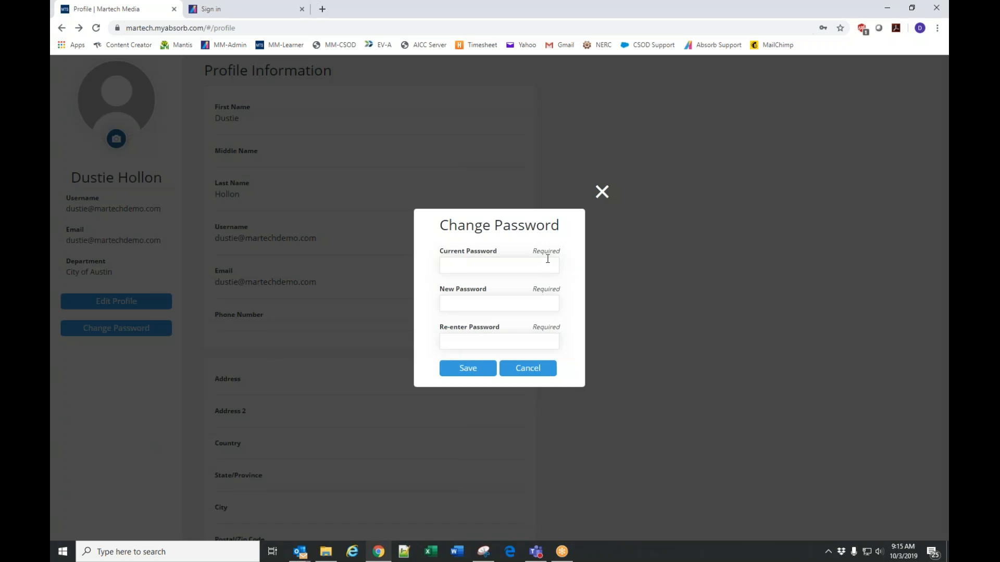
left_click(525, 370)
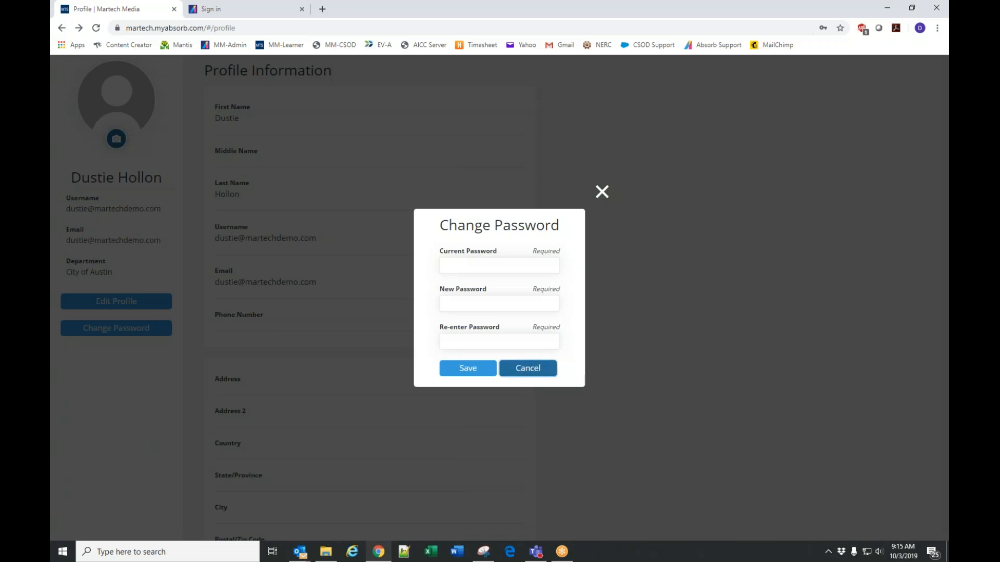
scroll(655, 321, "up", 2)
scroll(655, 323, "up", 2)
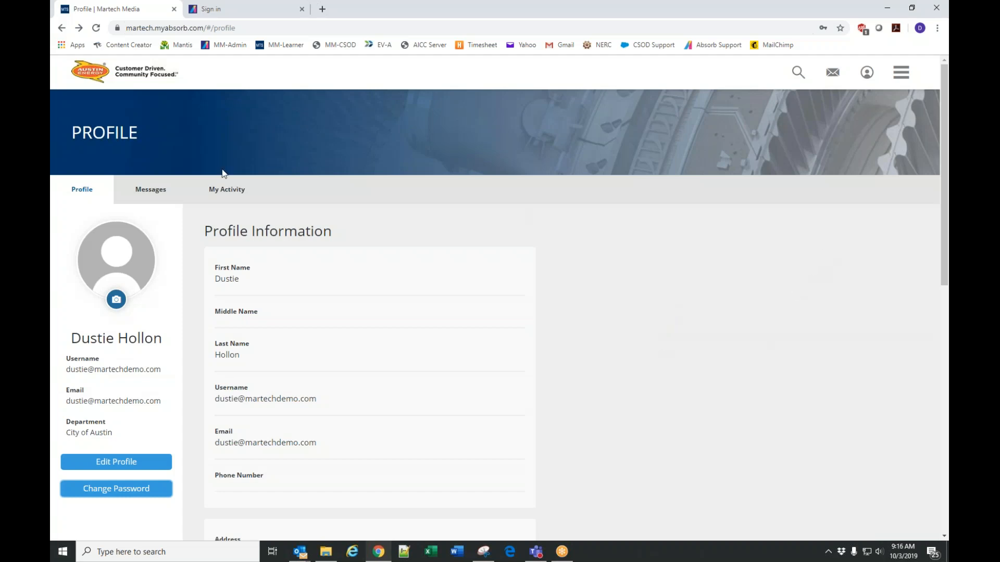
- Return to the learner dashboard and enroll in the catalog course ATX - 101-70 Introduction to OSHA
left_click(129, 79)
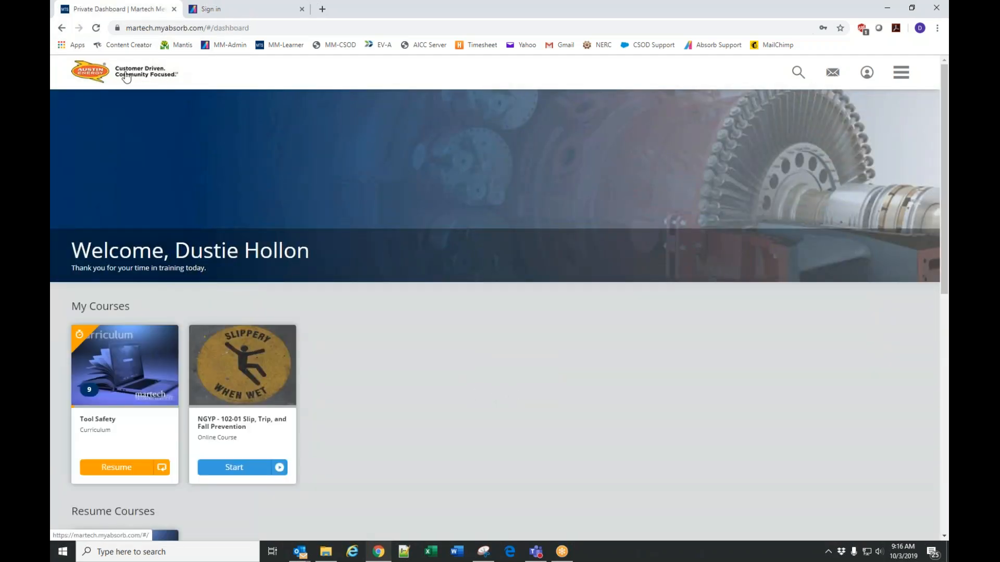
scroll(584, 322, "down", 8)
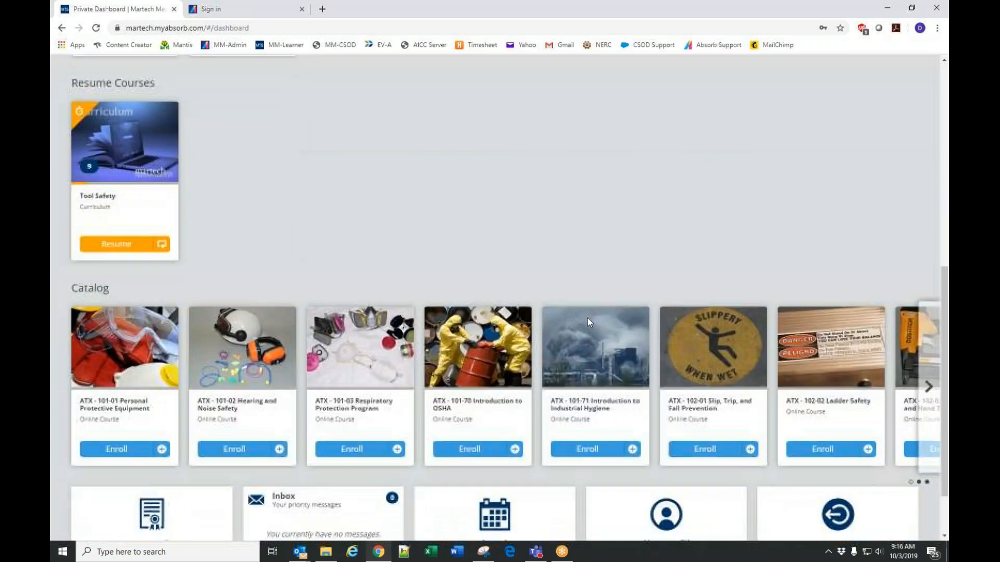
left_click(476, 451)
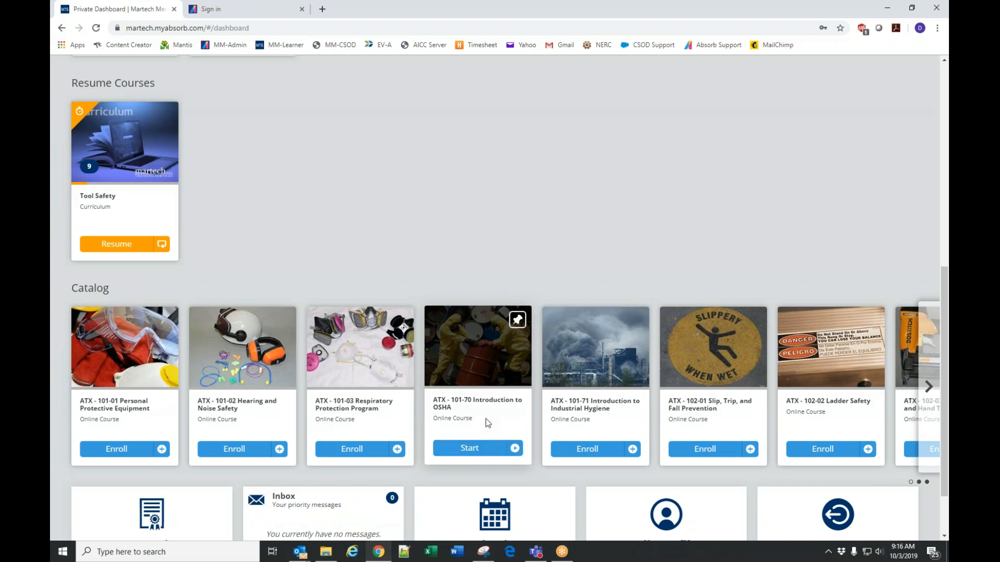
- Open the Introduction to OSHA course, launch its Chapter 1 lesson, and move the lesson window to mid-screen
left_click(470, 450)
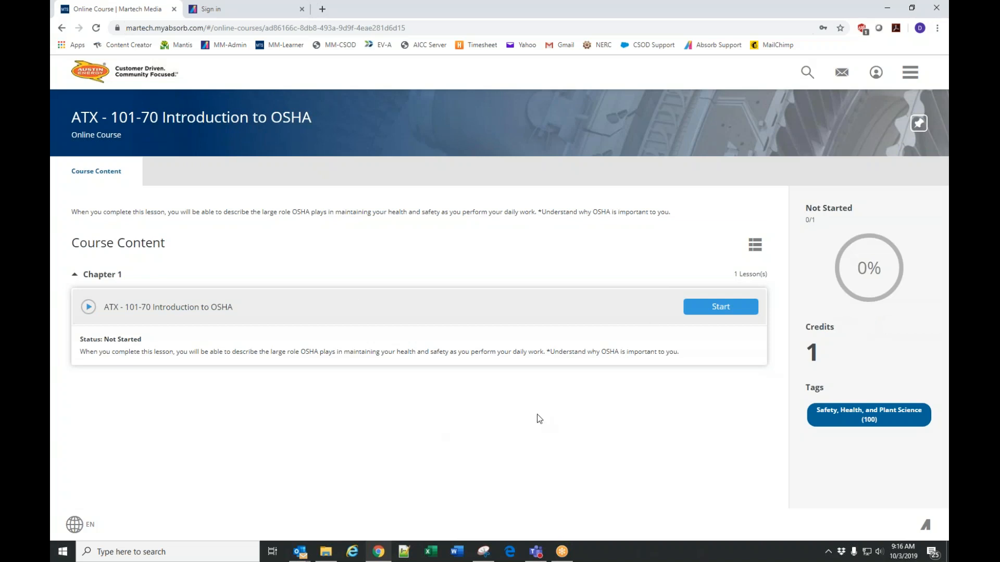
left_click(723, 307)
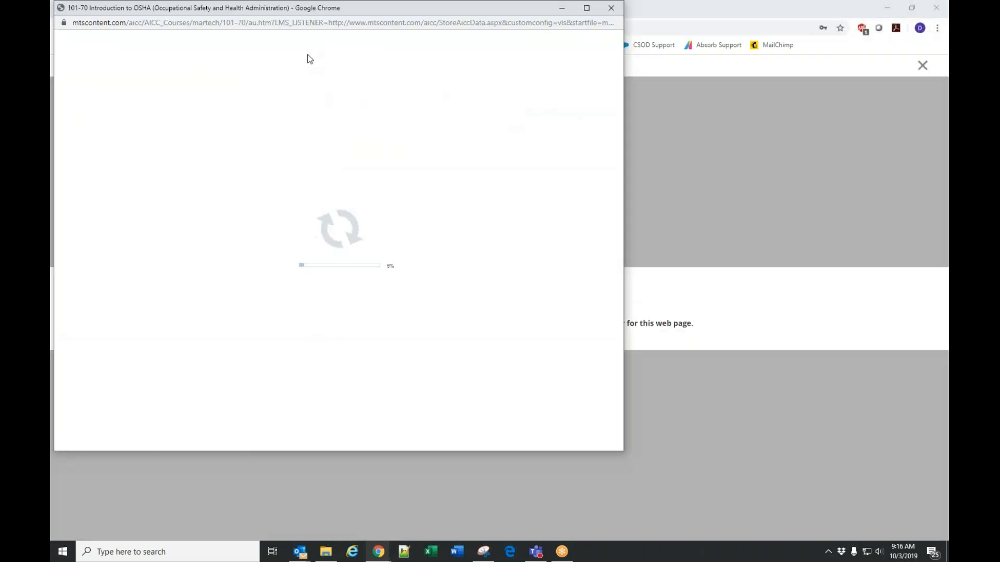
left_click_drag(312, 7, 369, 55)
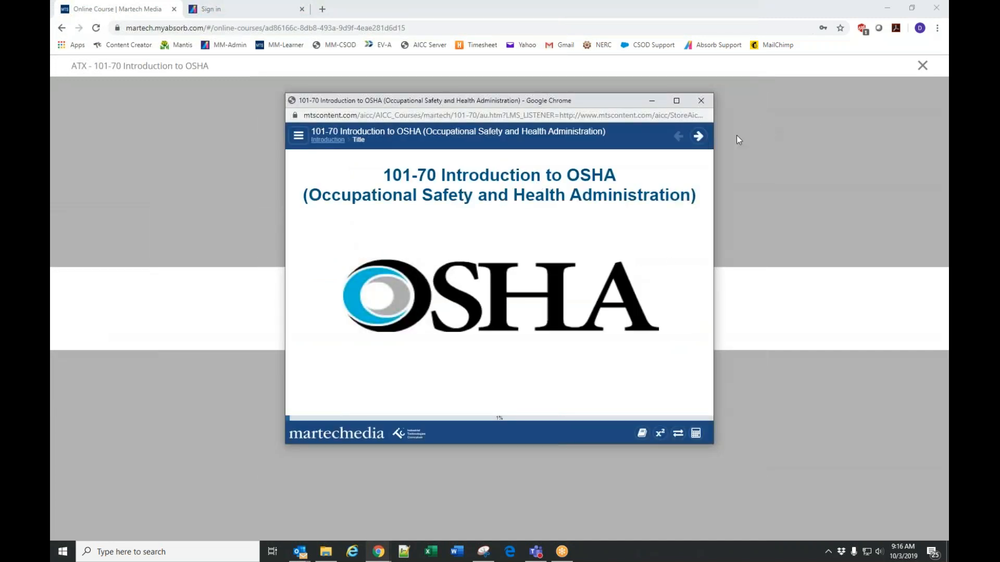
- Advance through the lesson's introduction pages to Page 1 of the Lesson Overview, and close the lesson window
left_click(698, 138)
left_click(698, 138)
left_click(698, 138)
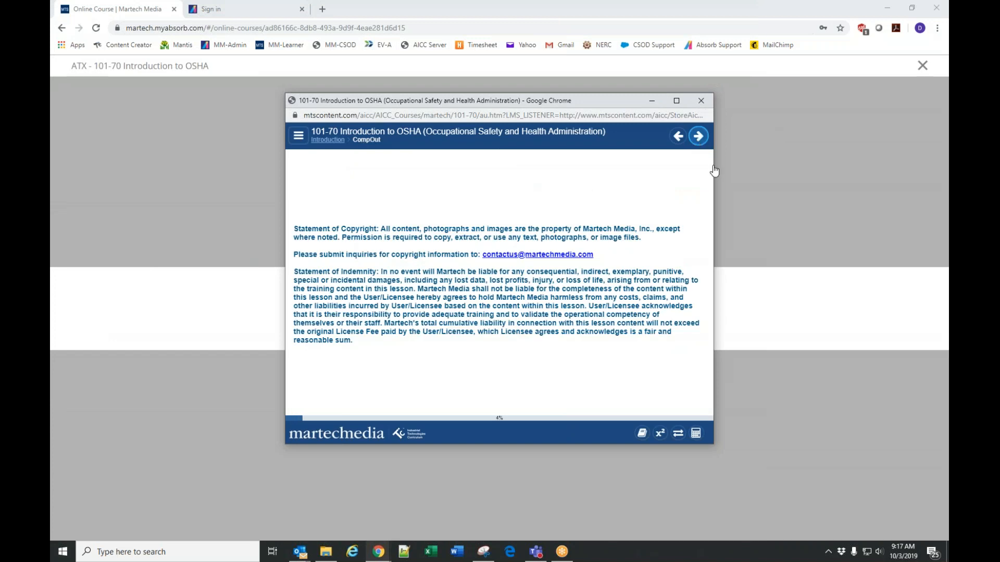
left_click(699, 137)
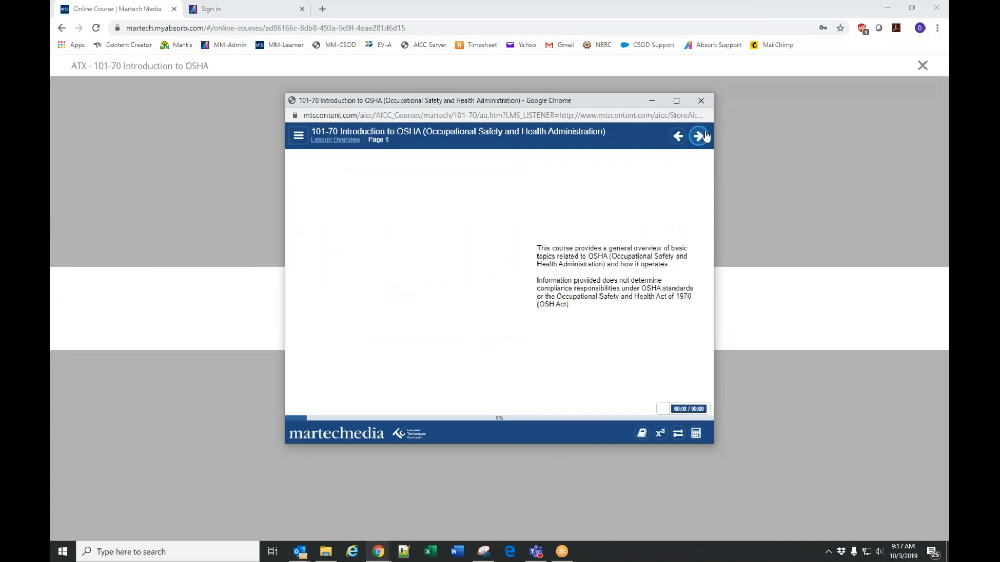
left_click(701, 101)
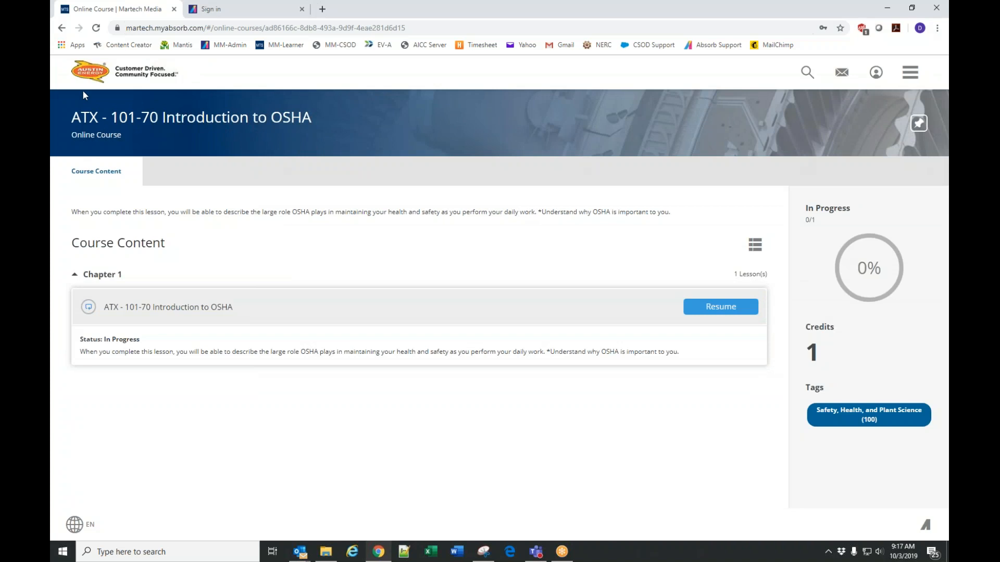
- Return to the dashboard and check where the OSHA course is listed under My Courses and Resume Courses
left_click(93, 78)
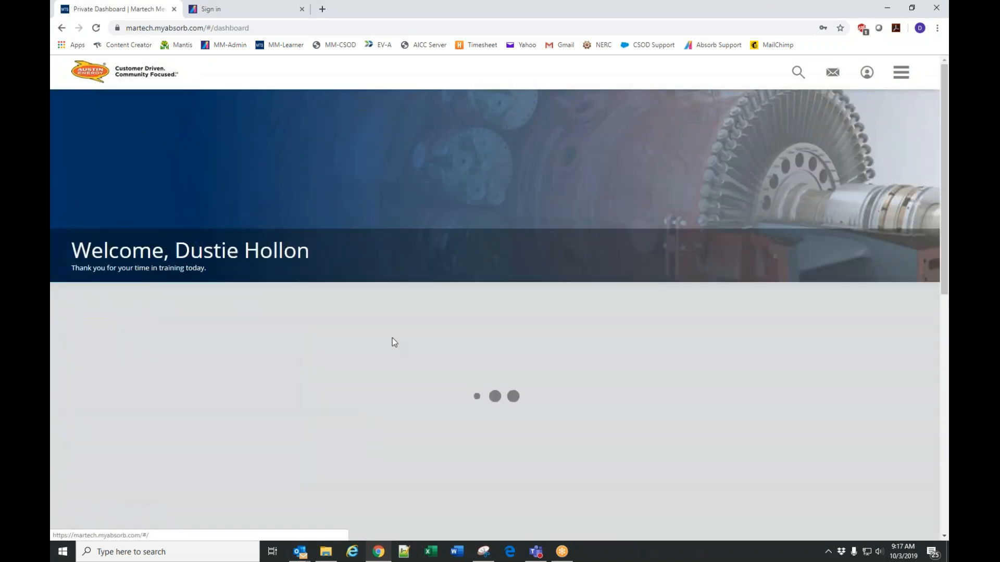
scroll(636, 347, "down", 3)
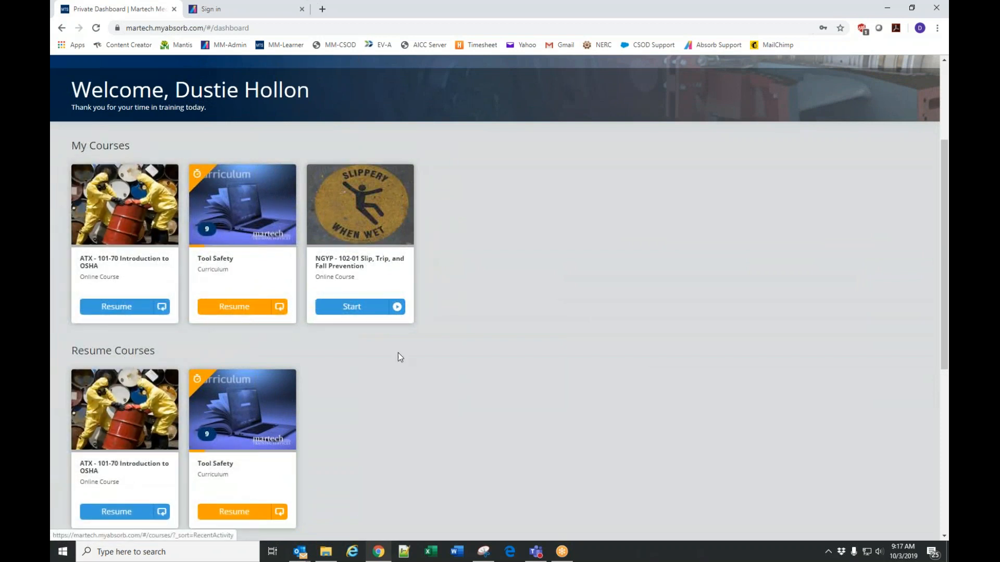
scroll(692, 313, "up", 2)
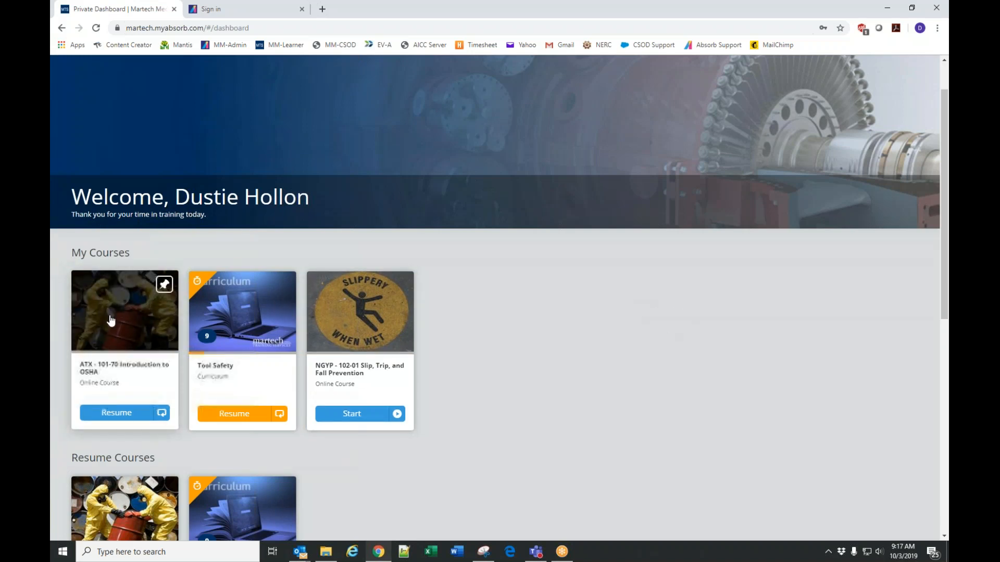
- Open the full My Courses page and reveal the due date of the Tool Safety curriculum
left_click(104, 254)
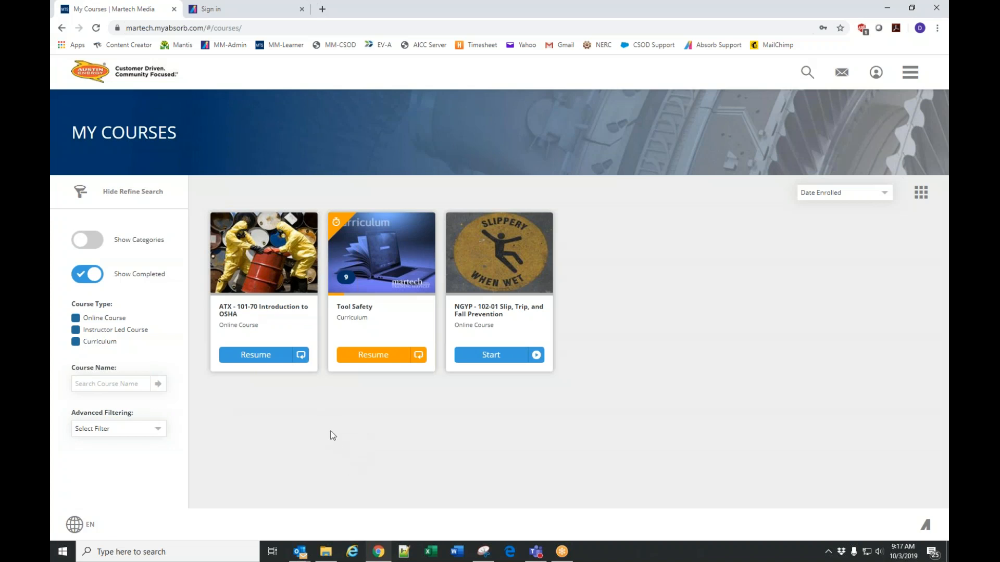
mouse_move(378, 252)
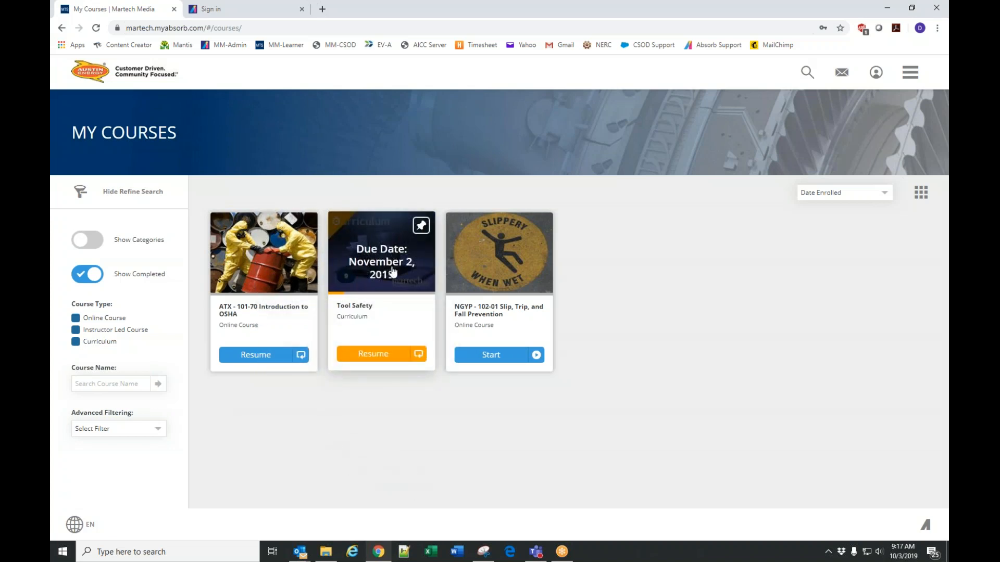
mouse_move(338, 229)
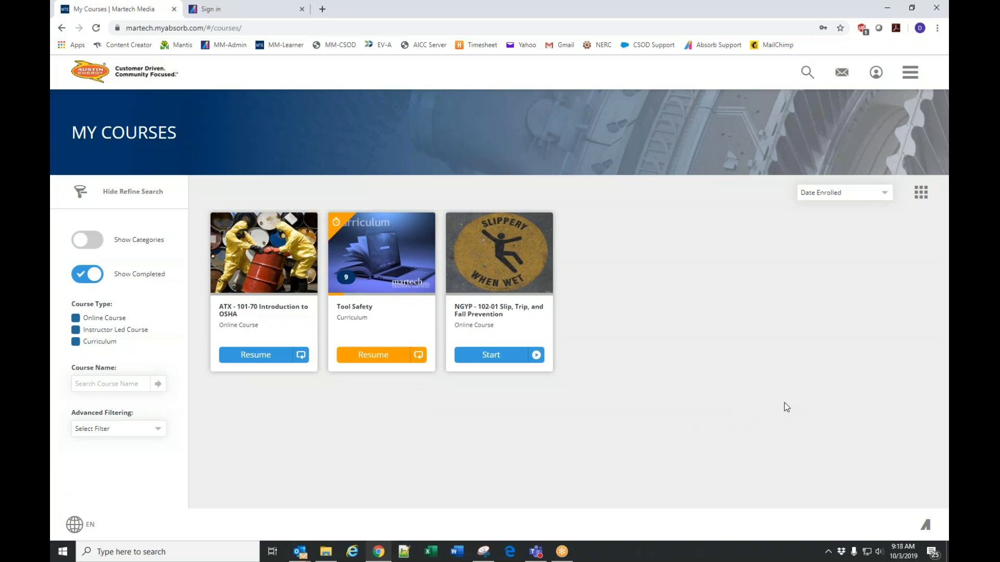
- Review the pages offered in the site's navigation menu, and close it
left_click(910, 73)
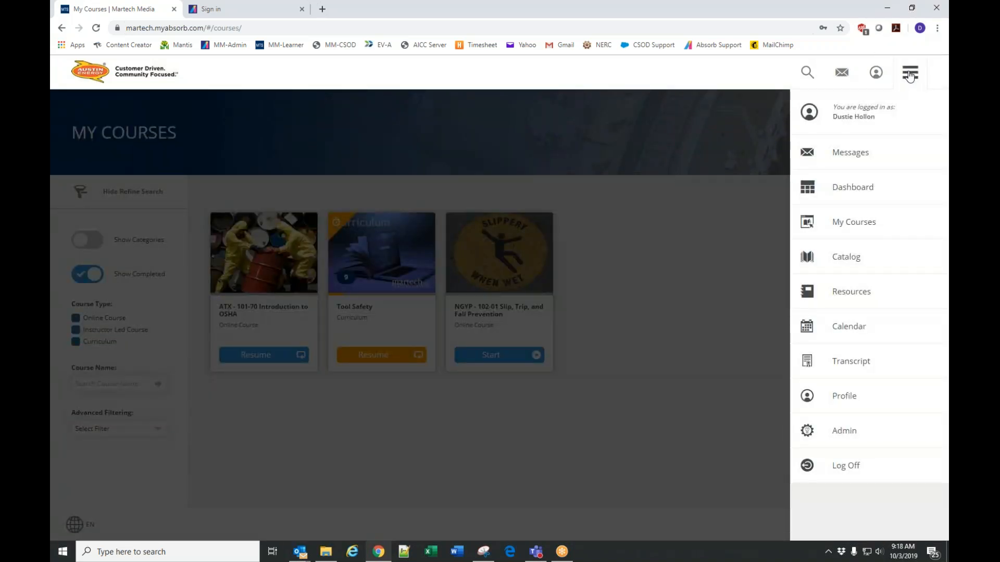
left_click(718, 323)
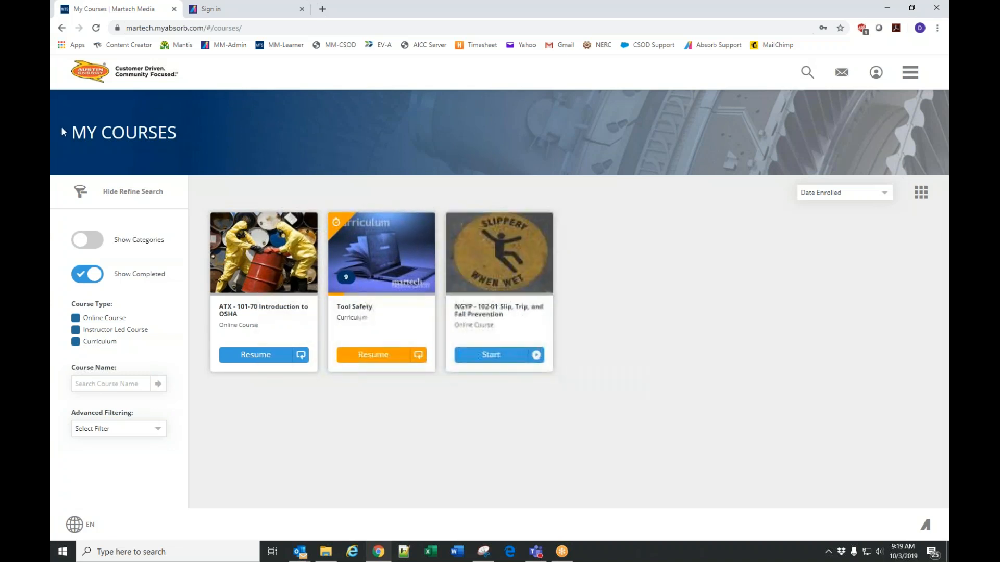
- Search the site for "101-01" and enroll in the ATX - 101-01 Personal Protective Equipment course
left_click(803, 76)
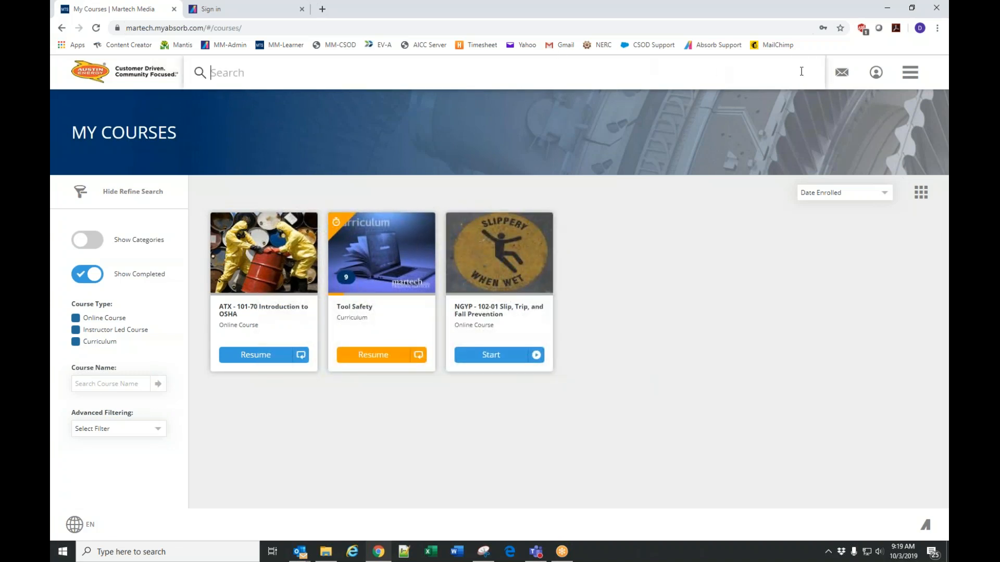
type("101-01")
key("Return")
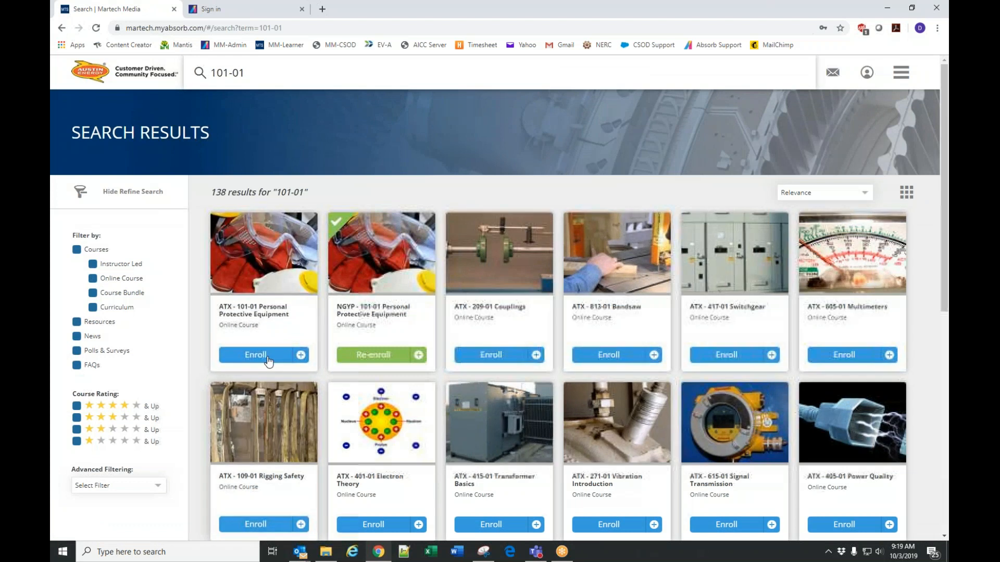
left_click(266, 356)
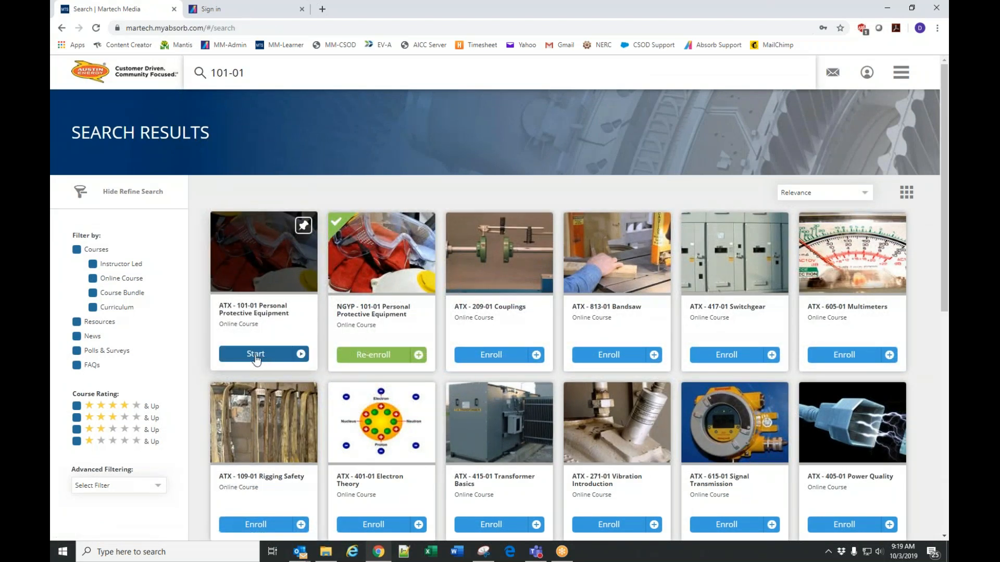
- Launch the ATX - 101-01 Personal Protective Equipment lesson and jump to its final exam from the lesson outline
left_click(263, 356)
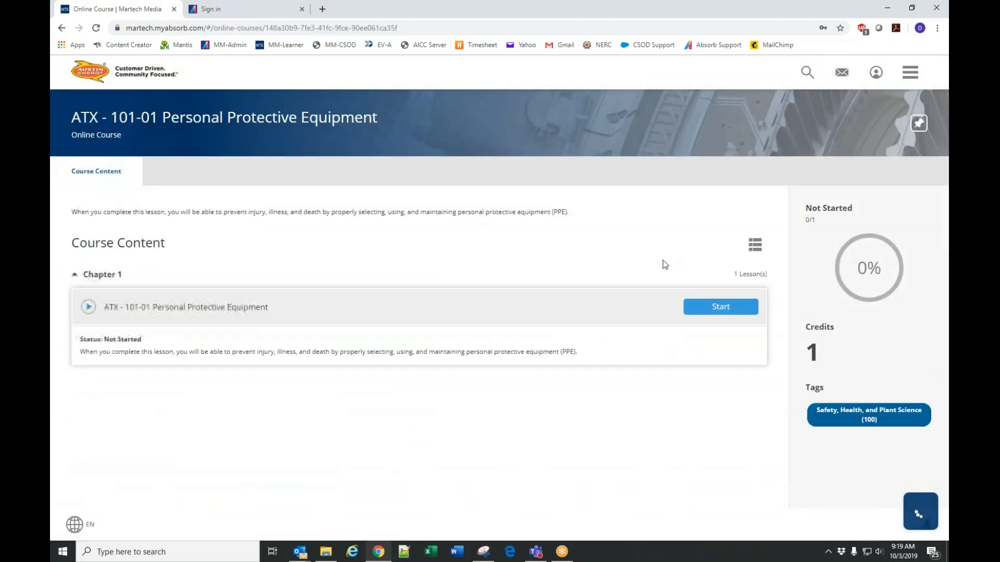
left_click(732, 314)
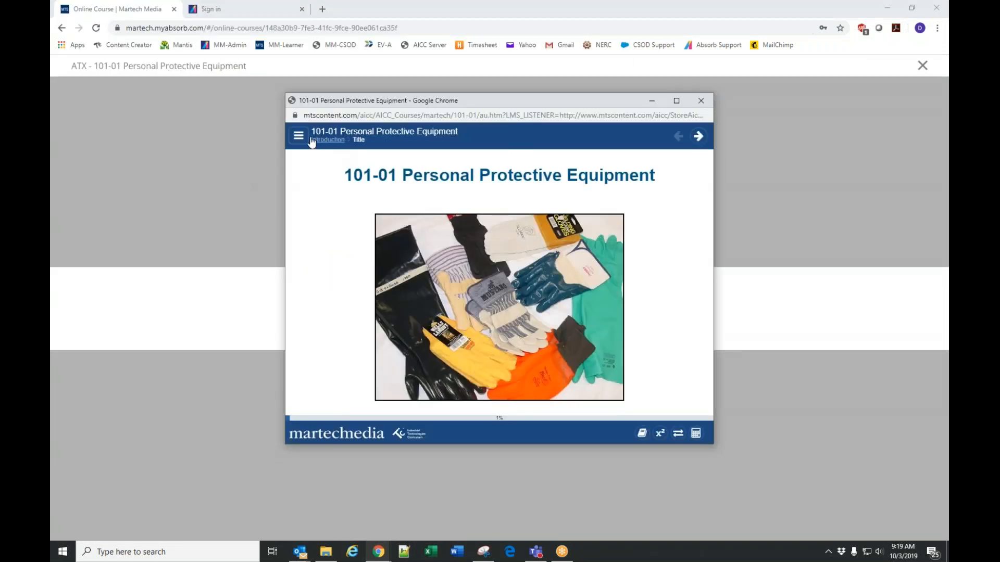
left_click(299, 137)
scroll(328, 302, "down", 5)
scroll(341, 359, "down", 5)
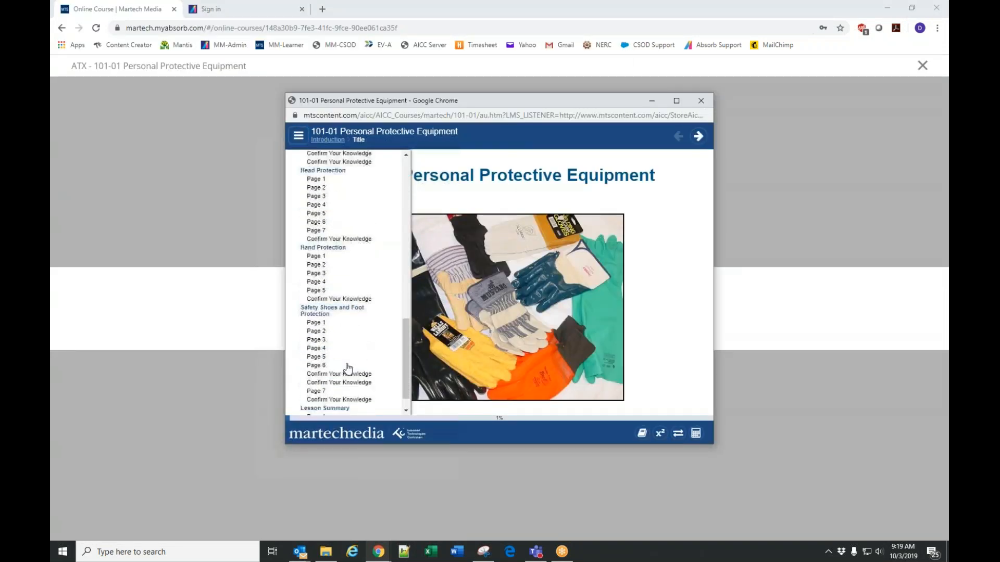
left_click(325, 410)
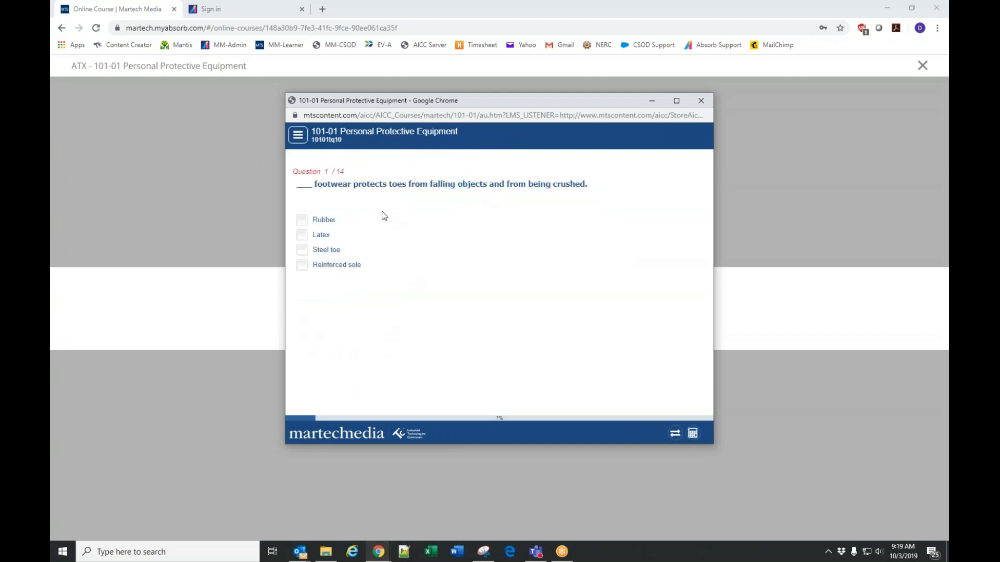
- Answer exam questions 1 to 3 with "Steel toe", "latex or rubber shoe" and "Welder's goggles"
left_click(327, 252)
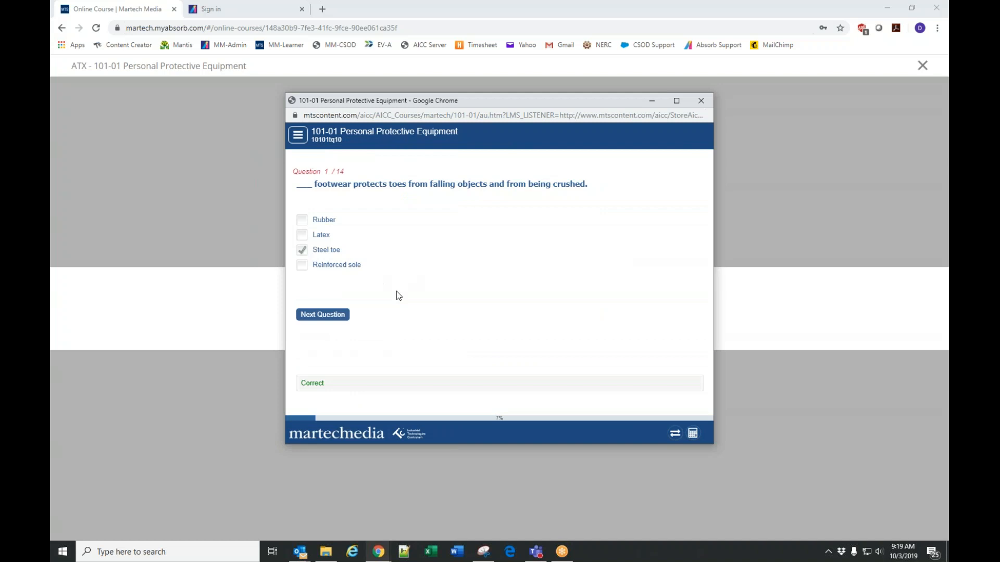
left_click(346, 315)
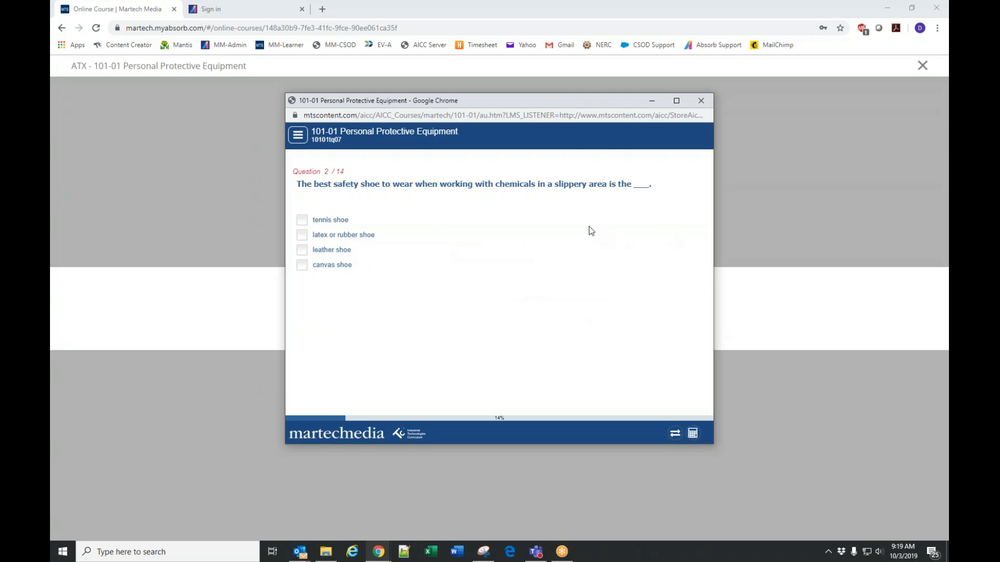
left_click(303, 234)
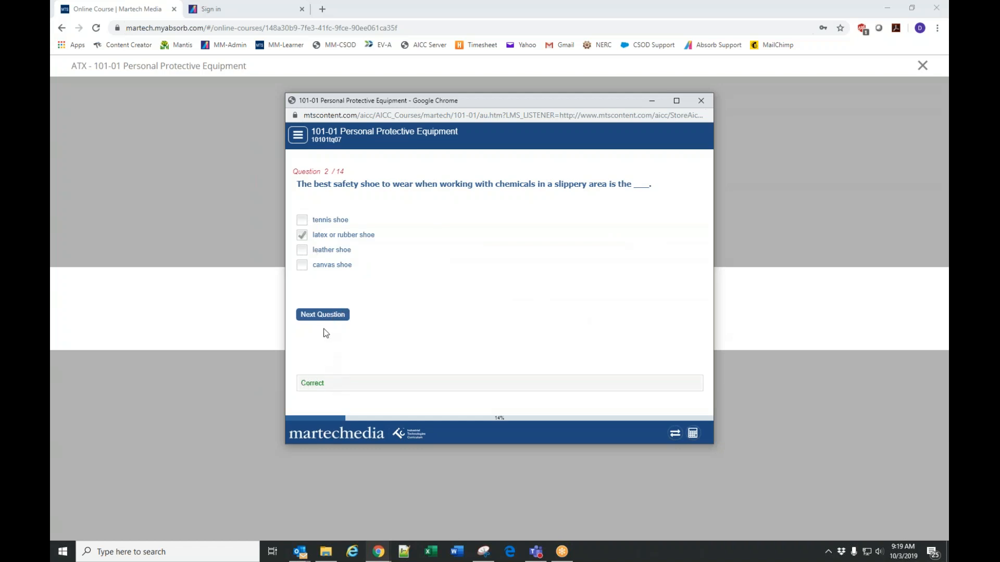
left_click(324, 315)
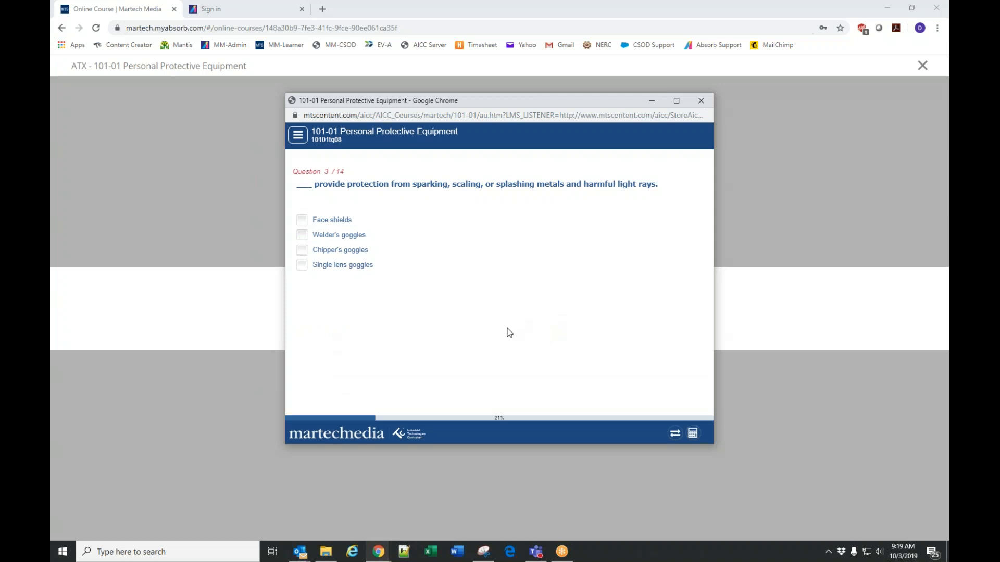
left_click(333, 235)
left_click(324, 315)
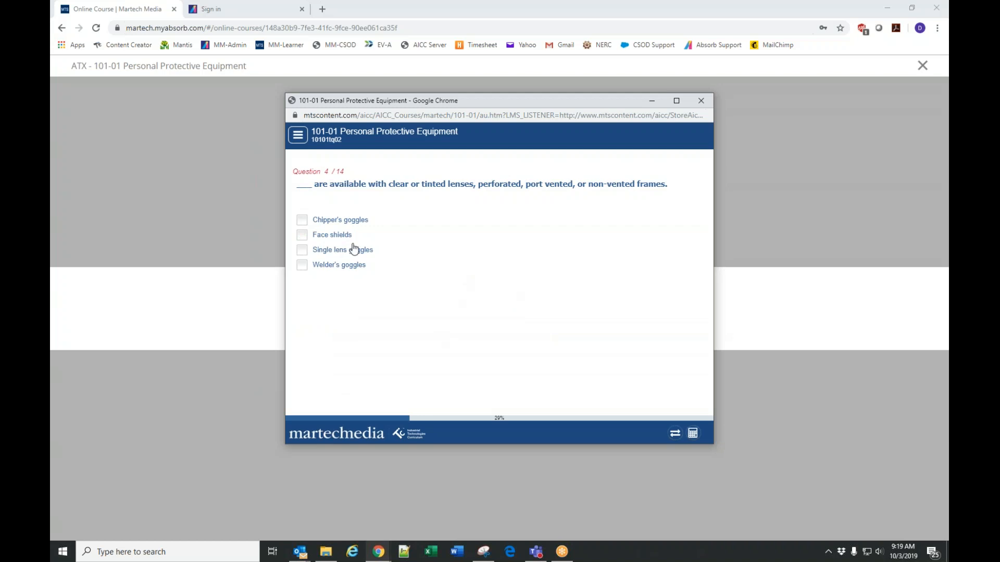
- Answer questions 4 to 6 with "Chipper's goggles", "The limitations of the PPE" and "last", and continue to question 8
left_click(347, 228)
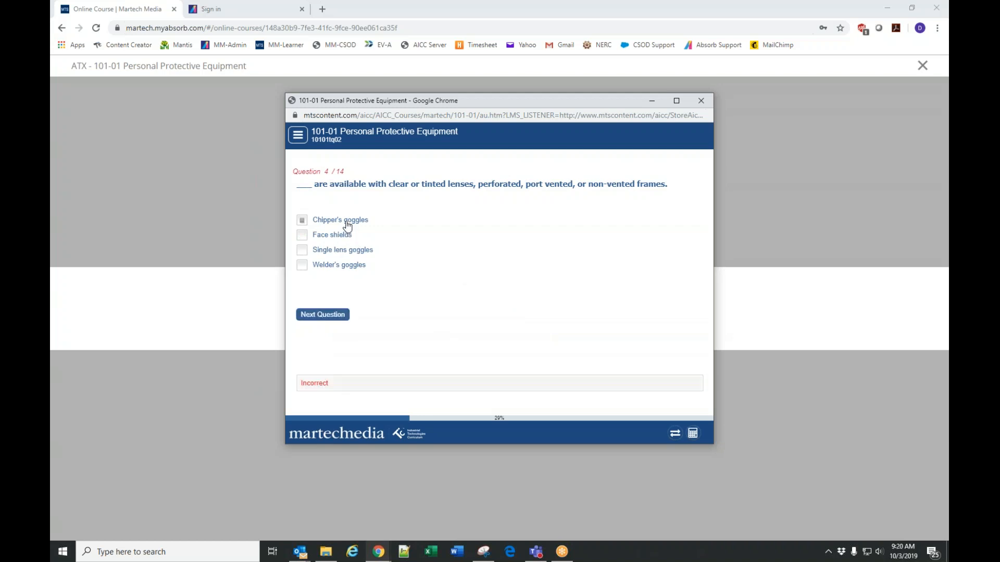
left_click(323, 315)
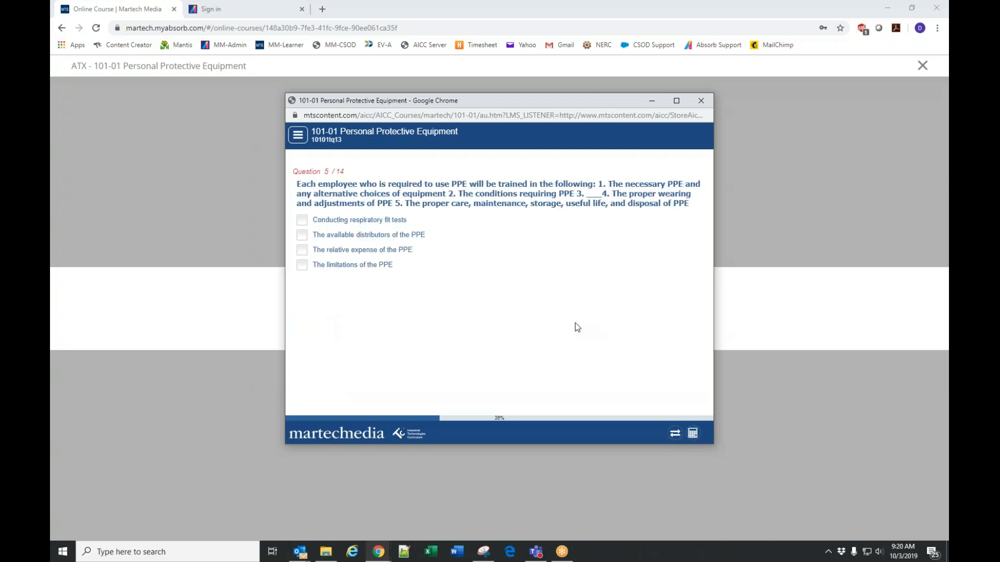
left_click(301, 265)
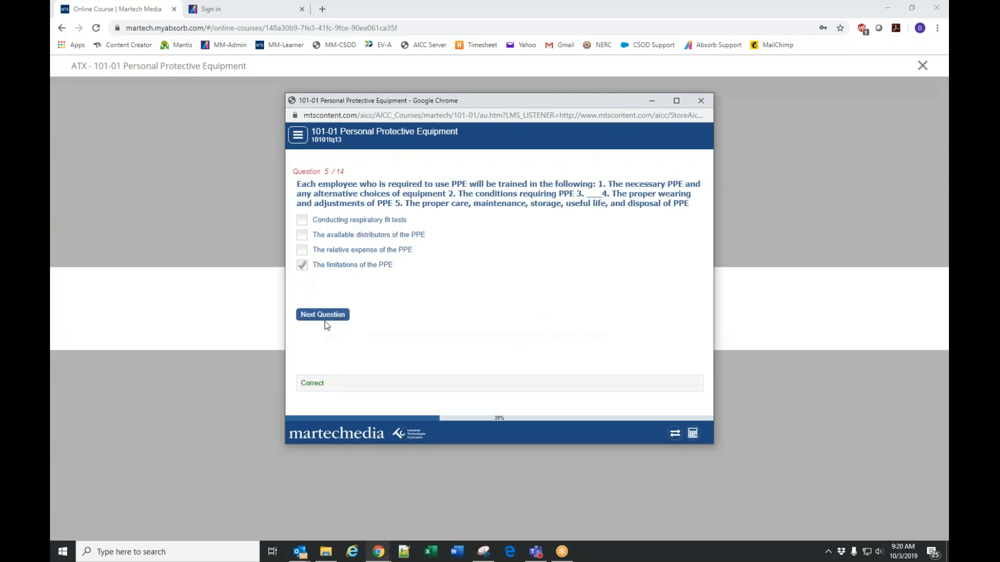
left_click(325, 315)
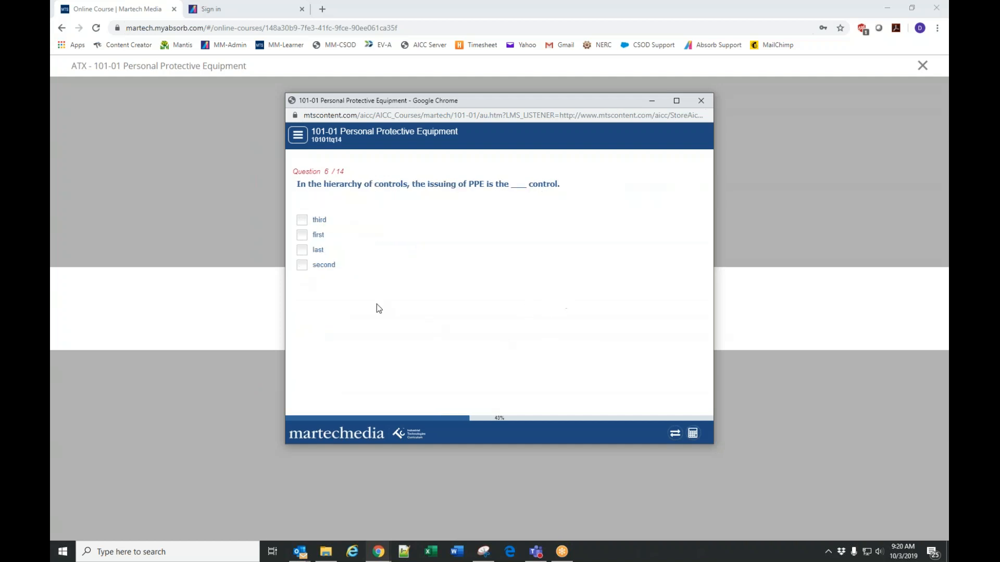
left_click(302, 250)
left_click(323, 315)
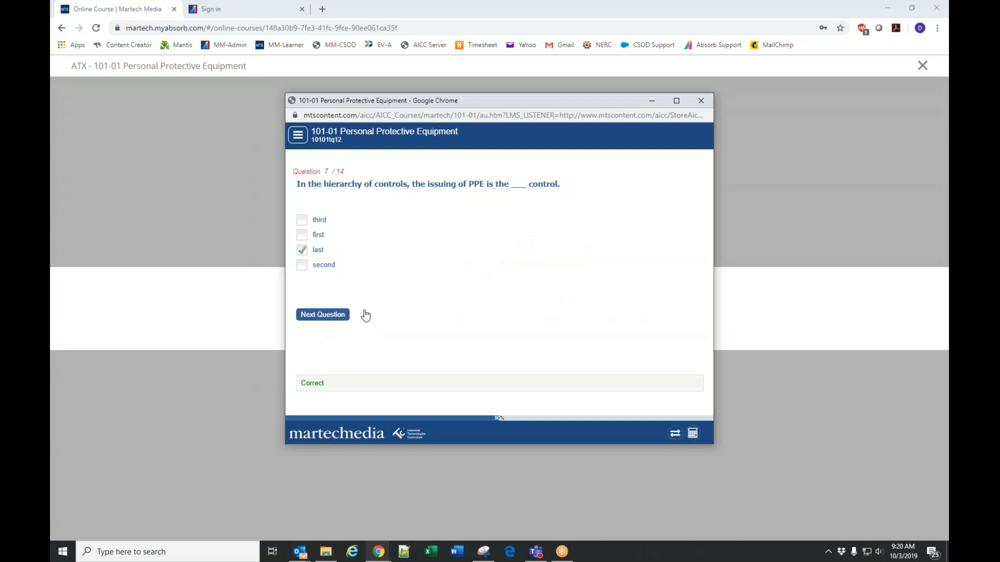
left_click(323, 315)
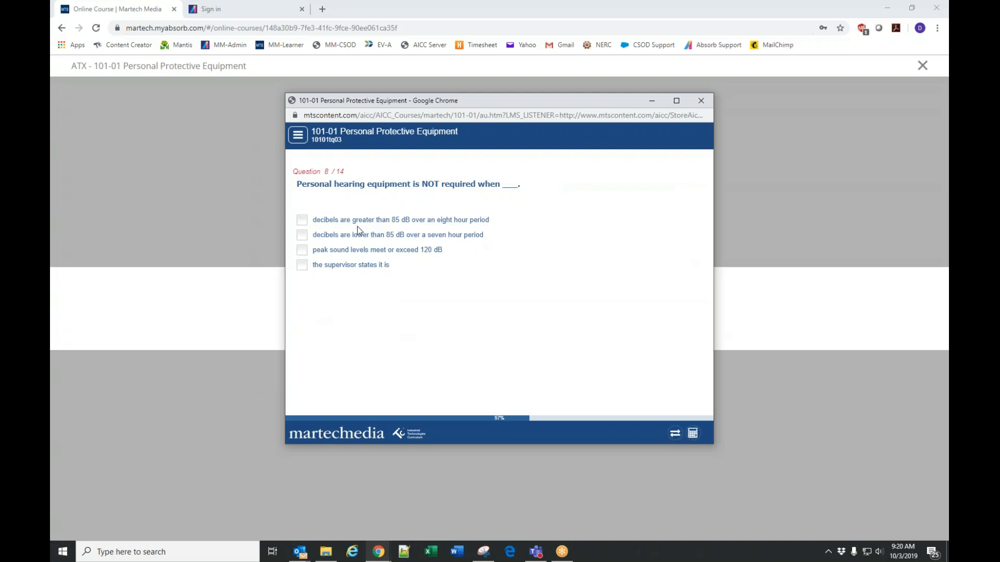
- Answer questions 8 to 10 with "decibels are greater than 85 dB over an eight hour period", "Class G" and "a heavy machine or object rolls over the foot"
left_click(301, 220)
left_click(315, 315)
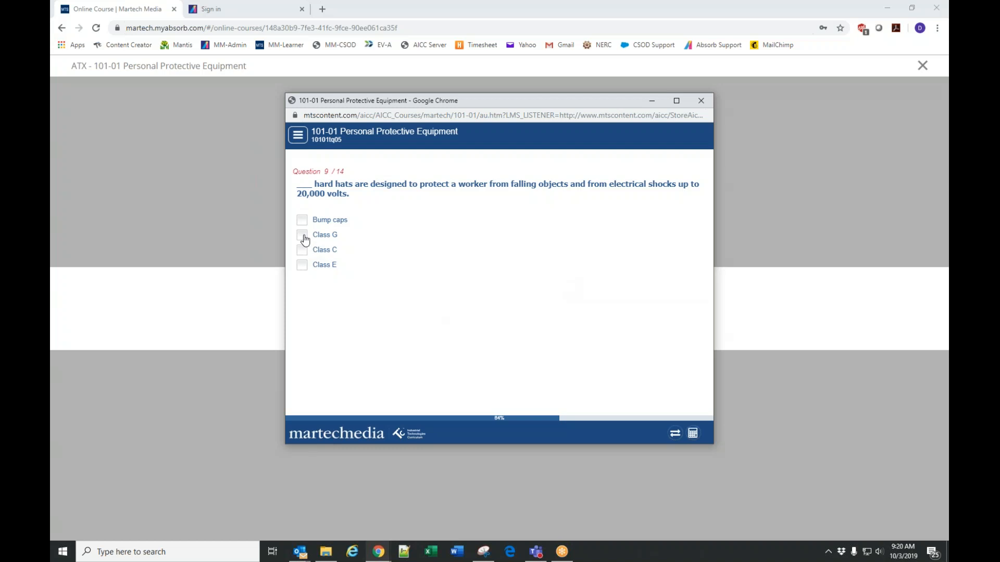
left_click(303, 237)
left_click(329, 315)
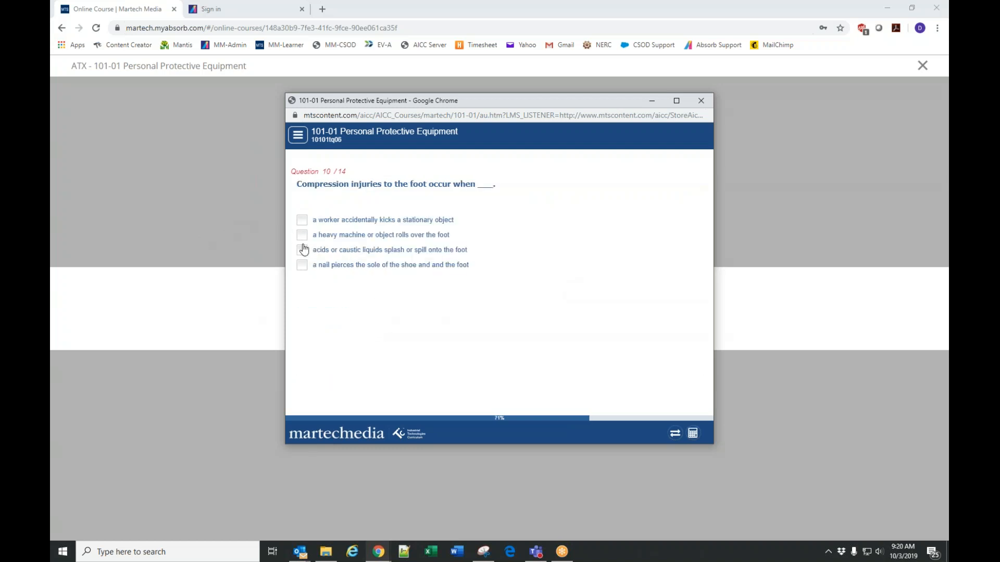
left_click(304, 236)
left_click(320, 317)
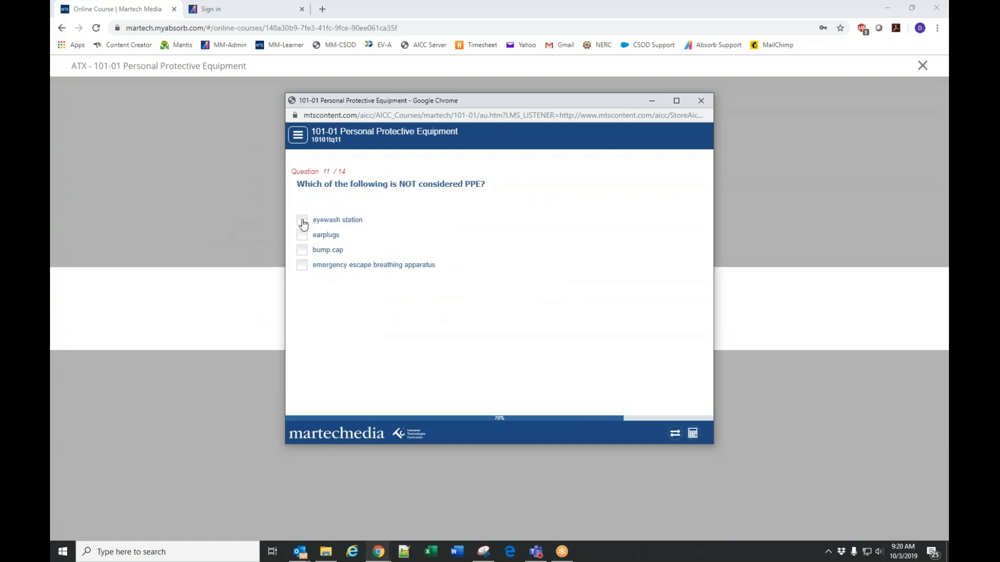
- Answer questions 11 to 13 with "earplugs", "supervisor" and "purchasing personal protective equipment"
left_click(303, 236)
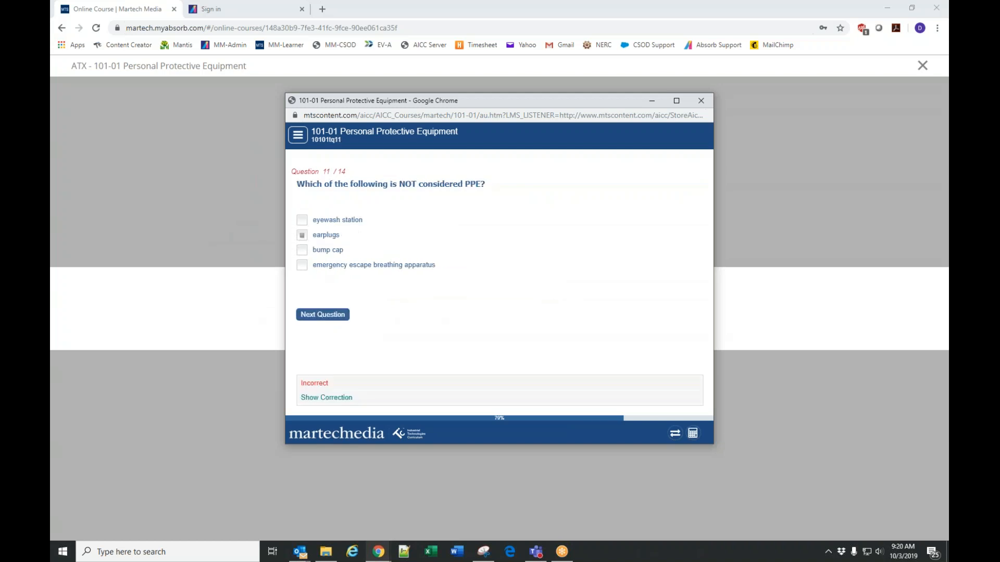
left_click(336, 316)
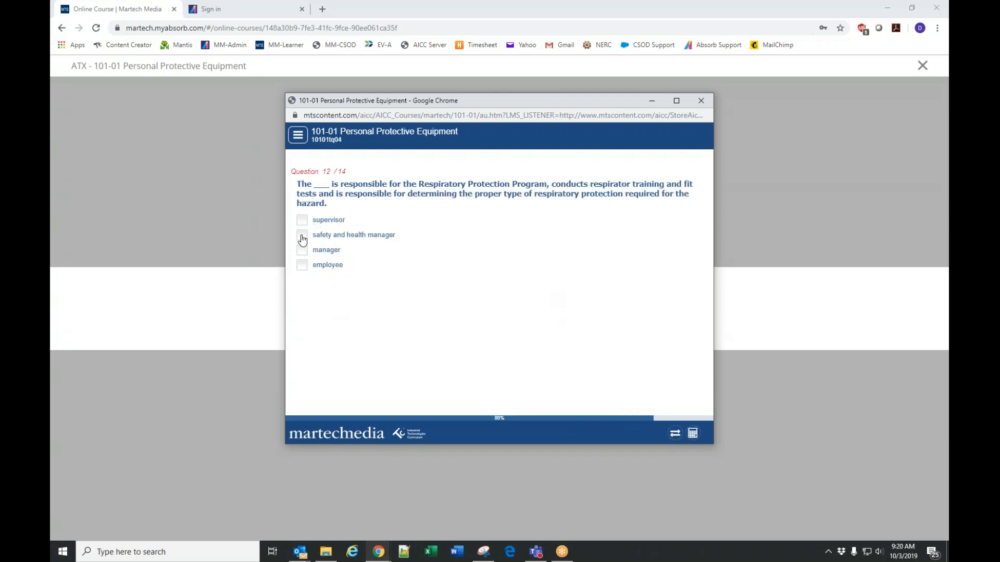
left_click(303, 222)
left_click(336, 316)
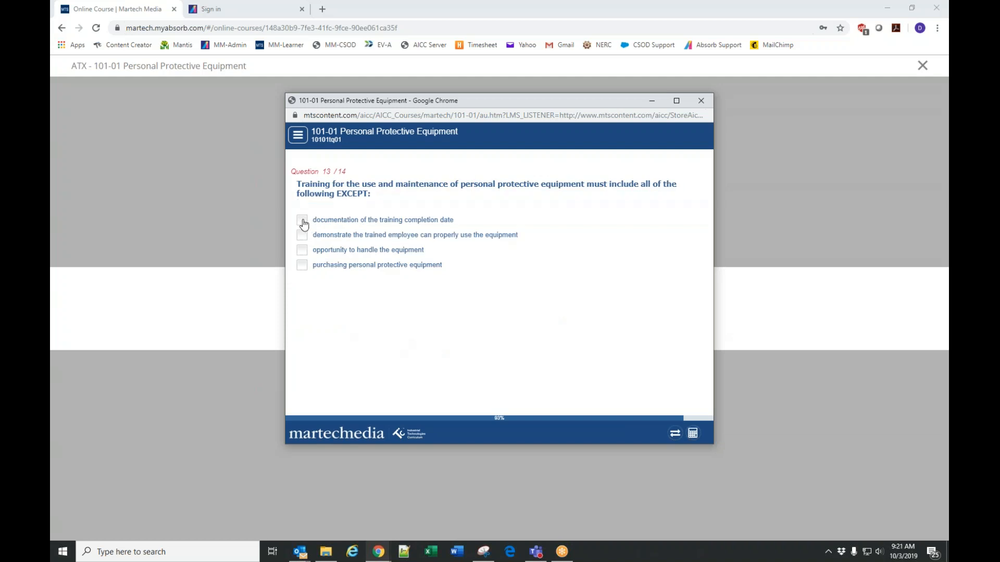
left_click(302, 267)
left_click(322, 315)
- Answer the last exam question with "Class C", finish the exam, and exit the lesson to the course page
left_click(301, 265)
left_click(333, 315)
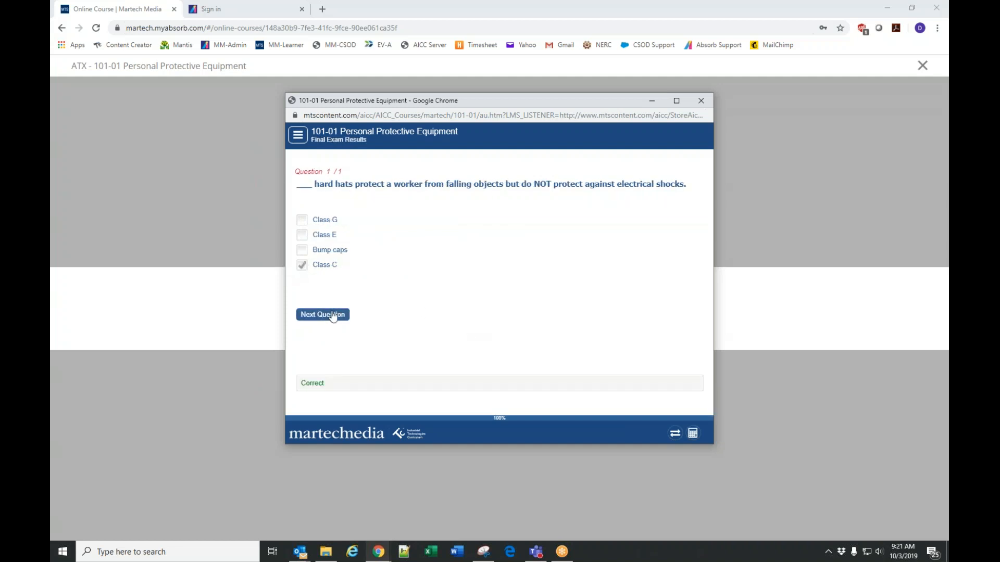
left_click(333, 315)
left_click(520, 341)
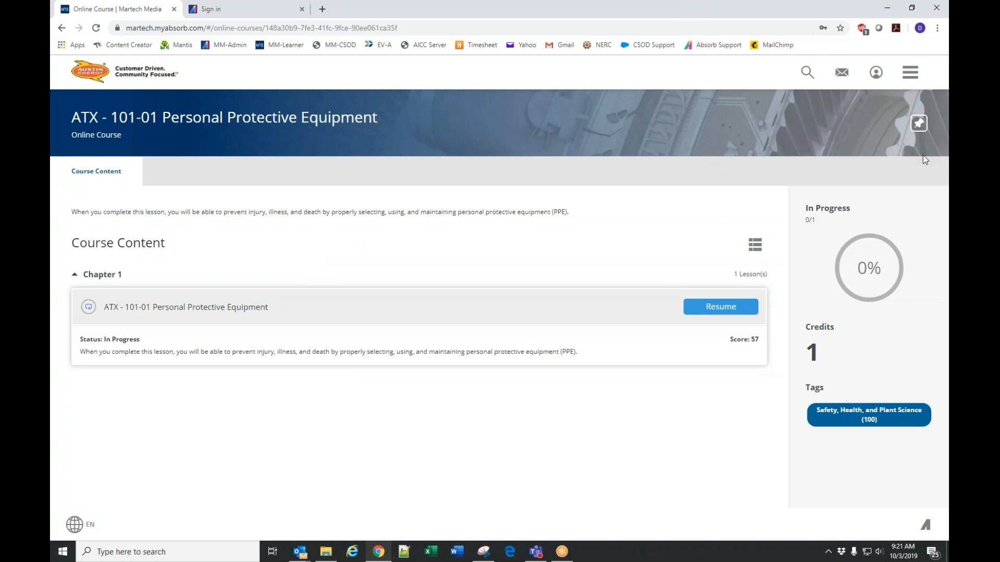
- Visit the Admin side's overview dashboard, and switch back to the learner side
left_click(911, 76)
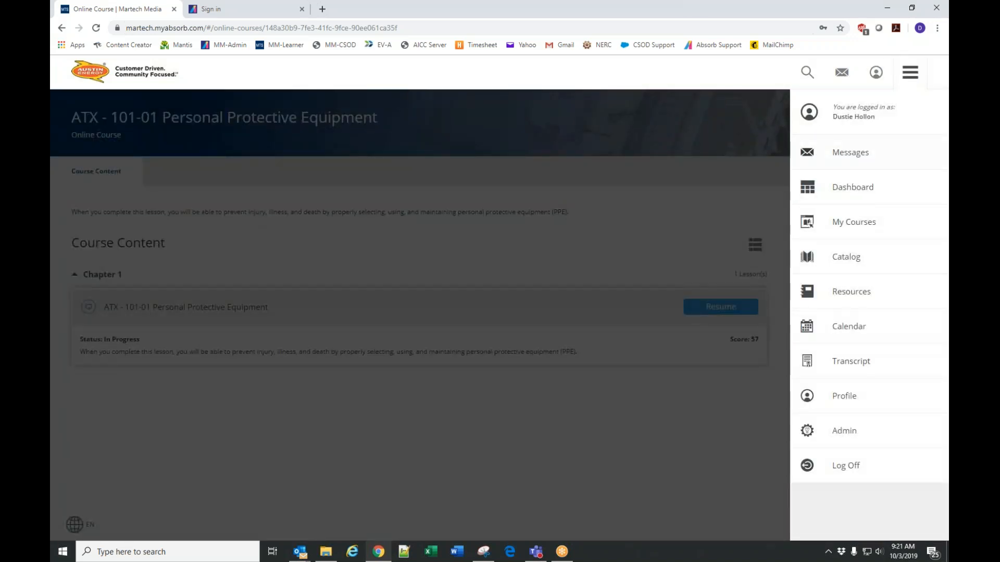
left_click(693, 439)
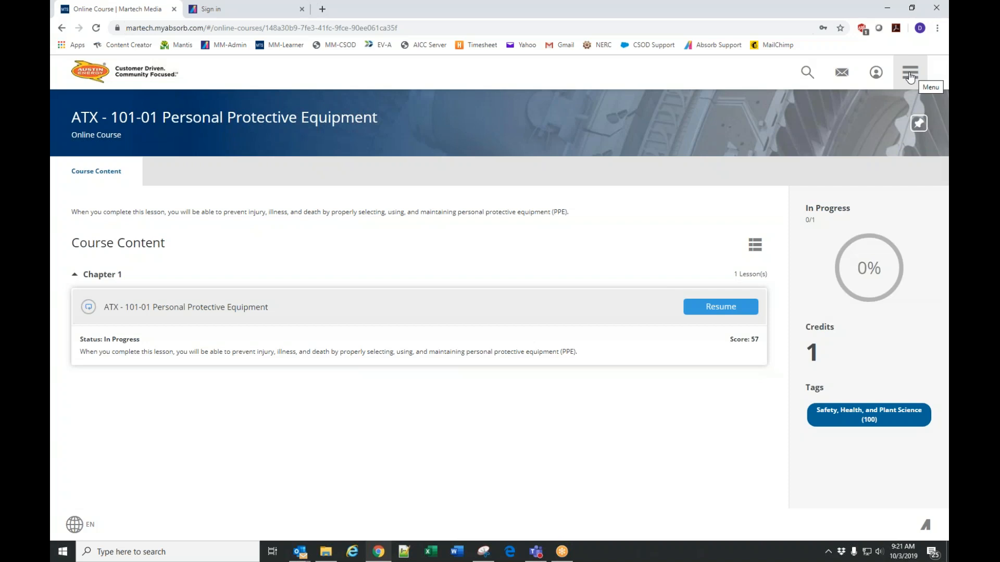
left_click(910, 75)
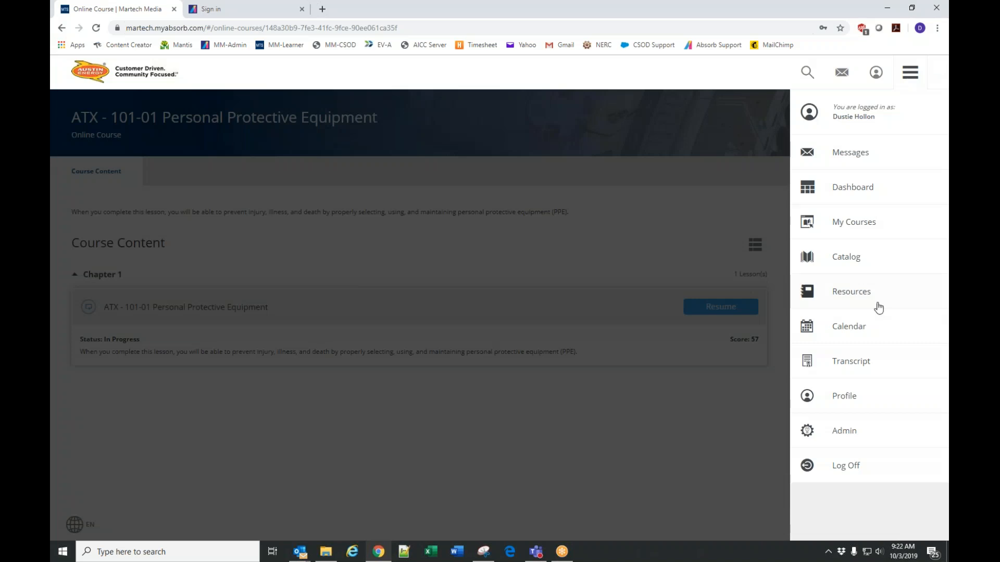
left_click(861, 436)
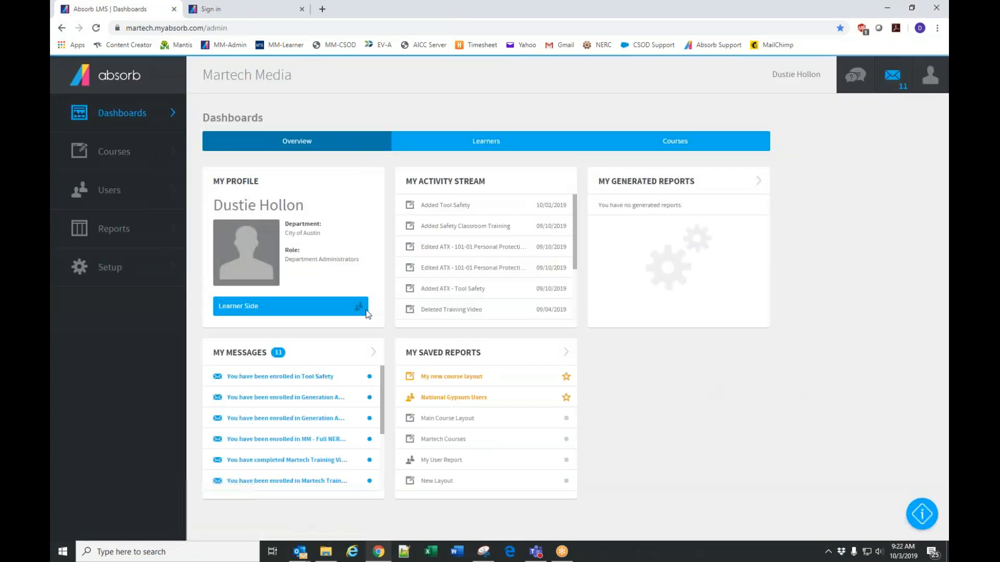
left_click(237, 311)
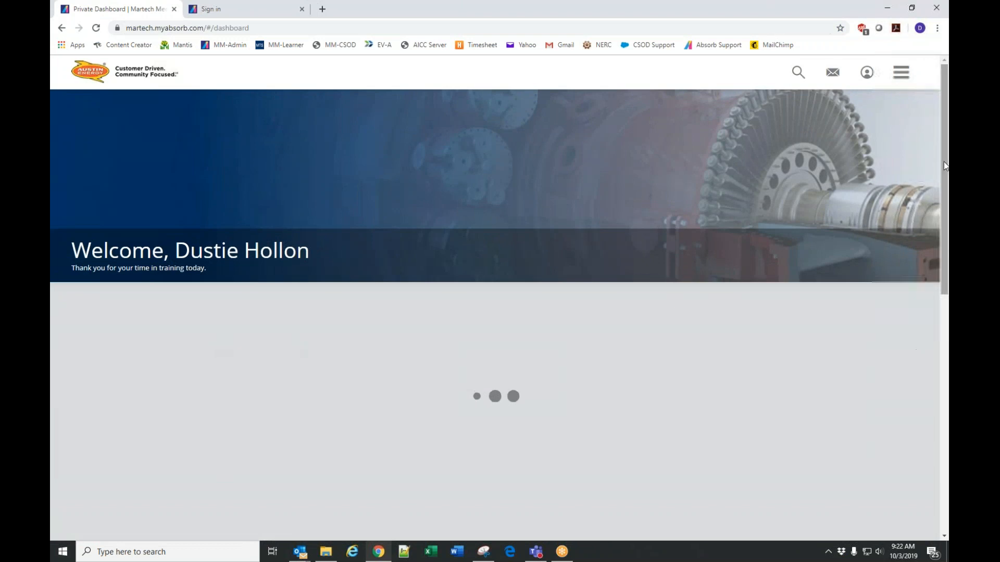
- Reopen the Admin side, show its Learners dashboard, and check the total learner time for 9/26
left_click(909, 81)
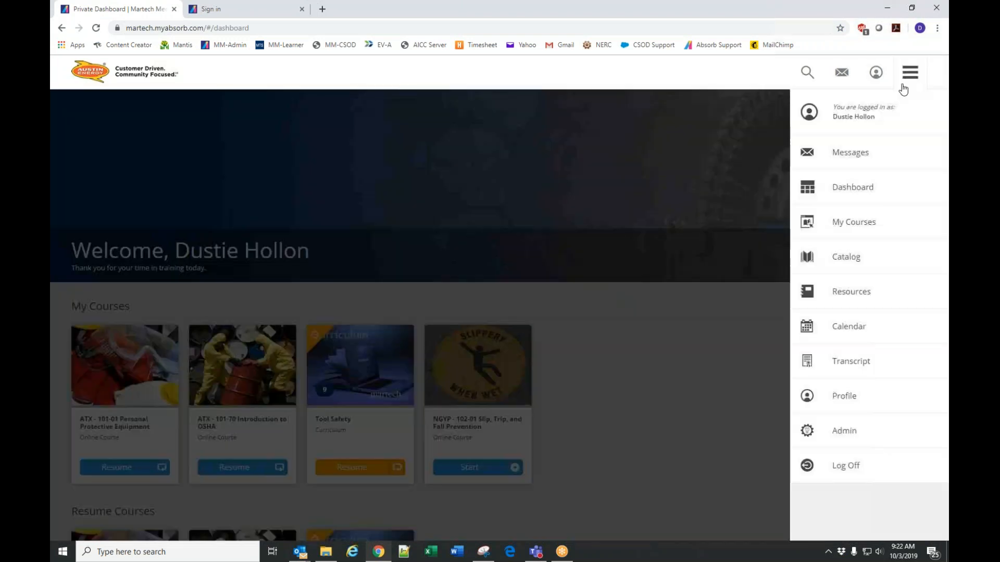
left_click(847, 434)
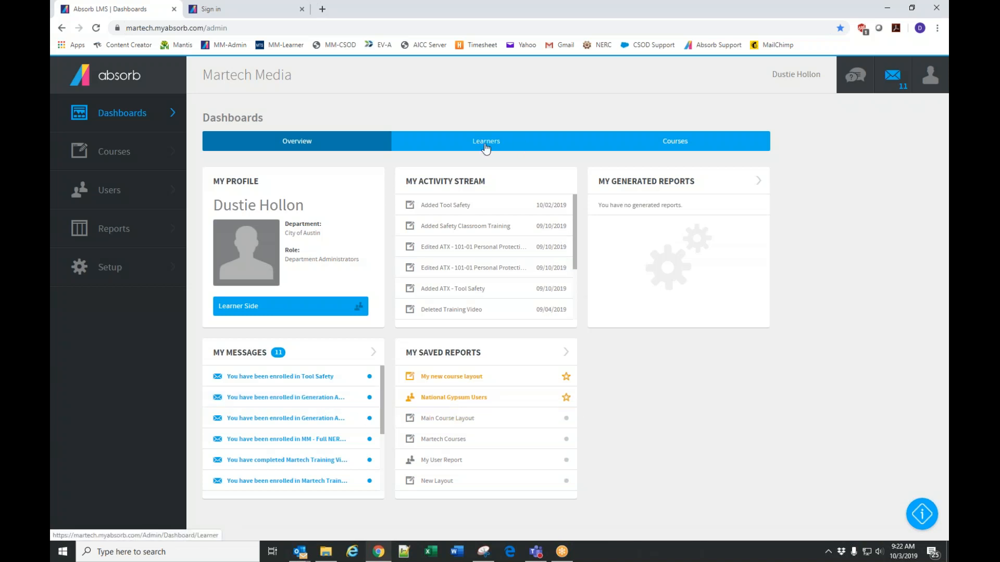
left_click(486, 147)
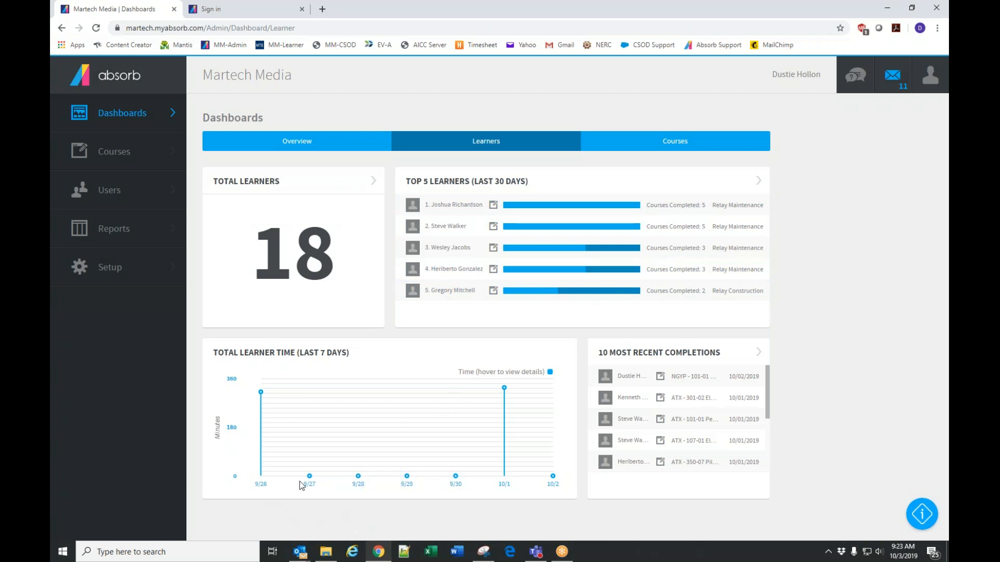
mouse_move(264, 452)
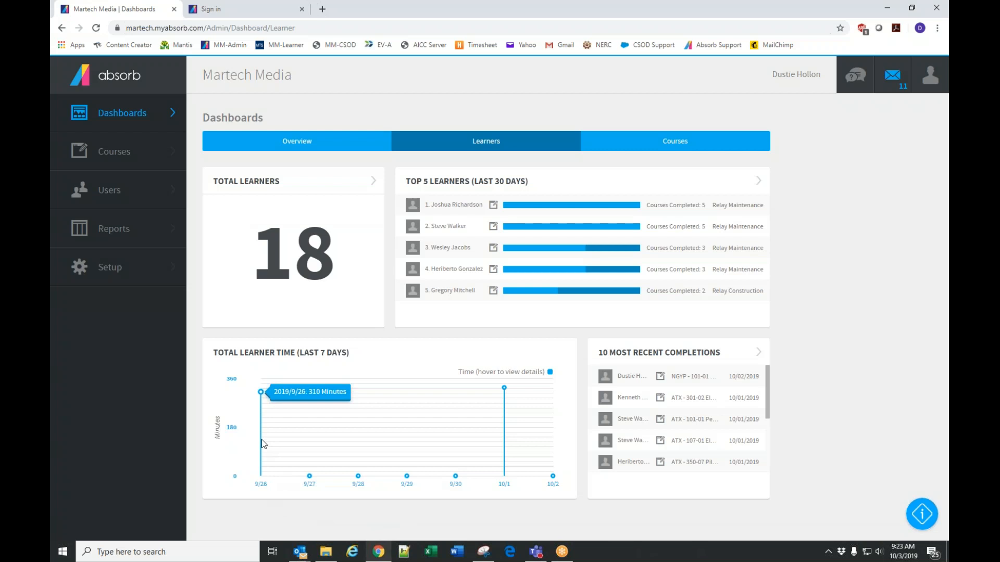
- Check the total learner time for 10/1, look through the Learner Activity report, and return to the dashboards
mouse_move(504, 418)
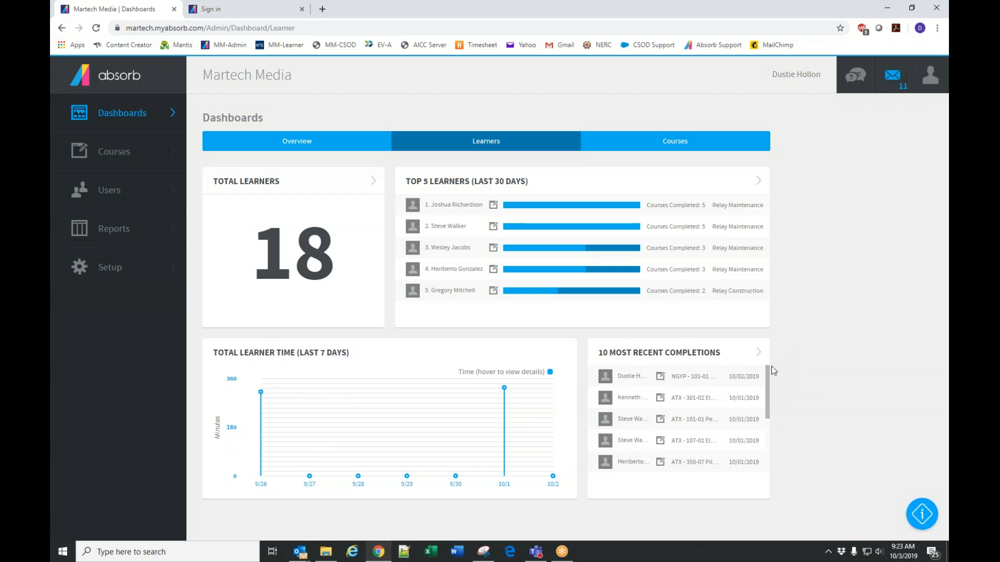
left_click(675, 355)
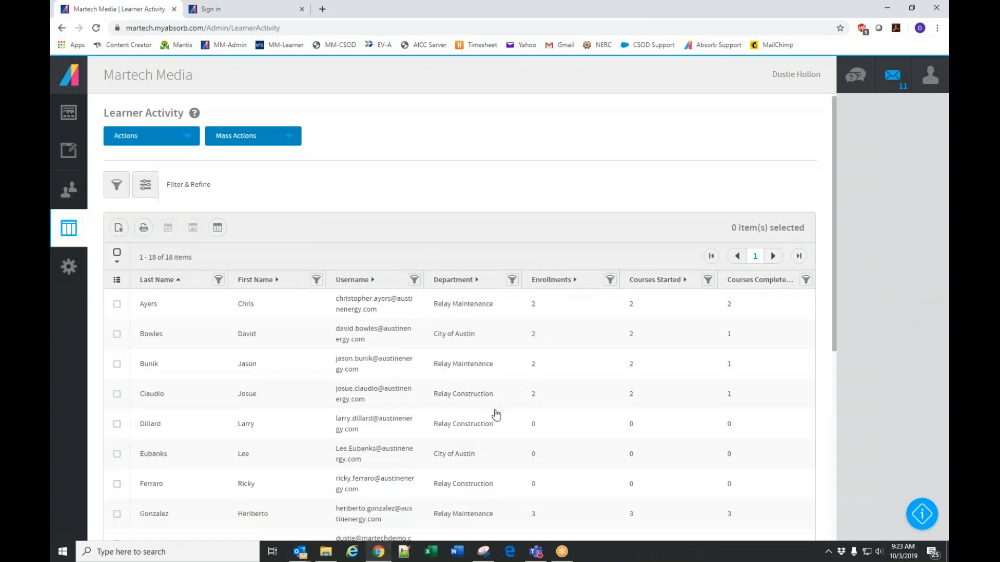
scroll(495, 414, "down", 3)
scroll(497, 414, "up", 4)
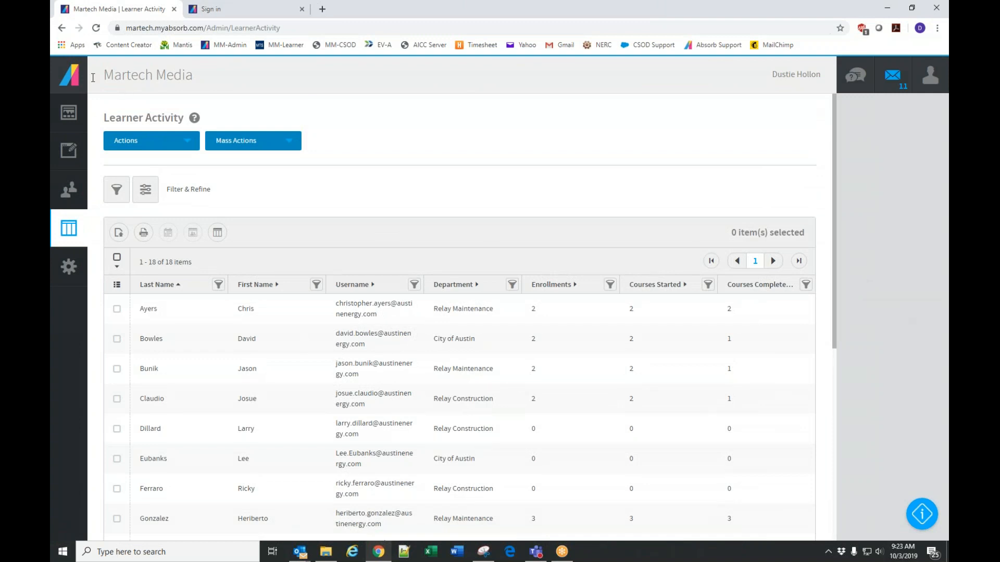
left_click(74, 78)
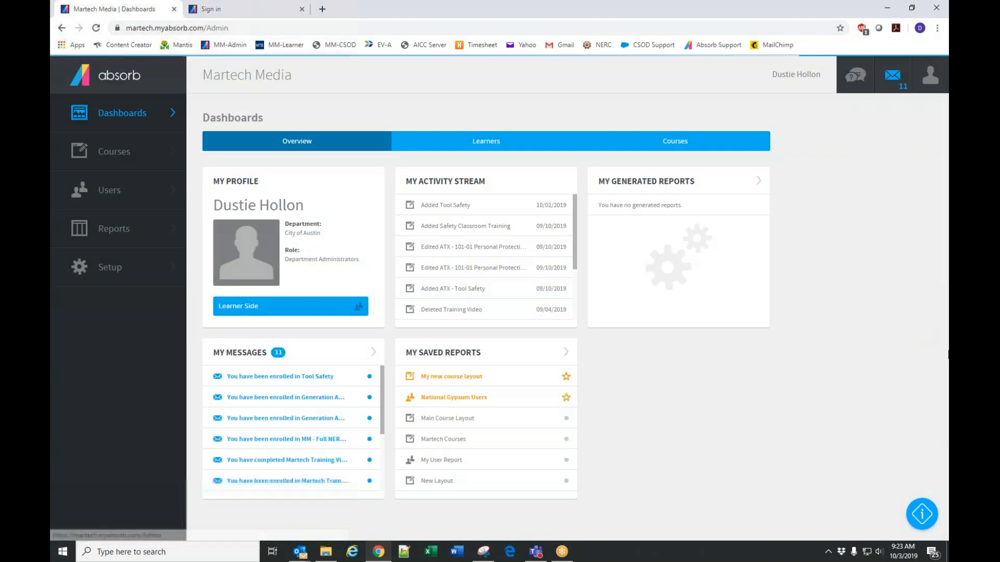
- Show the Courses dashboard, check the completions of the top enrolled course, and return to the overview dashboard
left_click(683, 143)
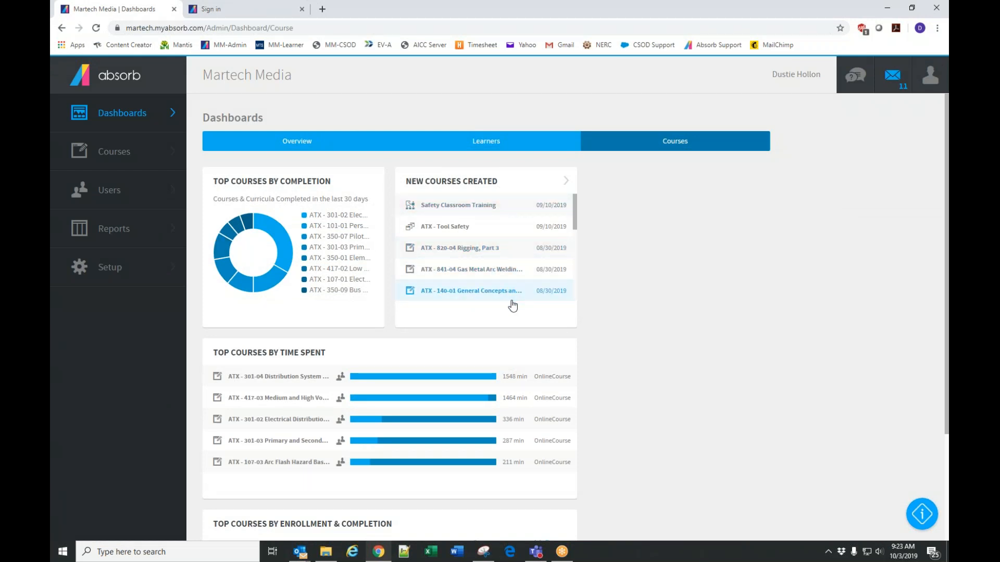
scroll(515, 311, "down", 3)
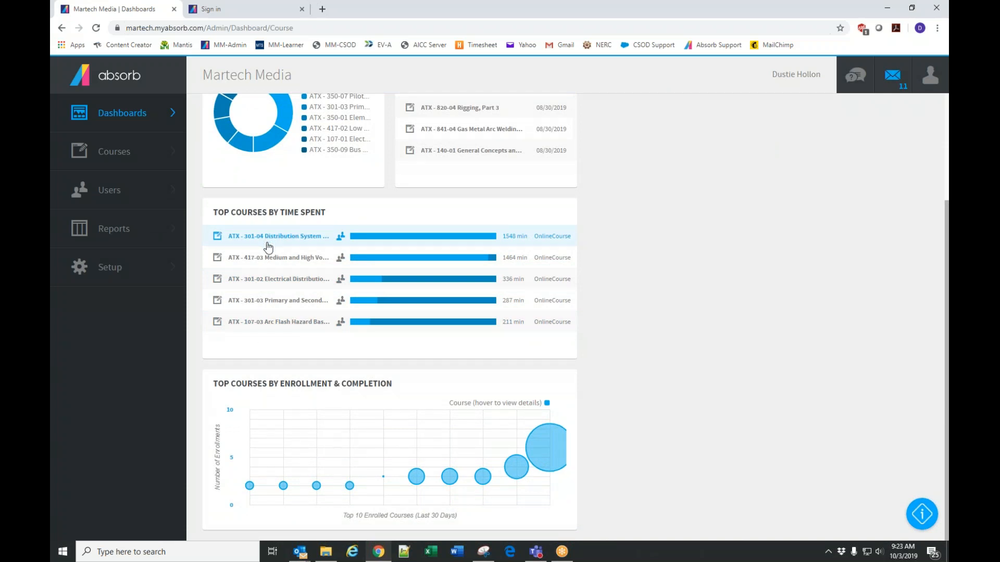
mouse_move(545, 447)
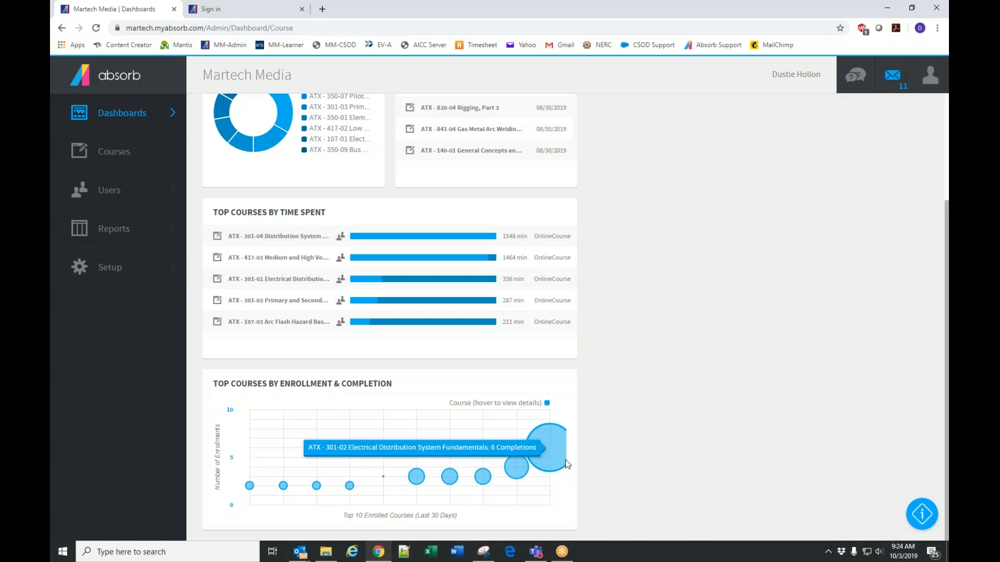
scroll(708, 342, "up", 3)
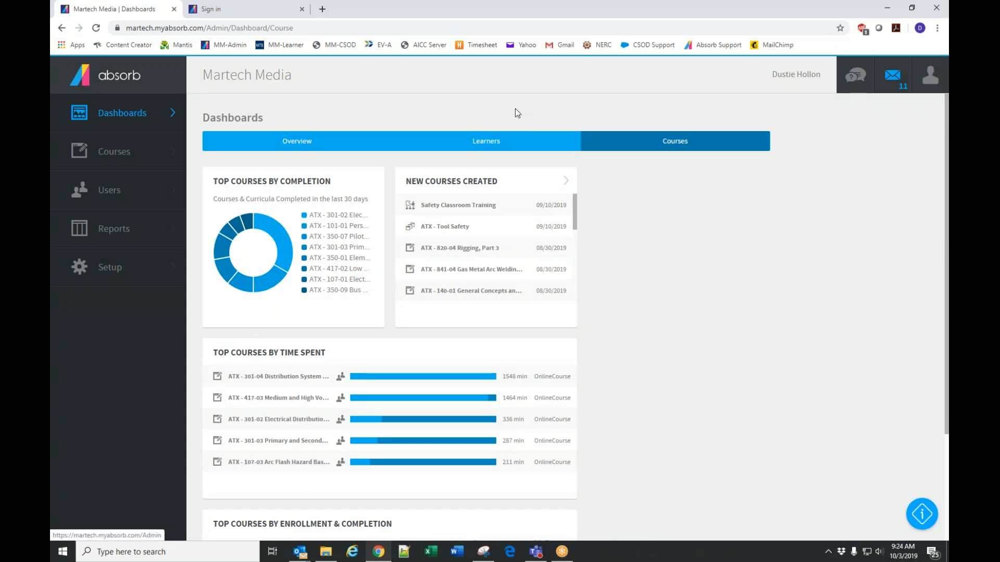
left_click(84, 79)
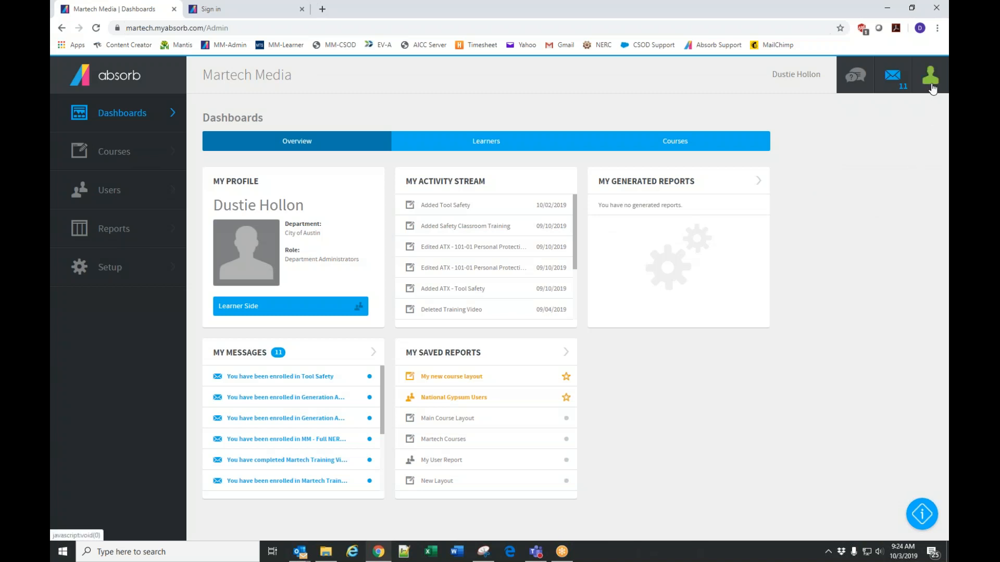
- Show the account options, and visit the Courses list and the Users list
left_click(931, 88)
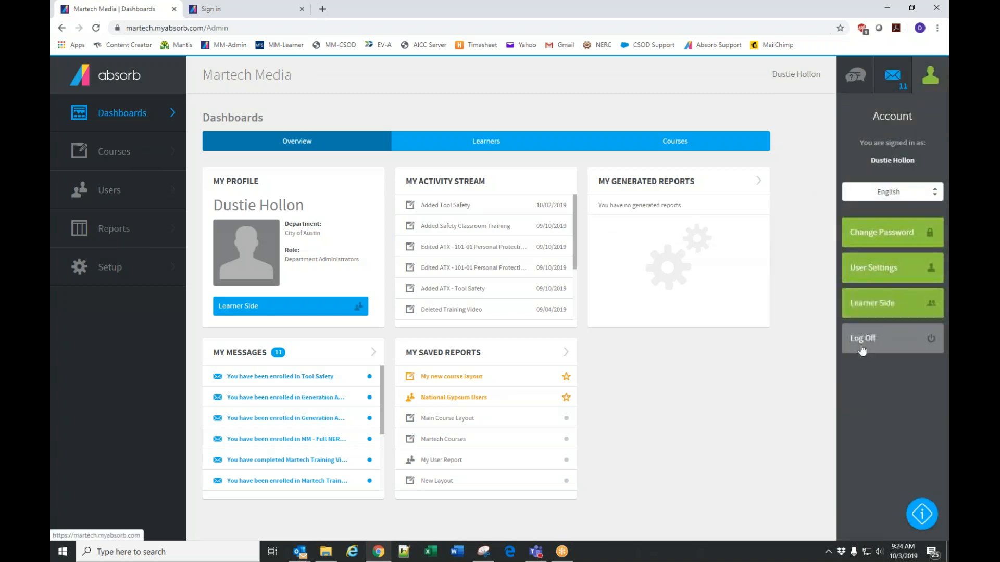
left_click(111, 154)
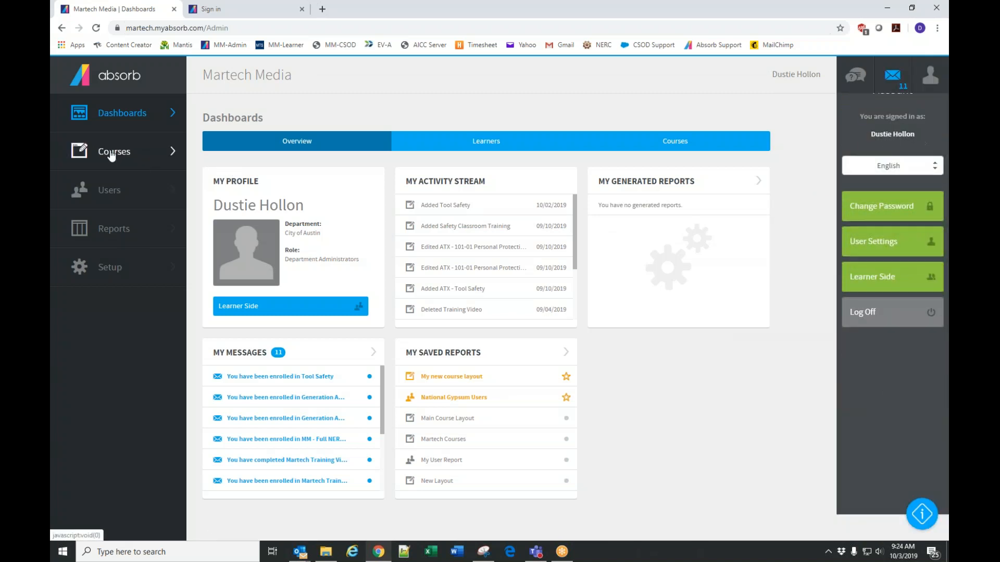
left_click(117, 111)
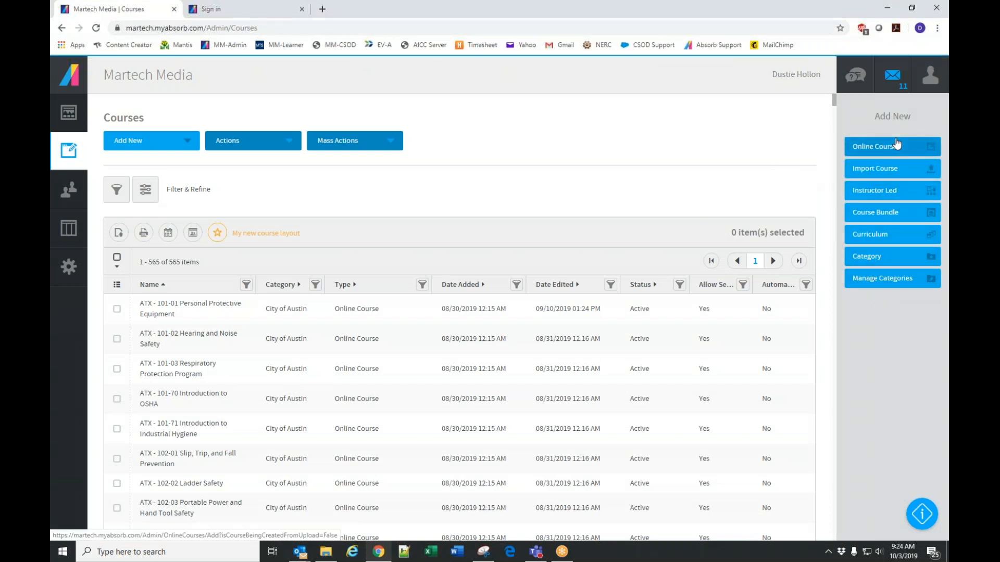
mouse_move(68, 189)
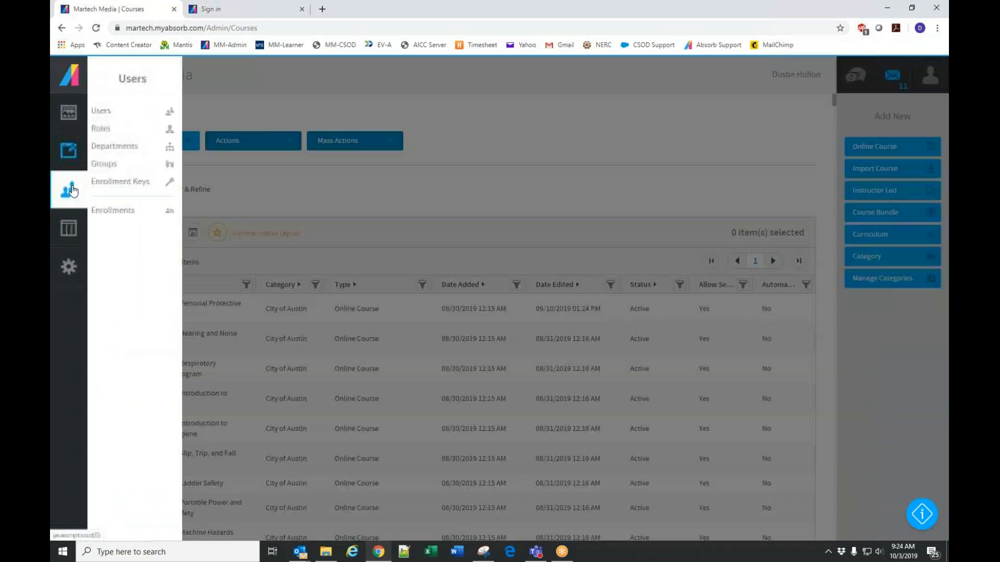
left_click(118, 112)
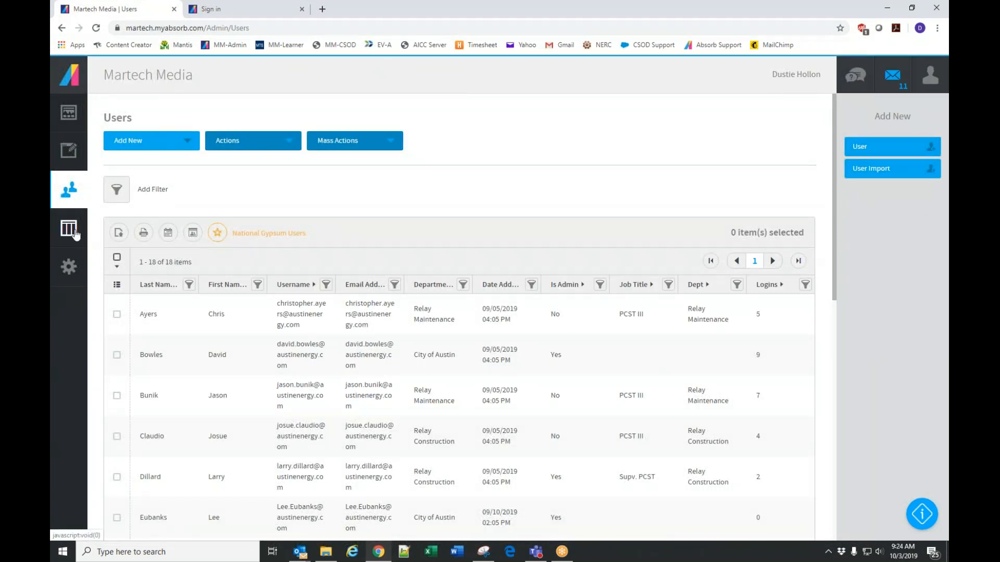
- Open the Course Activity report for ATX - 101-01 Personal Protective Equipment and select the City of Austin learner's record
mouse_move(71, 233)
left_click(131, 214)
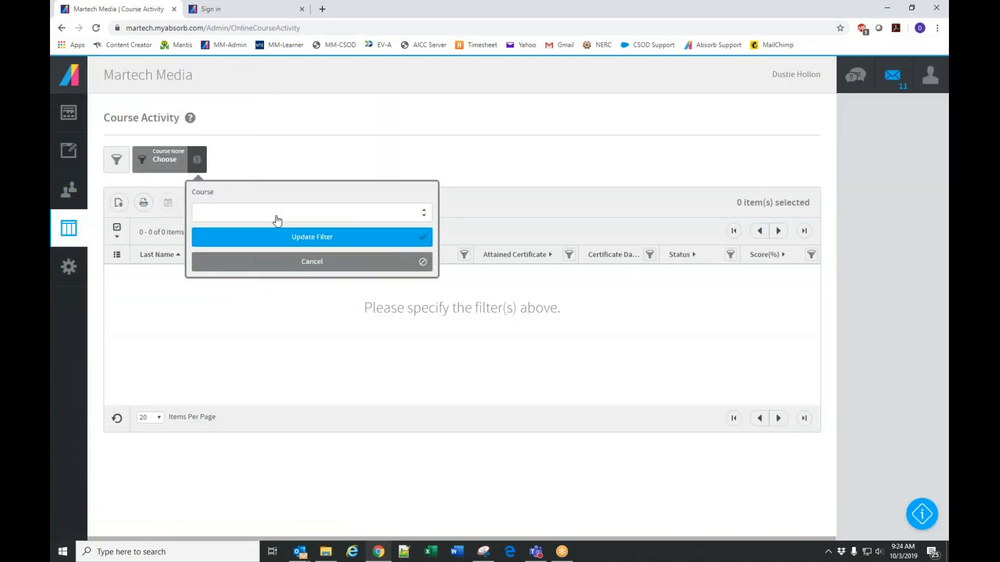
left_click(257, 212)
left_click(234, 252)
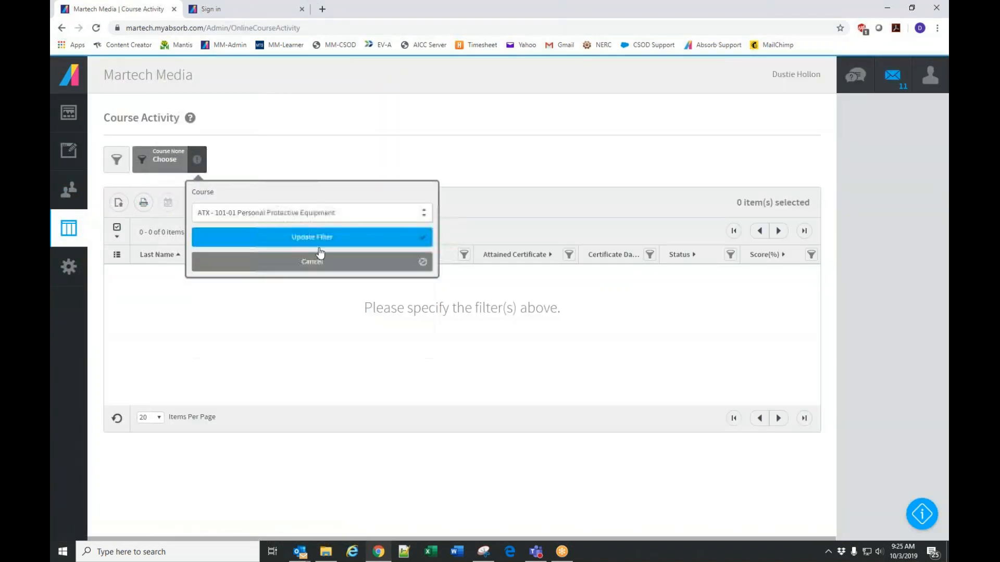
left_click(304, 238)
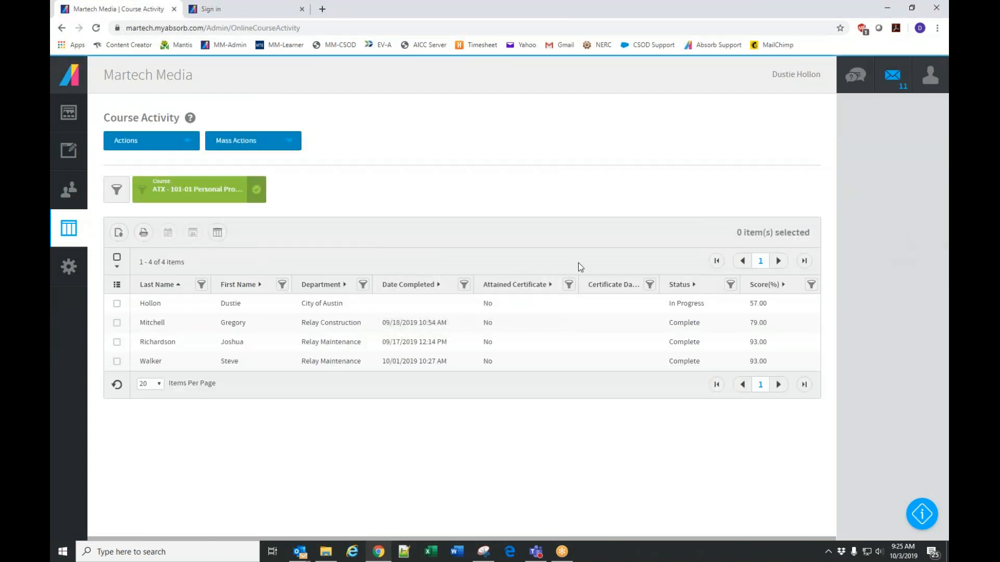
left_click(117, 303)
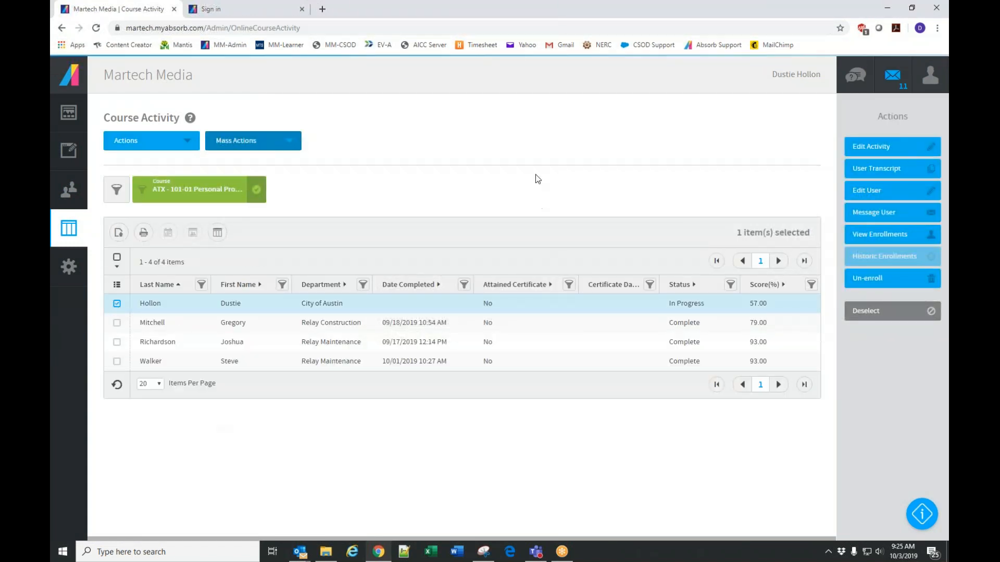
- Revisit the list of courses and go back to the list of users
left_click(73, 155)
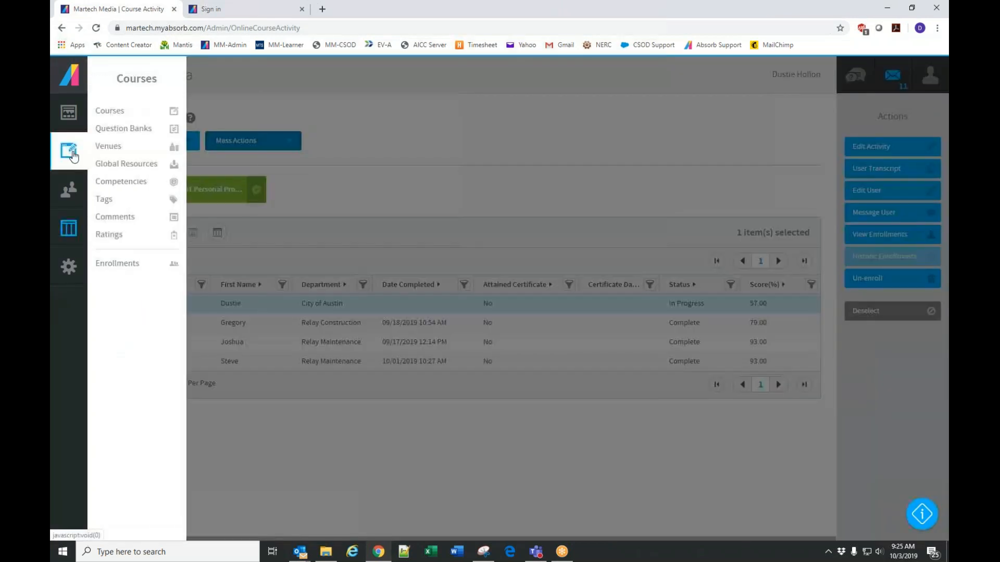
left_click(109, 113)
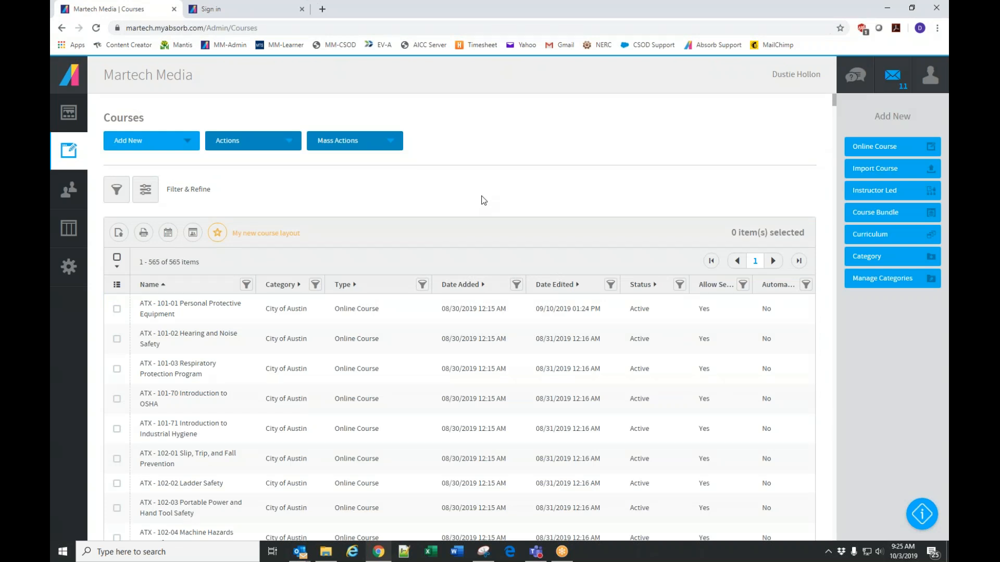
left_click(68, 191)
left_click(105, 111)
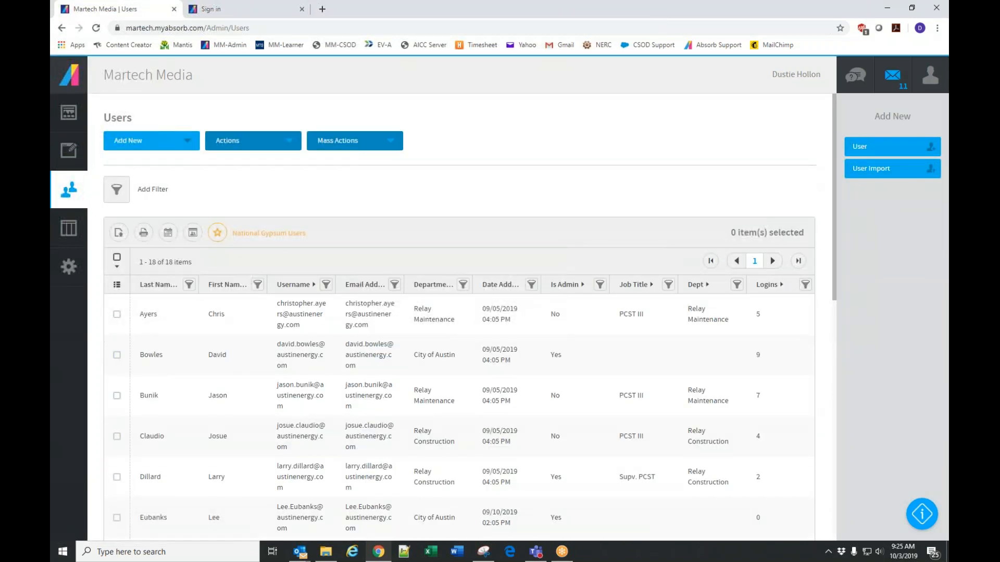
- Delete the National Gypsum Users layout and apply the saved My User Report layout to the users table
left_click(217, 232)
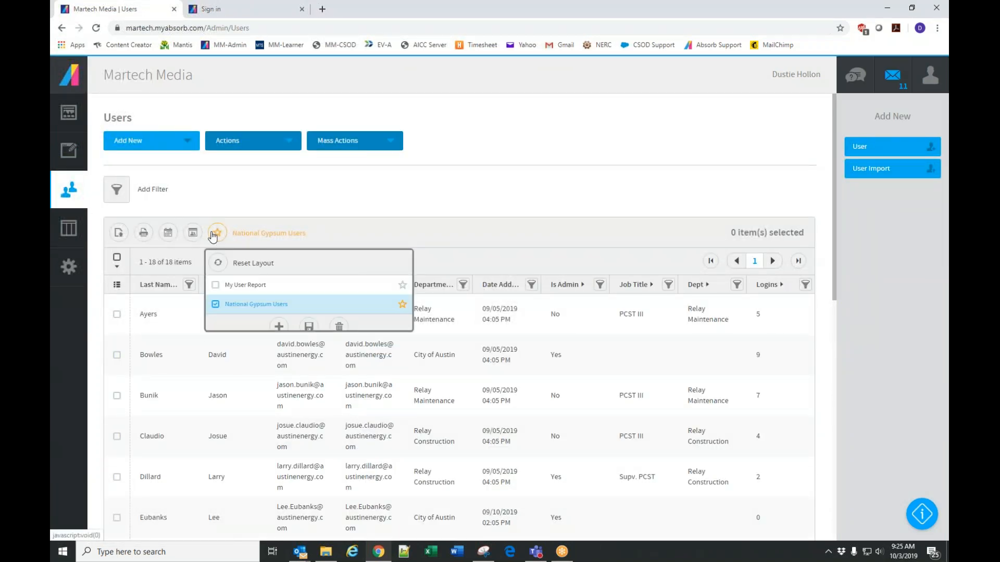
left_click(339, 327)
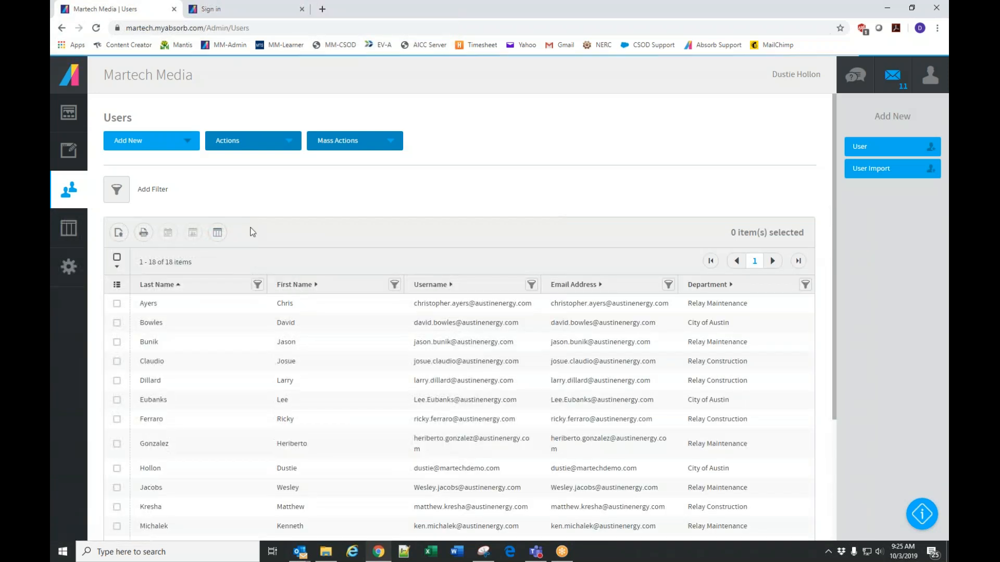
left_click(217, 233)
left_click(250, 285)
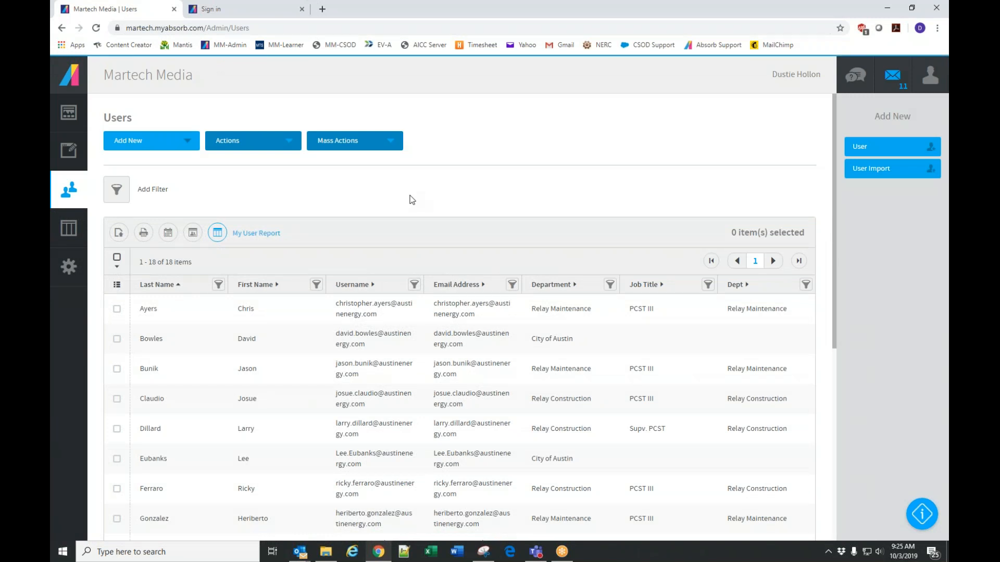
- Add the Date Added and Is Admin columns to the users table, leaving Date Edited out
left_click(116, 284)
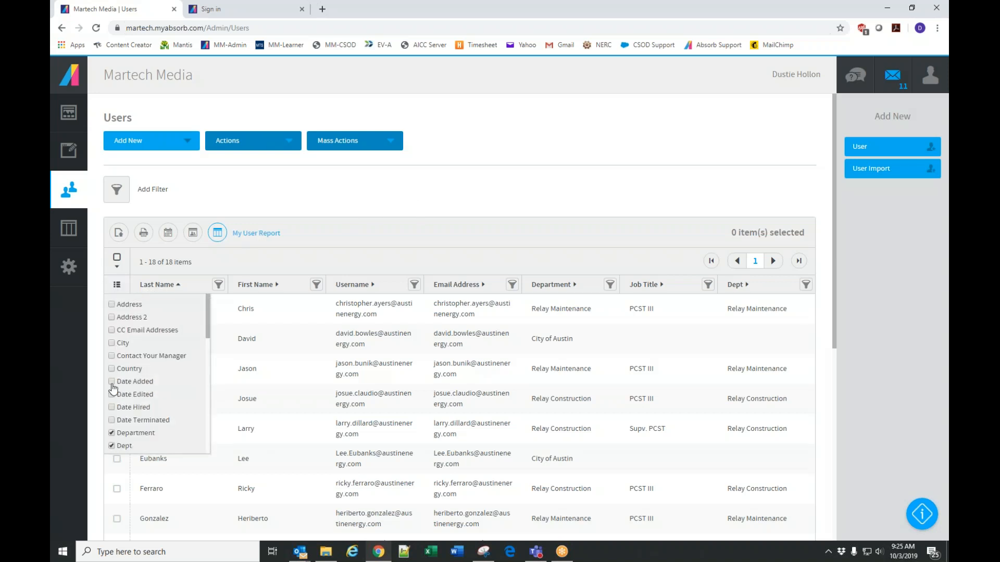
left_click(111, 394)
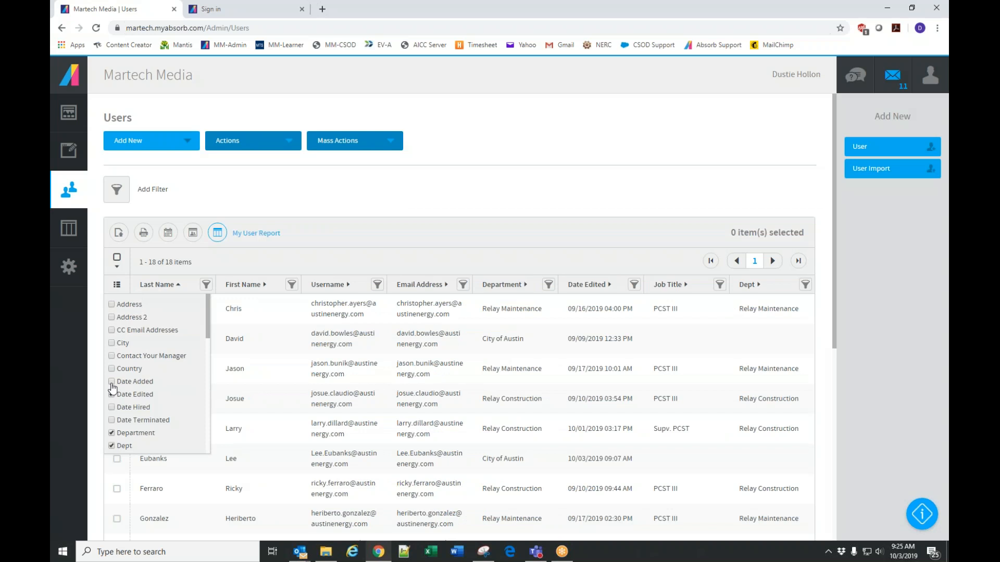
left_click(112, 382)
left_click(112, 395)
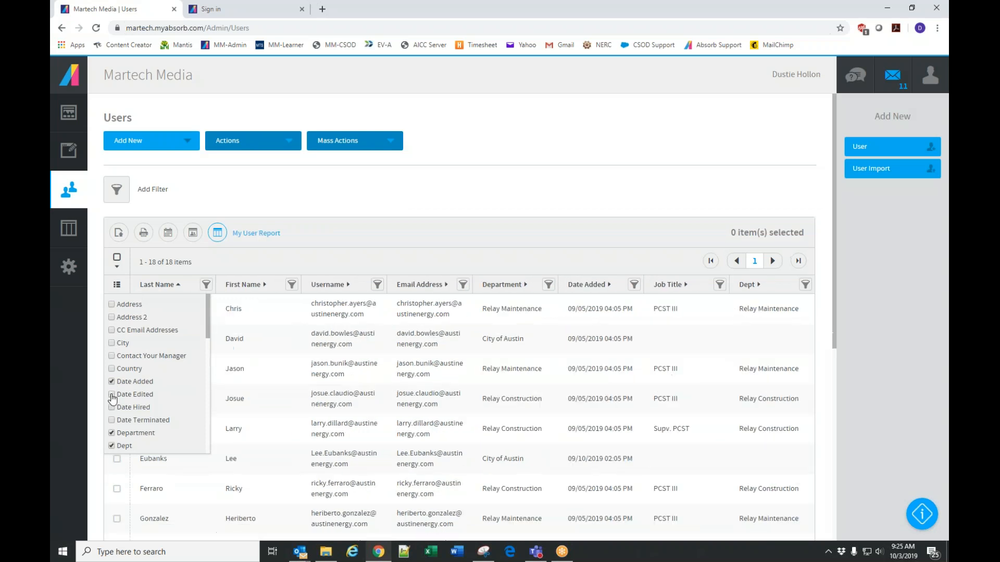
left_click_drag(206, 319, 207, 370)
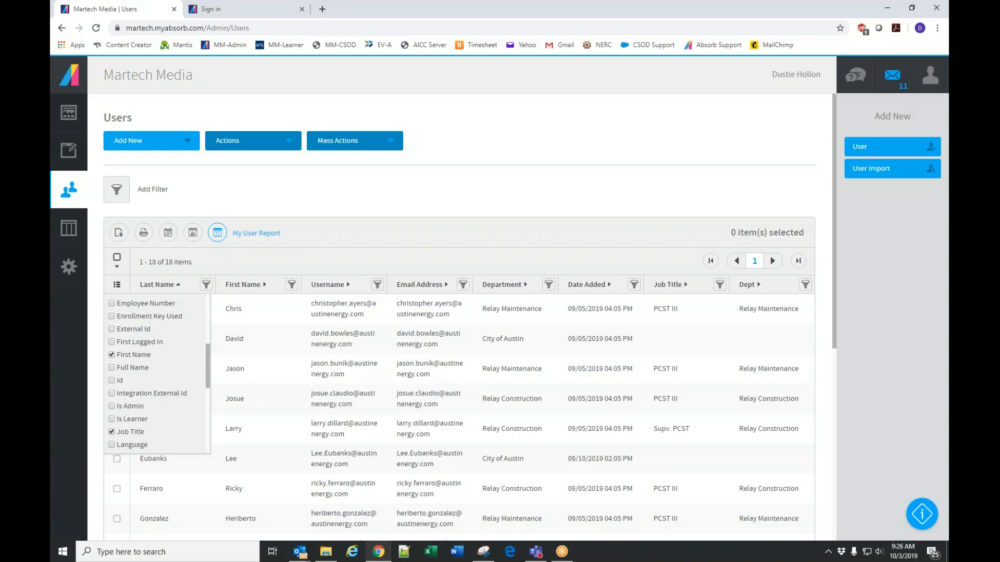
left_click(112, 407)
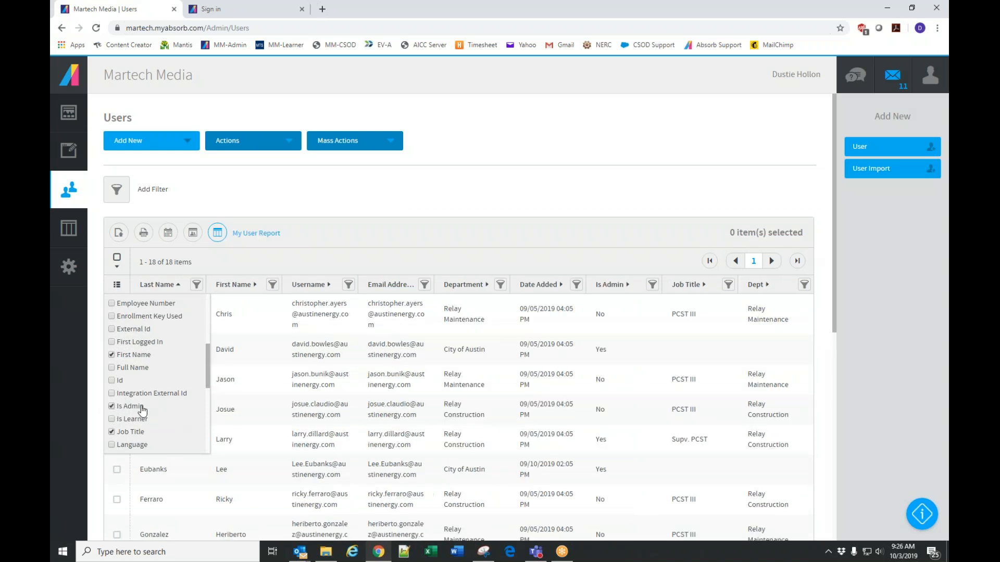
scroll(151, 405, "down", 2)
scroll(185, 411, "down", 3)
left_click(112, 334)
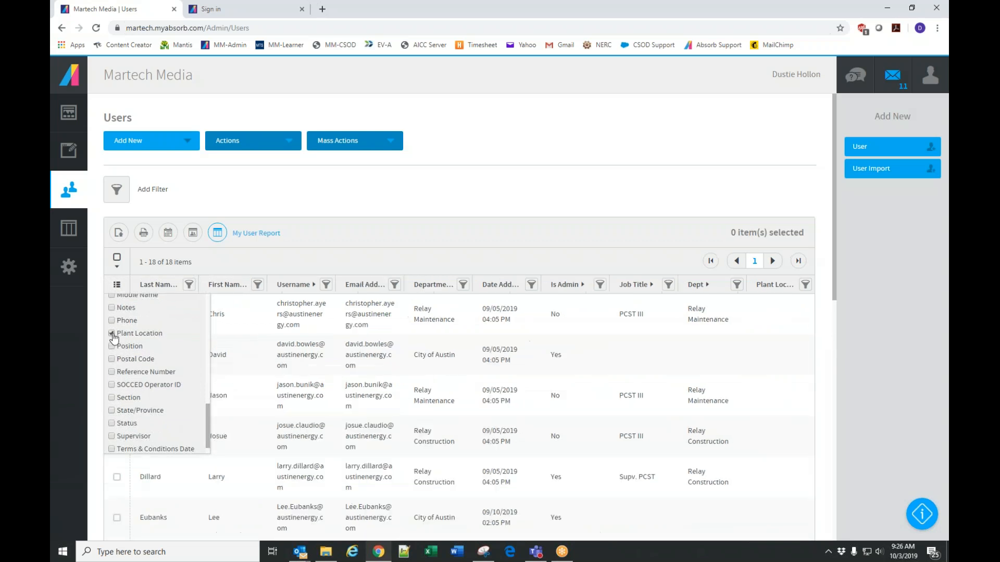
left_click(112, 334)
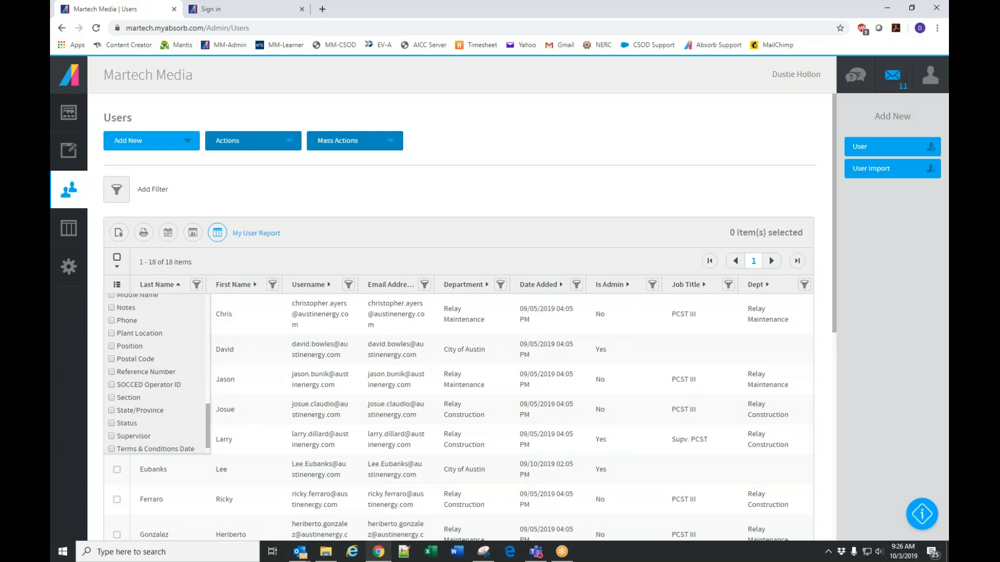
- Remove the Email Address column from the users table and add the Logins column
left_click(116, 285)
left_click_drag(208, 433, 210, 411)
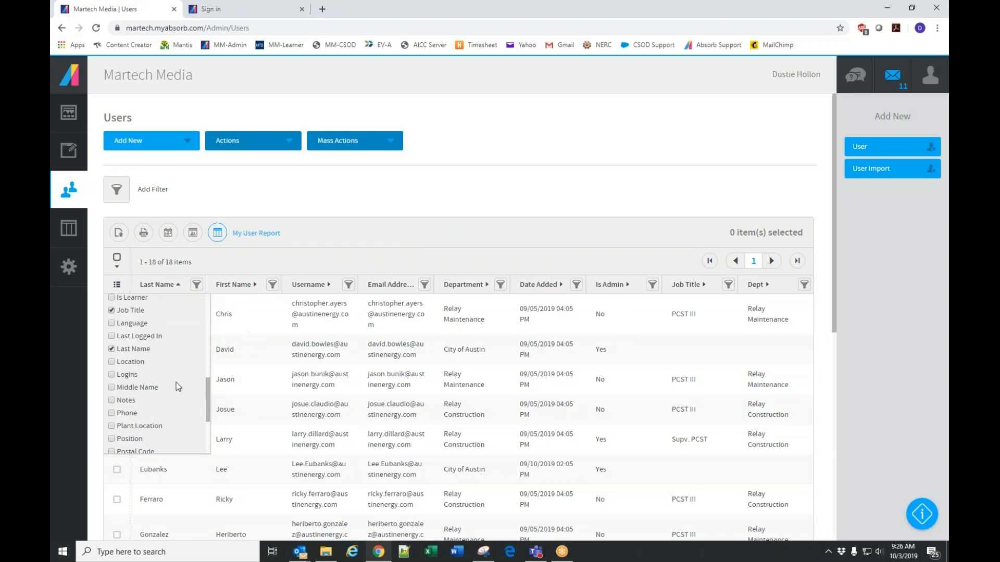
left_click_drag(211, 399, 201, 341)
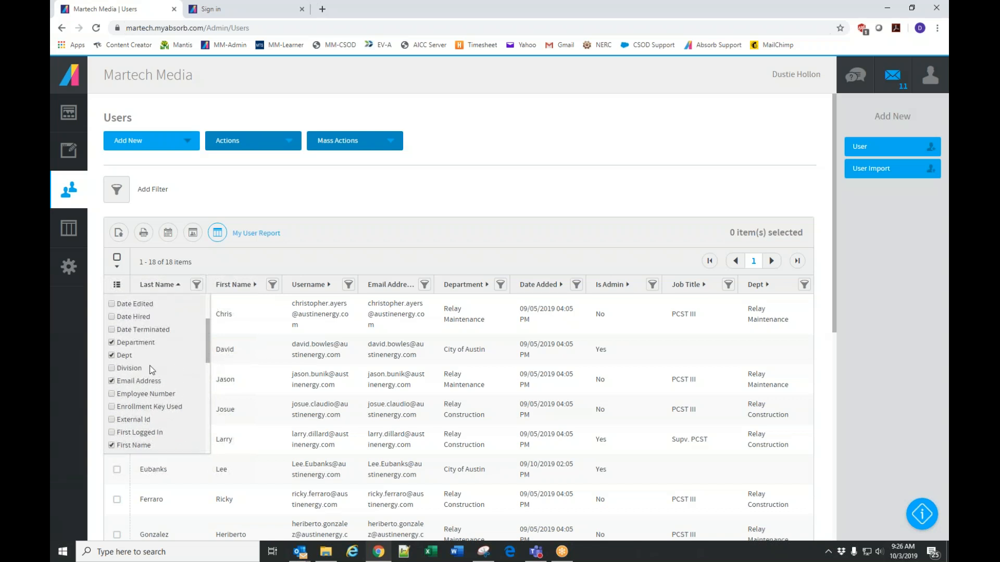
left_click(112, 381)
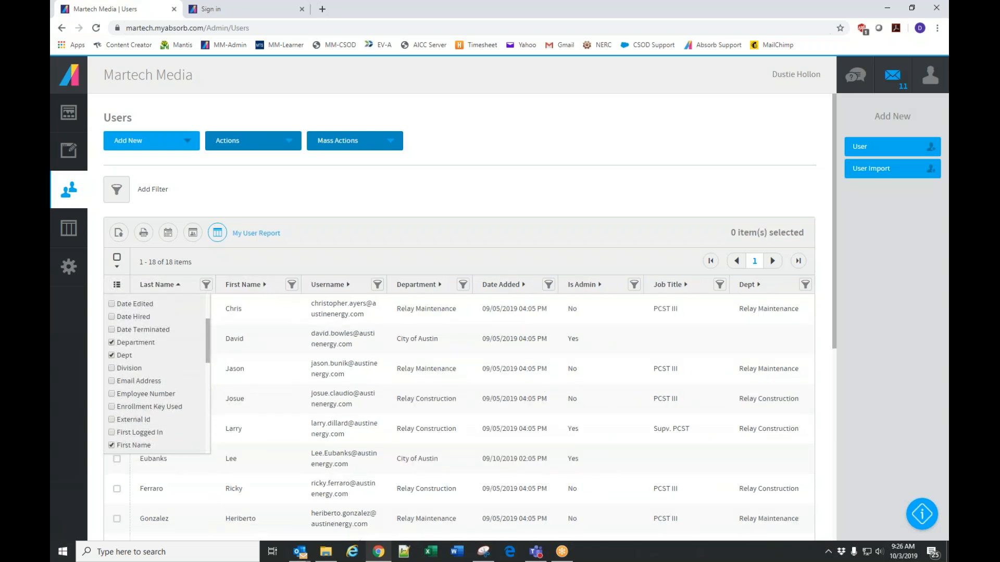
left_click_drag(210, 343, 161, 399)
left_click(112, 439)
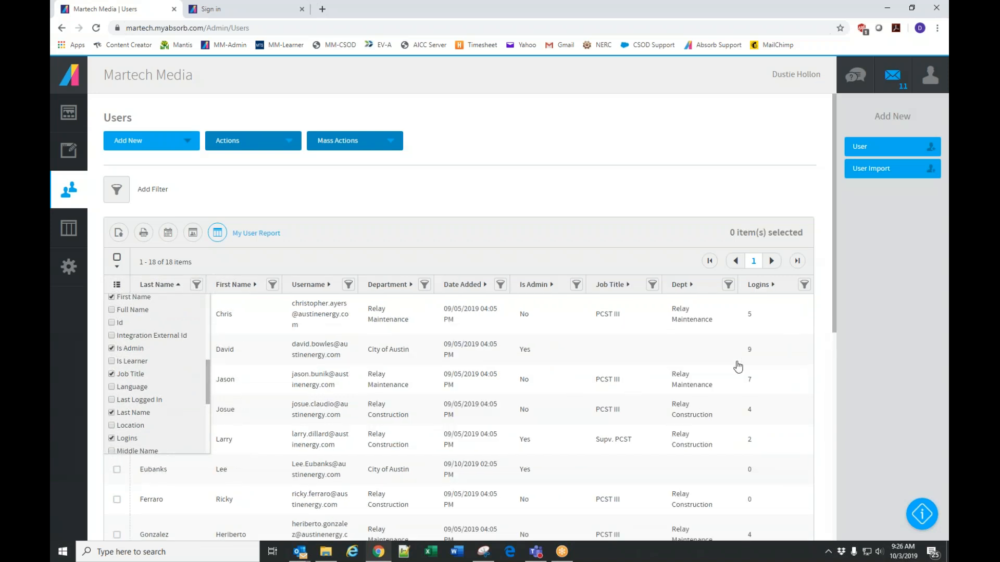
- Filter the users table to the Relay Construction sub-department of City of Austin
left_click(417, 225)
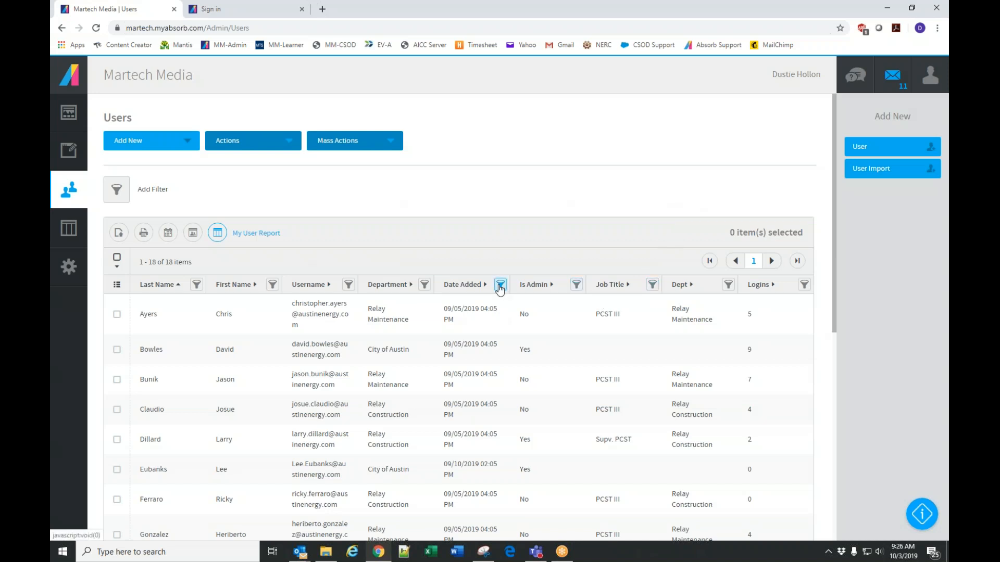
left_click(424, 285)
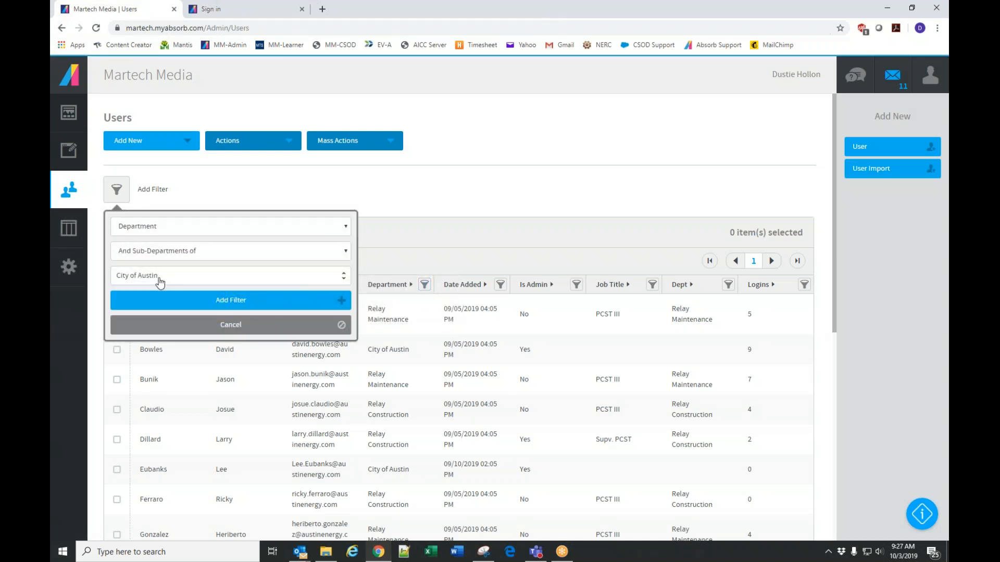
left_click(160, 279)
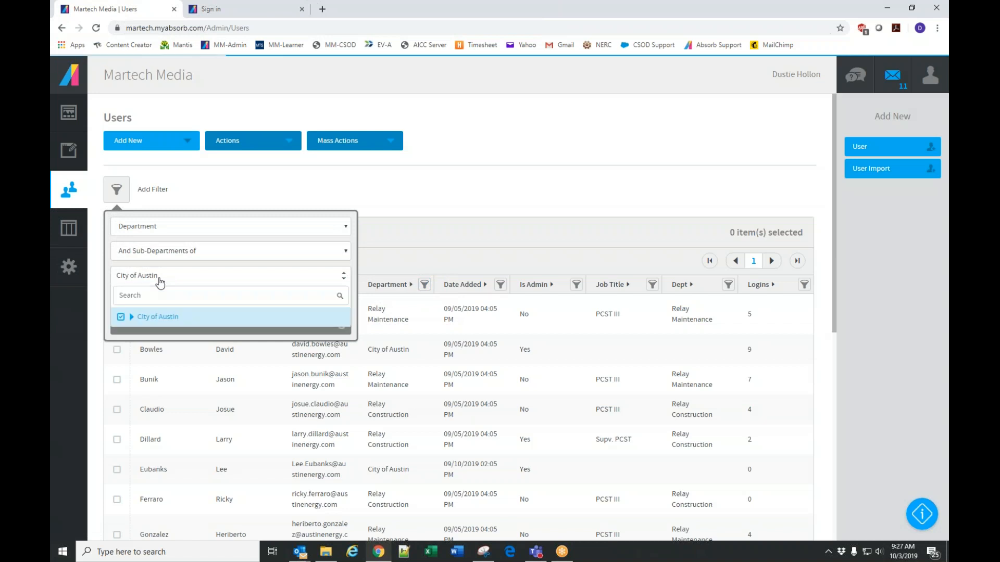
left_click(132, 317)
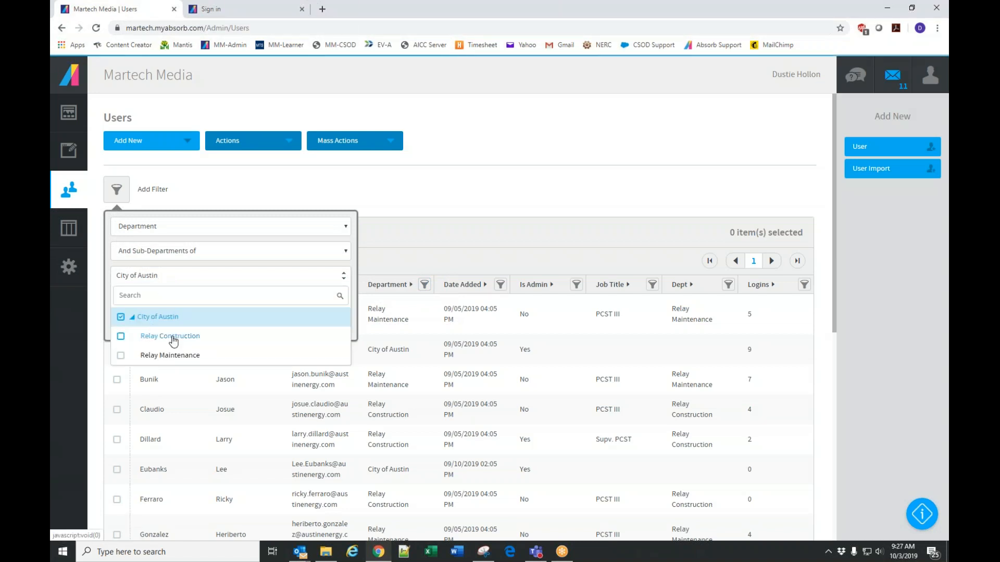
left_click(171, 336)
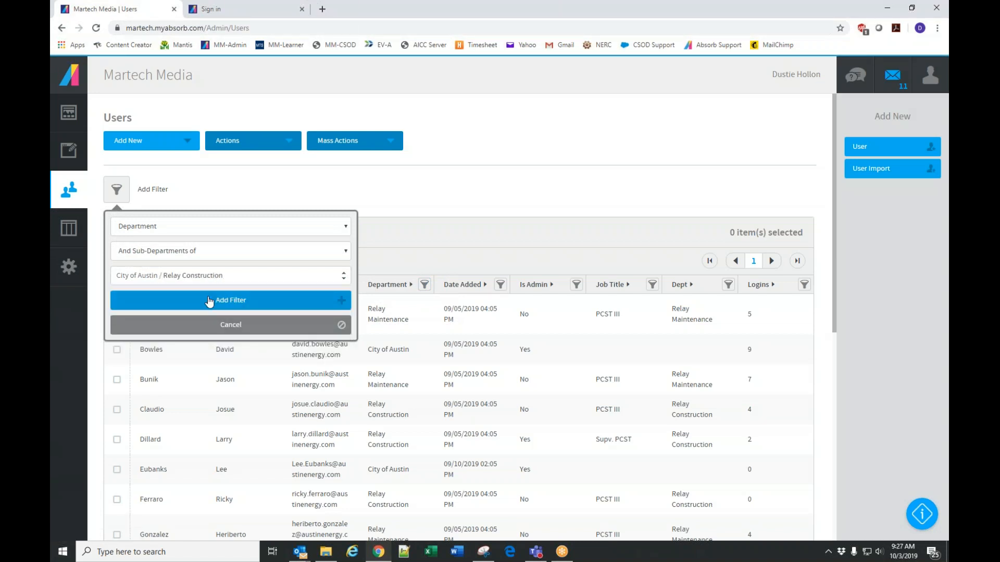
left_click(218, 302)
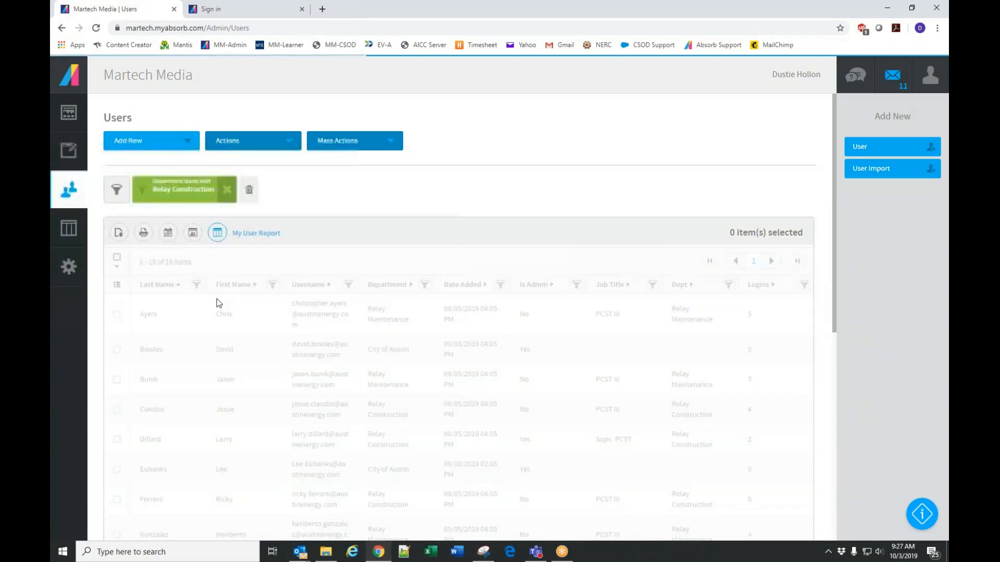
scroll(588, 412, "down", 1)
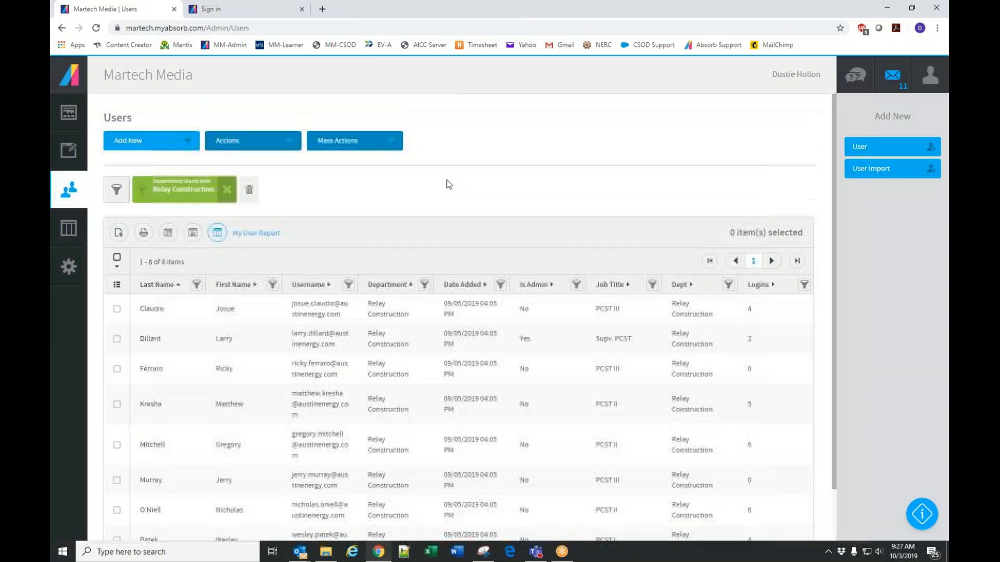
- Change the users table's department filter to Relay Maintenance, review the list, and clear all filters
left_click(160, 196)
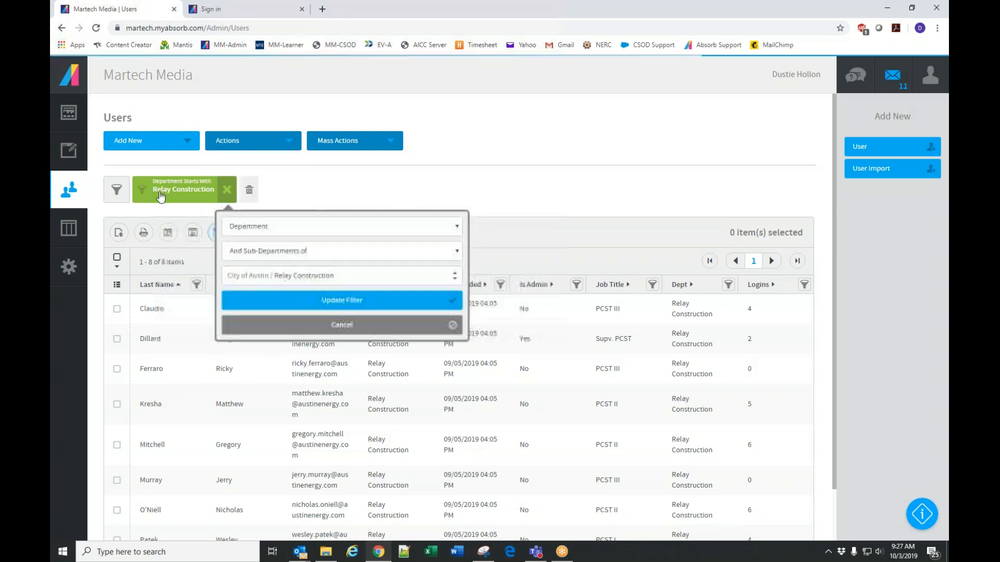
left_click(162, 198)
left_click(177, 200)
left_click(283, 279)
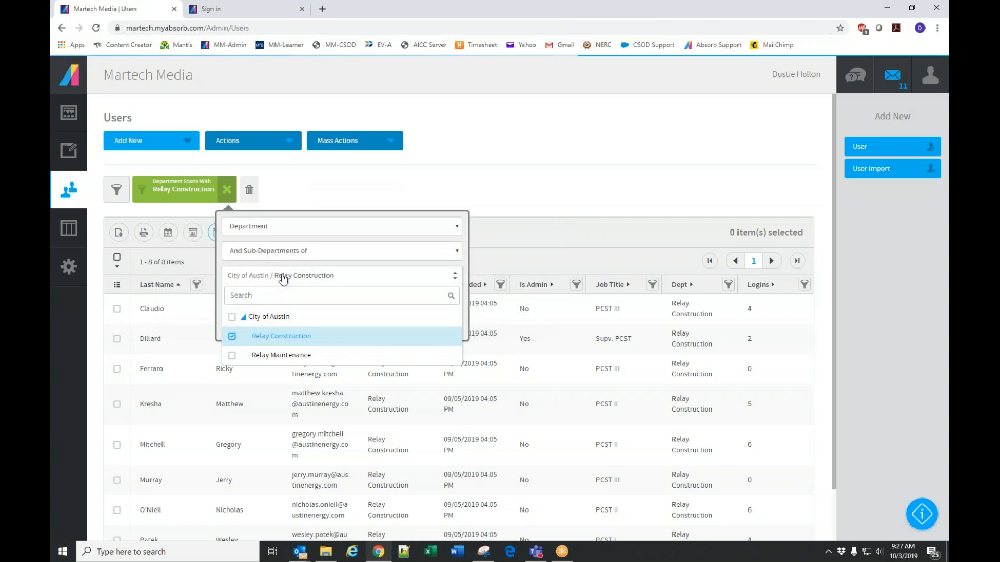
left_click(242, 355)
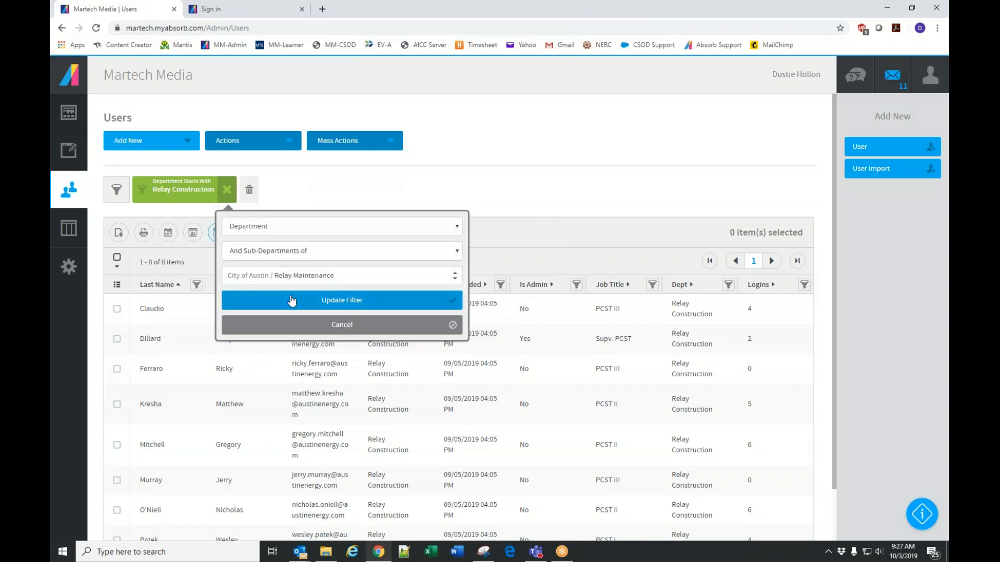
left_click(286, 296)
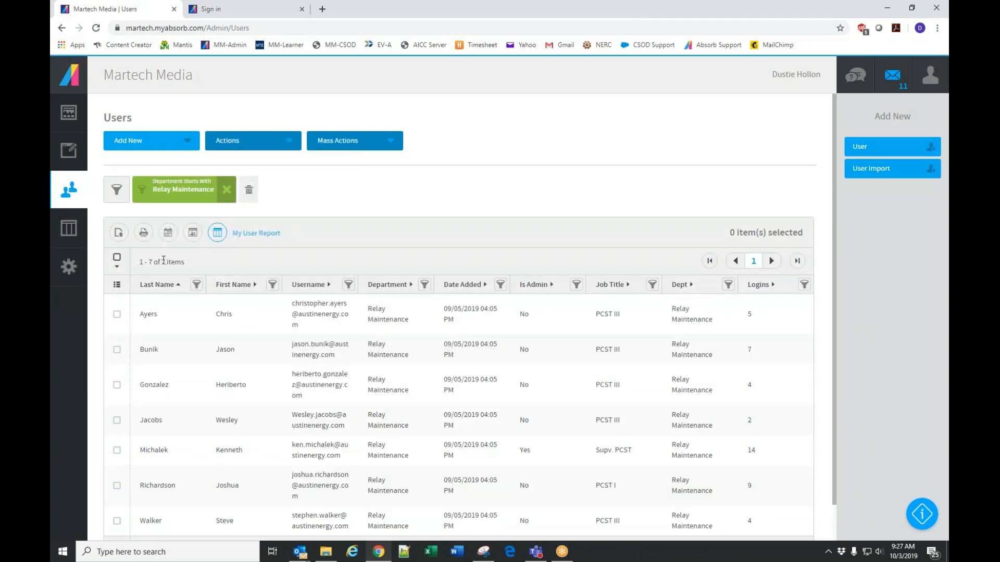
scroll(448, 354, "down", 1)
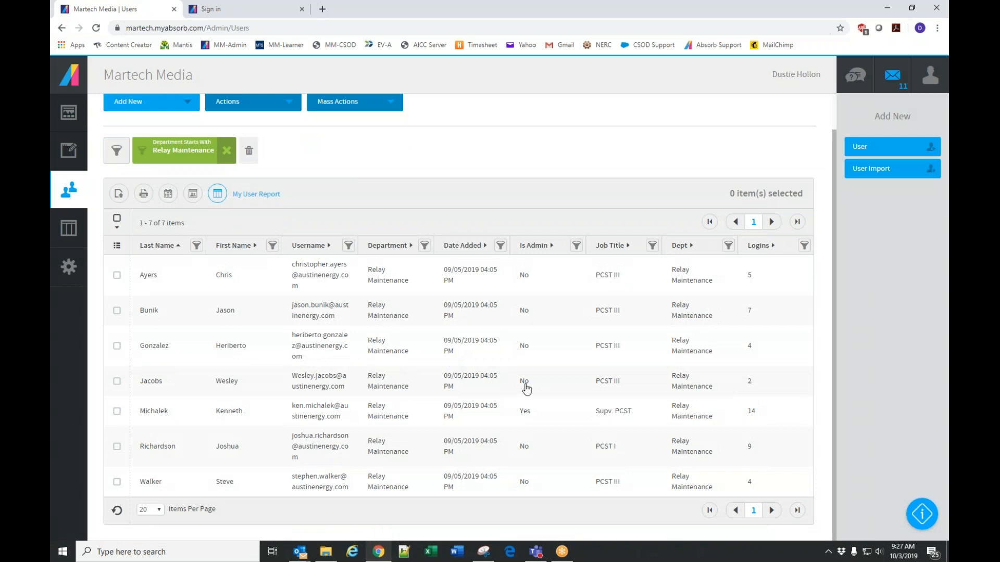
scroll(517, 388, "up", 1)
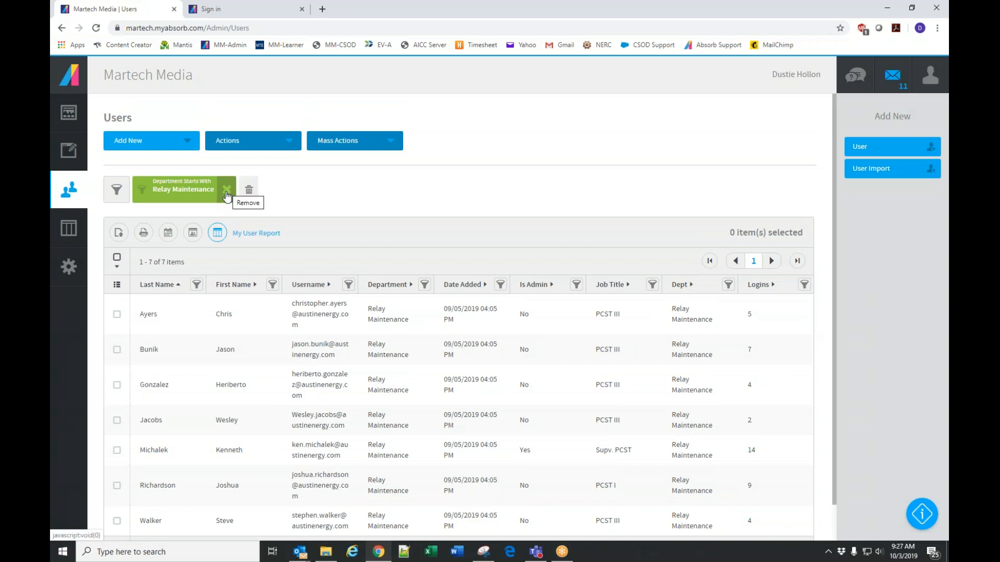
left_click(248, 190)
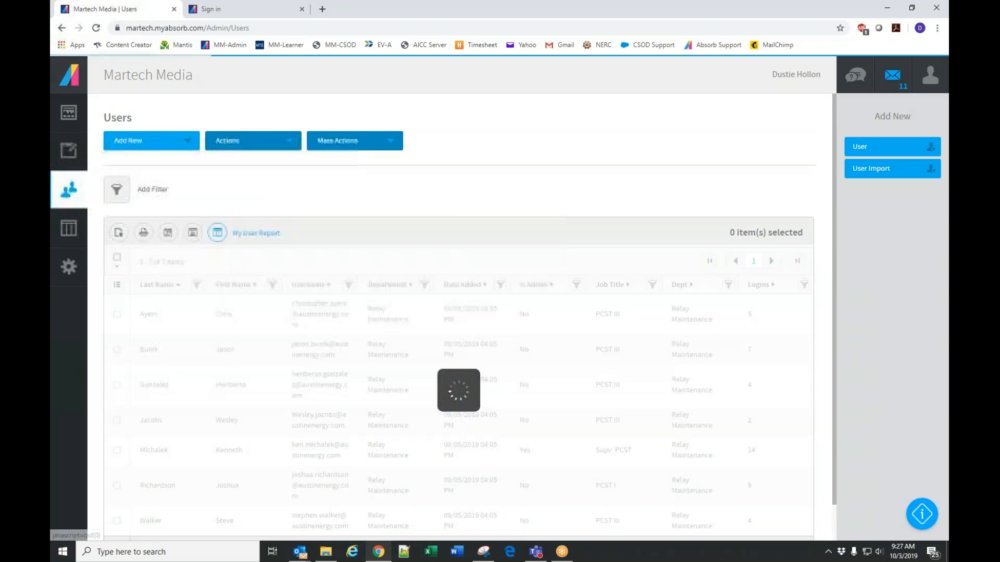
- Save the current users table settings as a new report layout nicknamed City of Austin Users
left_click(218, 235)
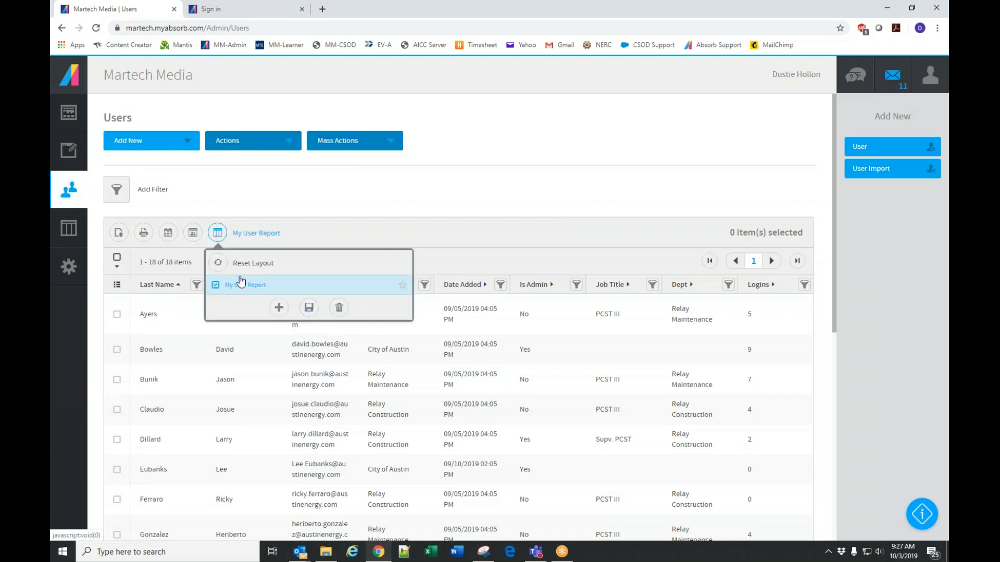
left_click(278, 307)
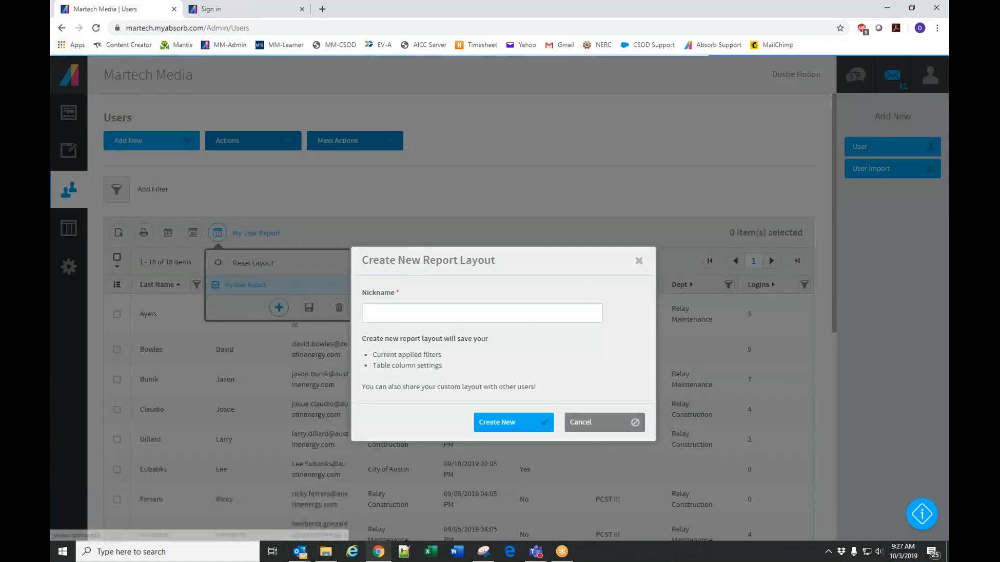
left_click(415, 308)
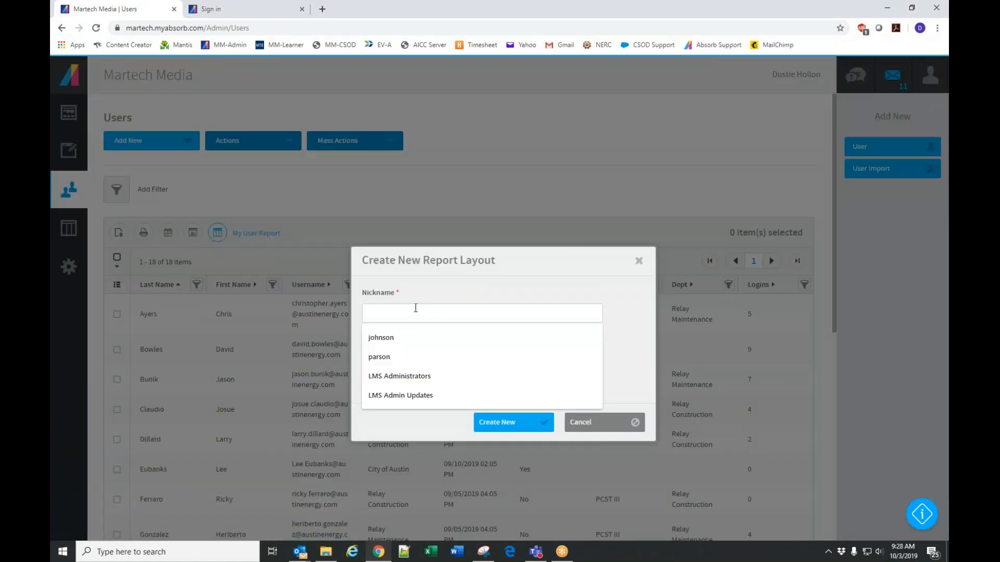
type("Co")
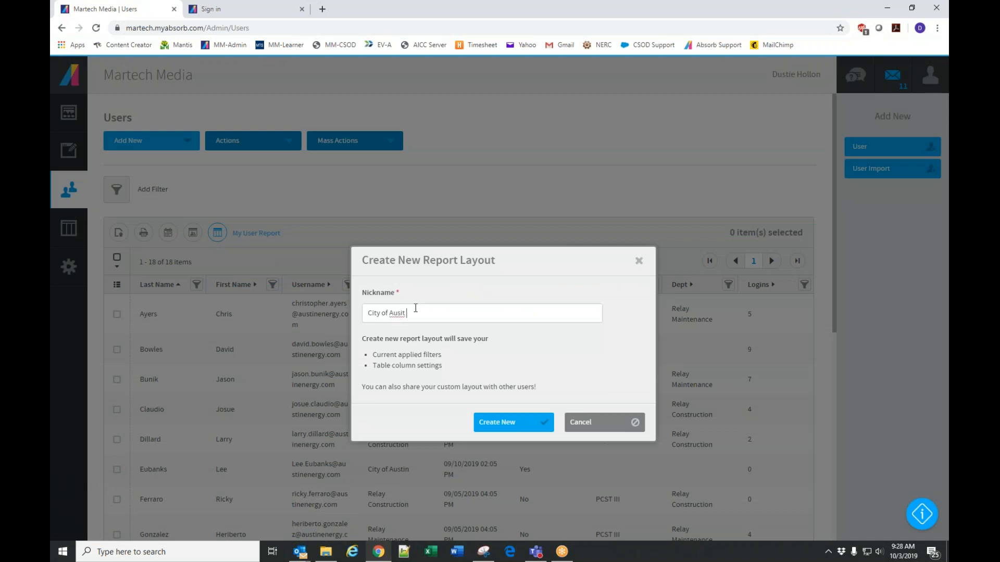
type("ty of Austin Users")
left_click(513, 428)
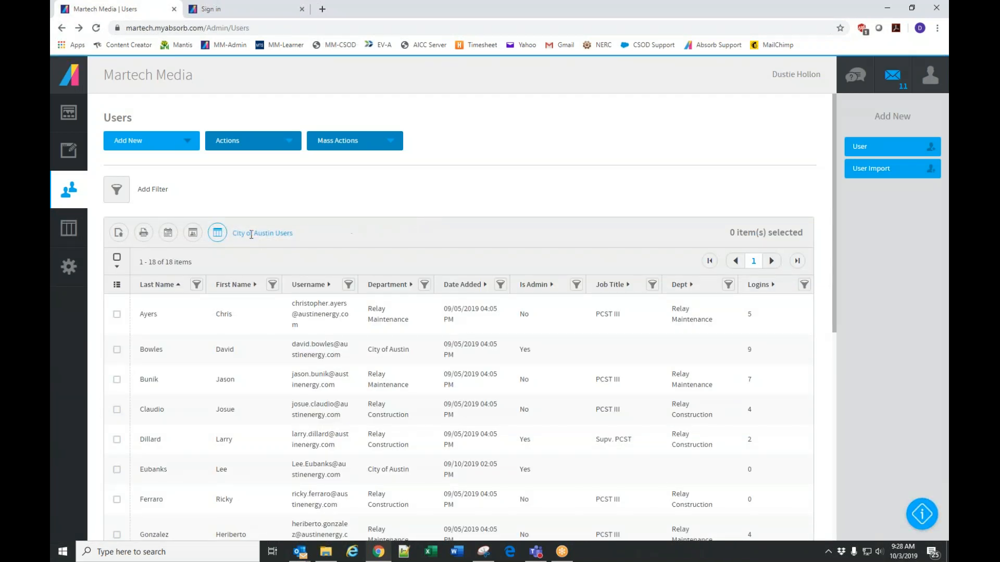
- Mark the City of Austin Users layout as a favorite and reopen it from the dashboard's saved reports
left_click(218, 233)
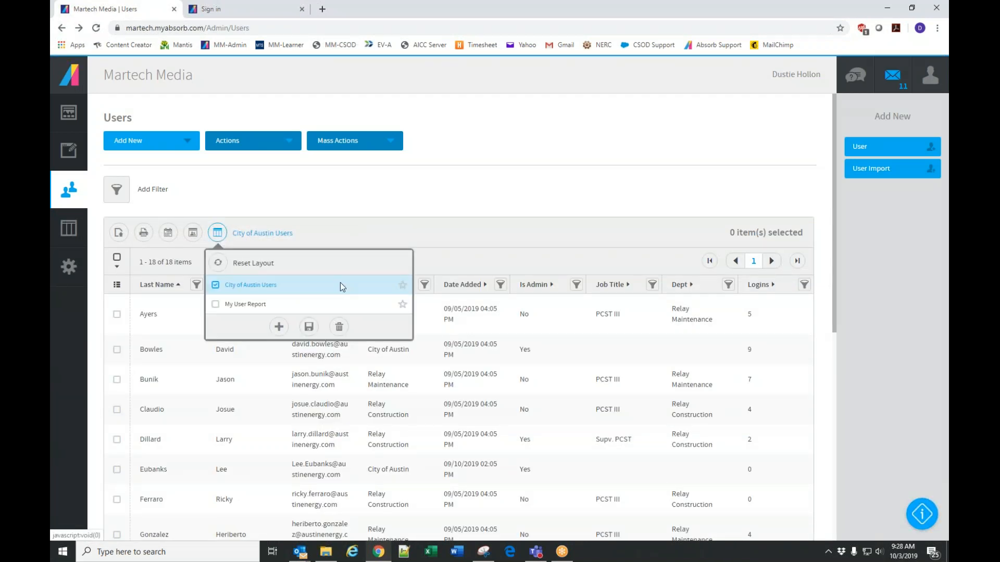
left_click(403, 287)
left_click(396, 224)
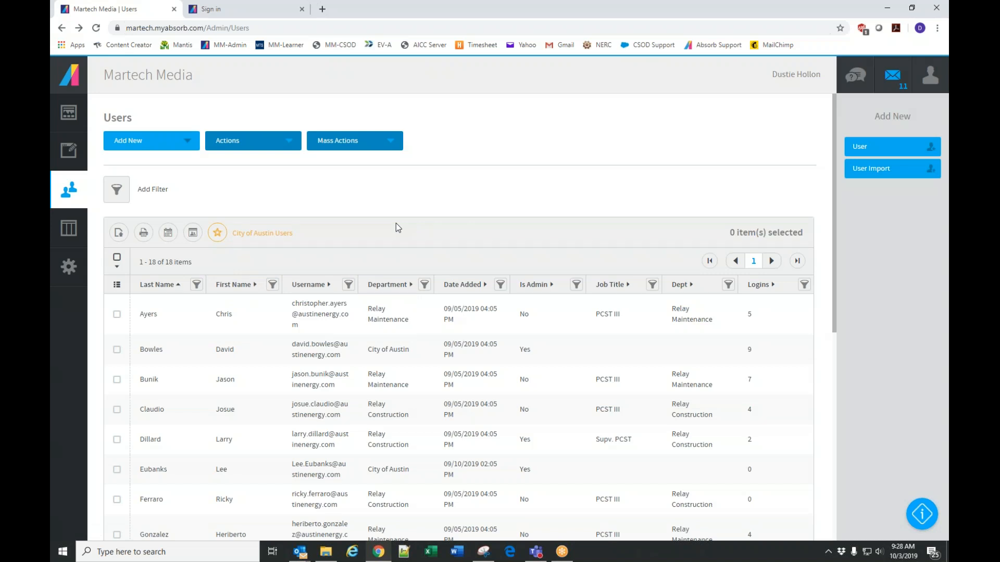
left_click(76, 81)
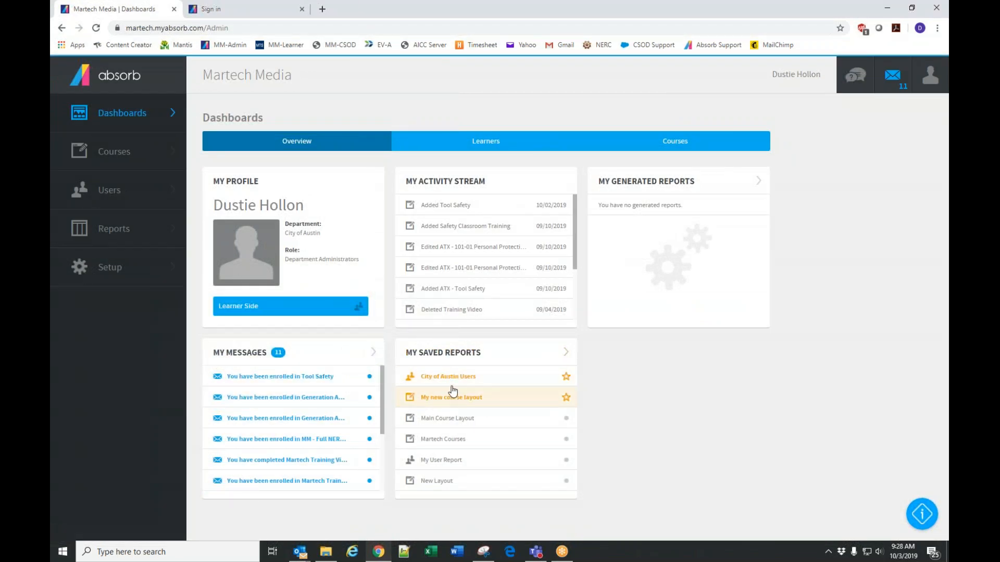
left_click(454, 383)
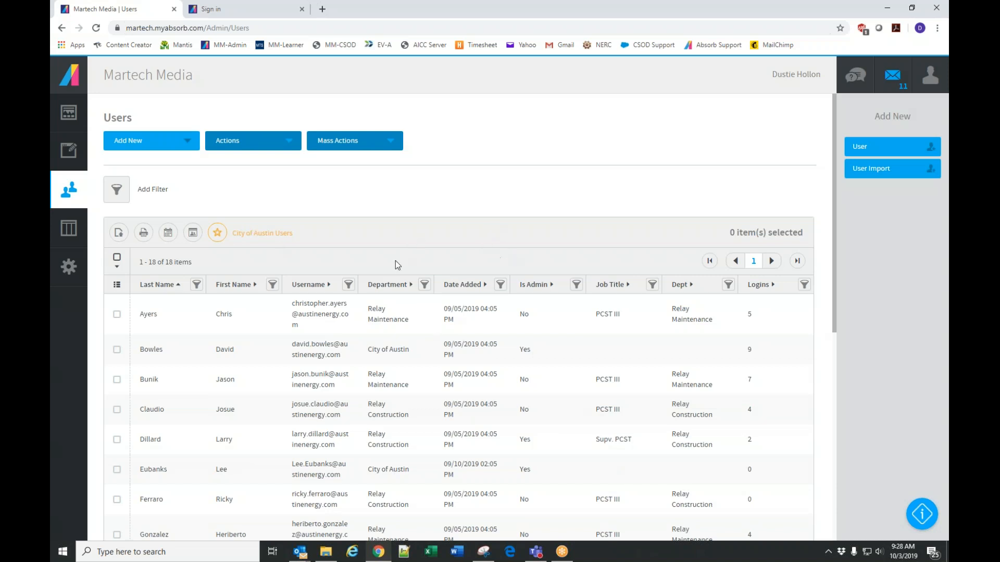
- Switch on group sharing for the City of Austin Users layout and close the options without saving
left_click(191, 235)
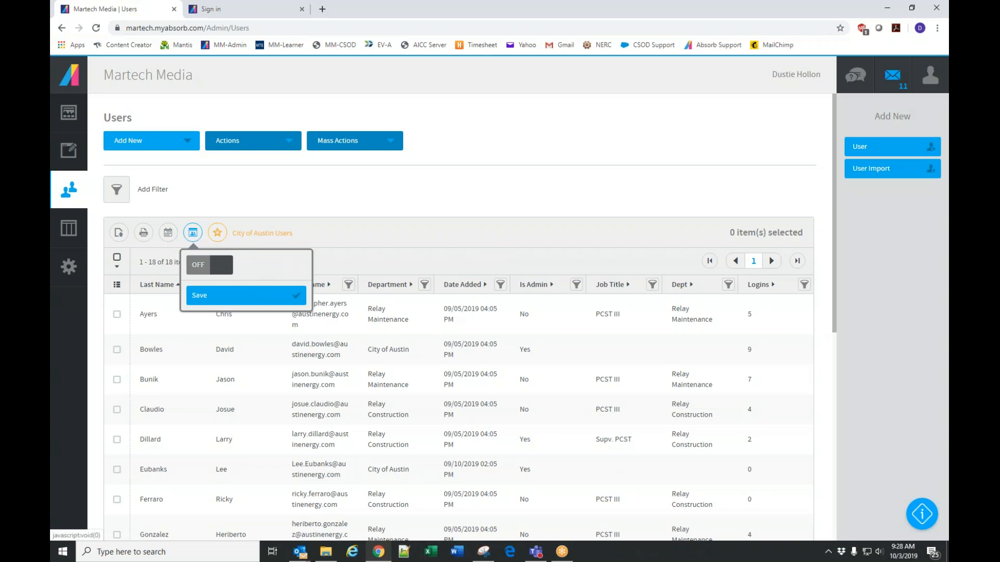
left_click(219, 265)
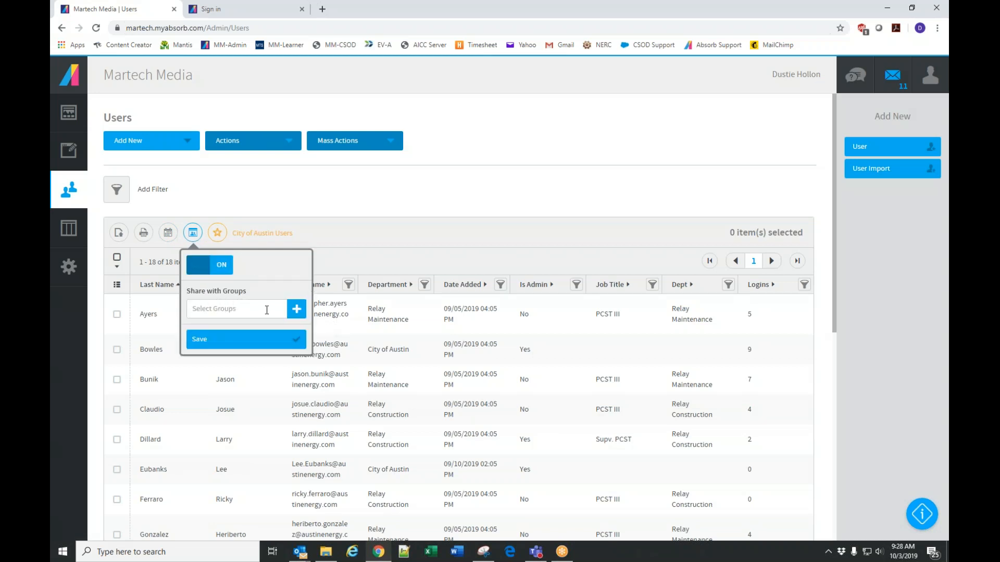
left_click(326, 205)
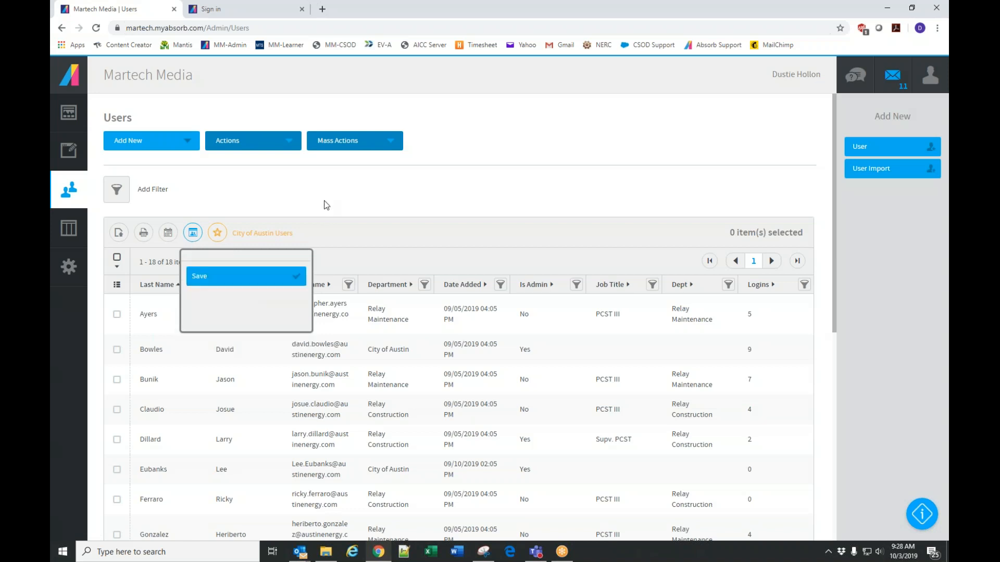
- Turn on the emailed City of Austin Users report with Monthly frequency and Excel format, and close the options without saving
left_click(168, 234)
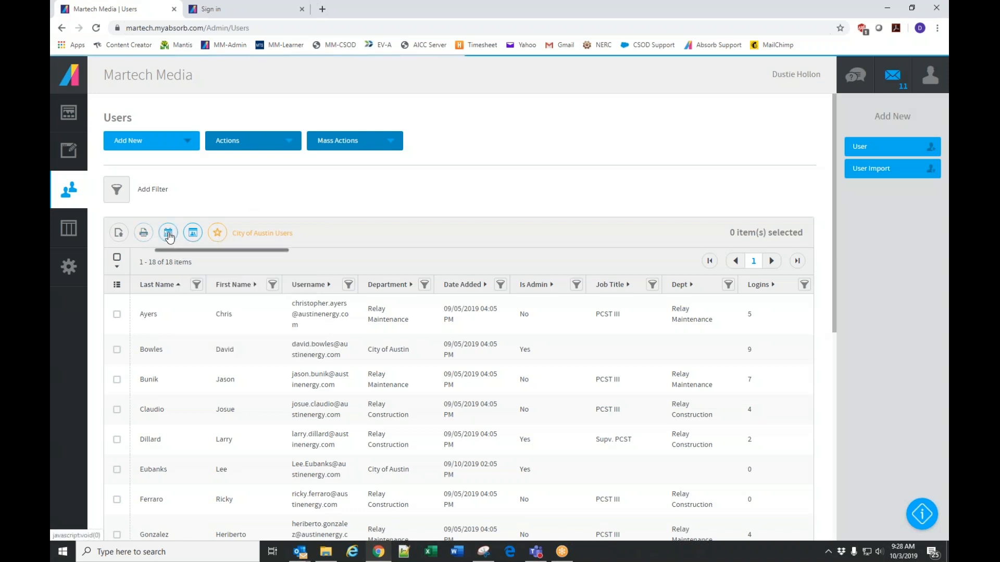
left_click(196, 267)
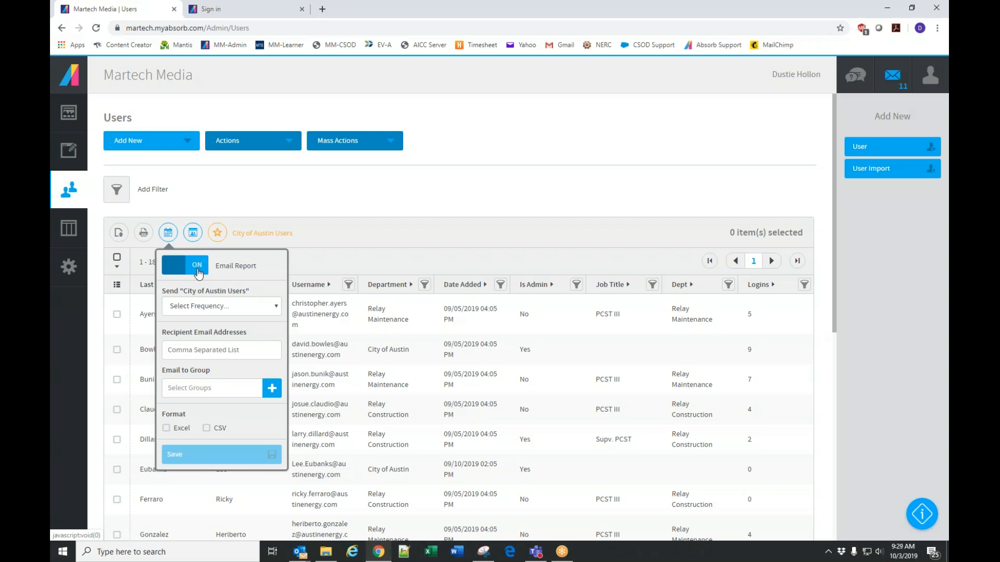
left_click(223, 309)
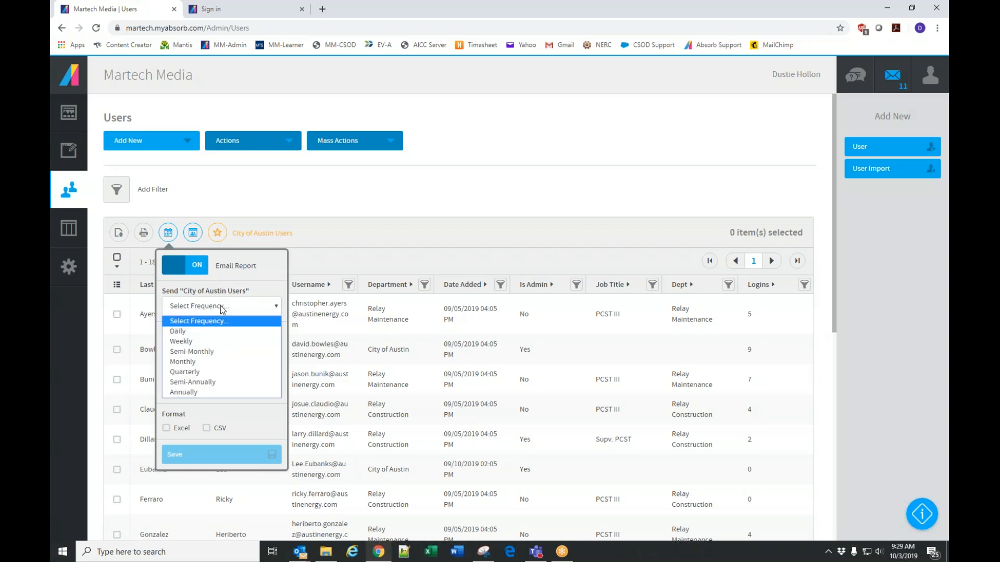
left_click(201, 362)
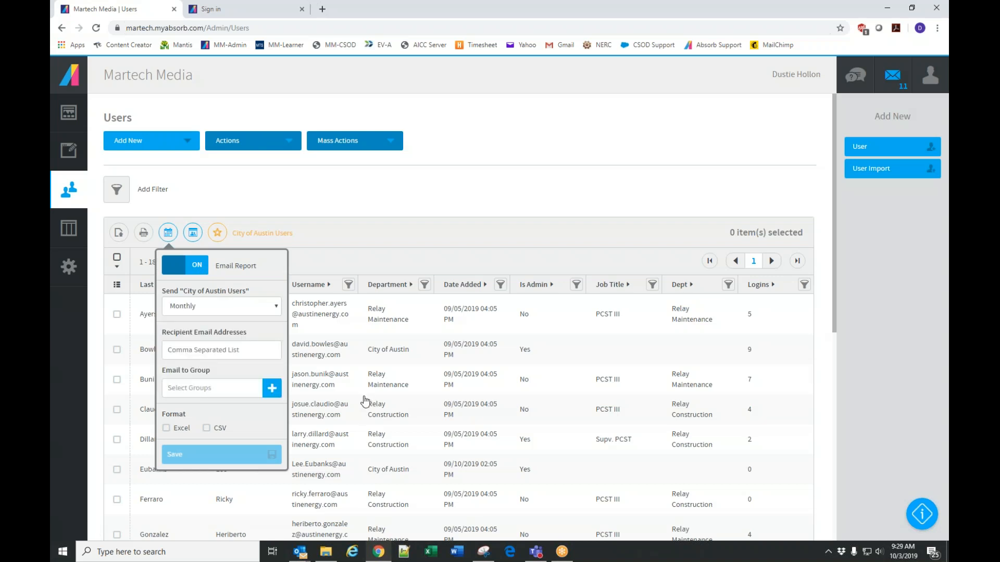
left_click(203, 352)
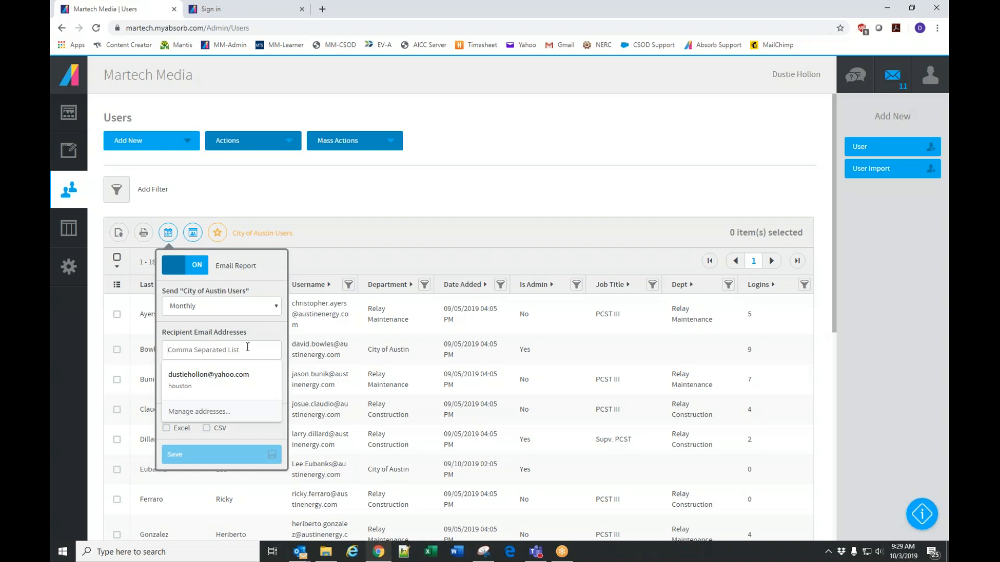
left_click(390, 195)
left_click(167, 233)
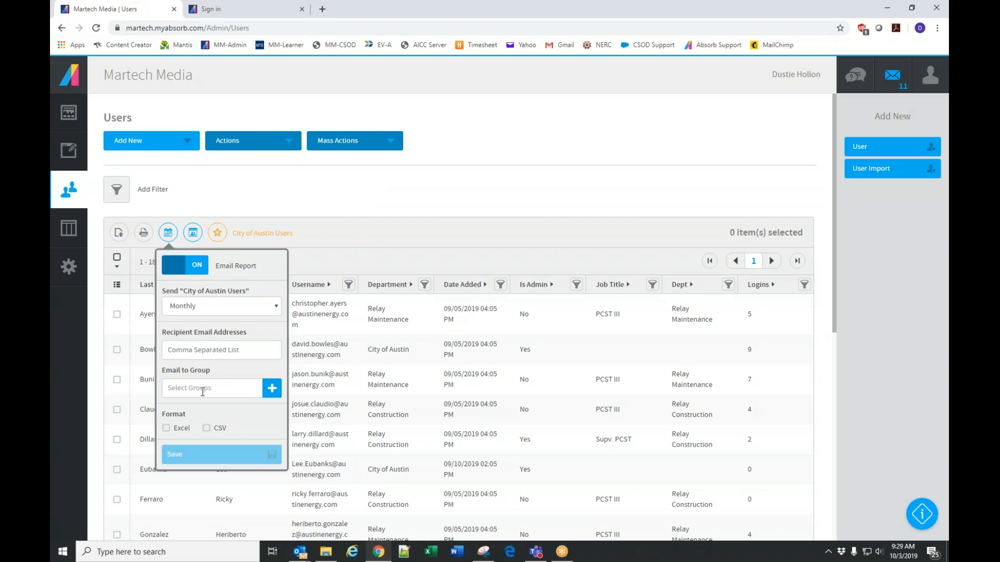
left_click(166, 429)
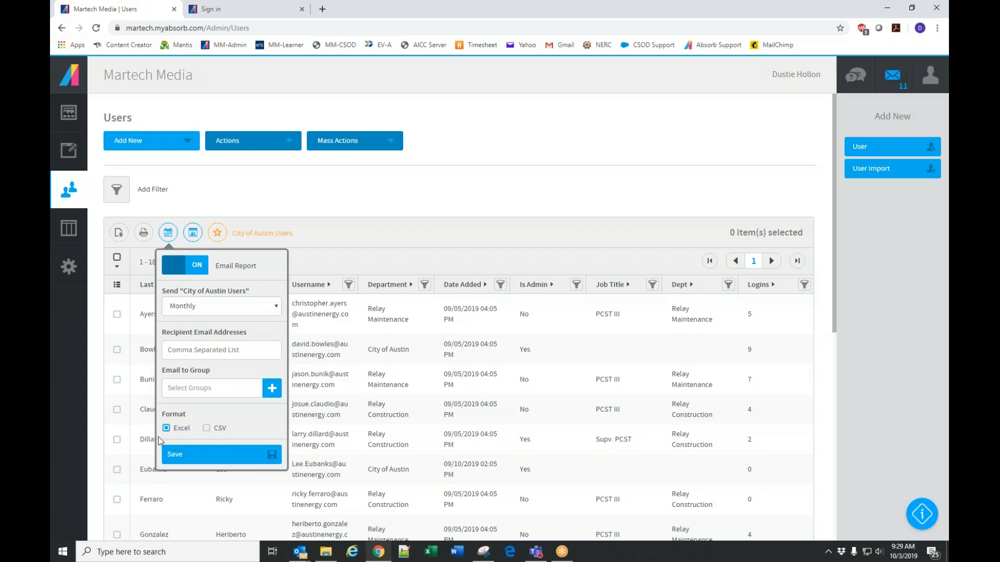
left_click(335, 212)
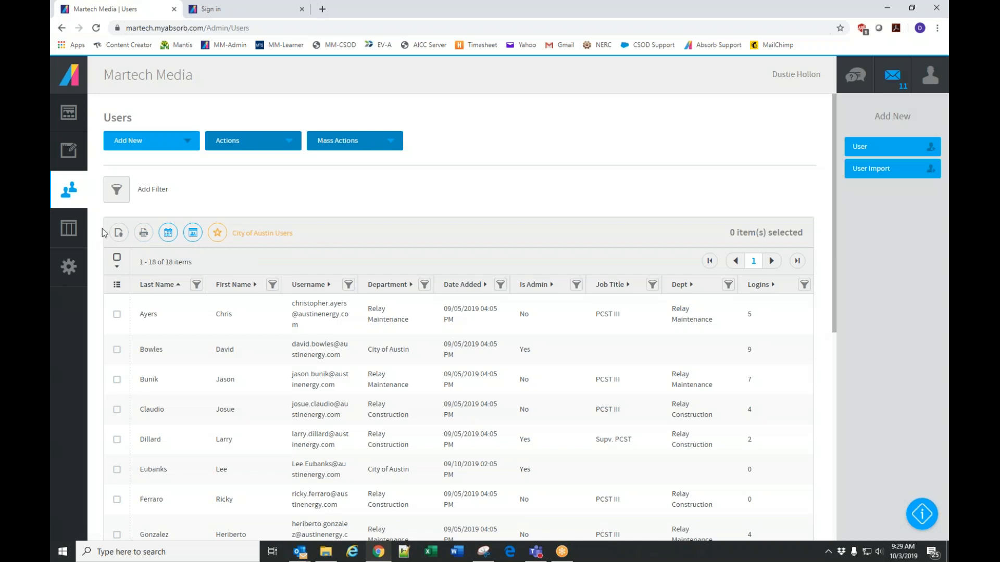
- Generate a report file from the City of Austin Users table
left_click(119, 233)
left_click(125, 278)
left_click(129, 305)
left_click(168, 310)
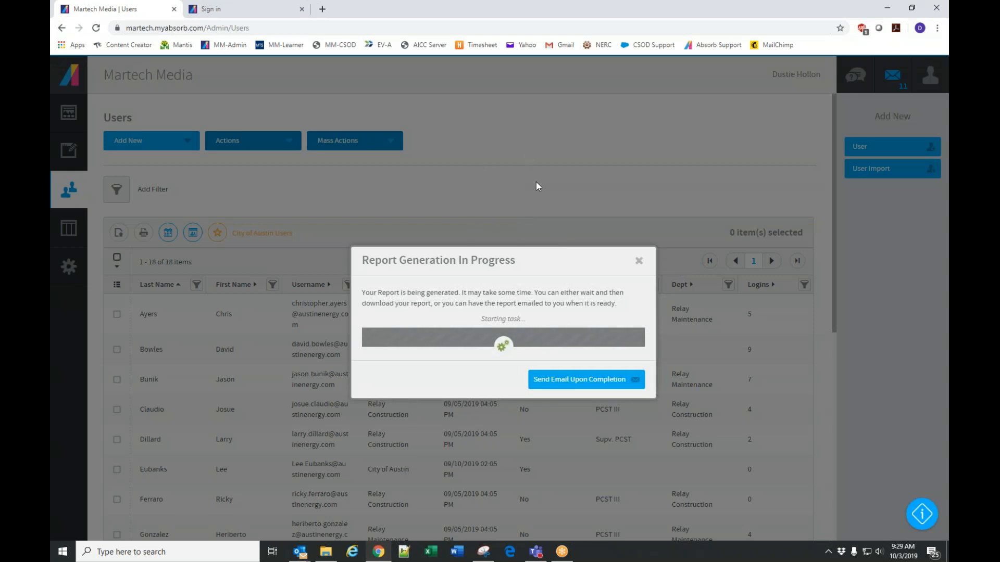
- Download the generated City of Austin Users report, review the spreadsheet in Excel, and close it
left_click(567, 380)
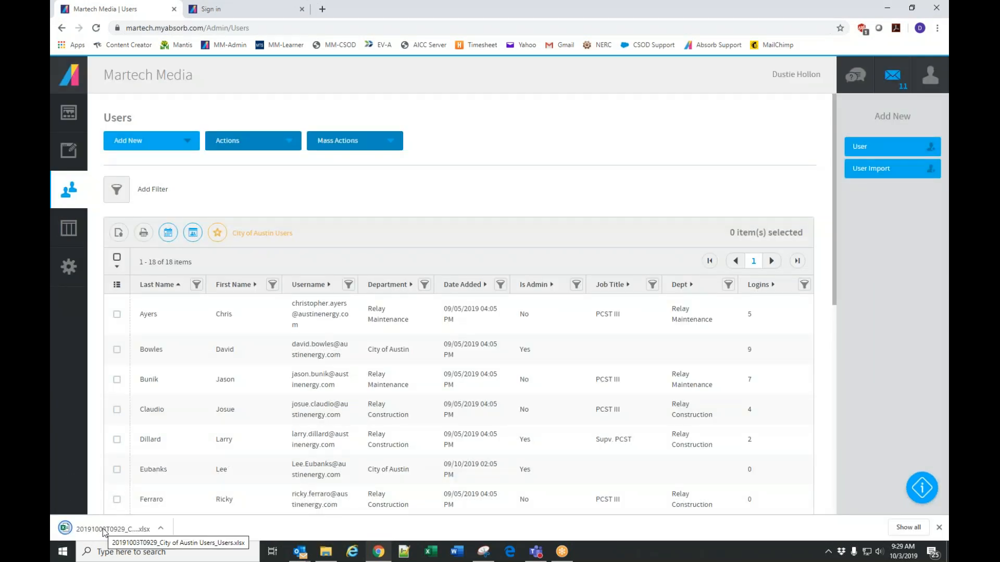
left_click(104, 529)
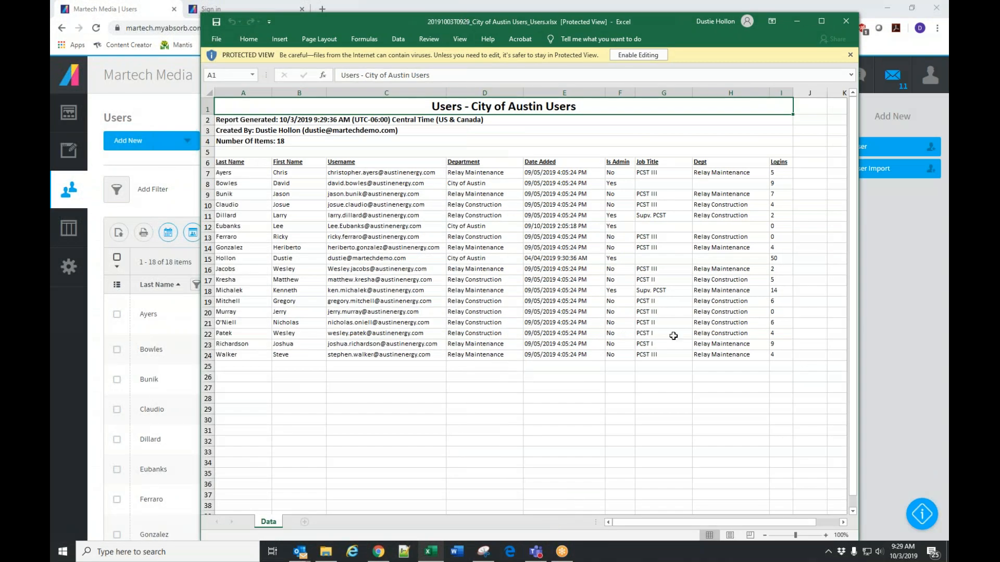
left_click(846, 21)
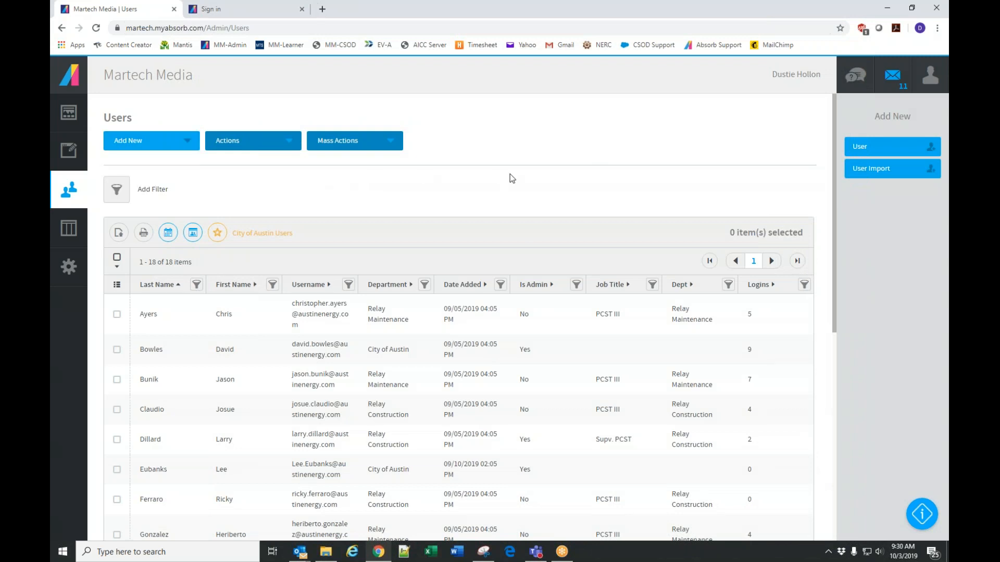
- Select the first listed user to review the single-user actions, and add the second user to review the mass actions
scroll(554, 160, "down", 1)
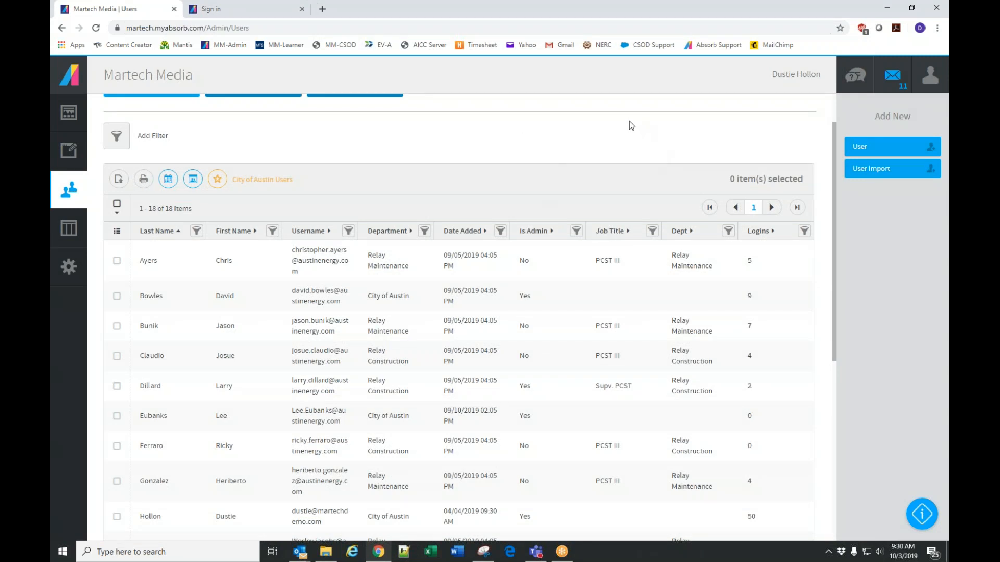
left_click(213, 265)
scroll(457, 252, "up", 1)
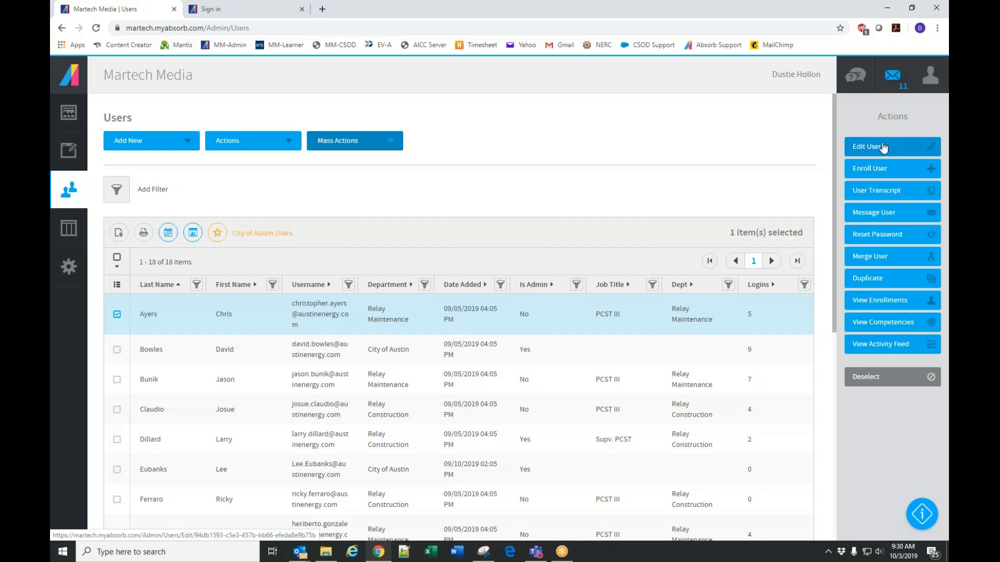
left_click(117, 350)
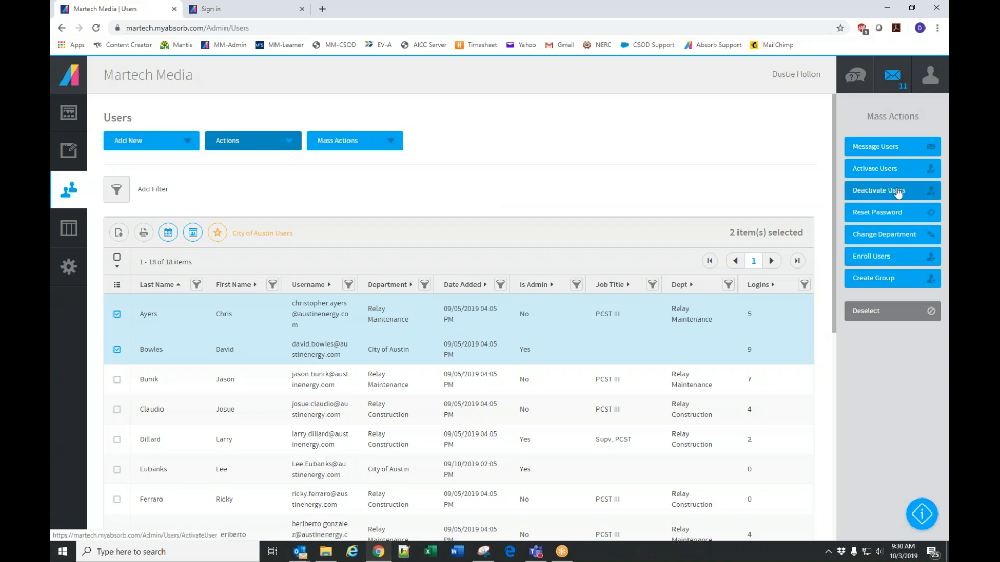
left_click(146, 141)
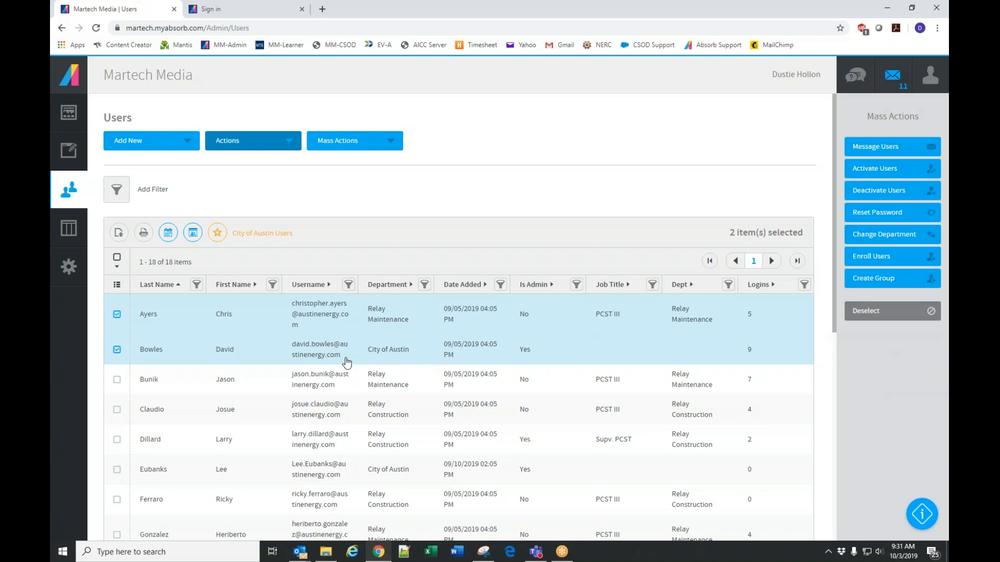
- Begin moving the first and third listed users to the Relay Construction department, and leave the Change Department form without saving
left_click(116, 349)
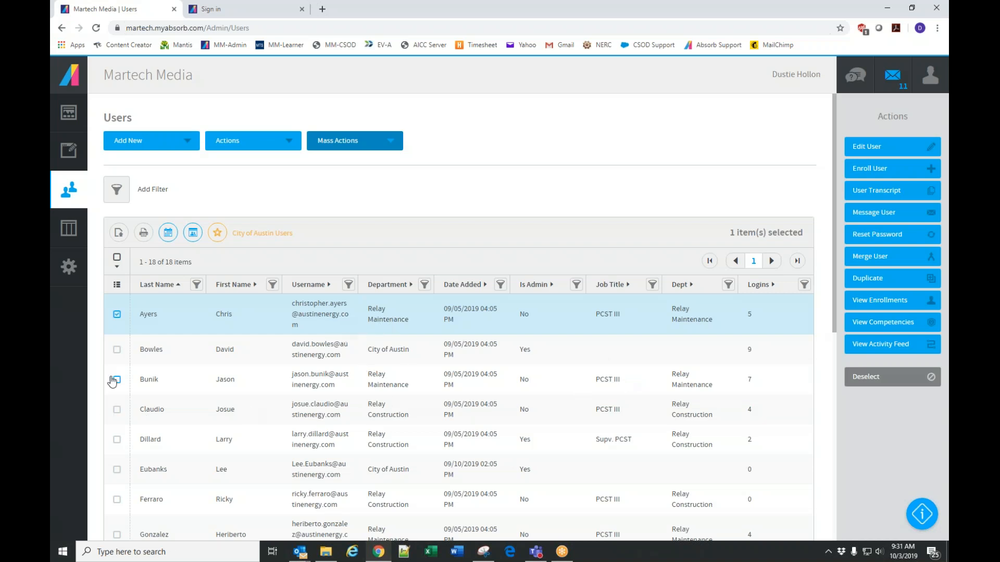
left_click(116, 349)
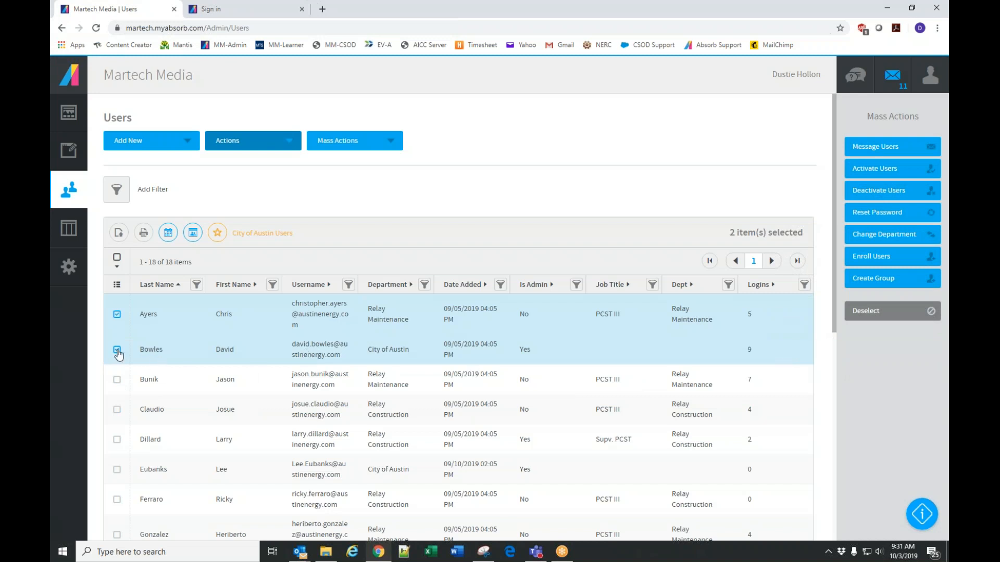
left_click(117, 349)
left_click(117, 379)
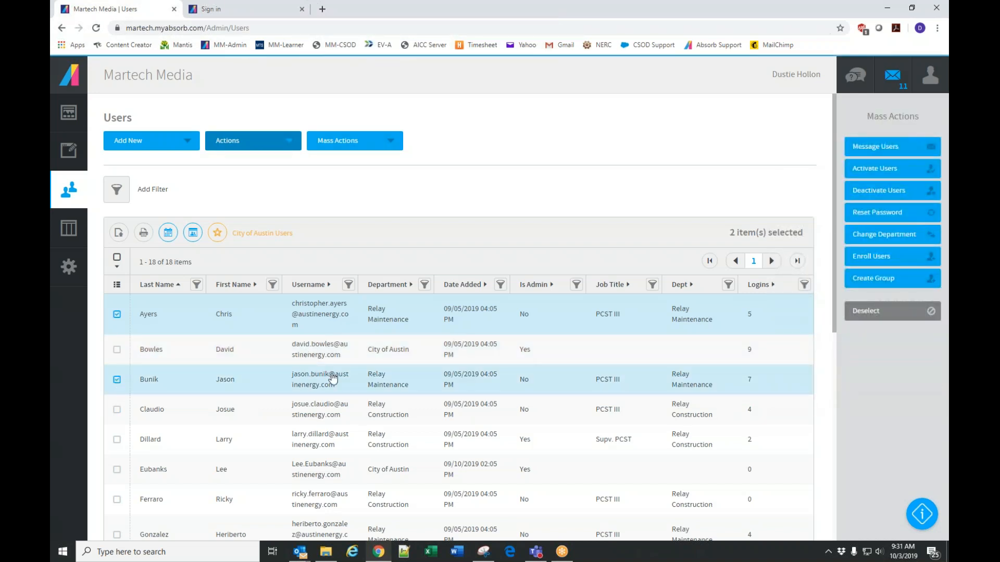
left_click(883, 235)
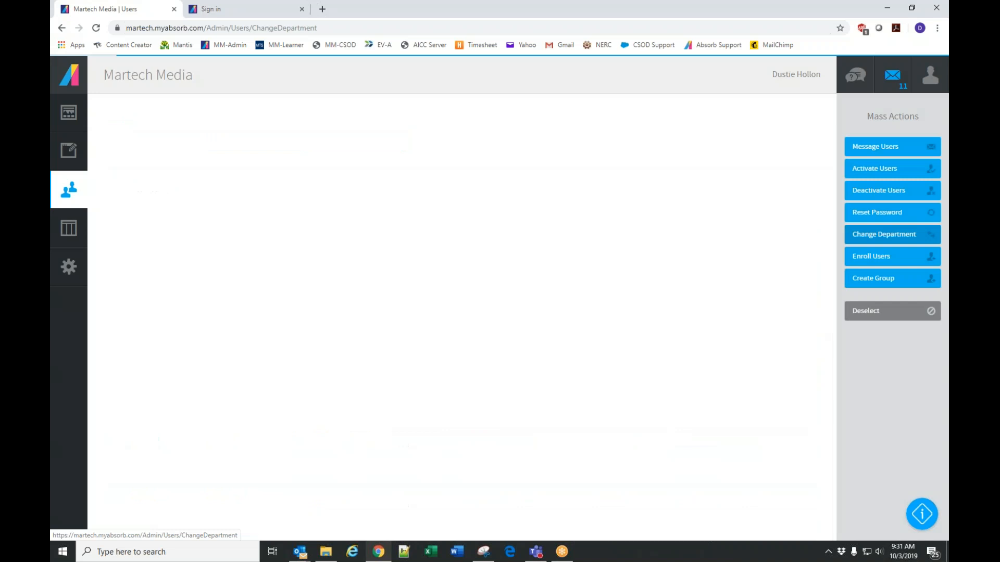
left_click(227, 185)
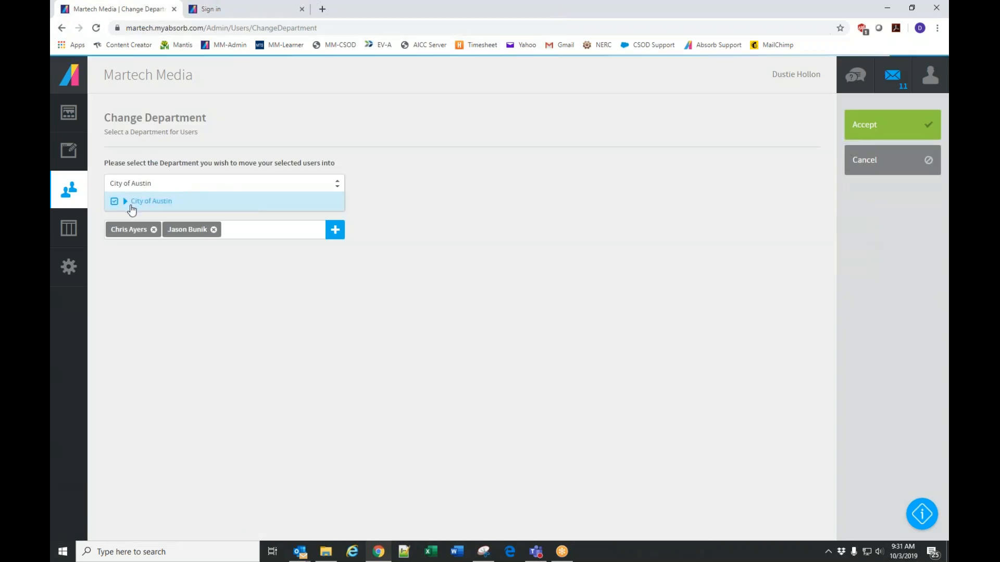
left_click(125, 202)
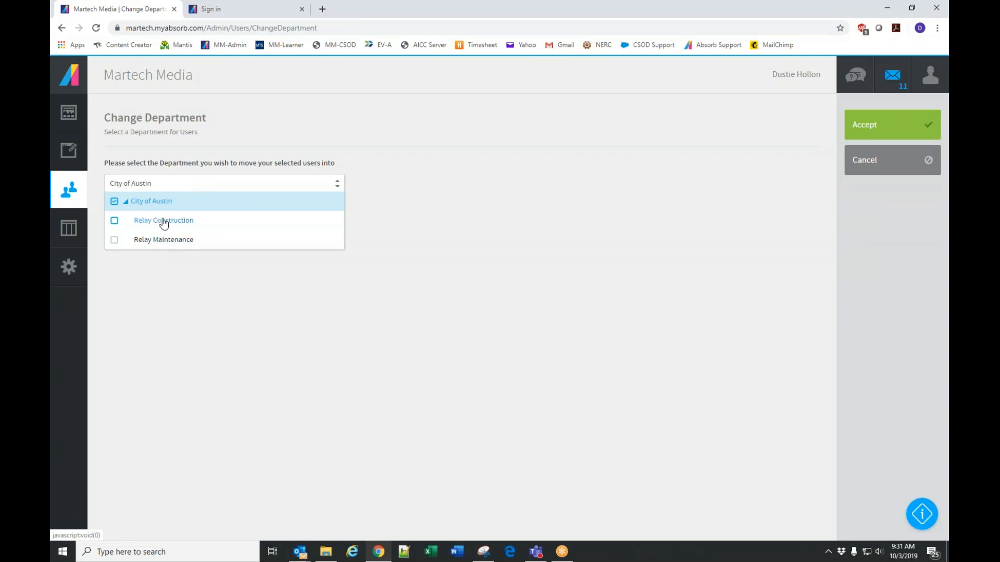
left_click(187, 221)
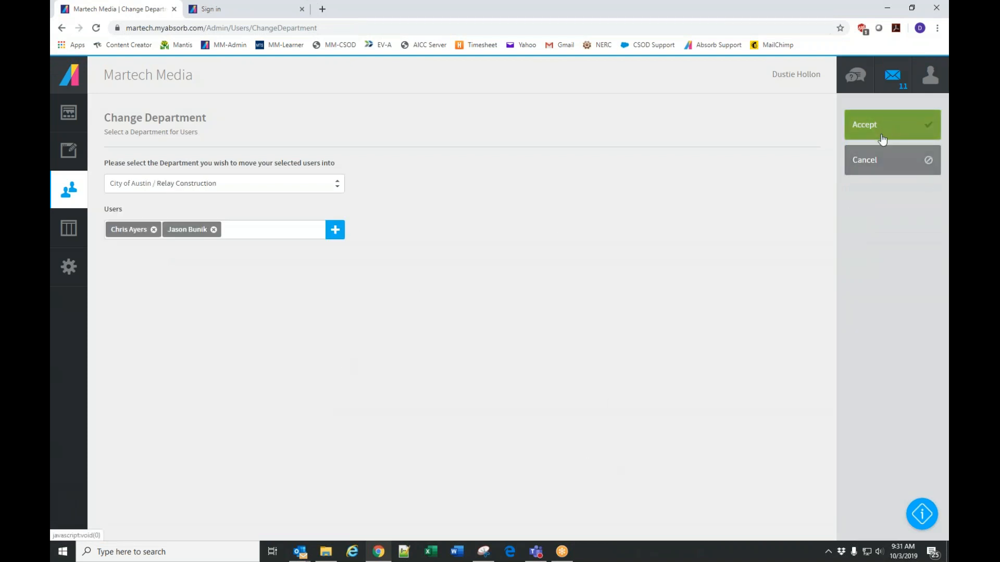
left_click(891, 165)
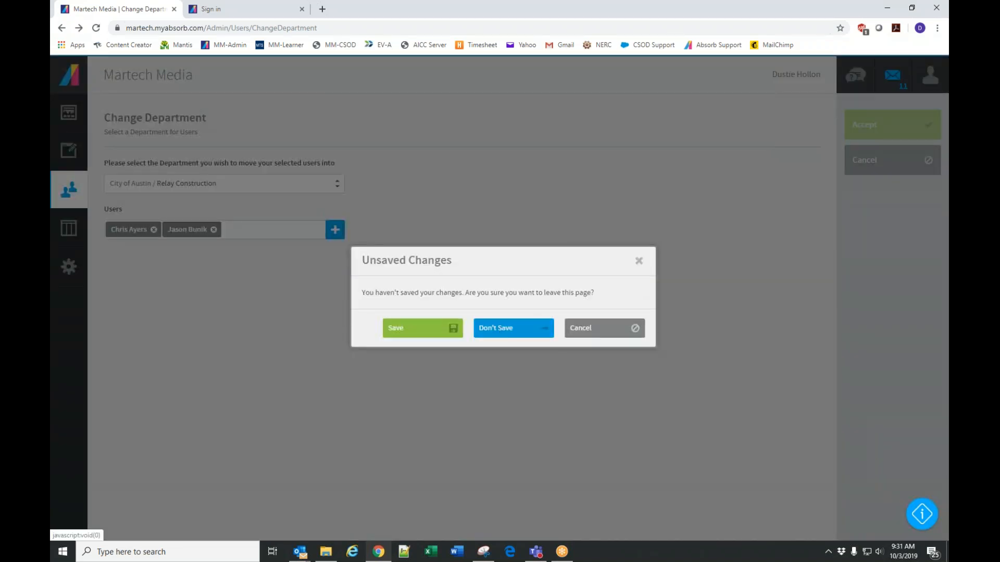
left_click(525, 327)
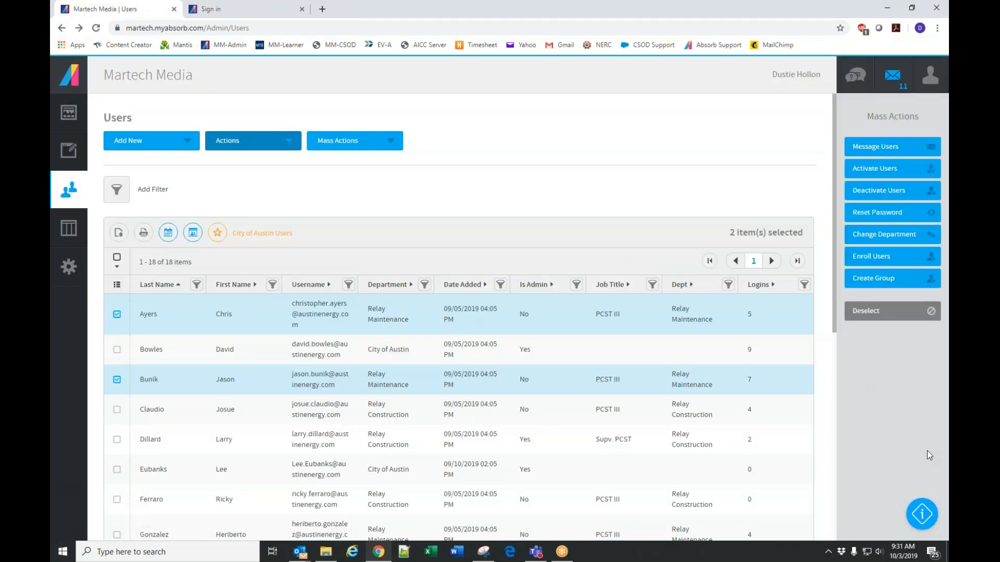
- In the Reset Password form for the two selected users, add two recipients, choose Send New User Message, and cancel without sending
left_click(892, 218)
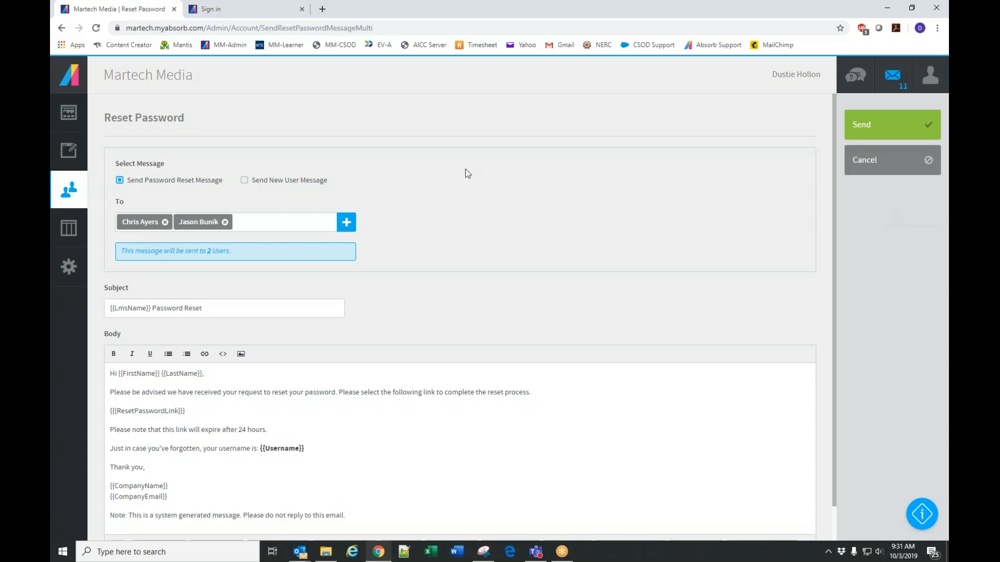
scroll(457, 336, "down", 1)
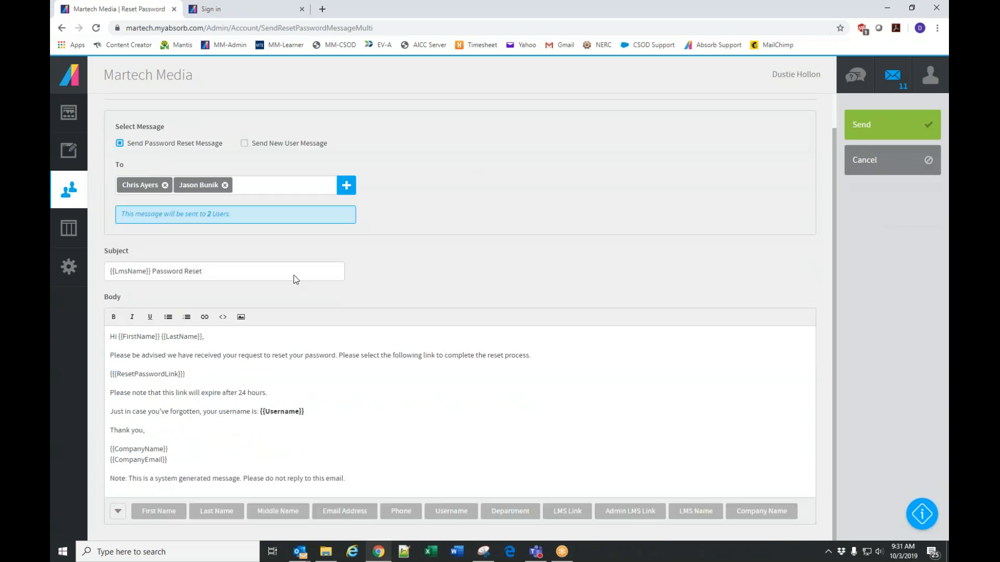
left_click(258, 188)
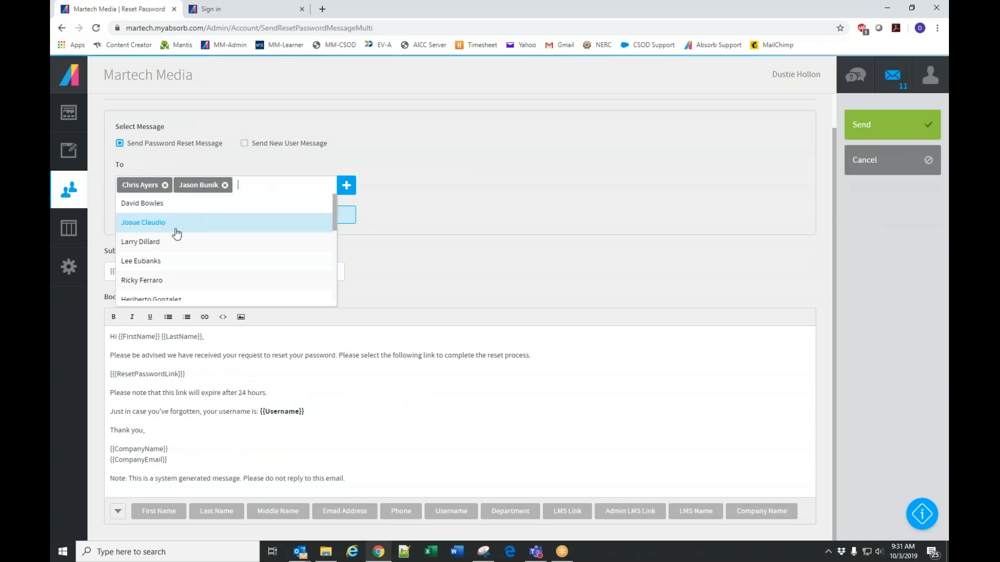
left_click(175, 229)
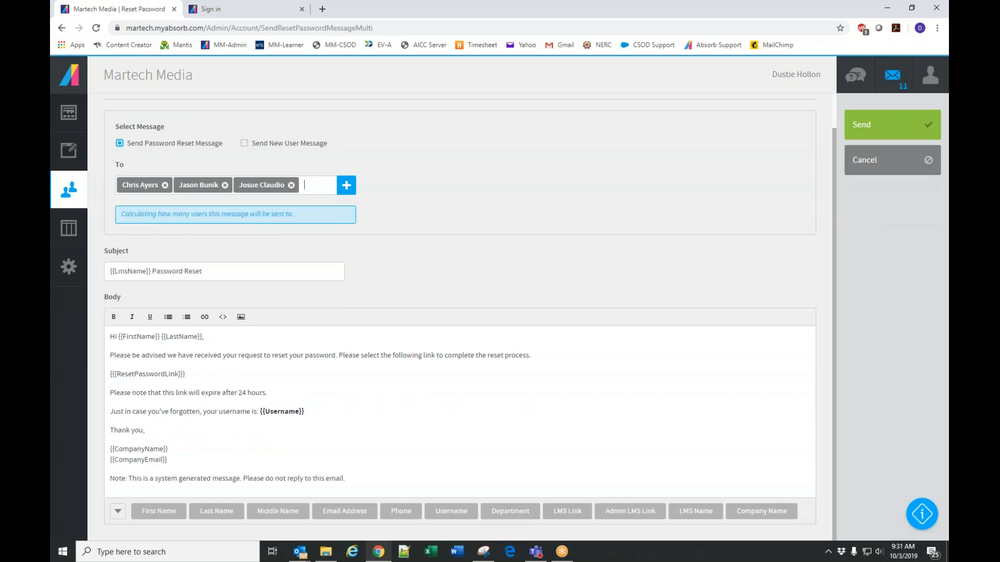
left_click(351, 187)
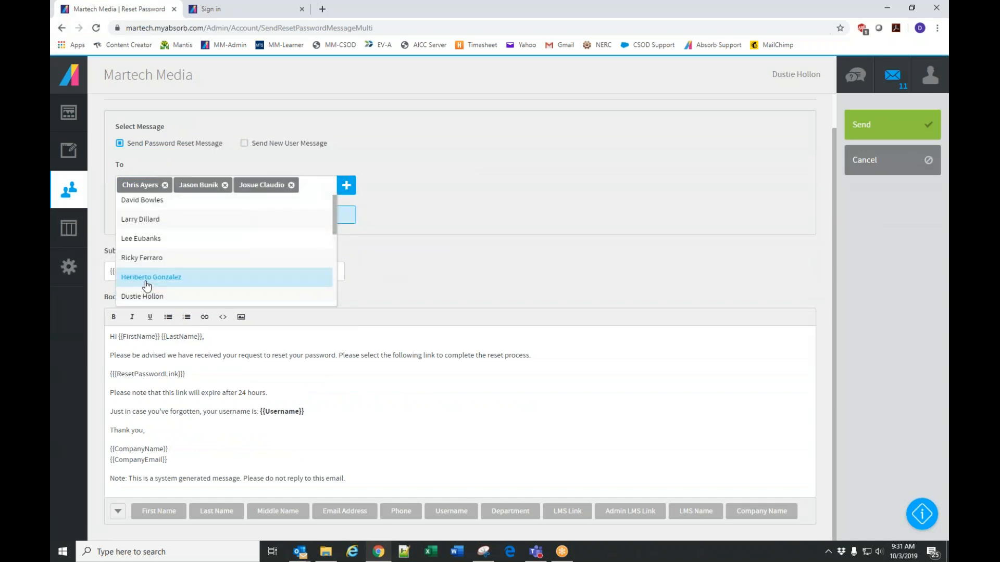
left_click(147, 296)
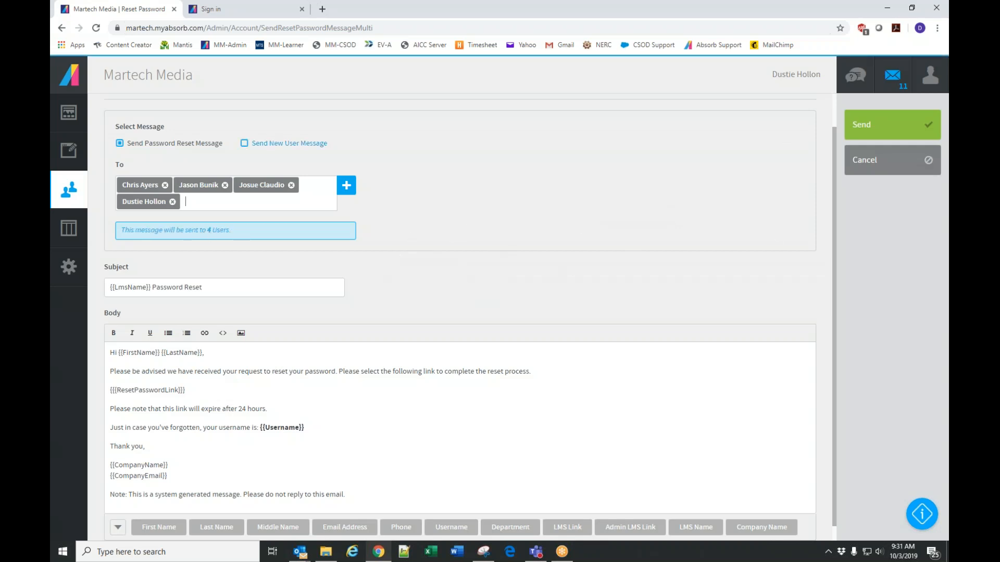
left_click(245, 143)
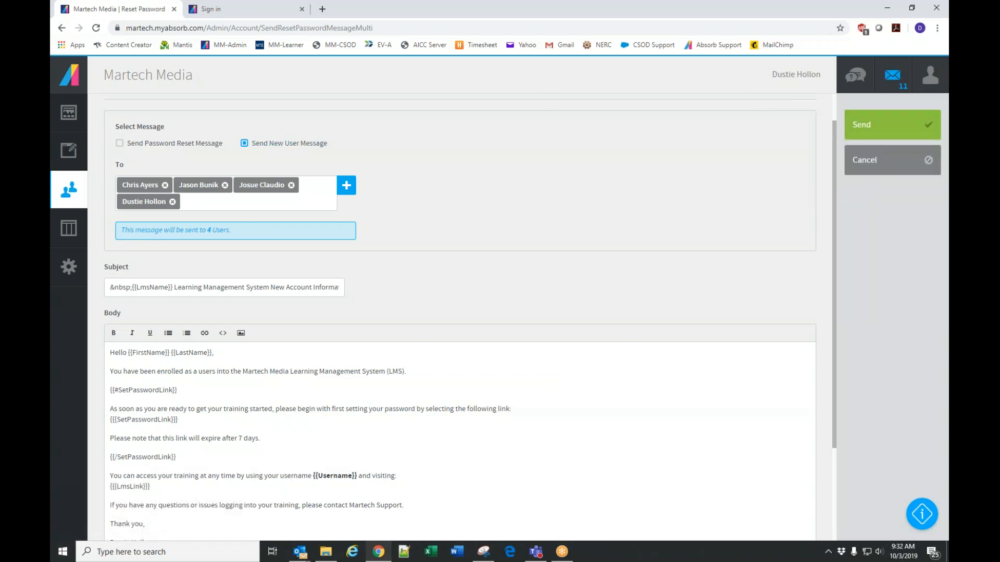
left_click(890, 168)
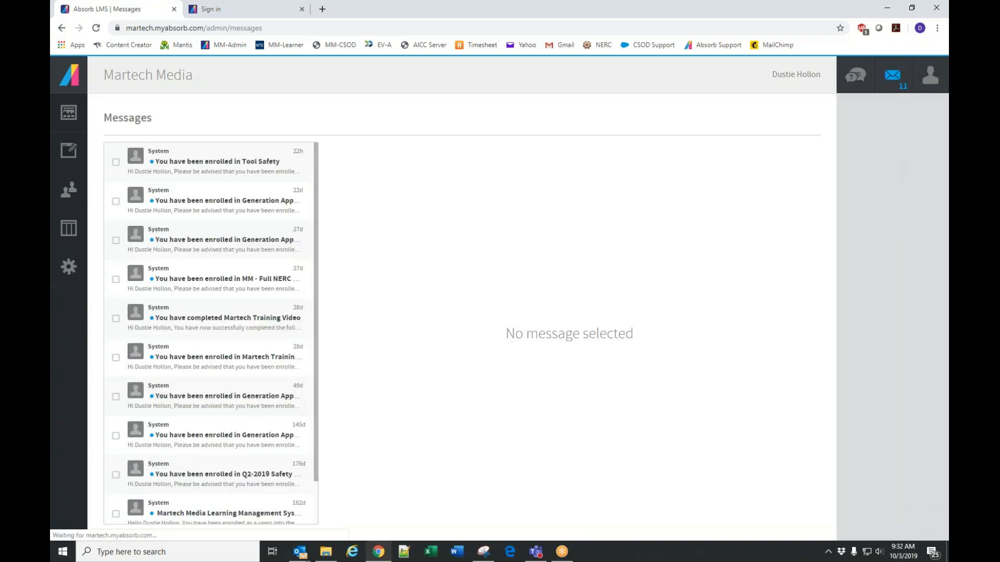
- Return from the Messages page to the Users list
left_click(69, 150)
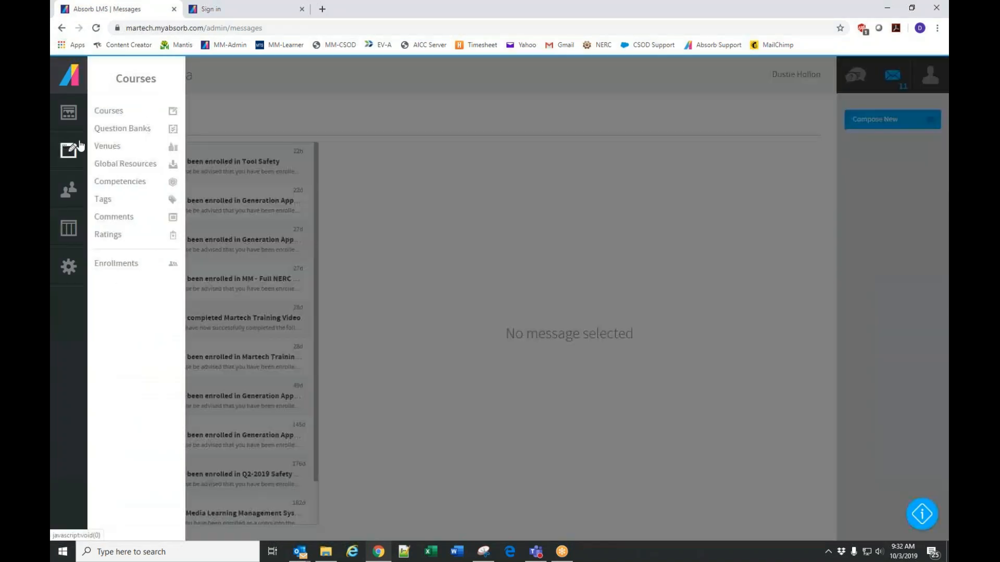
left_click(69, 190)
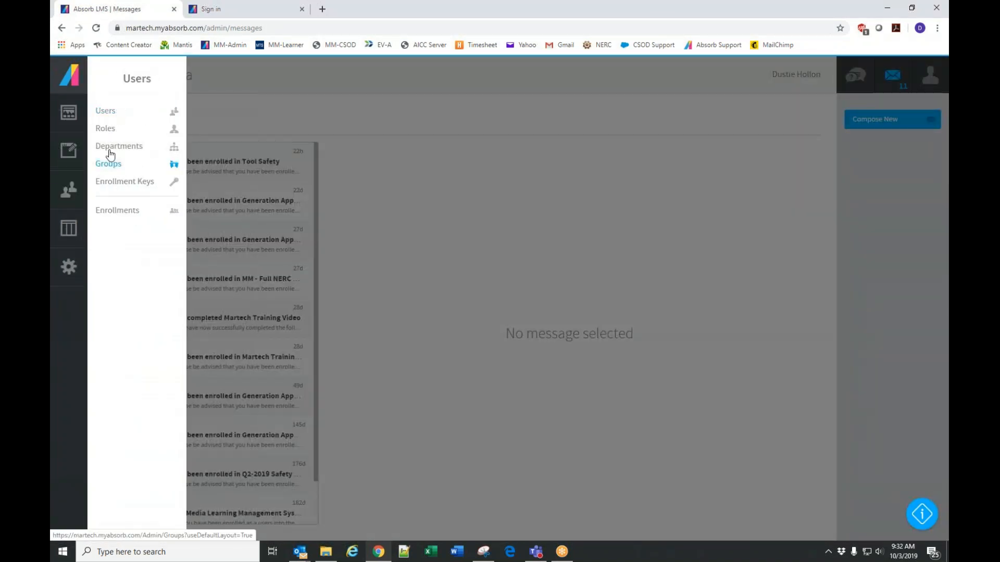
left_click(118, 116)
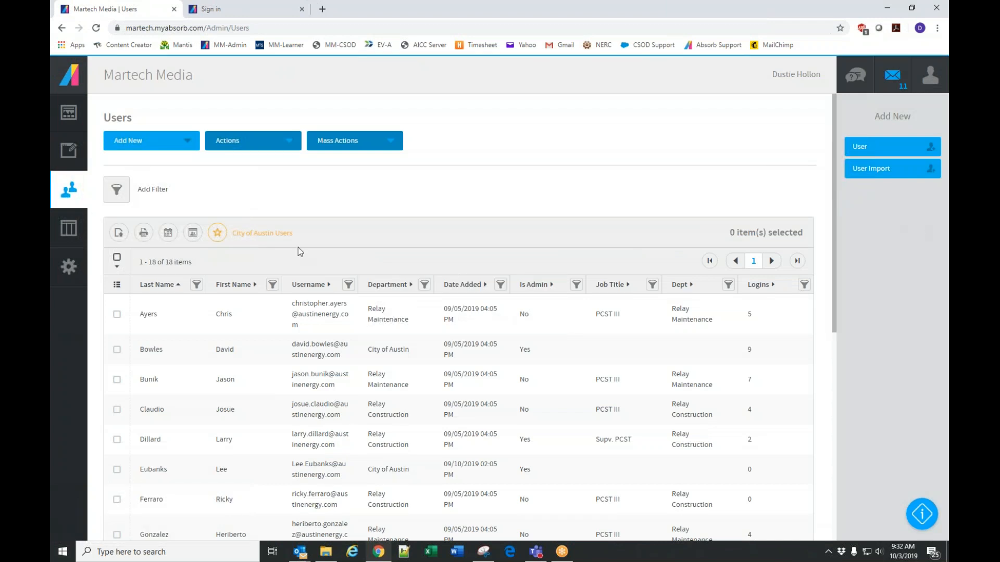
- Begin a group named ATX from the first four, eighth and ninth listed users, discard it unsaved, and clear the selection
left_click(117, 314)
left_click(117, 349)
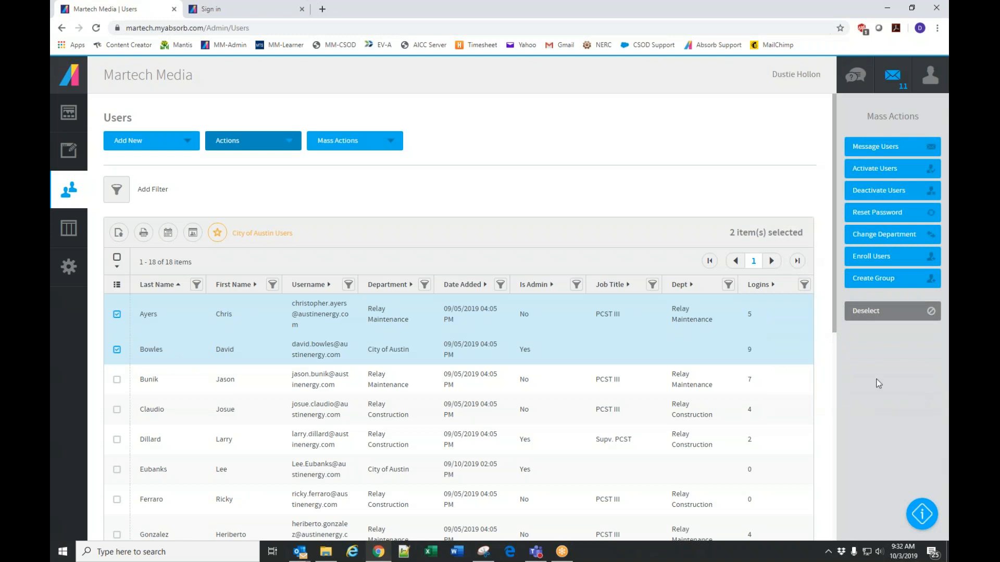
left_click(117, 380)
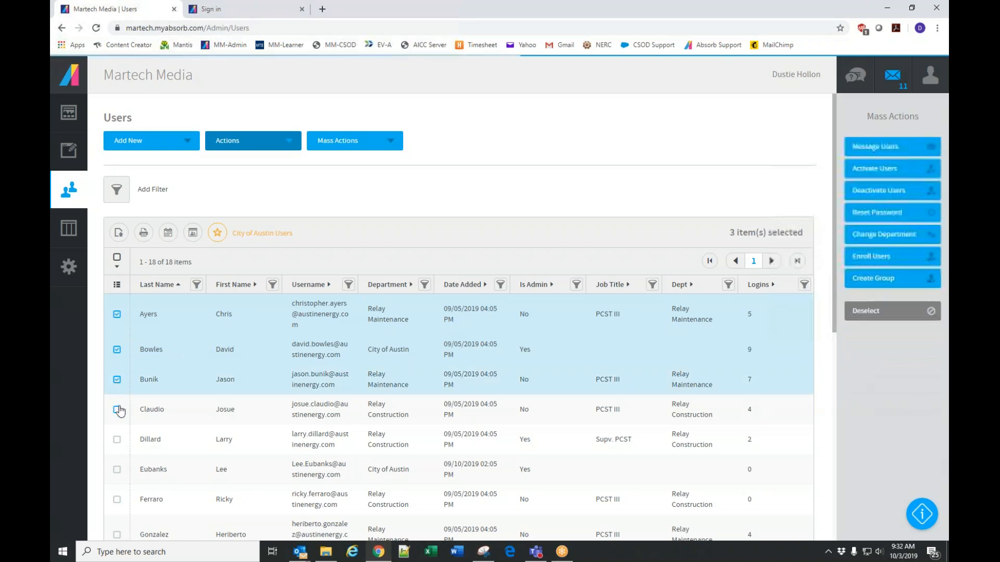
left_click(116, 410)
scroll(234, 408, "down", 3)
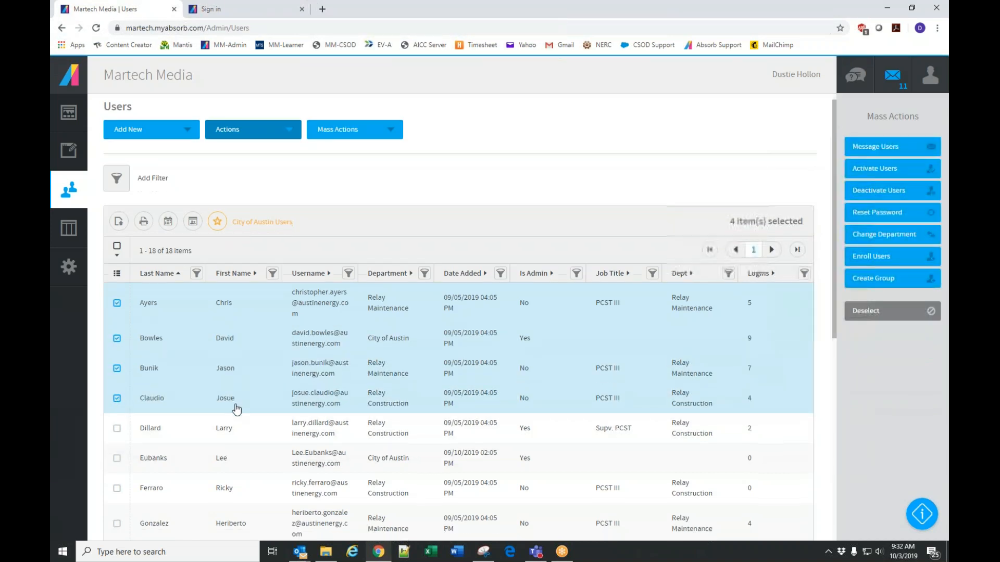
left_click(117, 374)
left_click(117, 410)
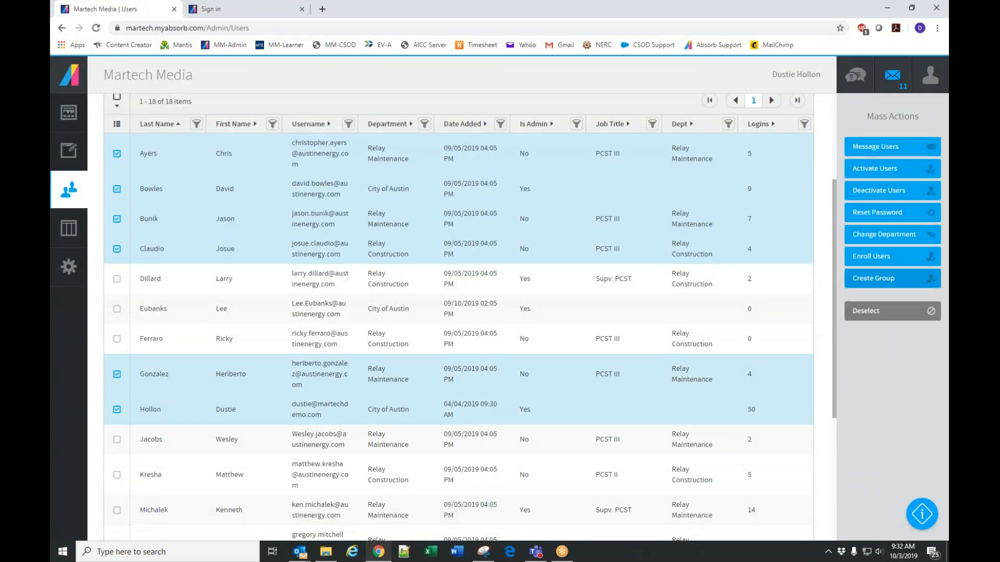
left_click(881, 285)
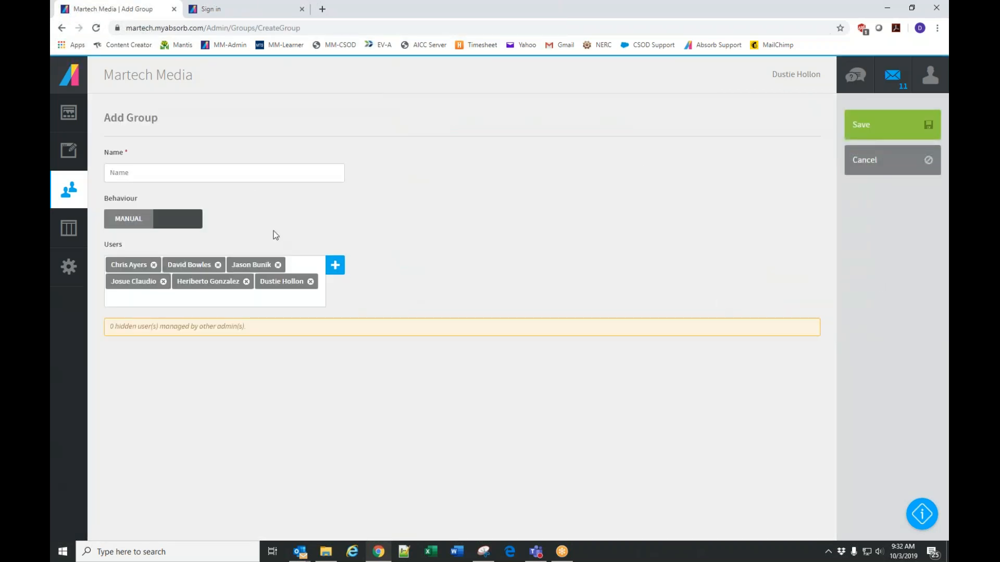
left_click(178, 176)
type("ATXCX")
left_click(891, 164)
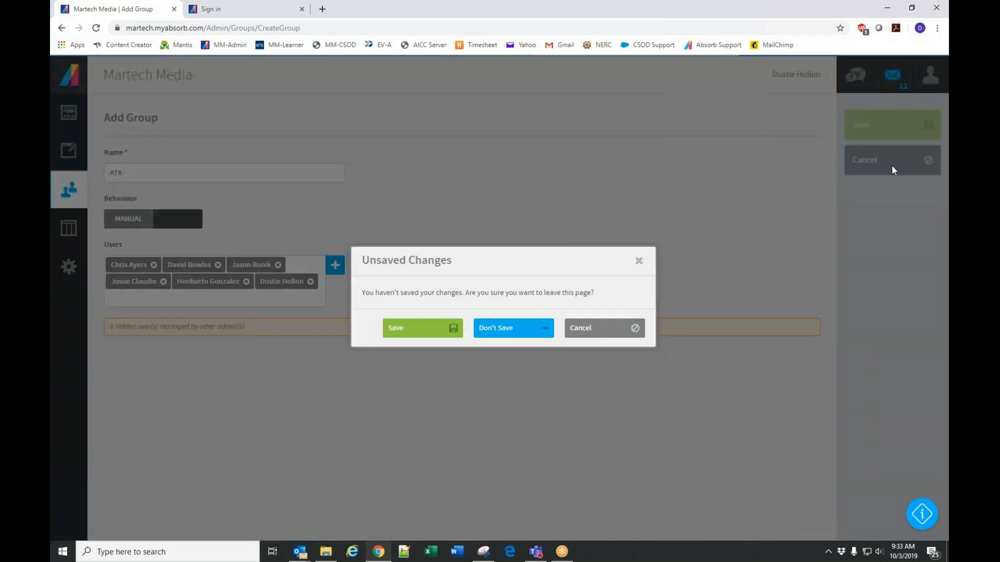
left_click(494, 333)
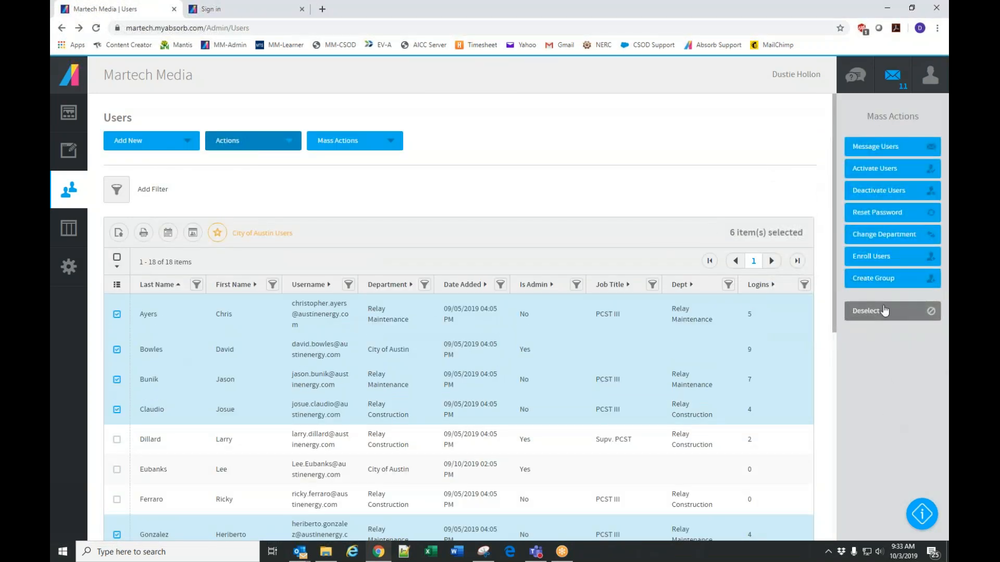
left_click(884, 313)
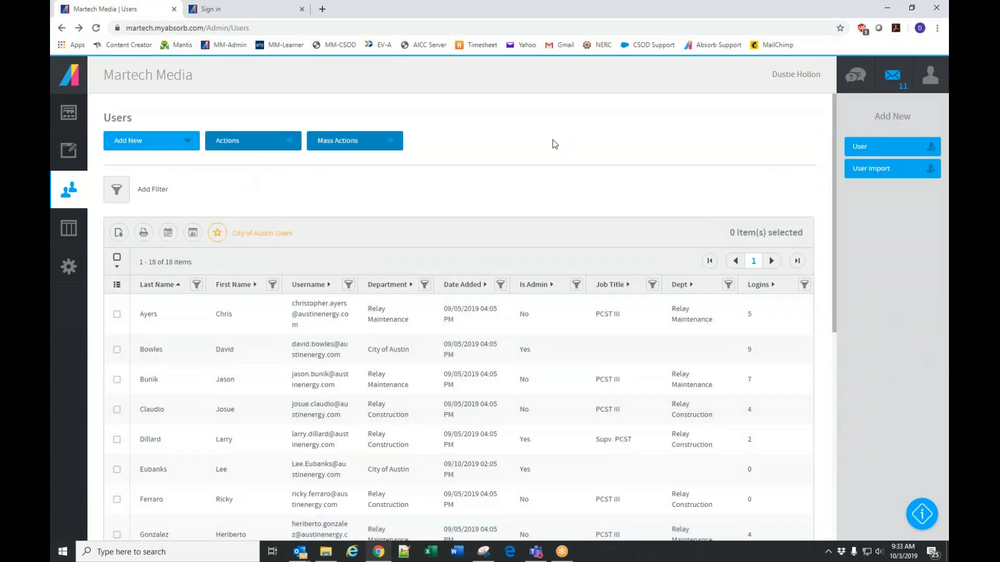
- Go to the Groups list and view the users belonging to the ADNOC Admin Group
mouse_move(70, 188)
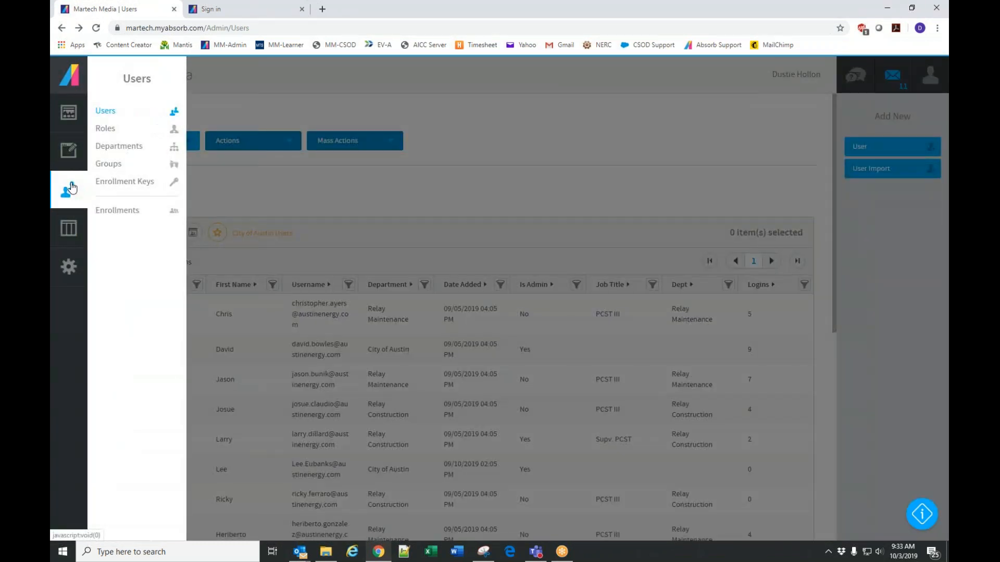
left_click(110, 164)
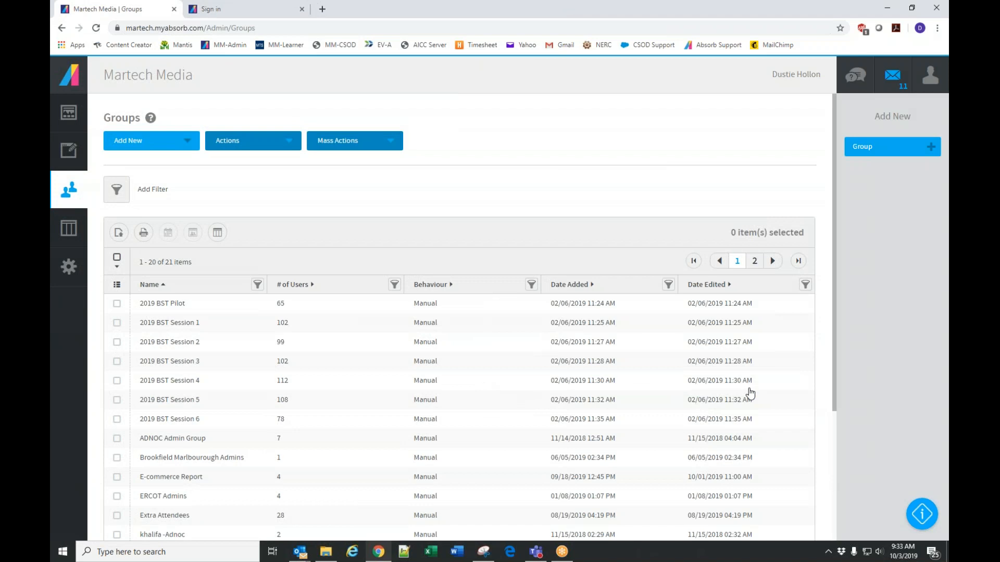
scroll(729, 423, "down", 3)
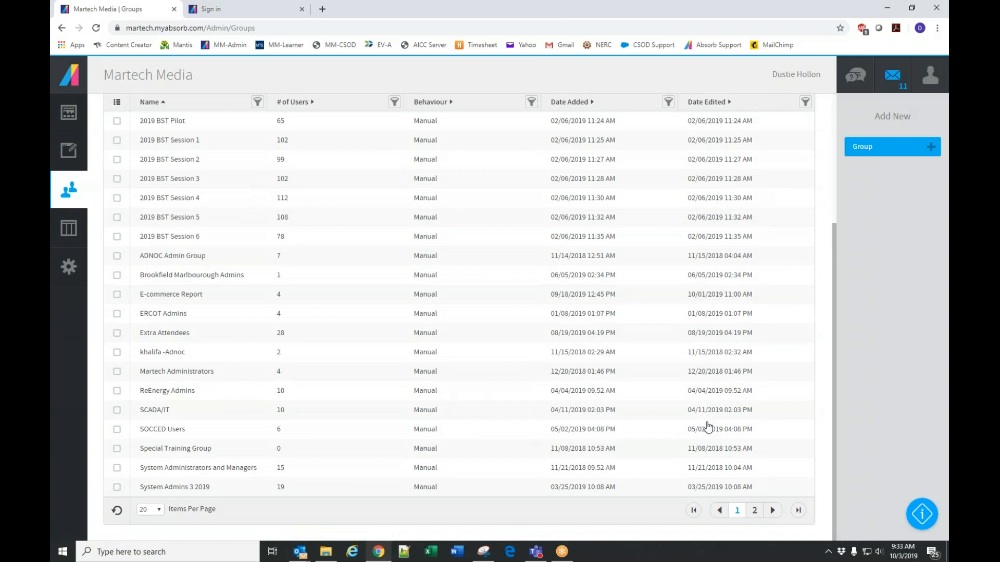
left_click(162, 259)
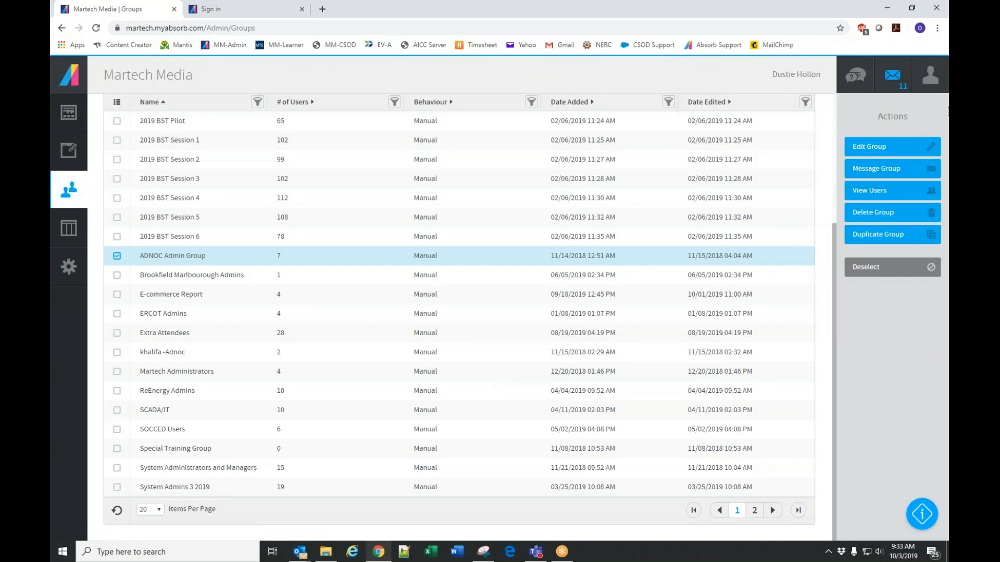
left_click(883, 193)
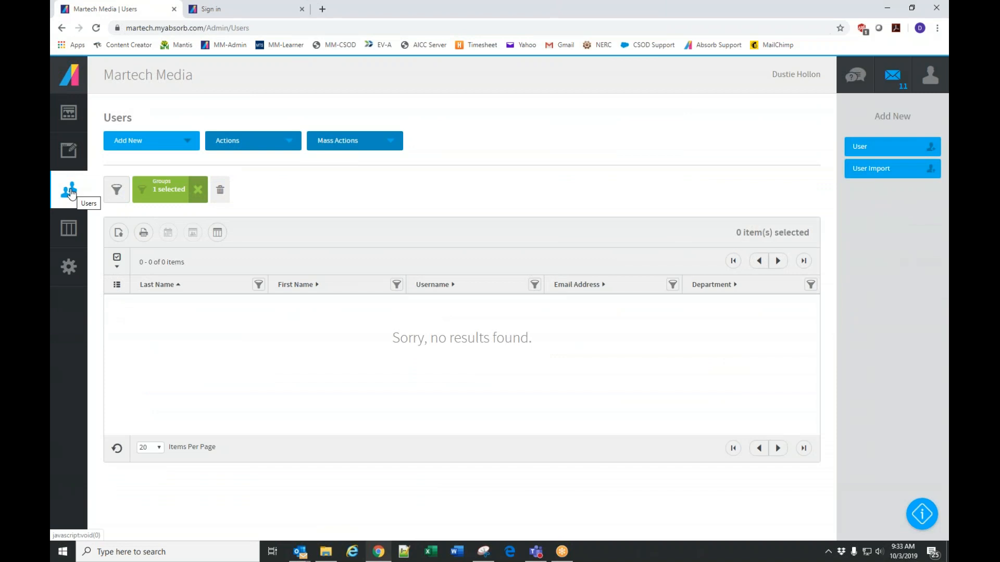
- Return to the unfiltered Users list and select the first three listed users
left_click(72, 192)
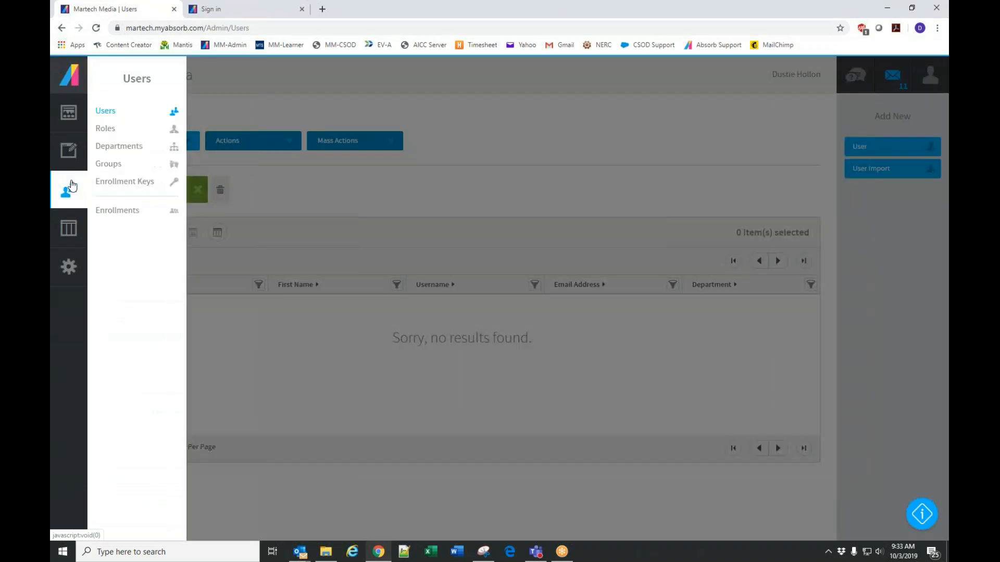
left_click(115, 111)
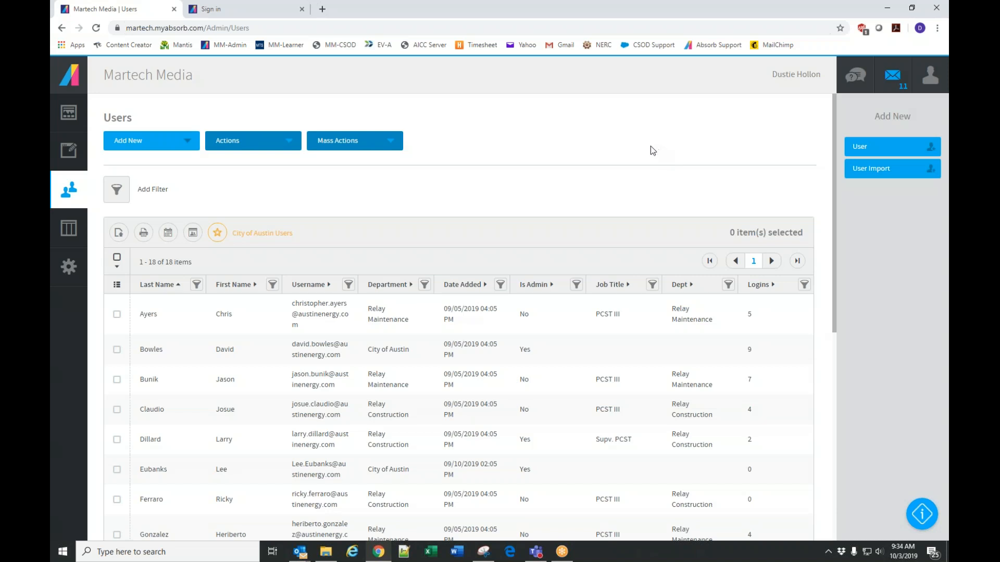
left_click(201, 318)
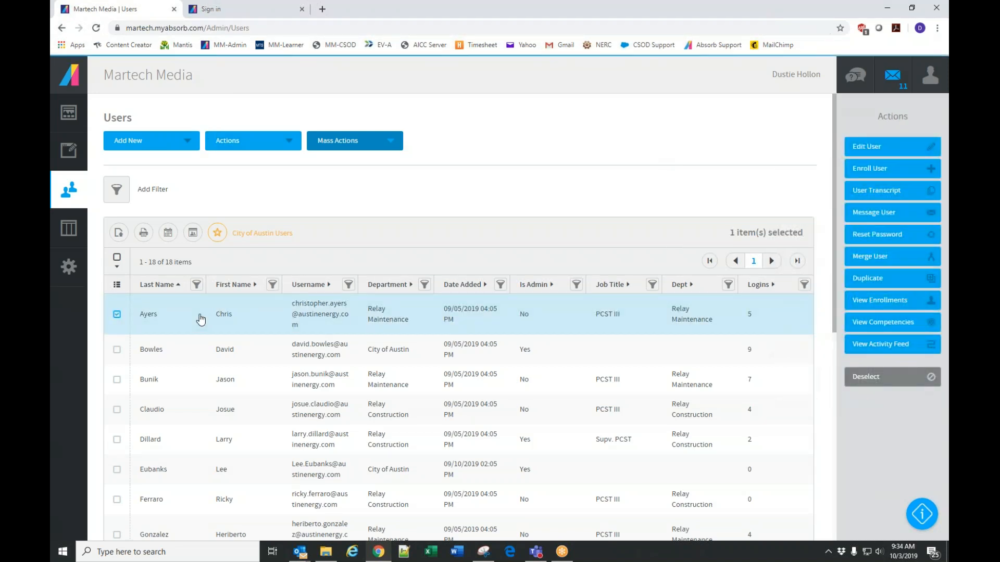
left_click(118, 350)
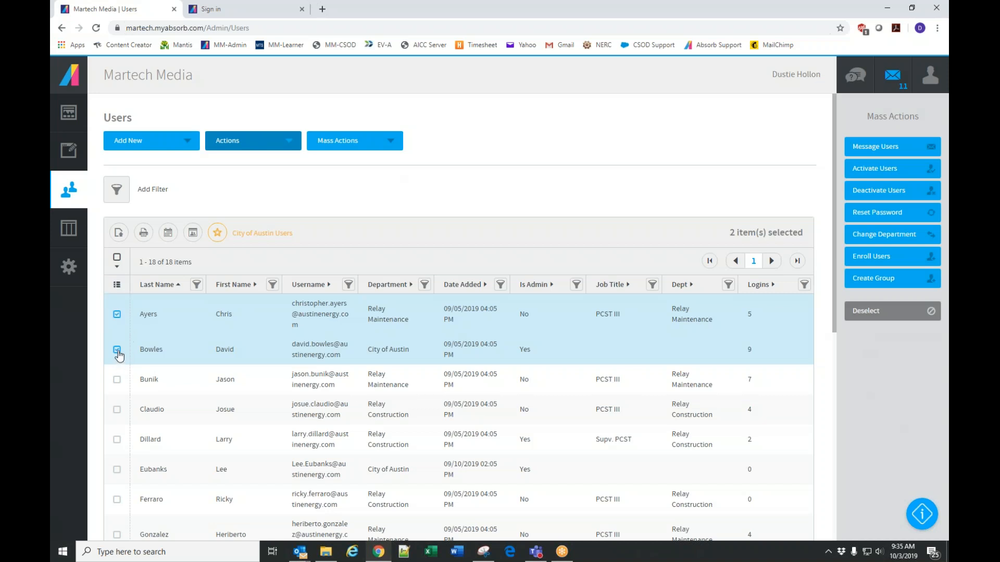
left_click(117, 380)
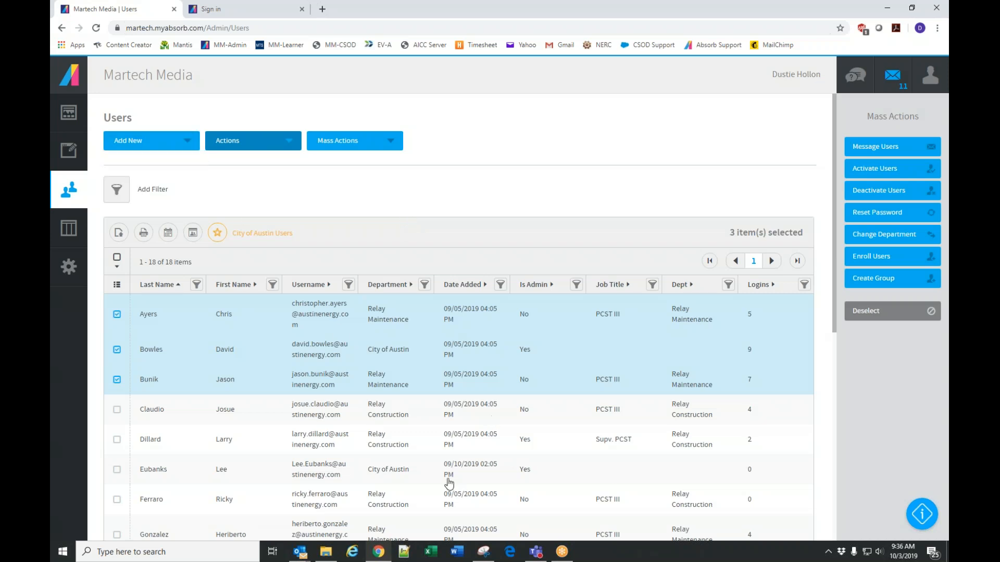
scroll(404, 454, "down", 1)
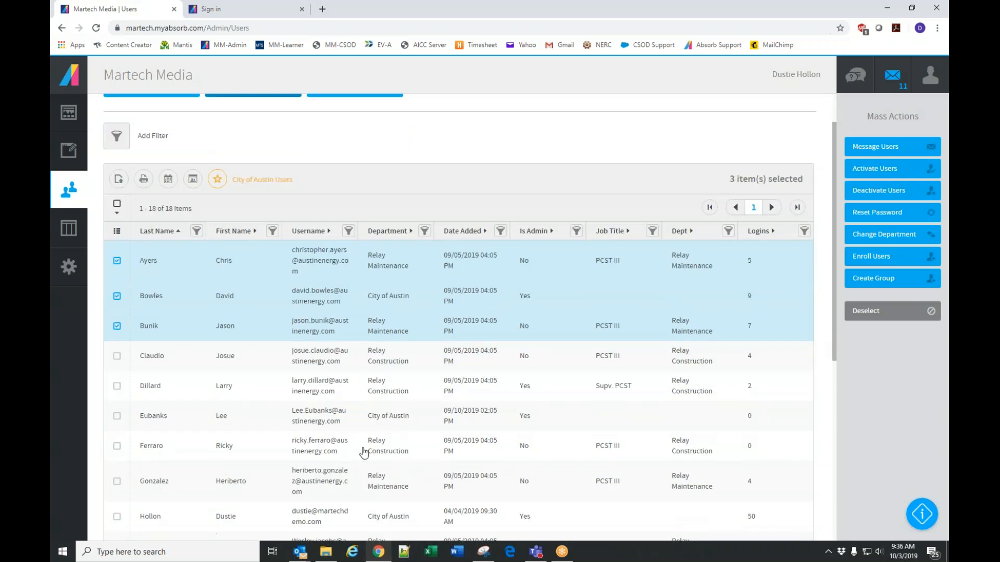
- Add the fifth and sixth listed users to the selection, and draft but discard a group named ATX - October 2019 Hires
left_click(117, 419)
left_click(118, 388)
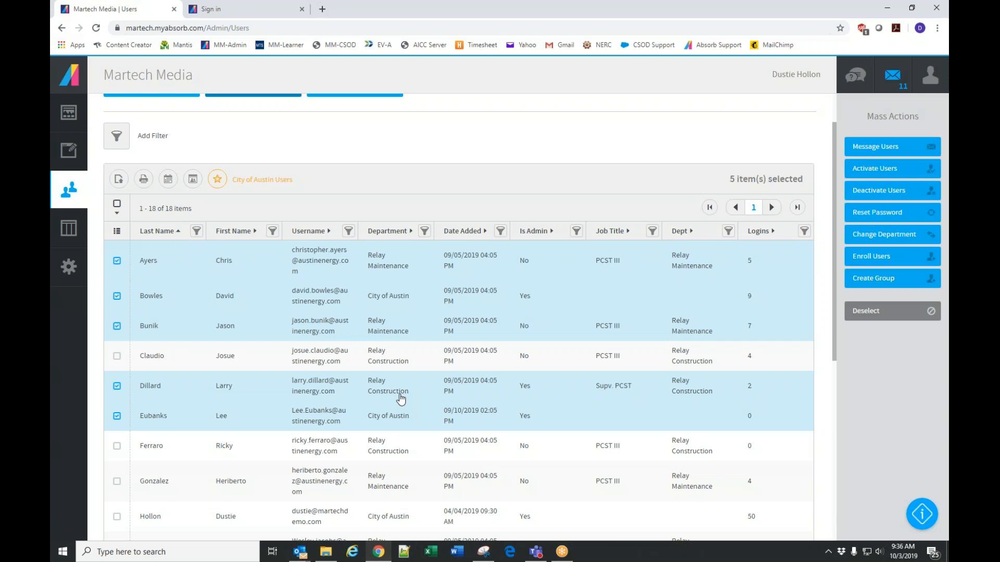
left_click(878, 288)
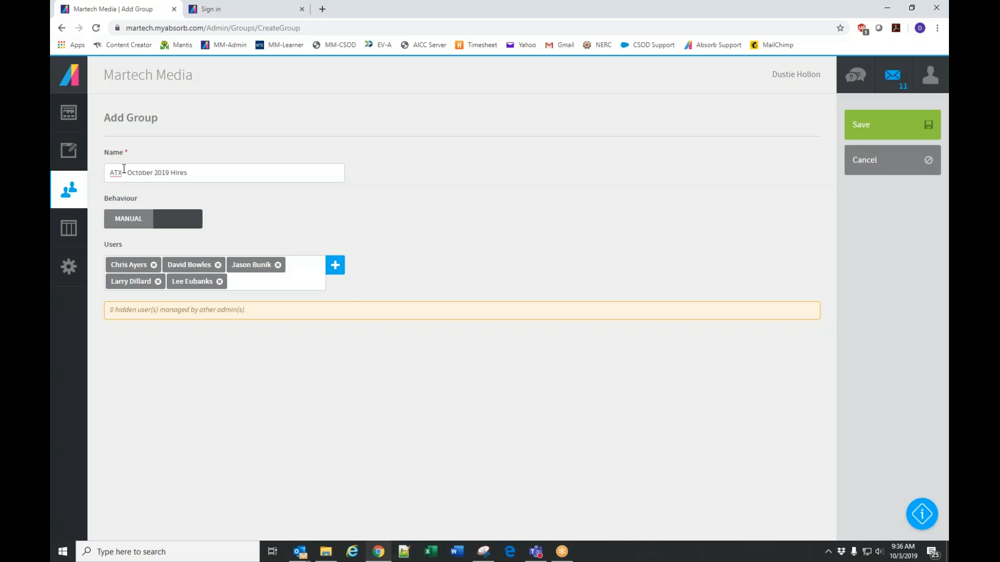
type("-")
left_click(912, 161)
left_click(504, 328)
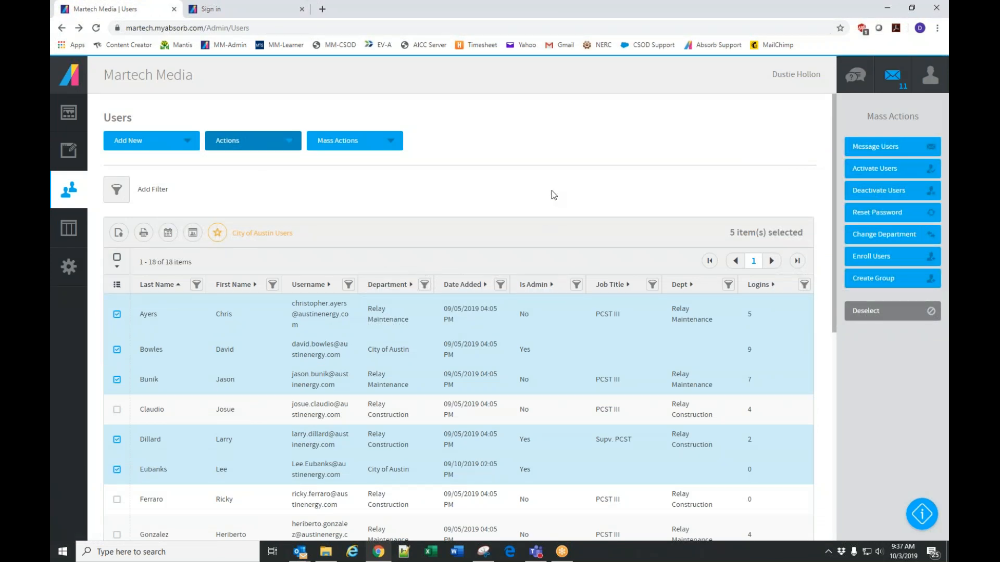
left_click(894, 318)
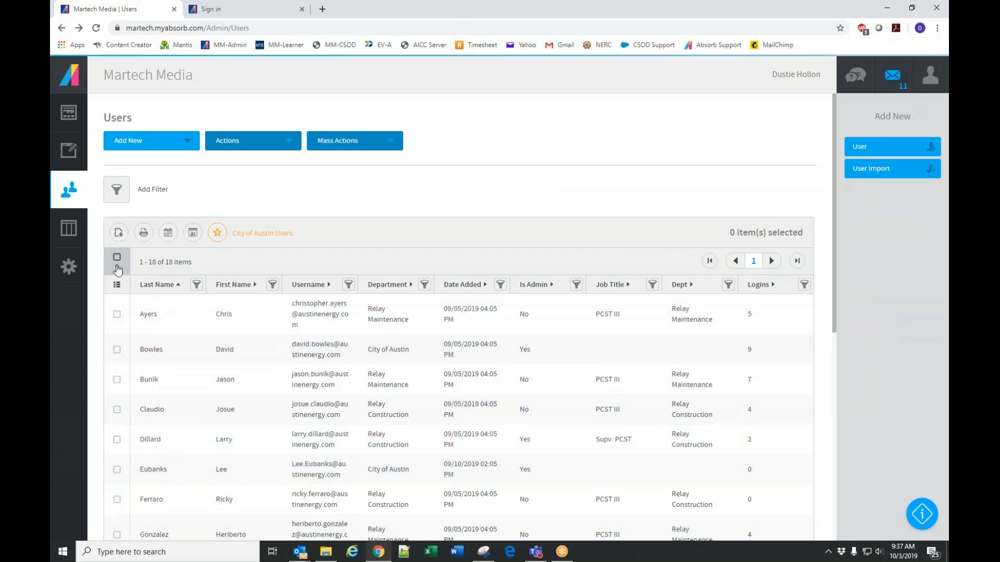
- Filter the user list to Is Admin Yes and save a group named ATX Admins containing all listed admins except the fourth
left_click(576, 284)
left_click(187, 278)
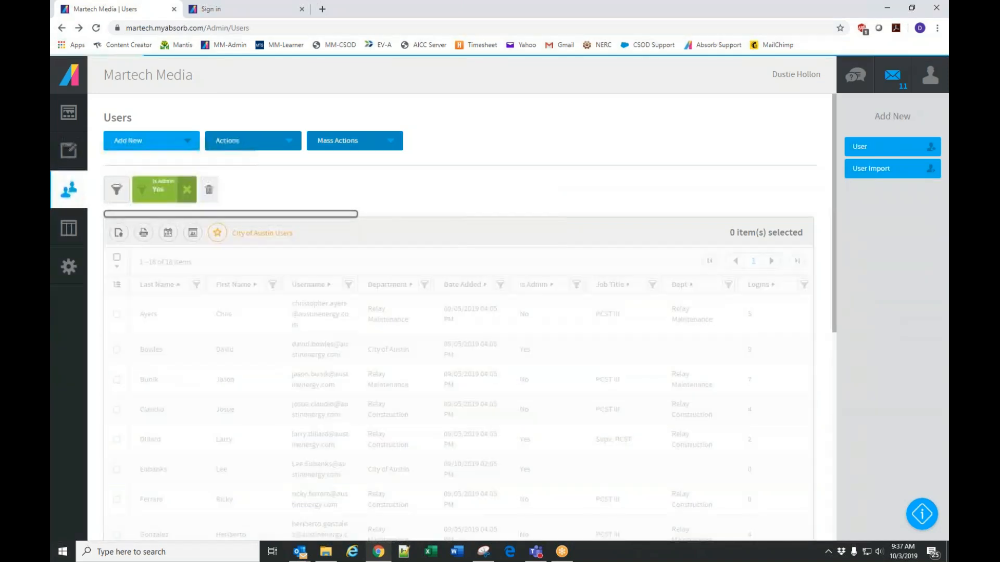
left_click(116, 309)
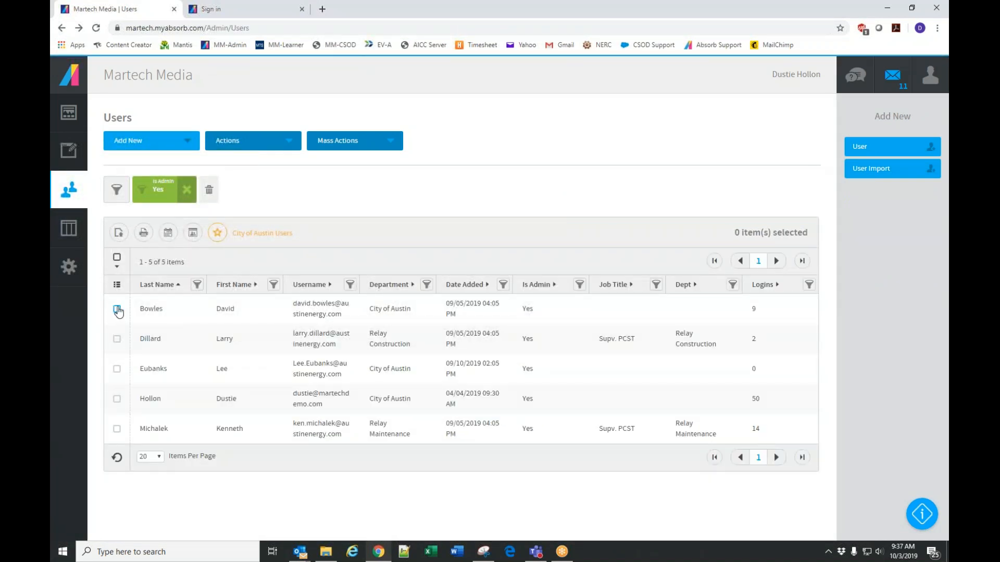
left_click(116, 339)
left_click(117, 370)
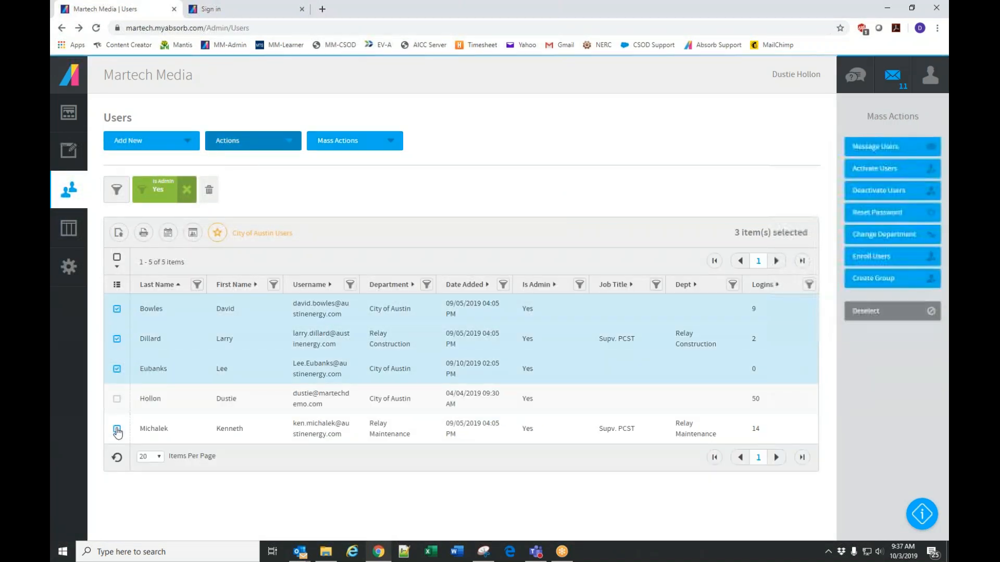
left_click(117, 428)
left_click(884, 281)
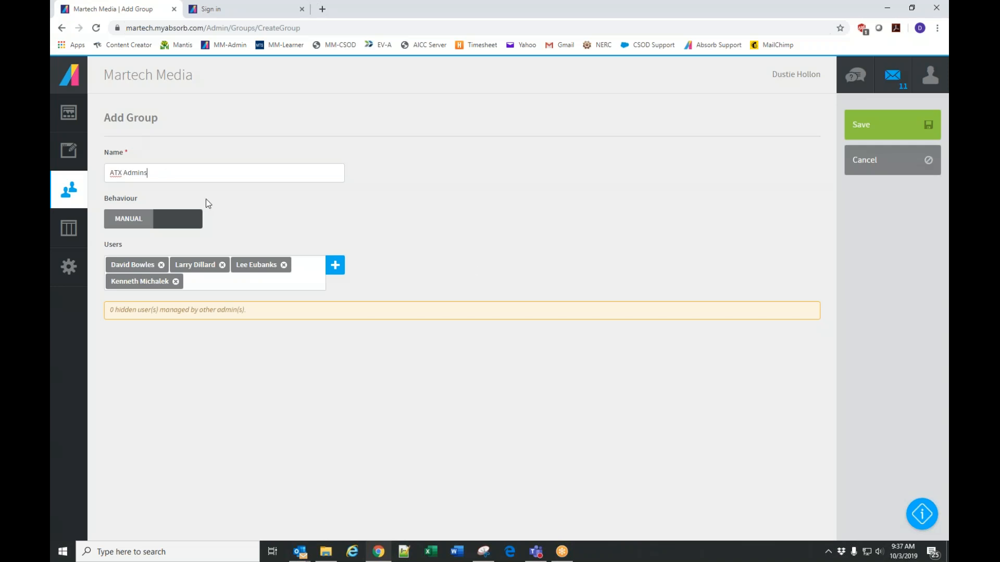
left_click(906, 131)
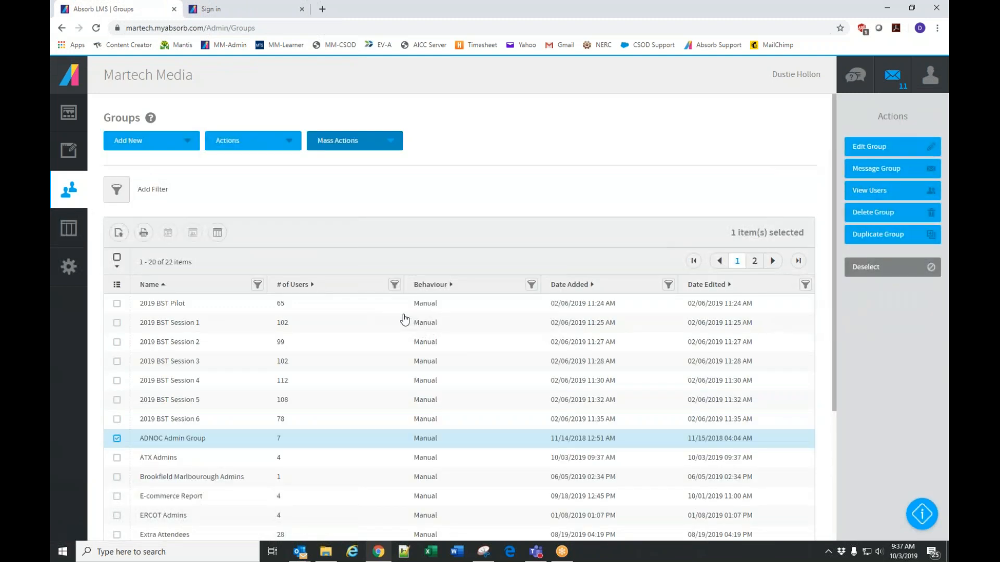
- Return to the Users list and share the City of Austin Users report with the ATX Admins group
mouse_move(62, 196)
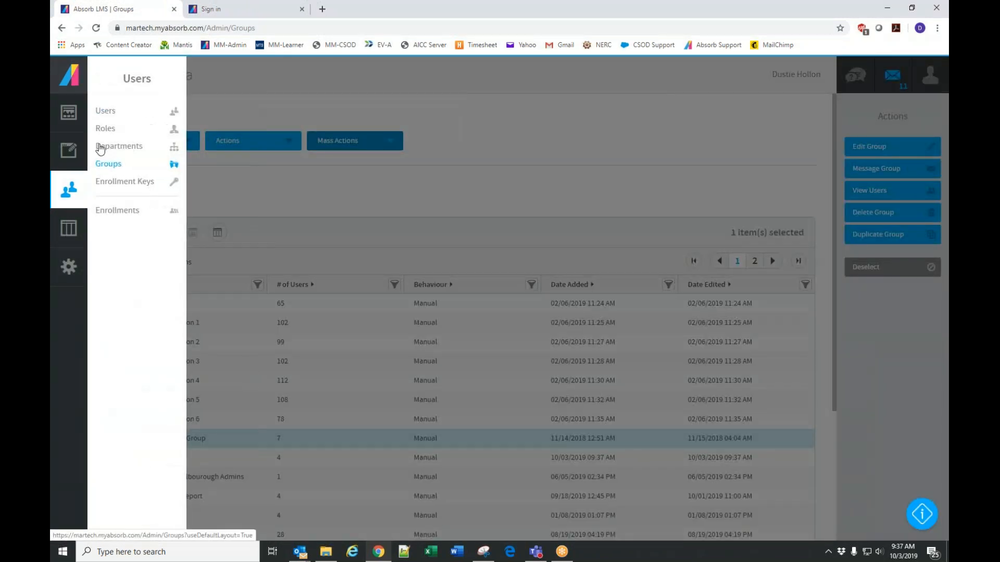
left_click(106, 112)
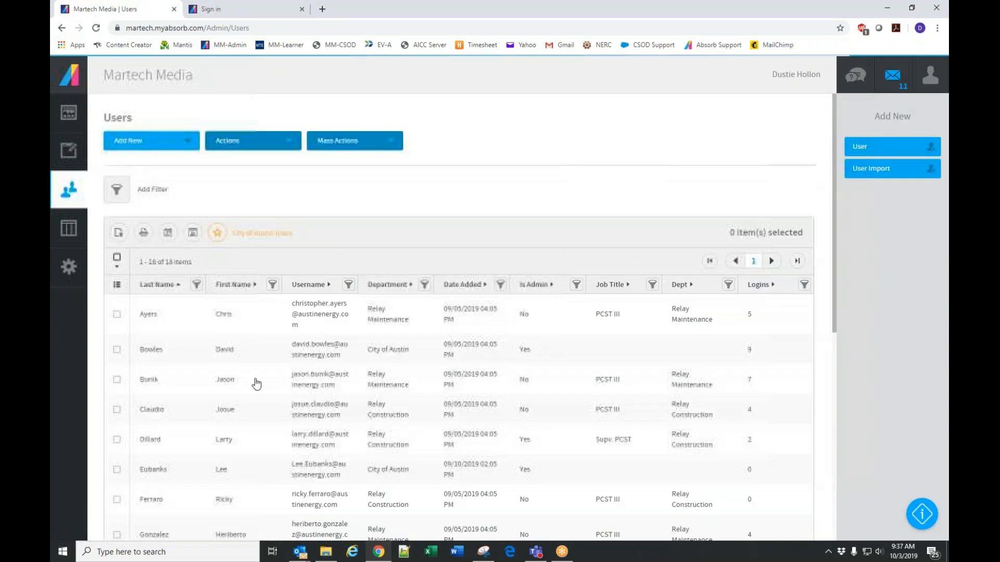
left_click(193, 235)
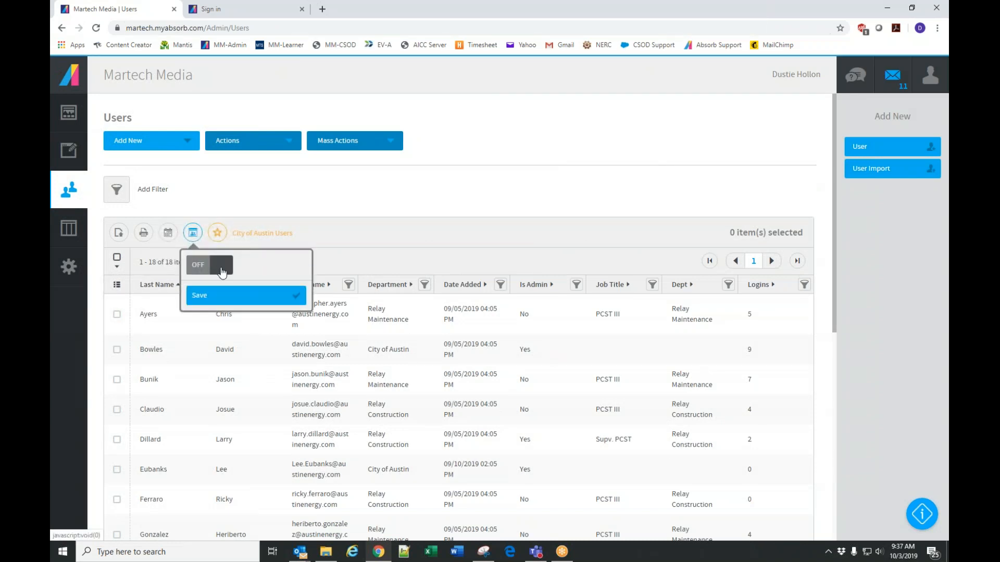
left_click(222, 267)
left_click(257, 309)
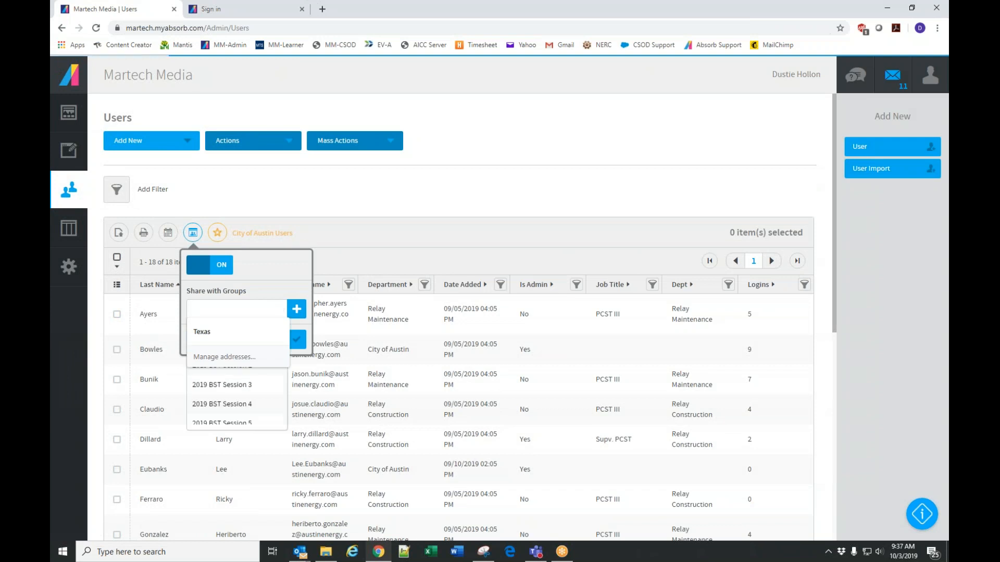
type("atx")
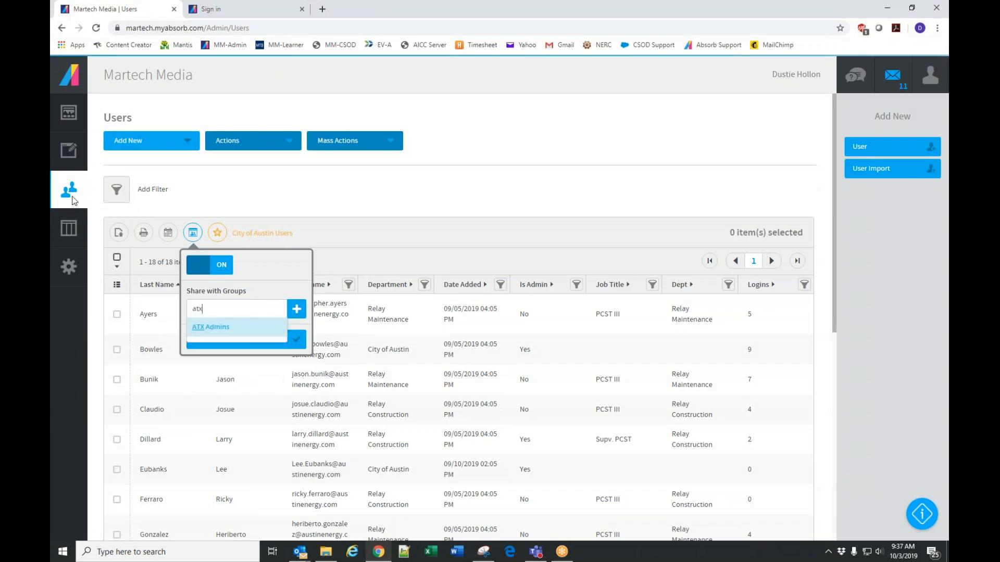
left_click(224, 325)
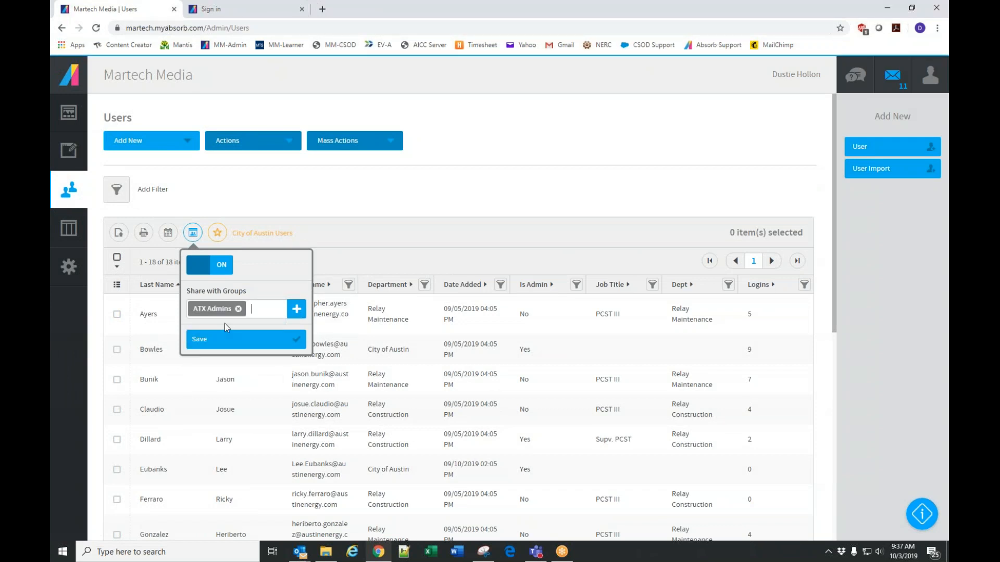
left_click(247, 348)
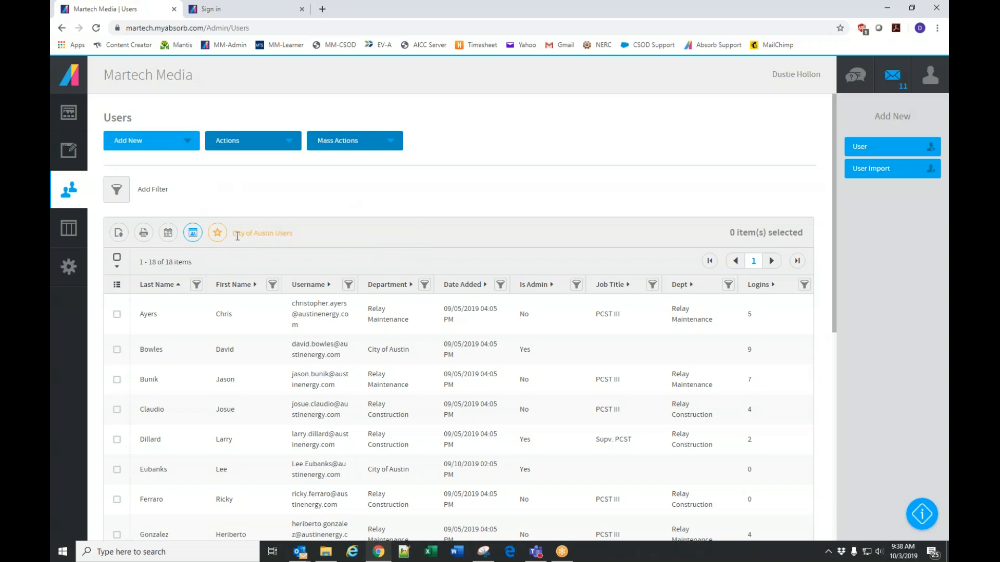
- Check the saved layouts available for the Users report
left_click(218, 234)
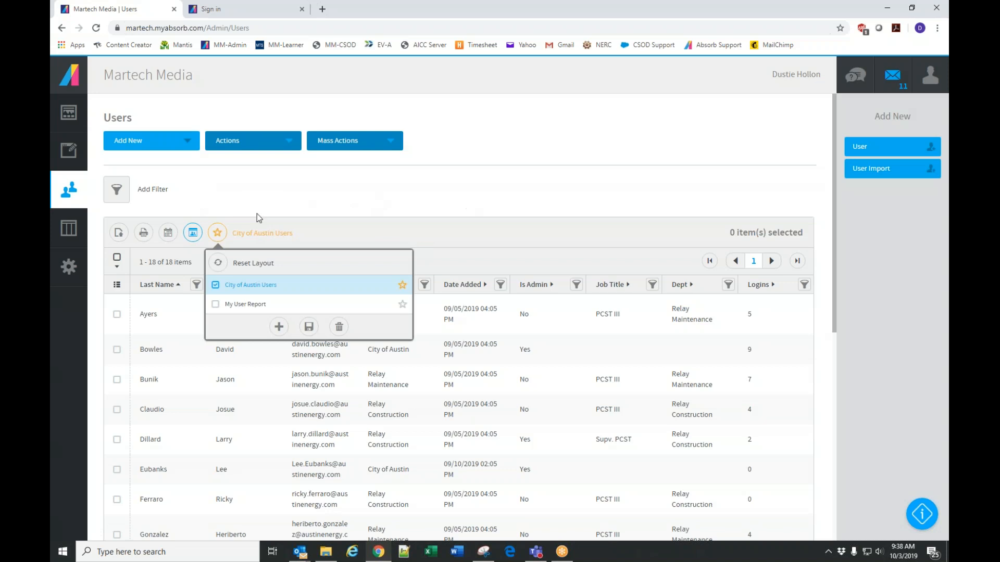
left_click(567, 210)
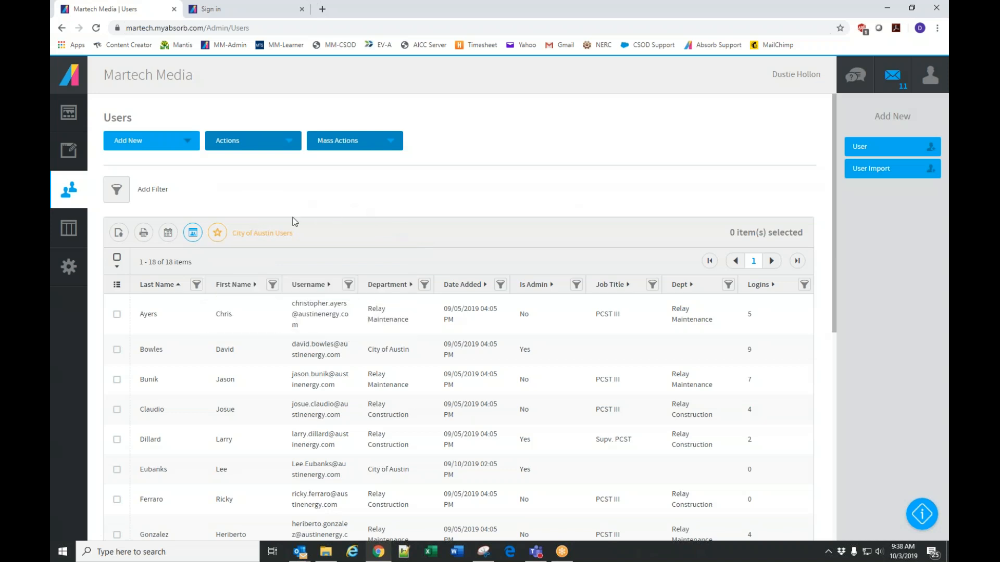
left_click(216, 235)
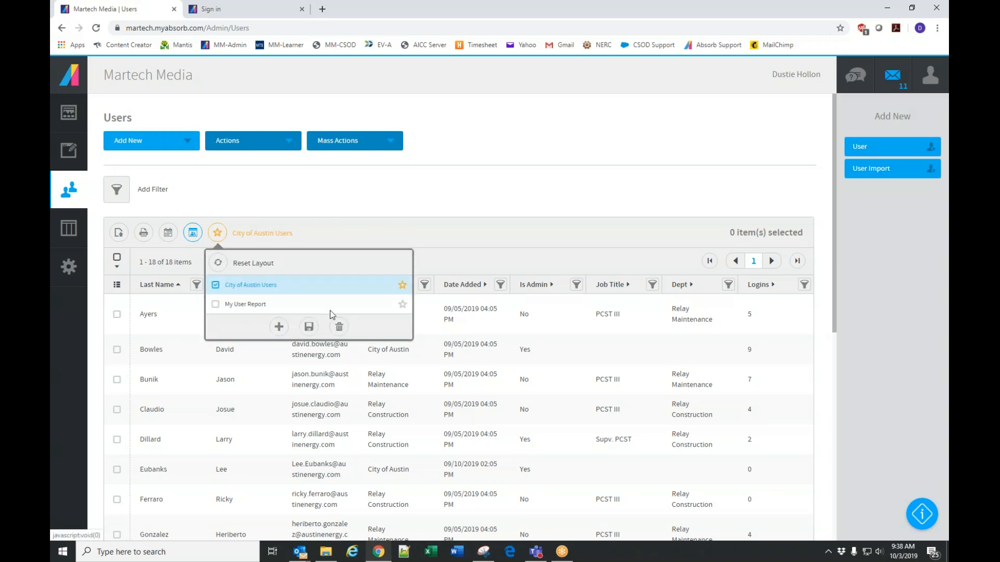
left_click(472, 213)
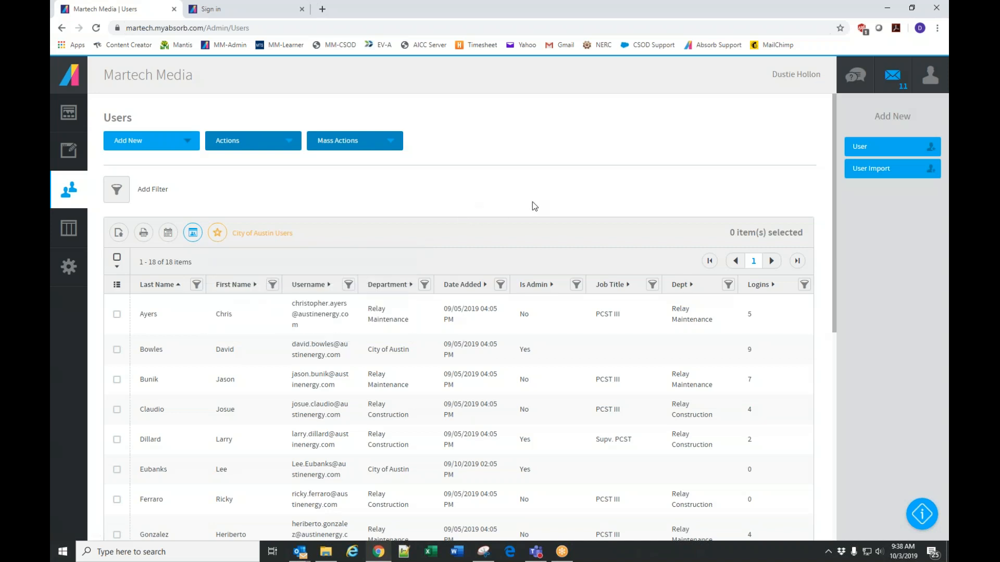
scroll(532, 202, "down", 1)
scroll(529, 202, "up", 1)
- Open the first listed user for editing and review the Info, Details and Account settings
left_click(370, 321)
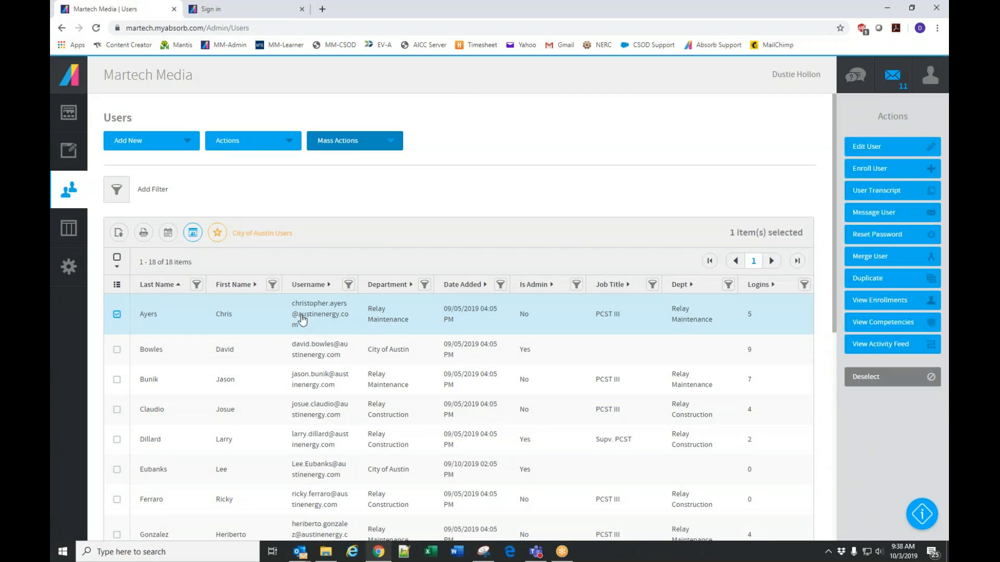
left_click(873, 149)
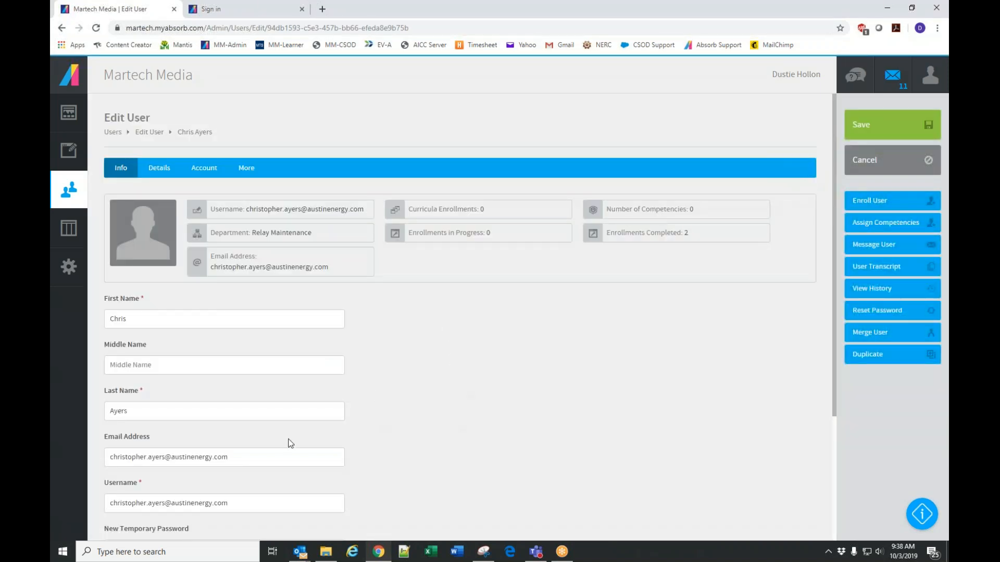
scroll(290, 443, "down", 3)
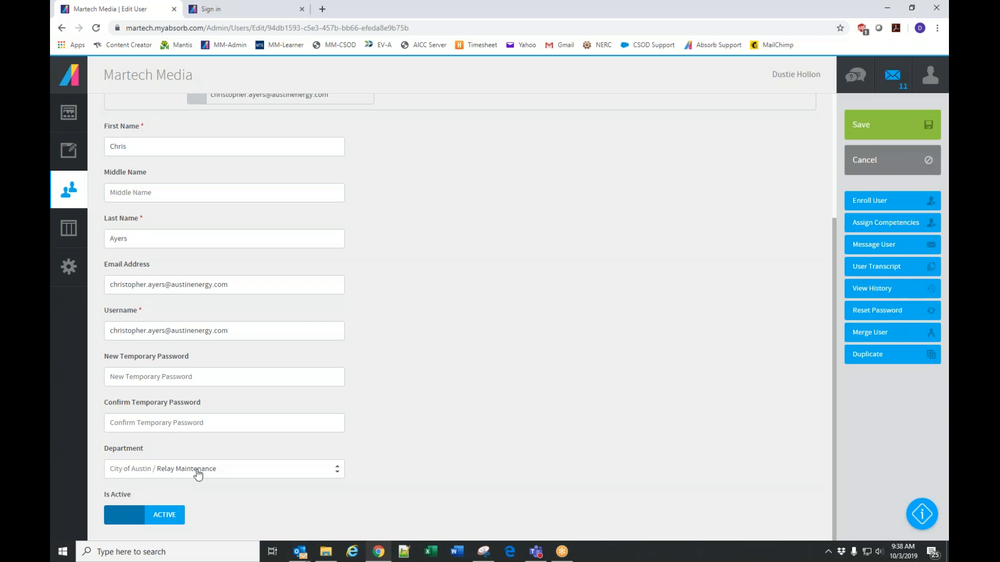
scroll(198, 474, "up", 3)
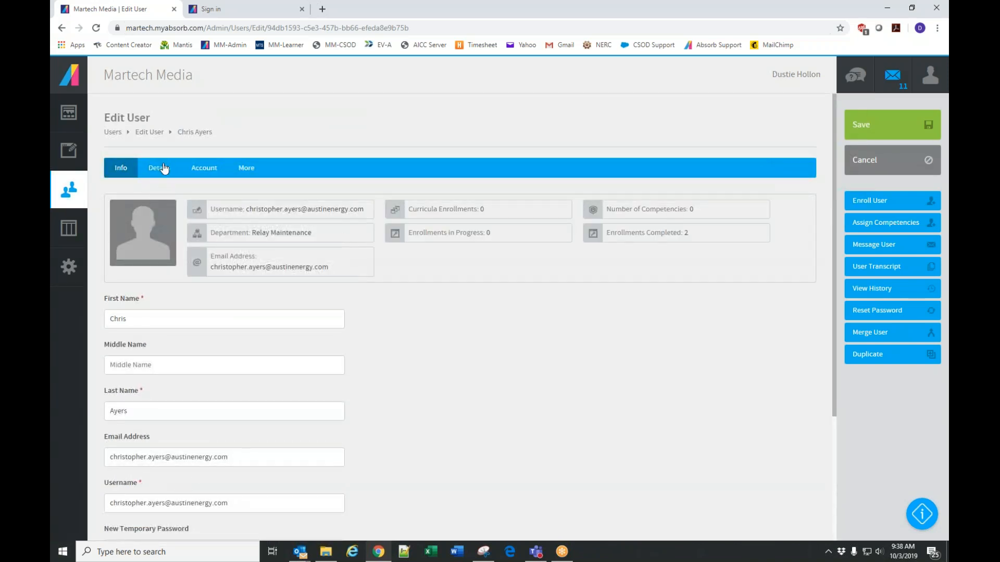
left_click(164, 168)
scroll(396, 375, "down", 4)
scroll(391, 384, "up", 4)
left_click(206, 172)
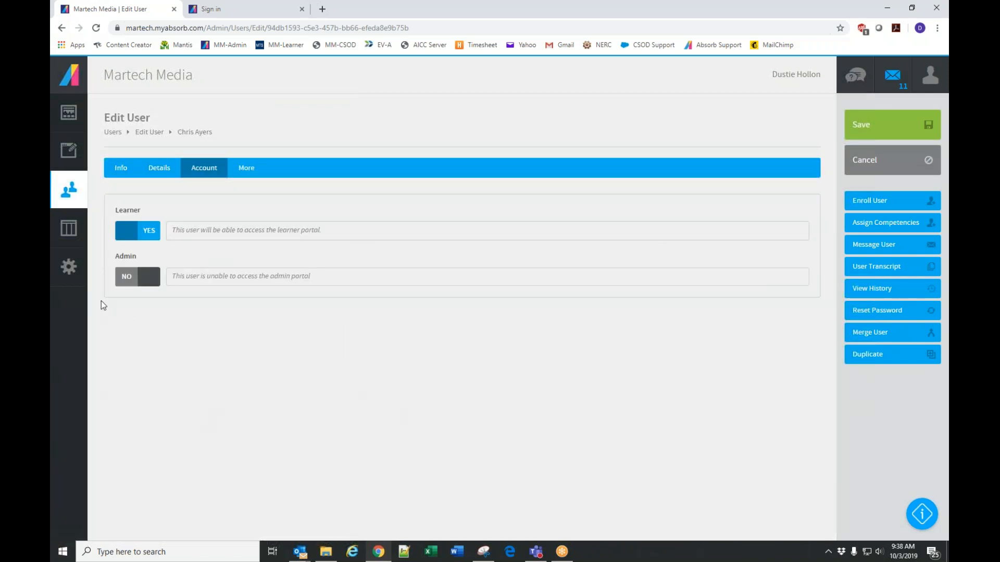
- Enable admin access for the user, managing the Relay Maintenance department and its sub-departments under City of Austin
left_click(152, 283)
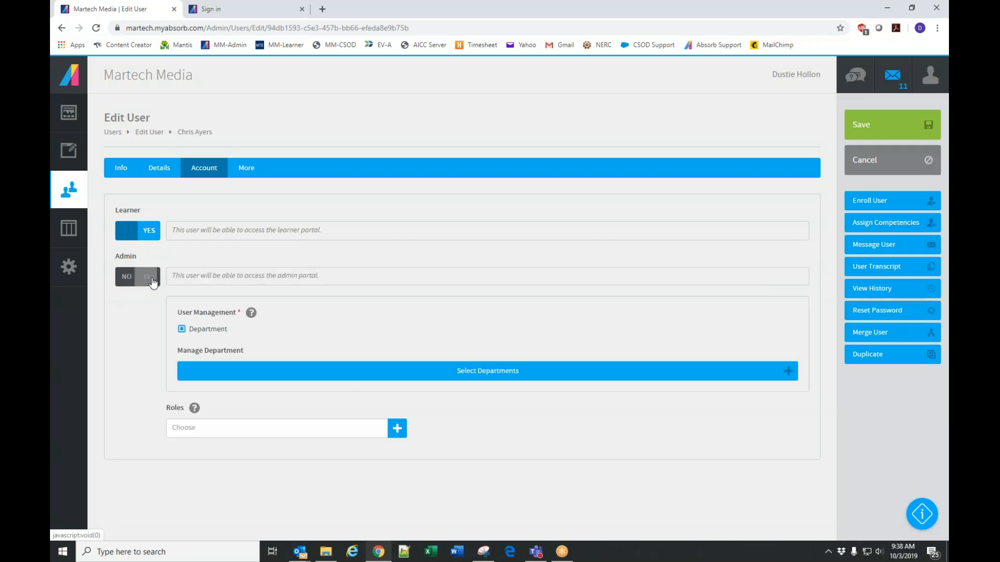
left_click(487, 376)
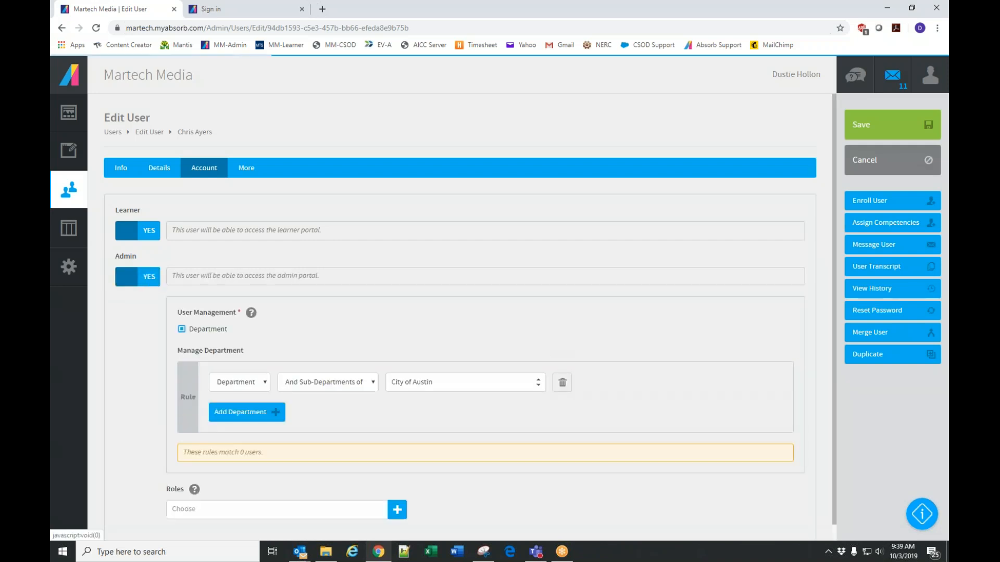
left_click(419, 384)
left_click(406, 423)
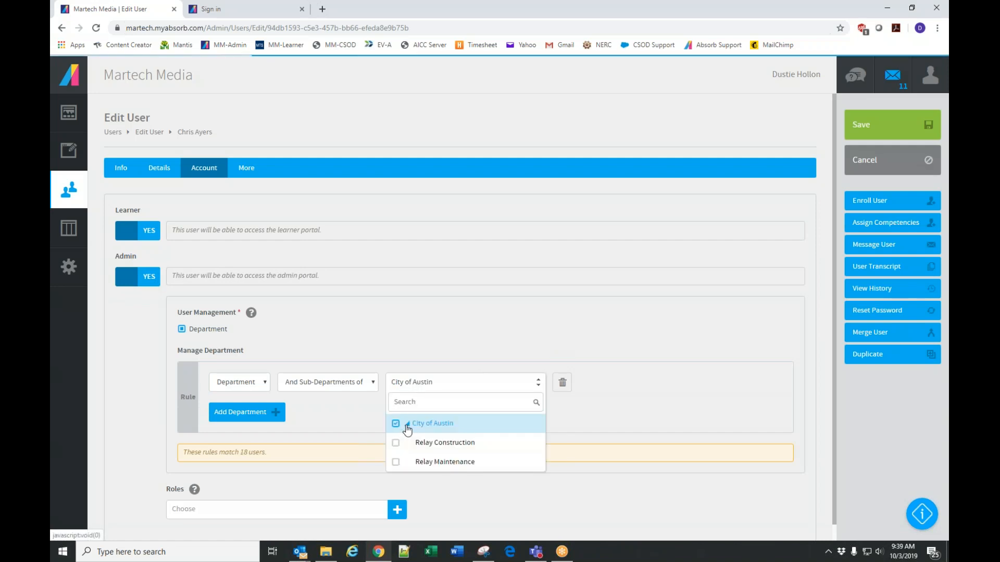
left_click(446, 461)
scroll(514, 448, "down", 1)
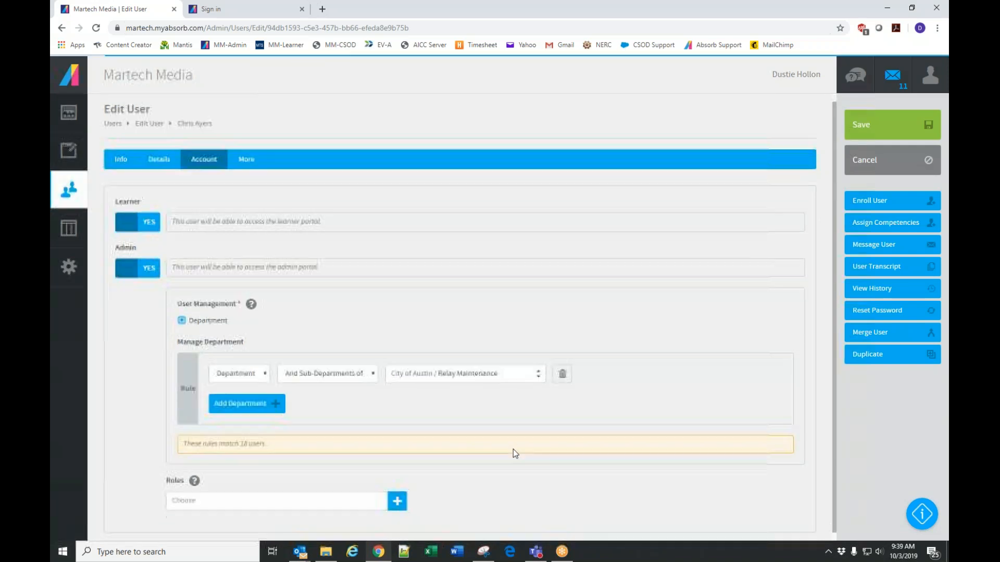
- Assign the user the Department Administrators role and check how many users the department rule matches
left_click(398, 493)
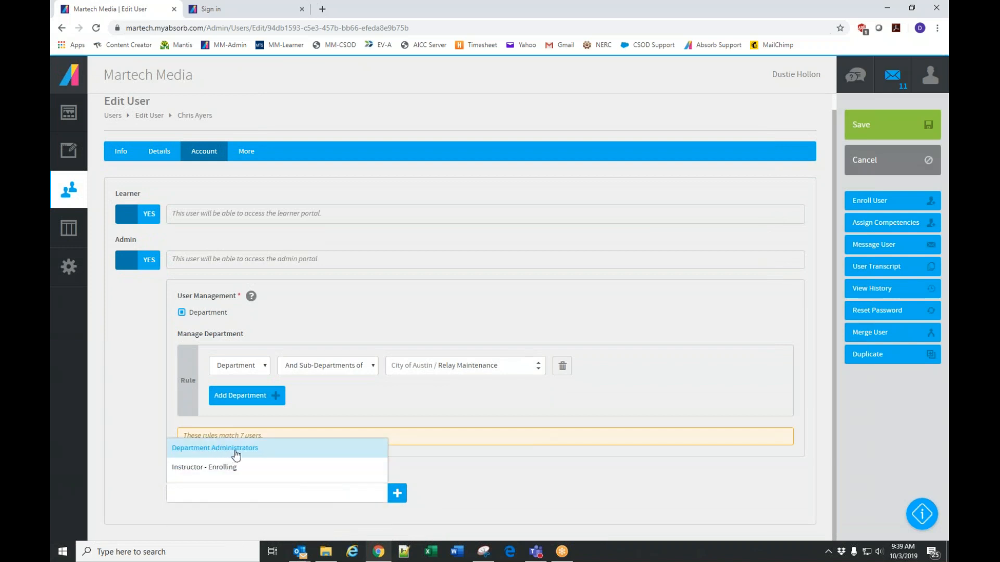
left_click(236, 455)
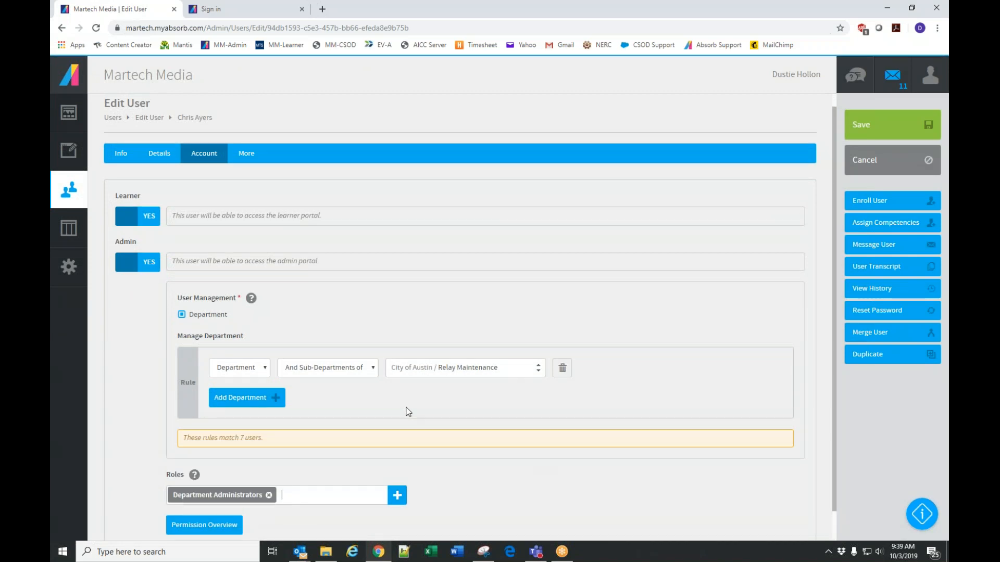
scroll(312, 433, "up", 1)
left_click_drag(184, 450, 263, 452)
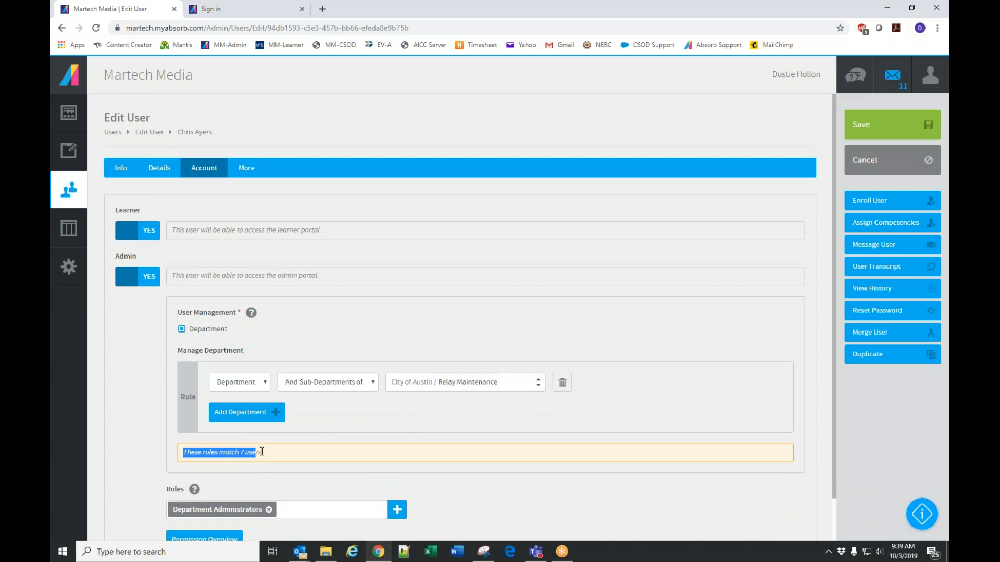
scroll(352, 464, "down", 1)
scroll(359, 441, "down", 1)
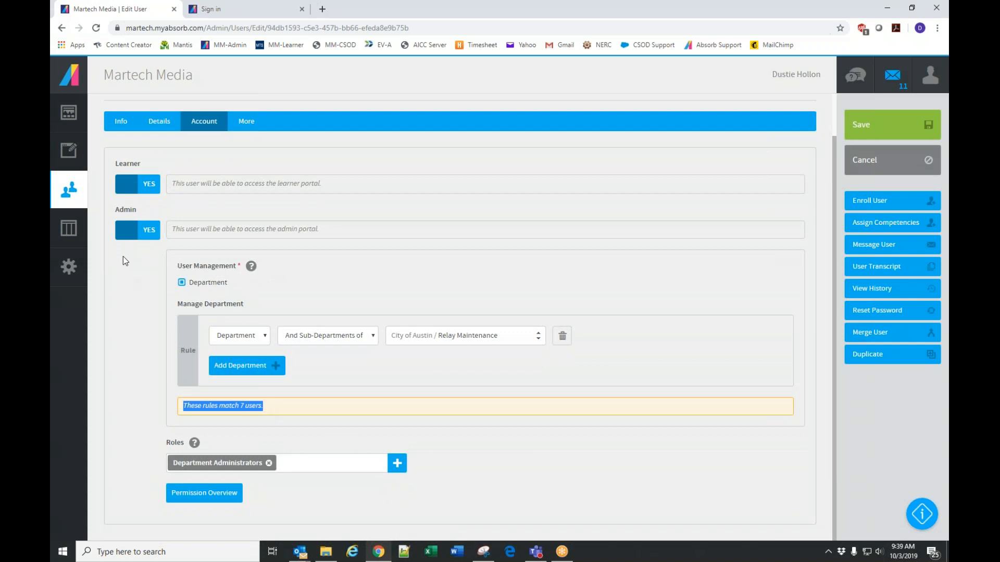
- Turn off the user's admin access and leave the user record without saving the changes
left_click(146, 238)
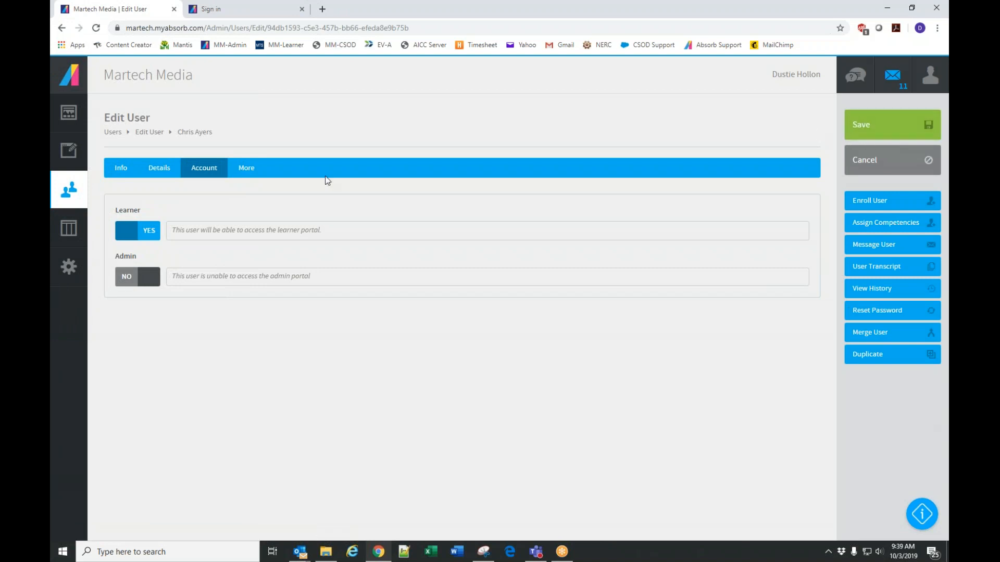
left_click(874, 159)
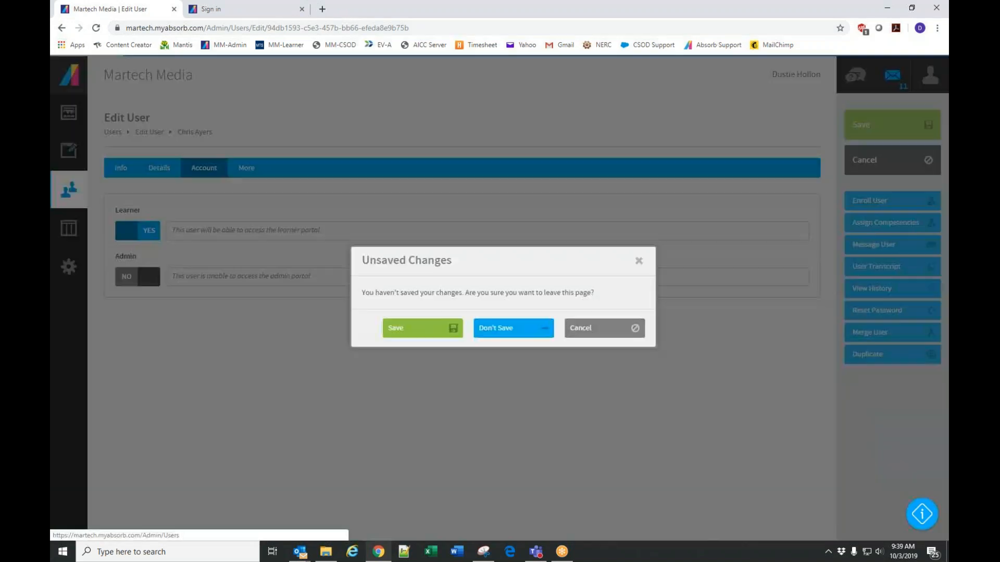
left_click(510, 334)
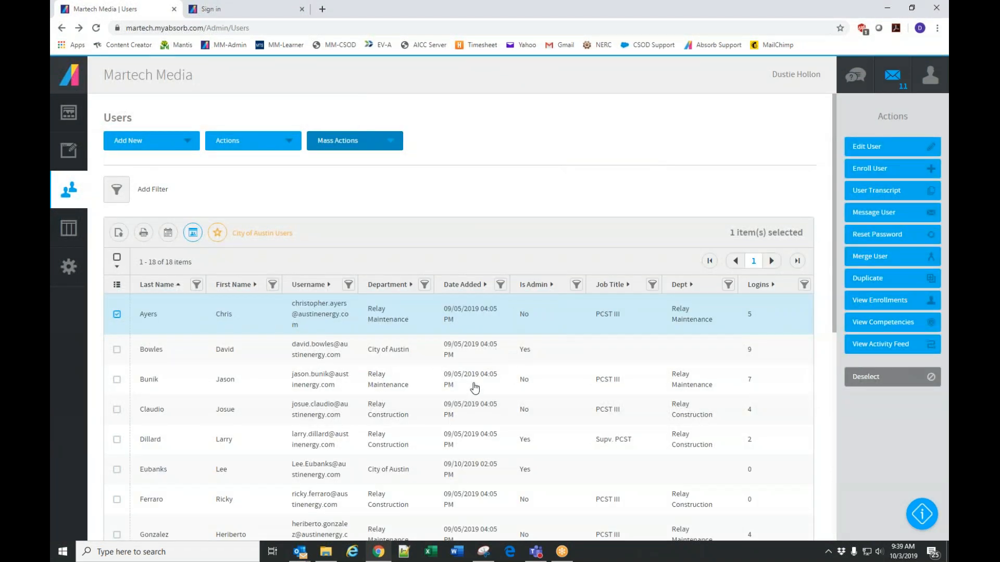
- Review the Departments list with its option for adding a department, and return to the Users list
left_click(67, 194)
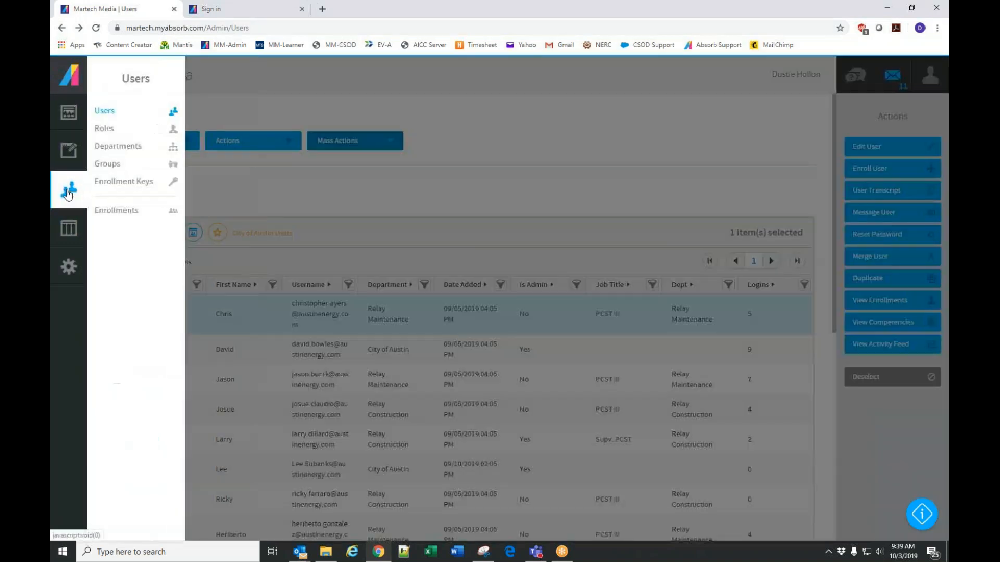
left_click(118, 151)
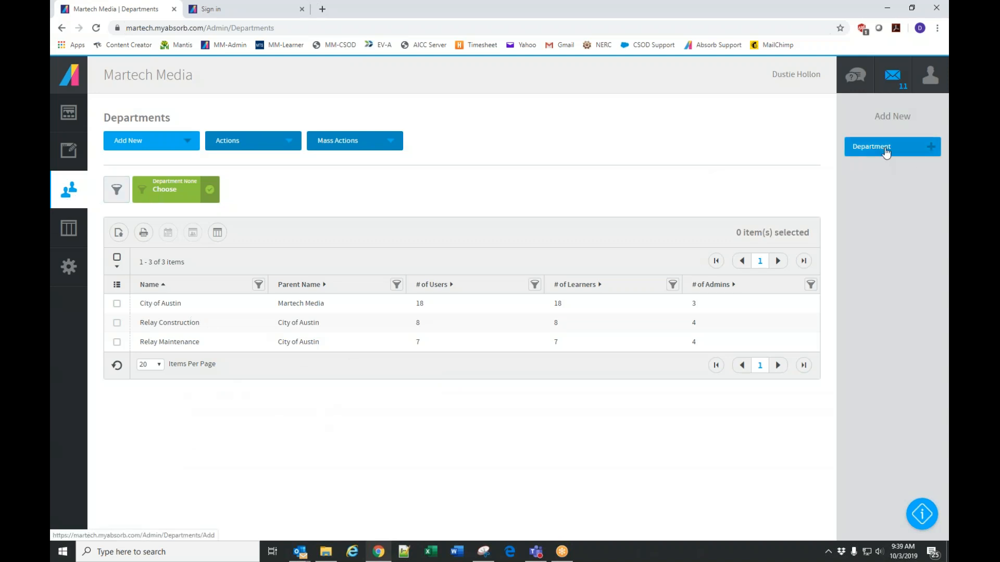
mouse_move(107, 139)
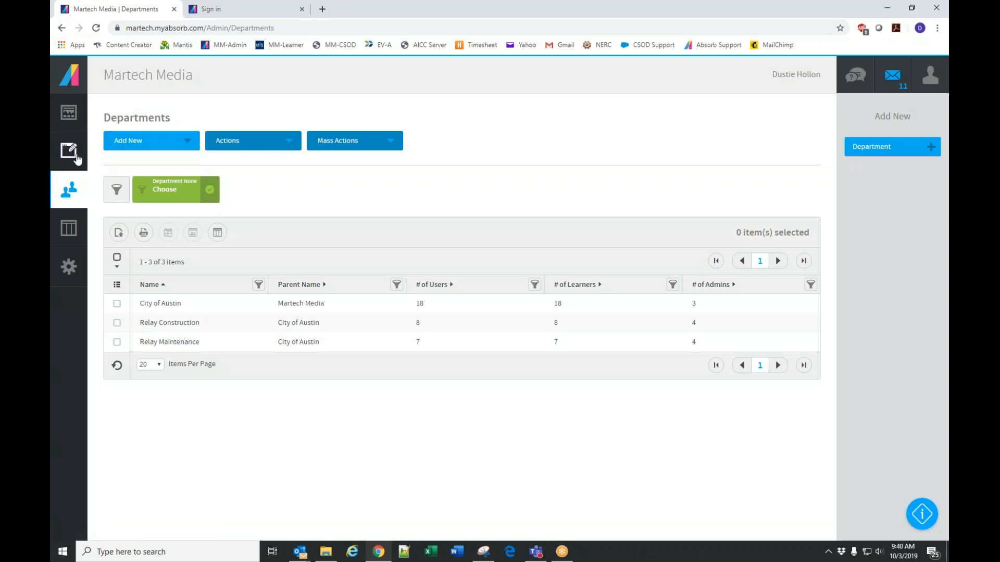
left_click(69, 189)
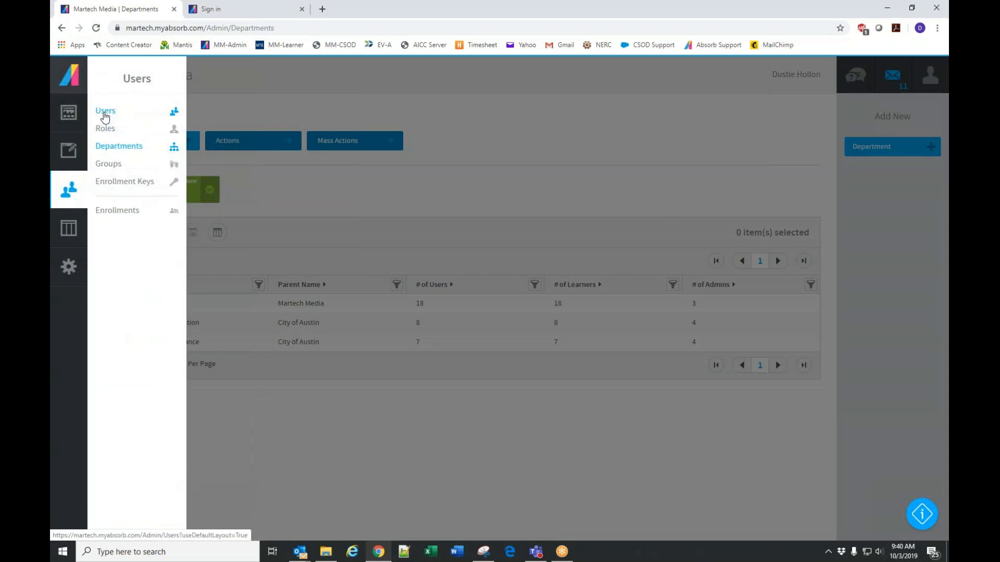
left_click(105, 113)
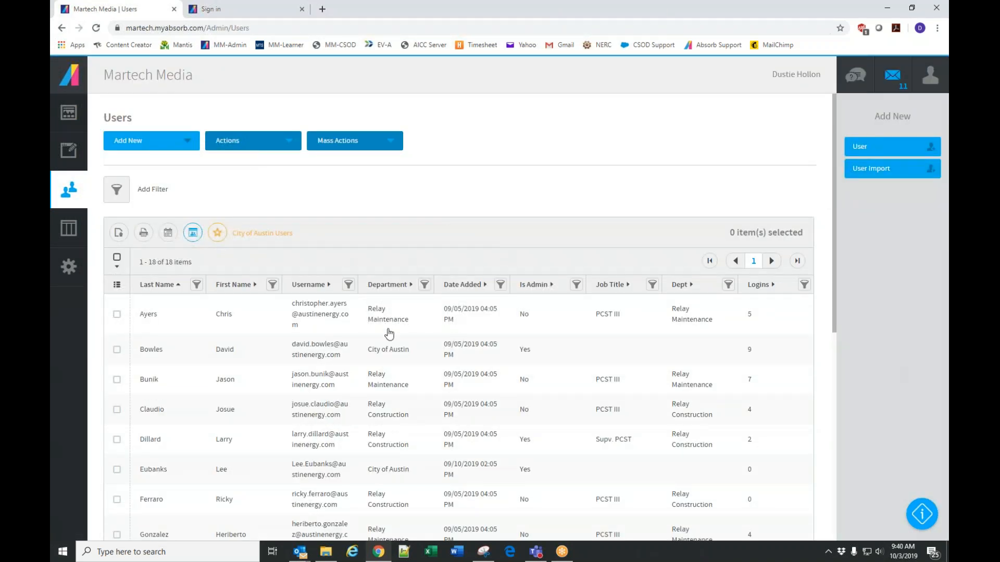
- Open the first listed user's transcript and review the course enrollments
left_click(219, 322)
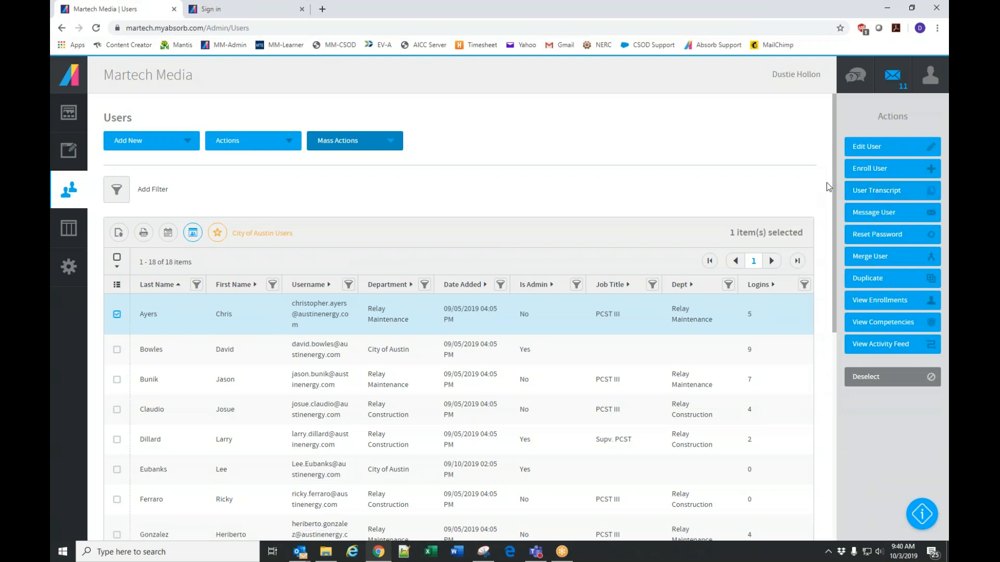
left_click(885, 190)
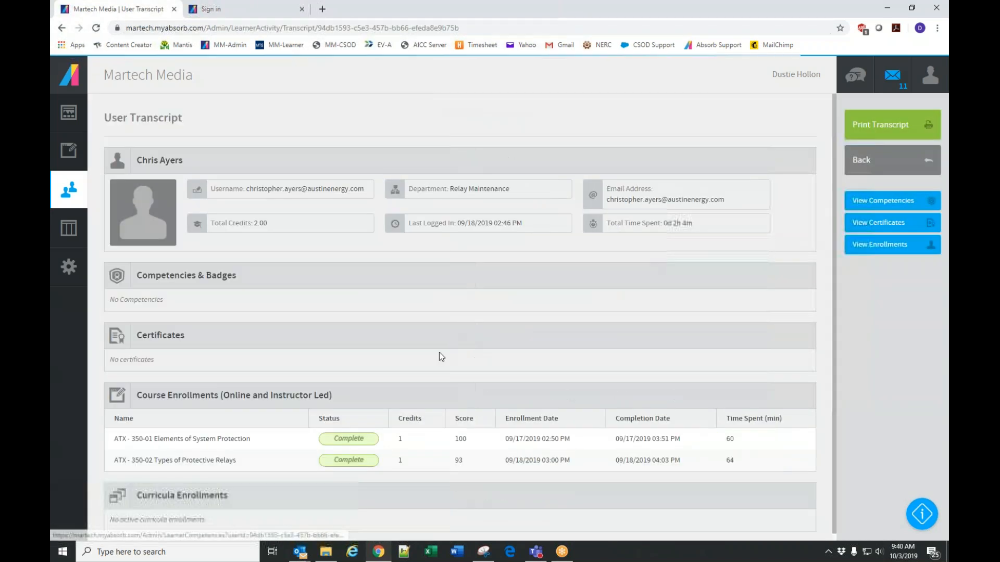
scroll(523, 389, "down", 1)
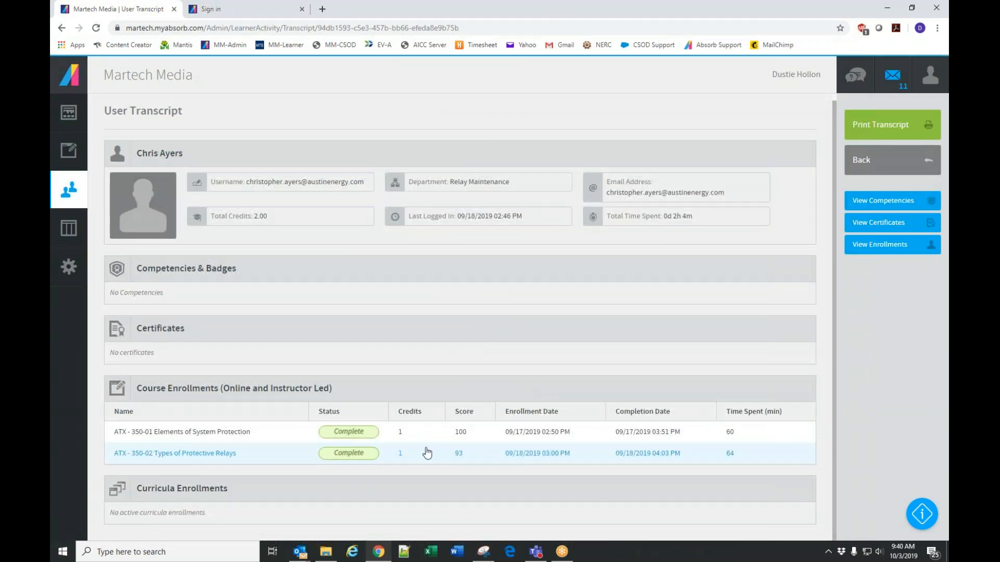
- Review the user's ATX - 350-02 Types of Protective Relays activity, leaving it unsaved, and return to the Users list
left_click(558, 458)
scroll(562, 379, "down", 3)
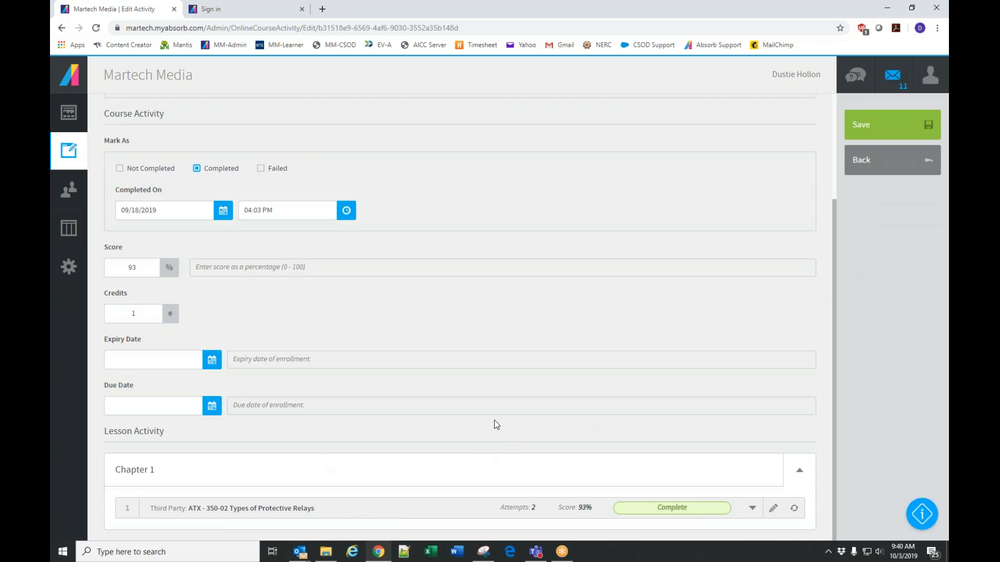
scroll(415, 336, "up", 3)
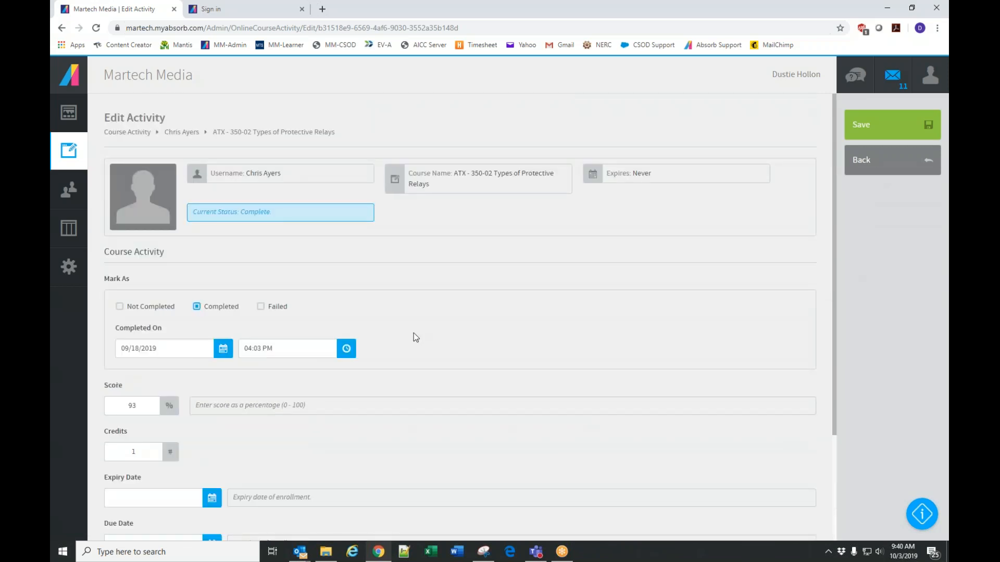
left_click(882, 165)
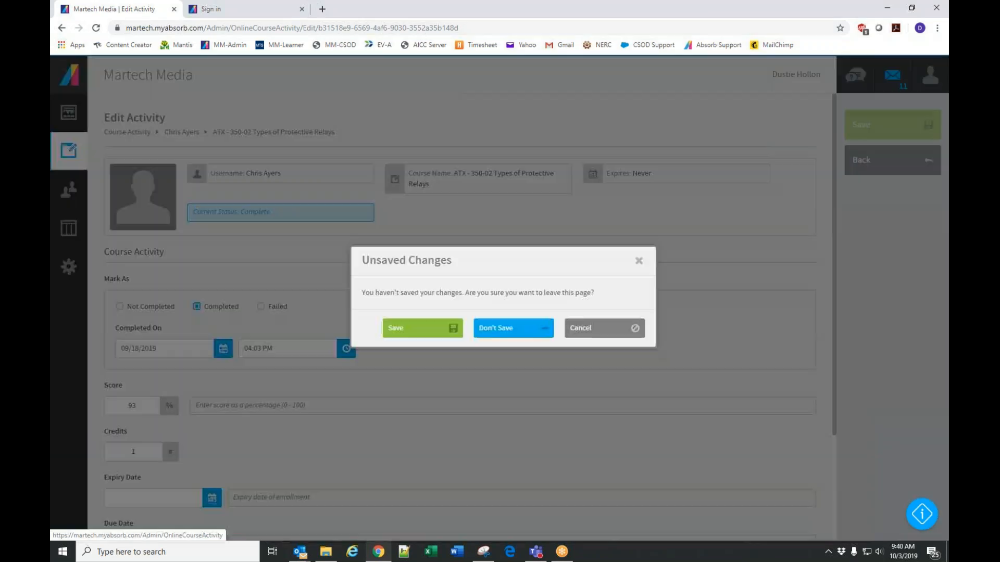
left_click(520, 328)
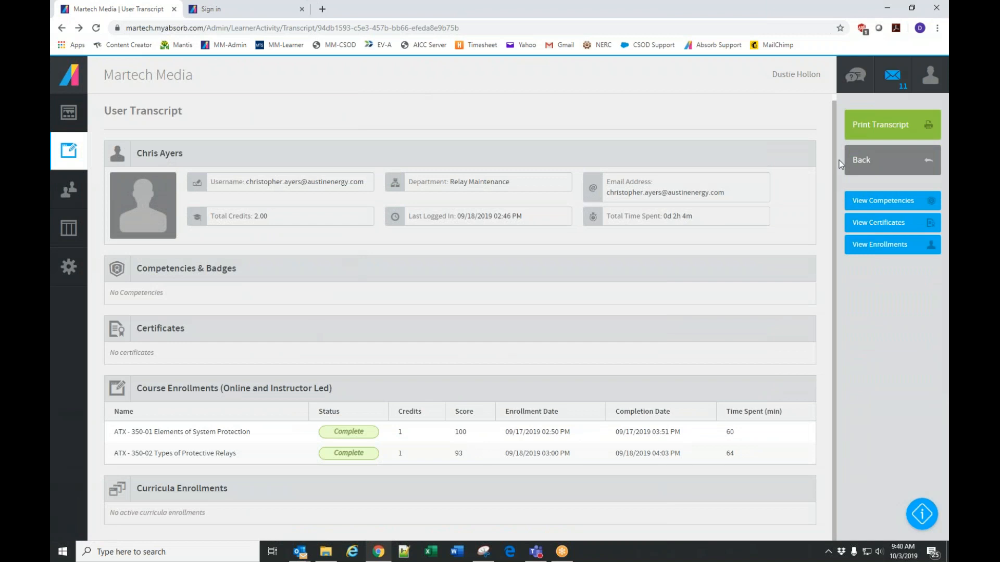
left_click(865, 161)
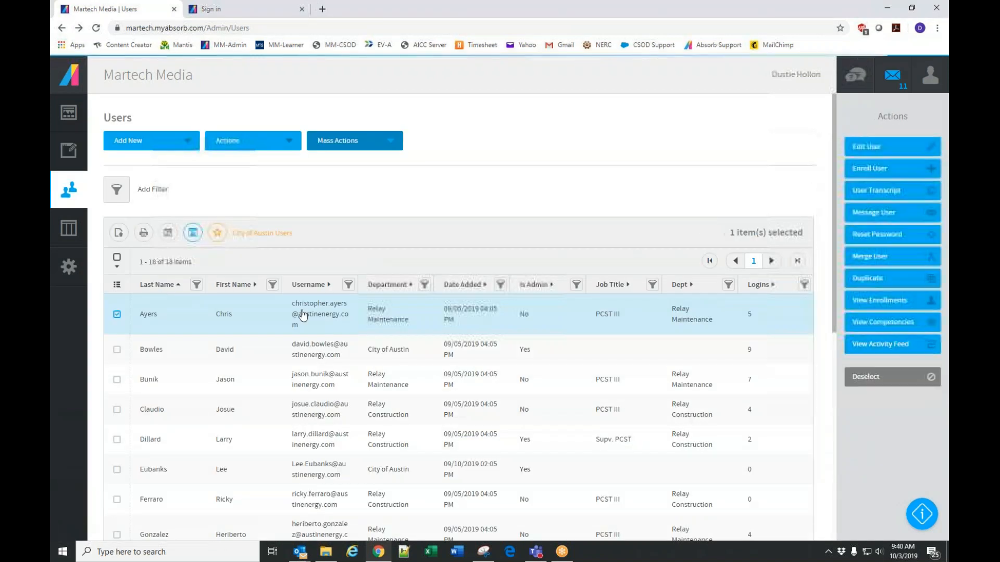
- Open the transcript of the City of Austin user added 04/04/2019 and review the course and curricula enrollments
scroll(584, 362, "down", 4)
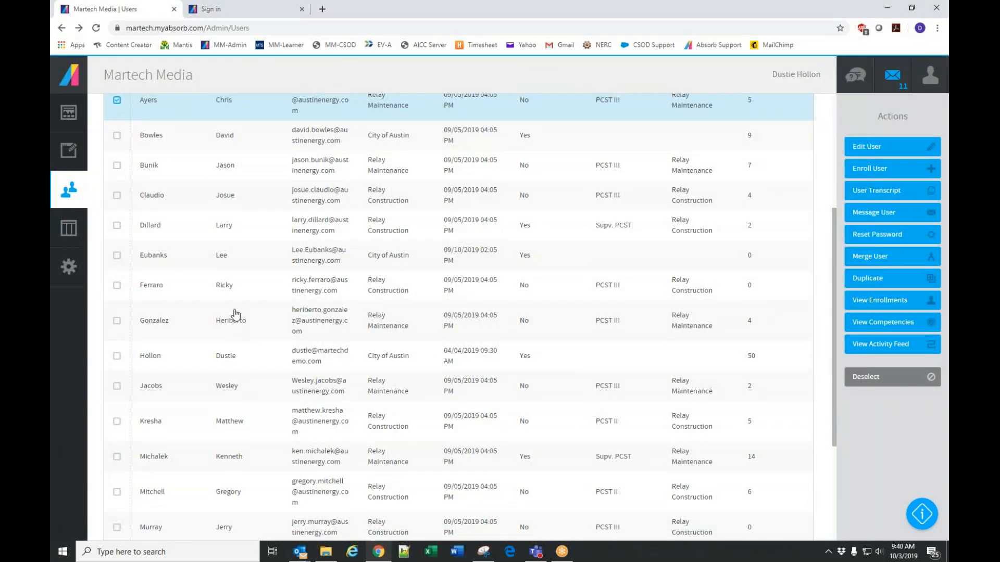
scroll(256, 263, "down", 3)
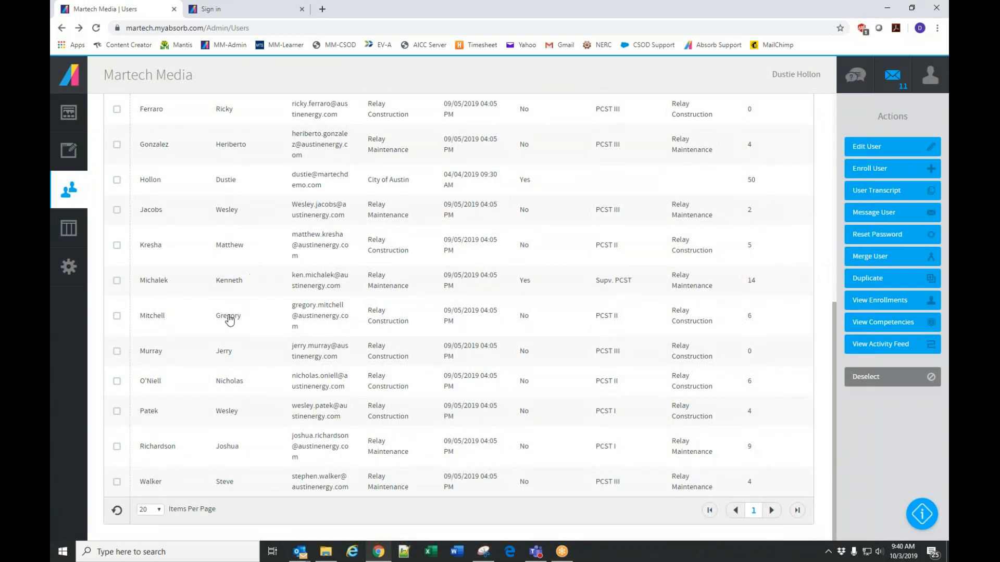
scroll(229, 318, "up", 2)
left_click(216, 286)
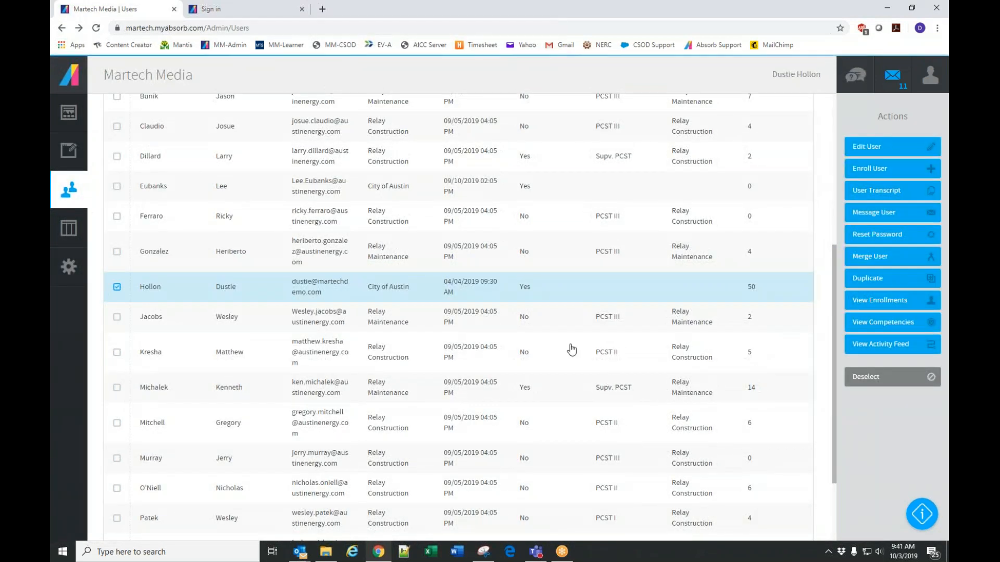
left_click(879, 193)
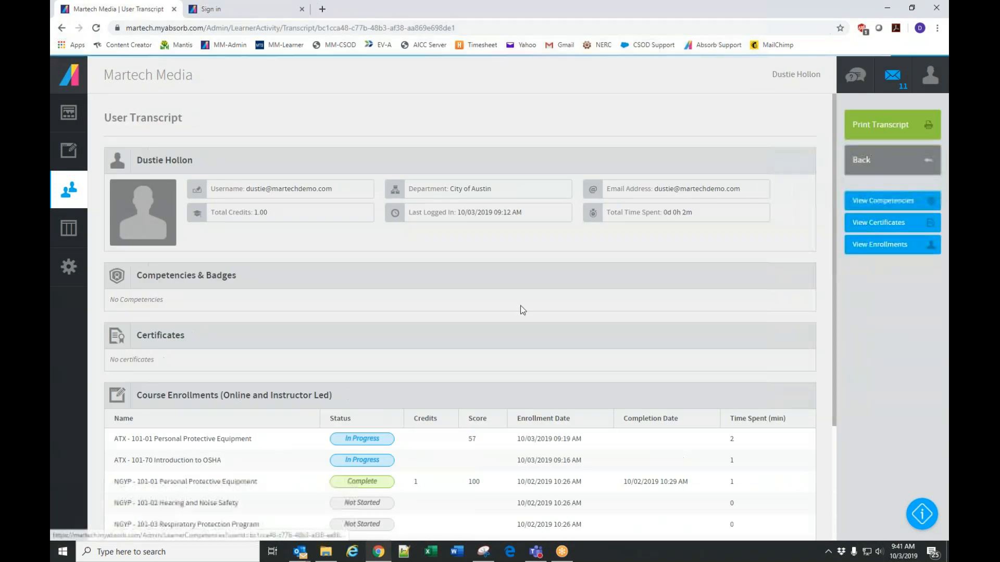
scroll(501, 430, "down", 3)
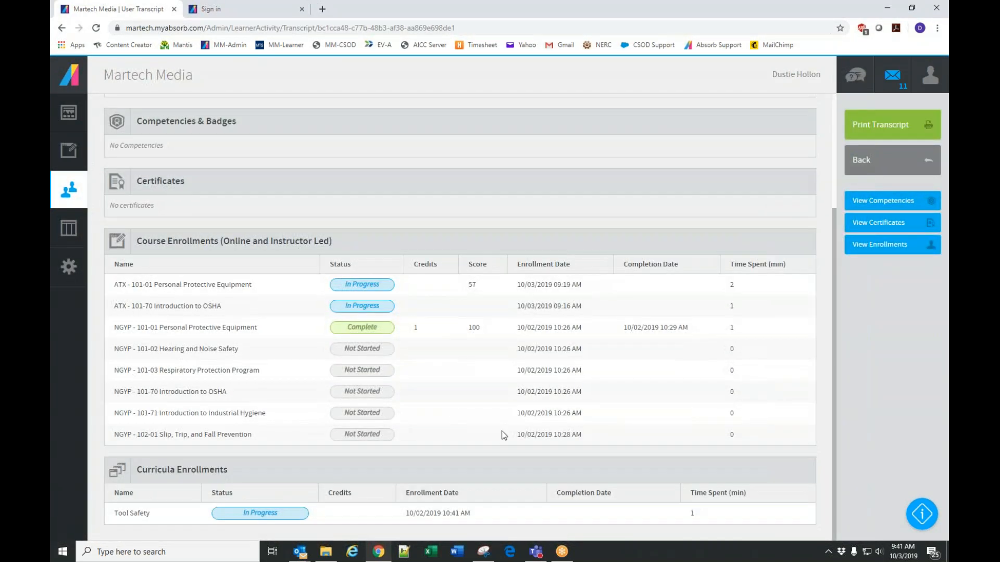
- Mark the user's ATX - 101-01 Personal Protective Equipment course as Completed with a score of 70% and save the activity
left_click(359, 291)
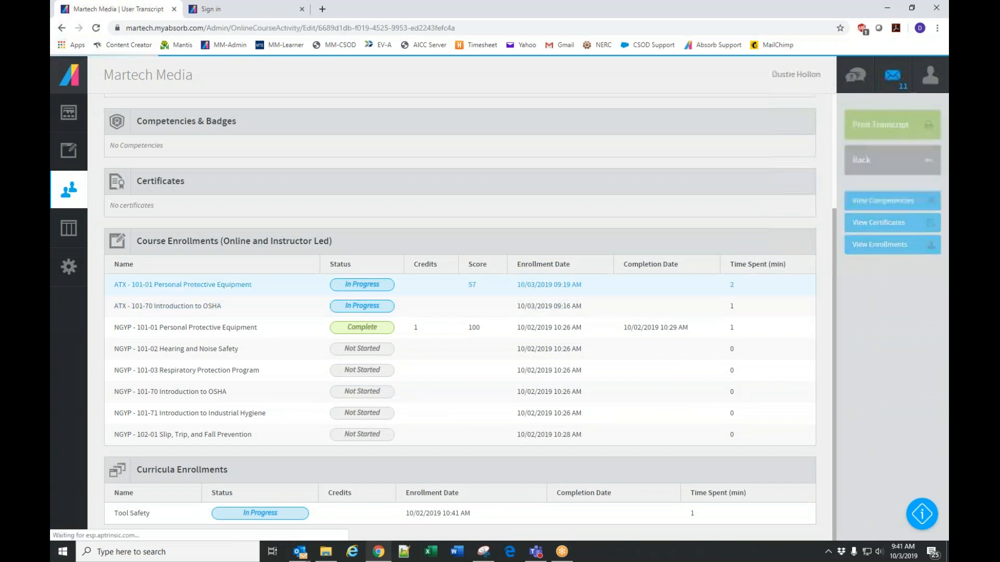
scroll(354, 292, "down", 3)
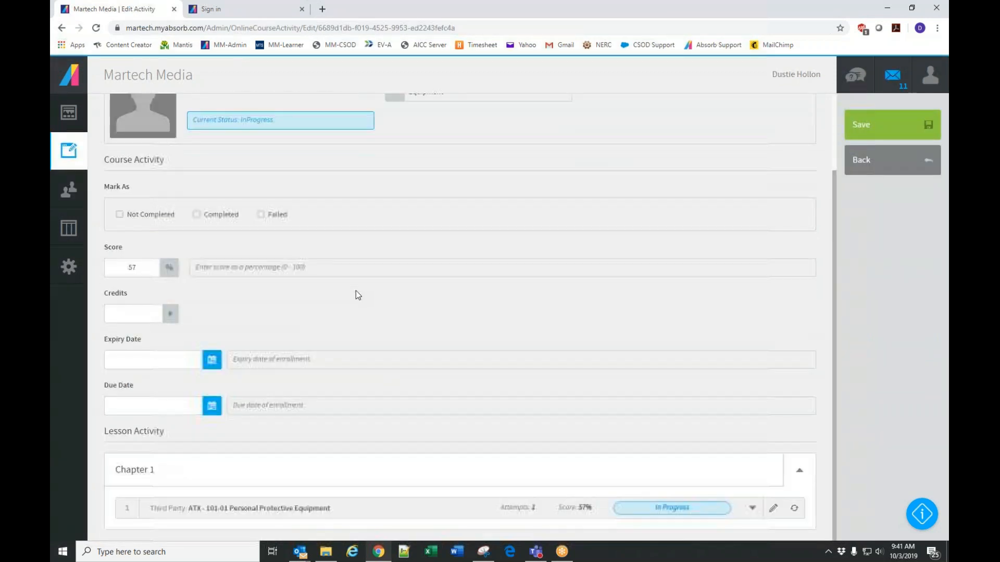
left_click(196, 215)
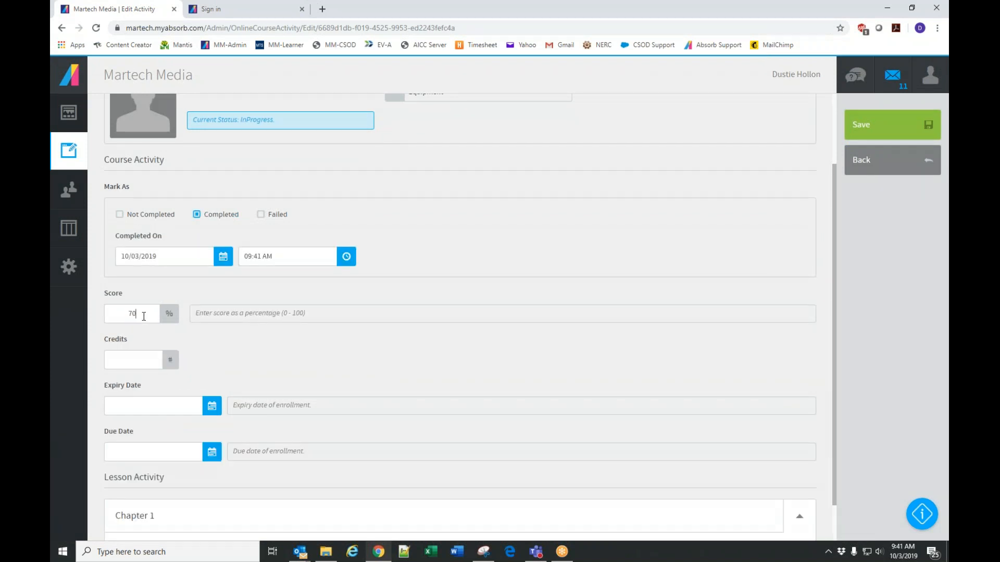
scroll(404, 404, "down", 2)
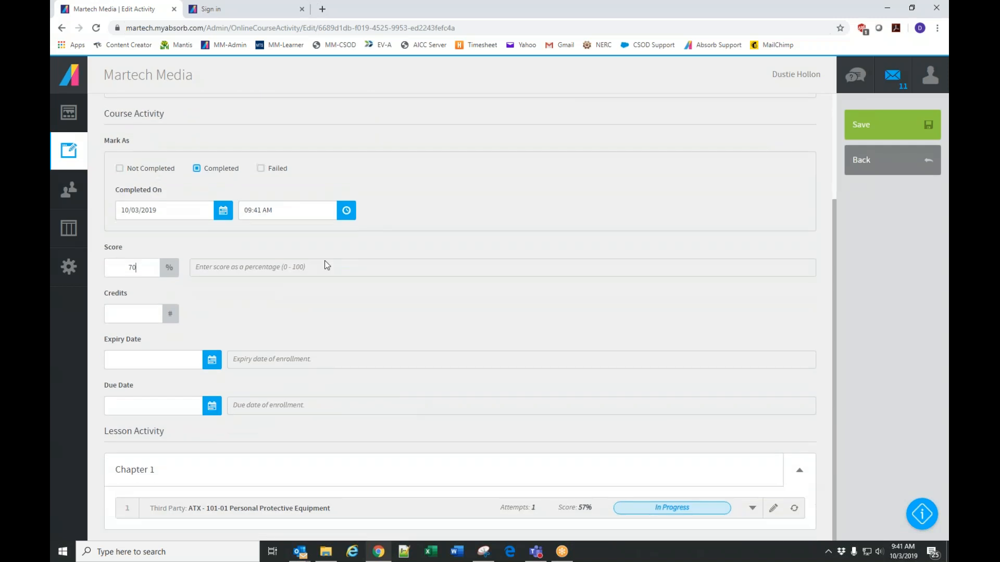
left_click(864, 127)
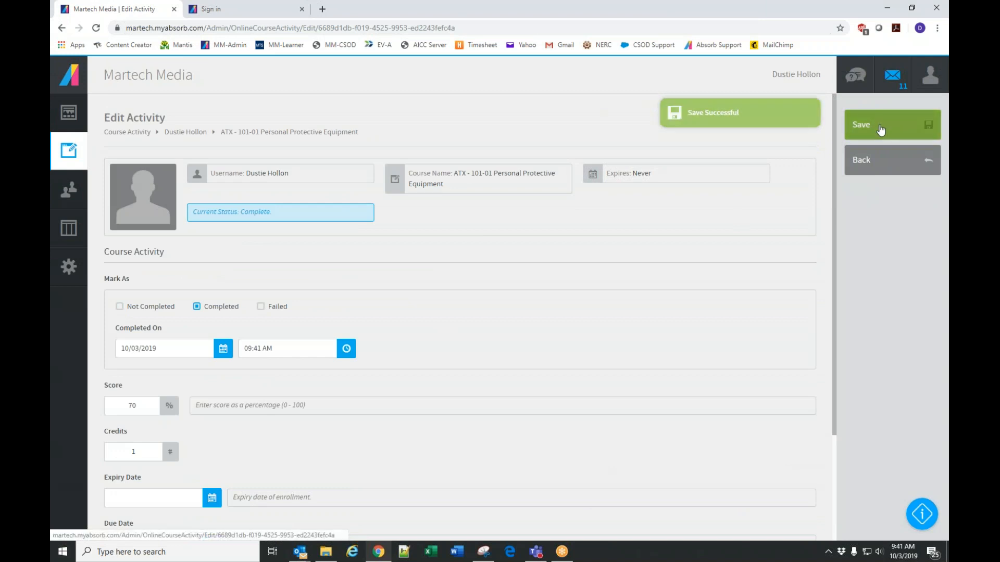
- Check the updated course enrollments on the user's transcript and return to the Users list
left_click(865, 167)
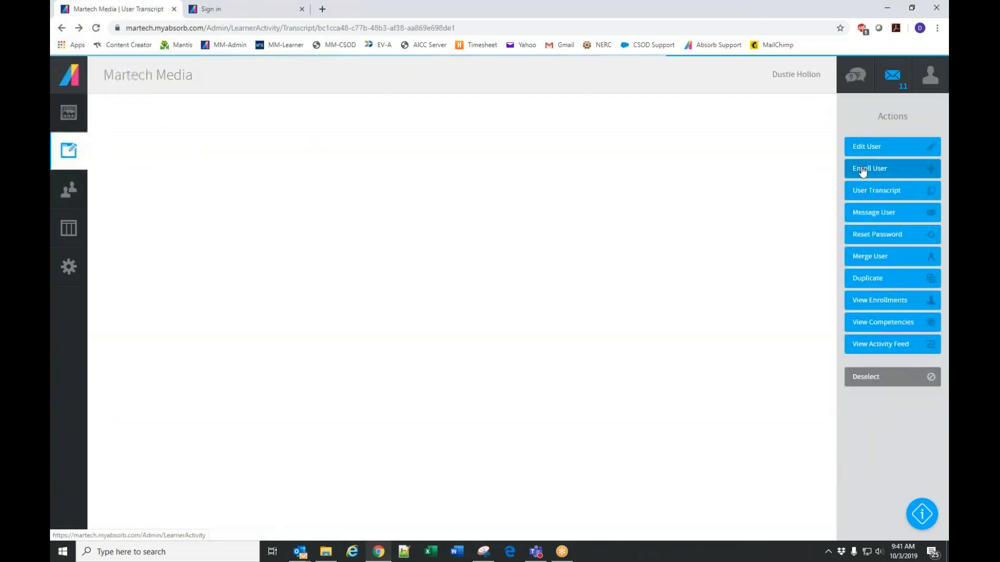
scroll(483, 412, "down", 3)
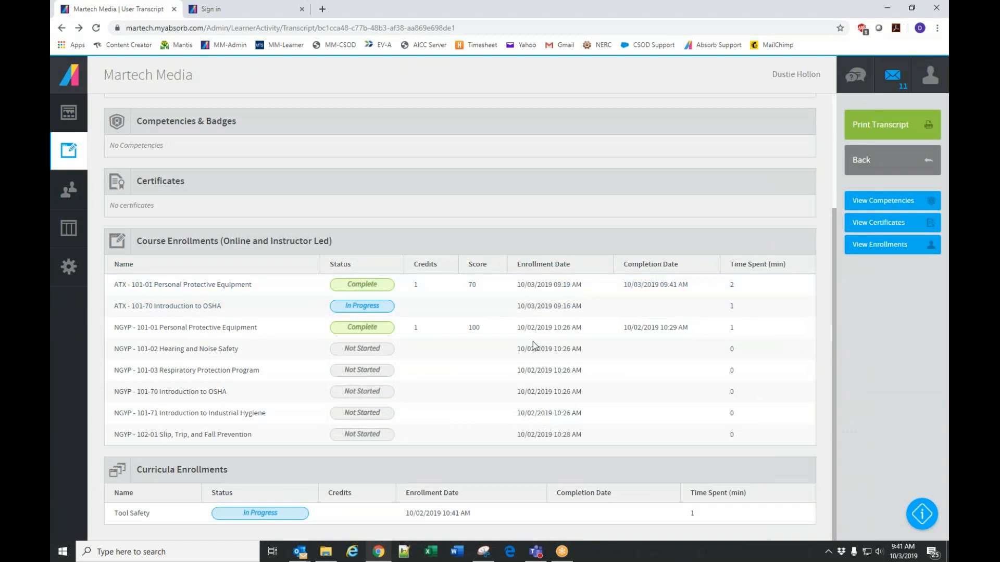
scroll(529, 353, "up", 3)
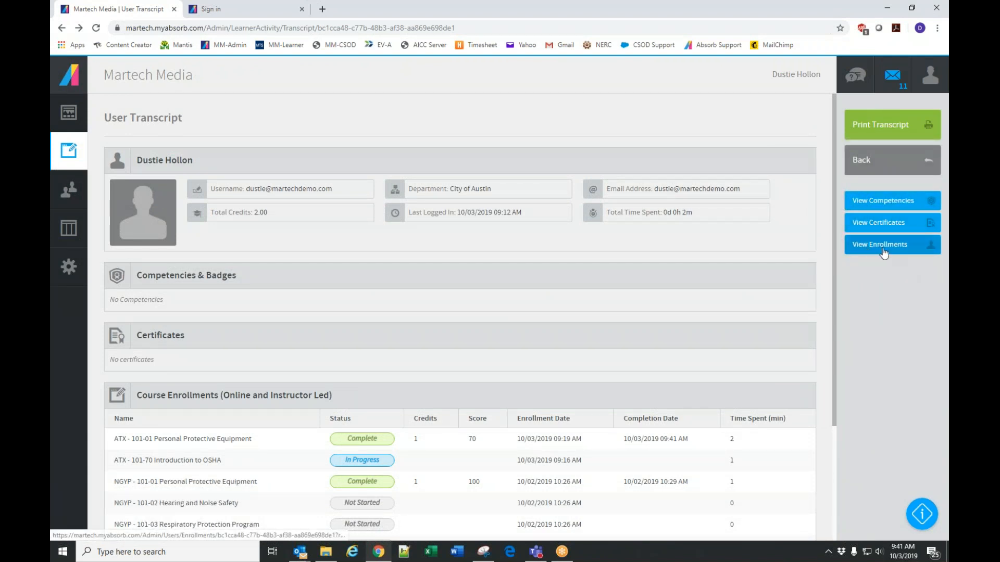
left_click(888, 166)
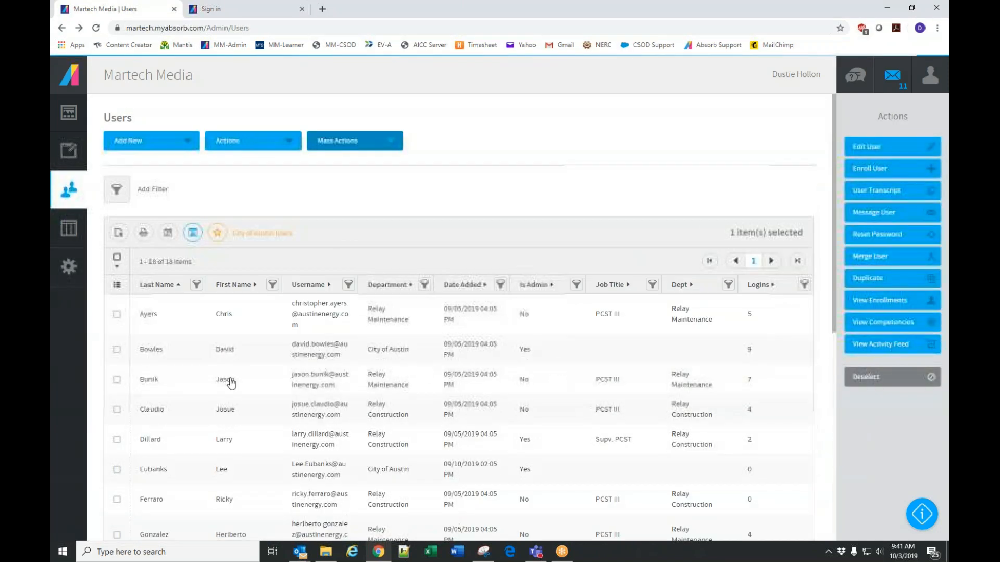
- View the second listed user's enrollments and check the actions available for the ATX - 425-02 Troubleshooting DC Circuits enrollment
left_click(224, 350)
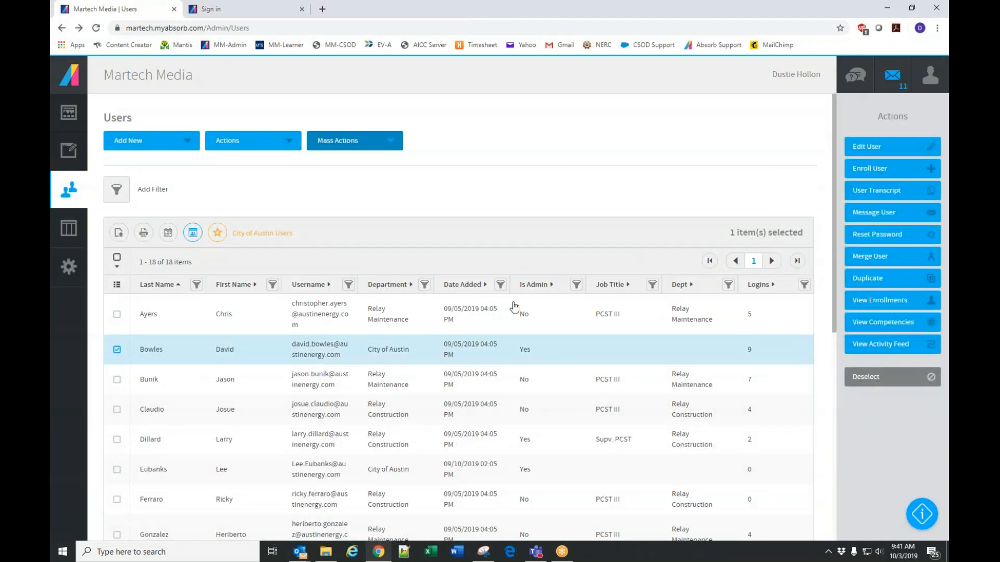
left_click(871, 301)
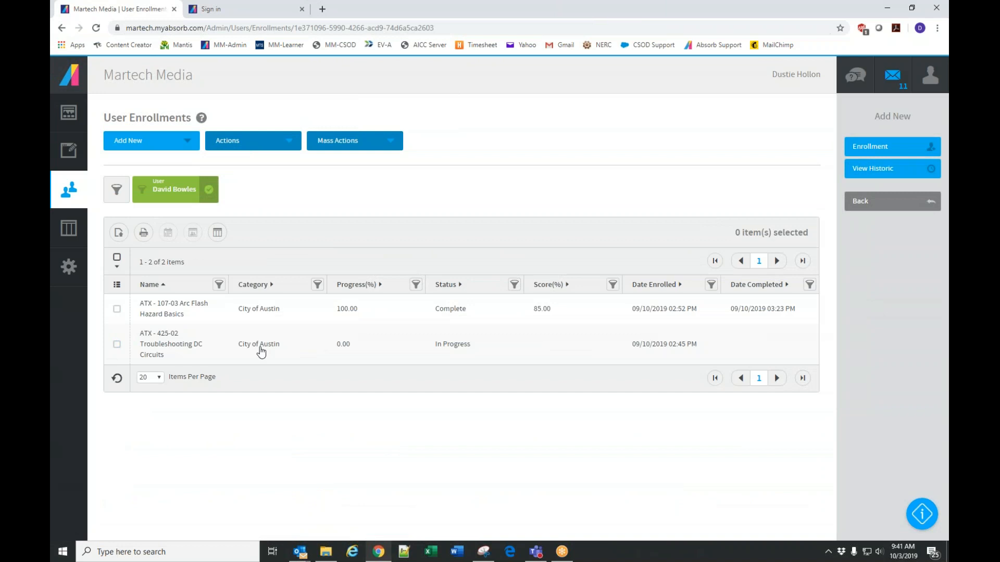
left_click(322, 339)
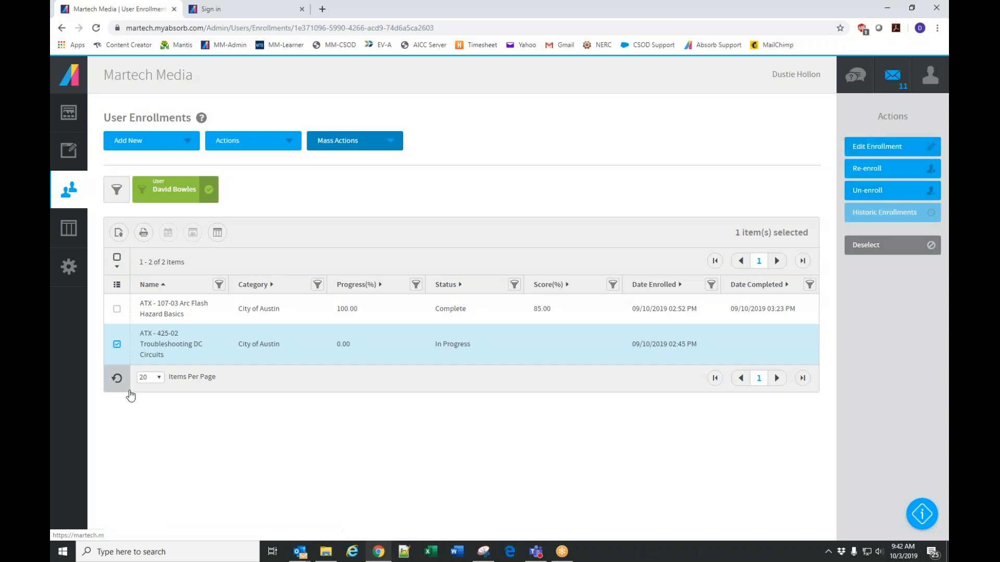
left_click(902, 253)
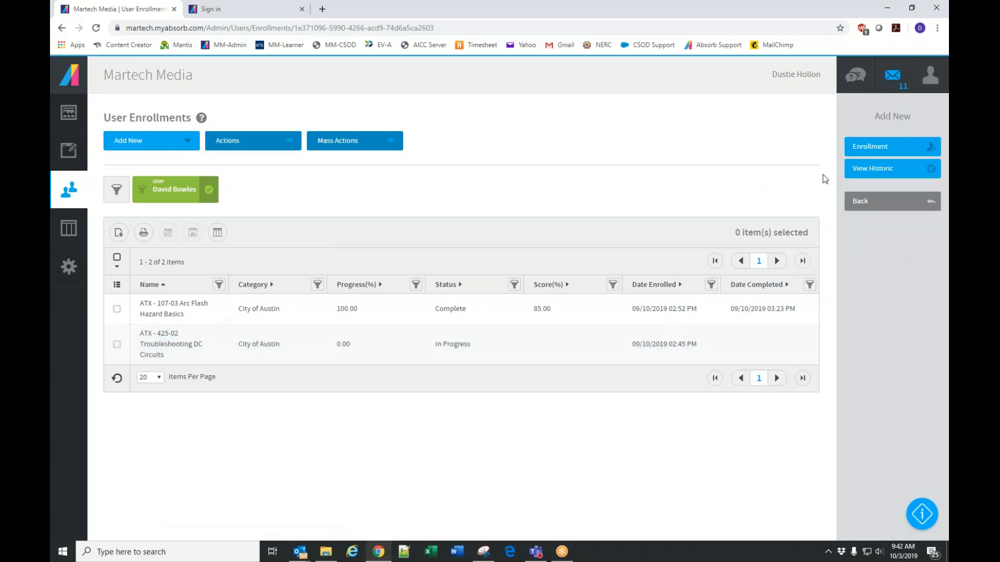
- Start a new enrollment for the user to view the available course categories, cancel it and return to the Users list
left_click(877, 151)
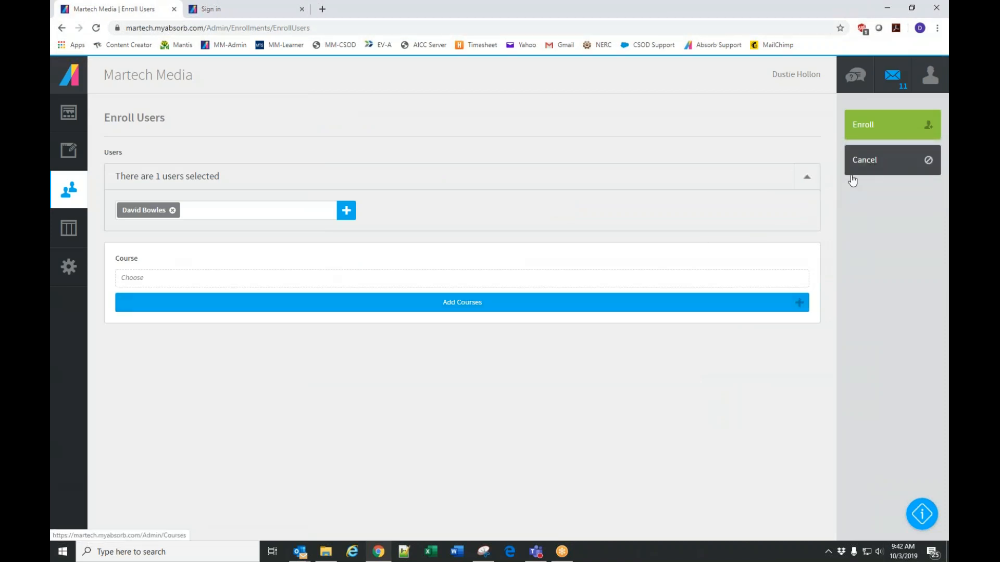
left_click(477, 303)
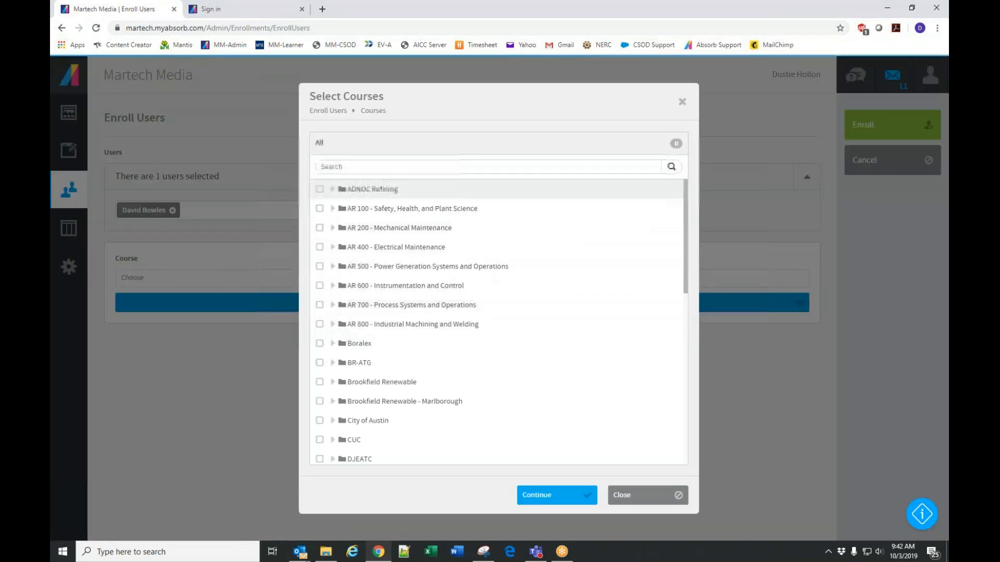
left_click(625, 500)
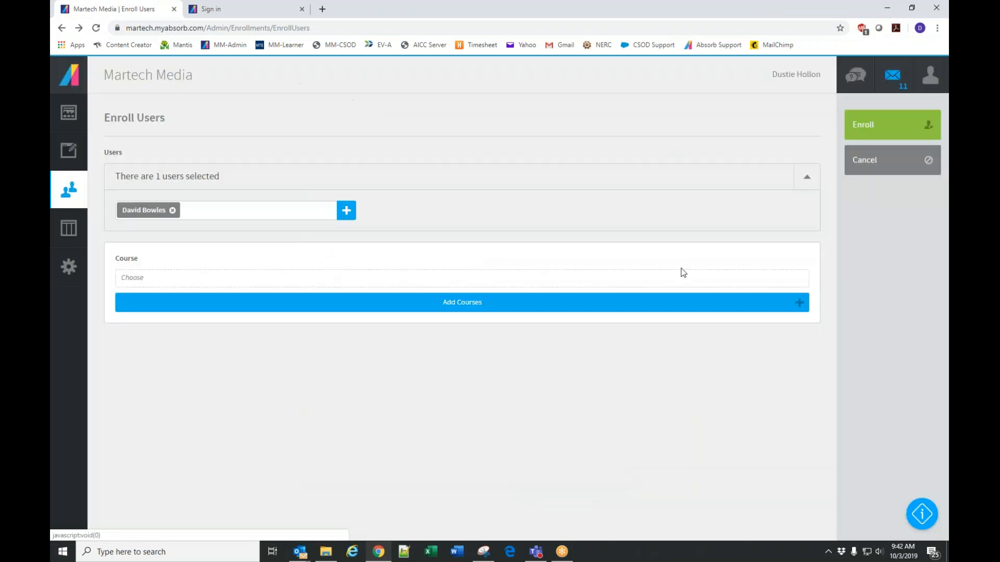
left_click(865, 162)
left_click(905, 206)
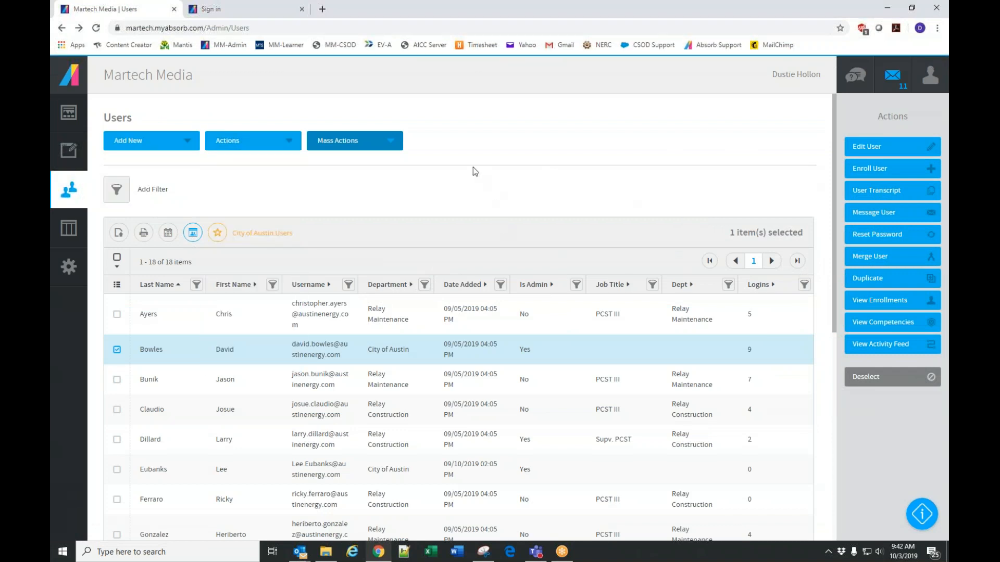
- Select the second through fifth listed City of Austin users and start a mass enrollment for them
scroll(626, 157, "down", 1)
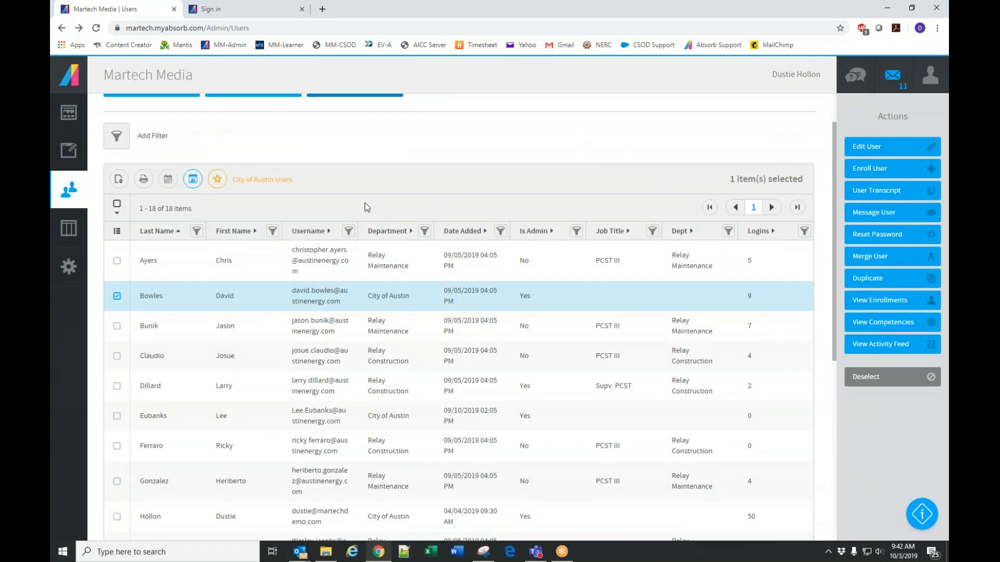
left_click(117, 326)
left_click(117, 356)
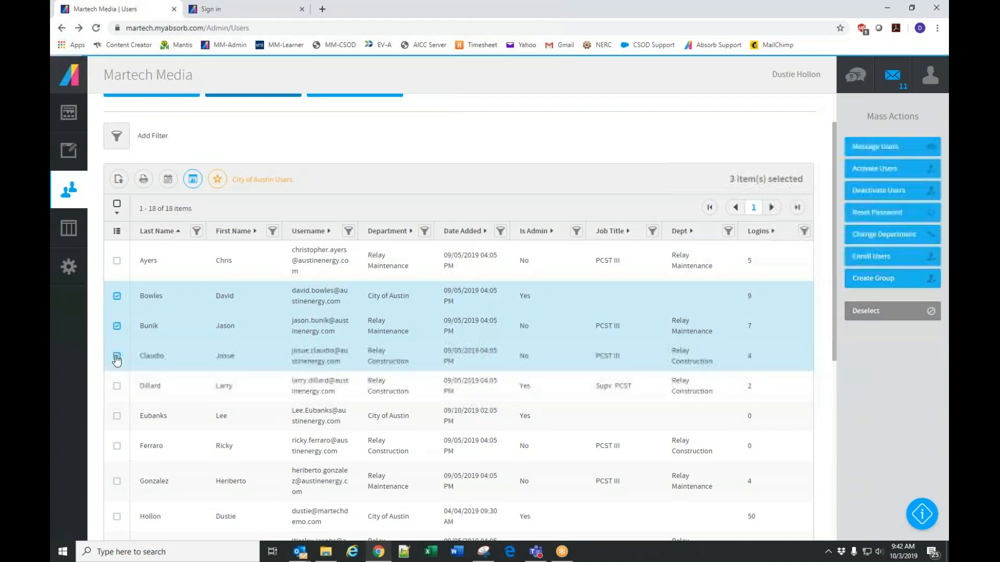
left_click(117, 386)
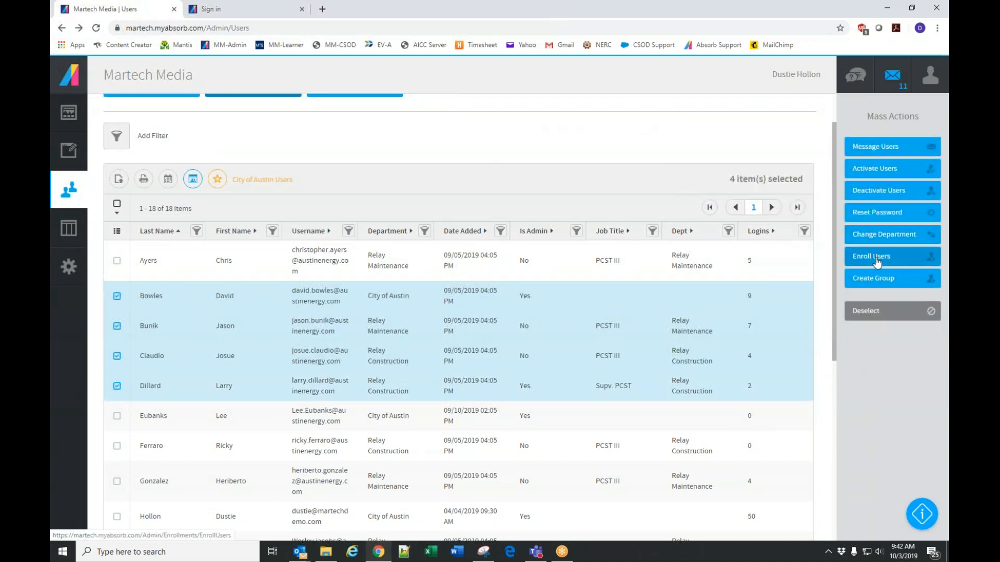
left_click(877, 264)
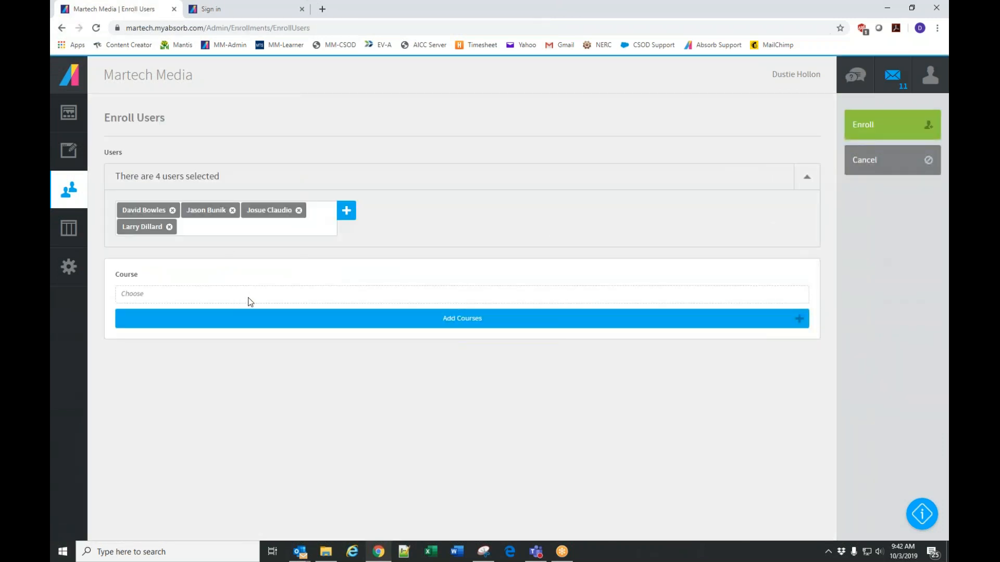
- Add City of Austin courses ATX - 101-02, 101-03, 101-70, 101-71 and 103-02 Bloodborne Pathogens to the enrollment
left_click(474, 319)
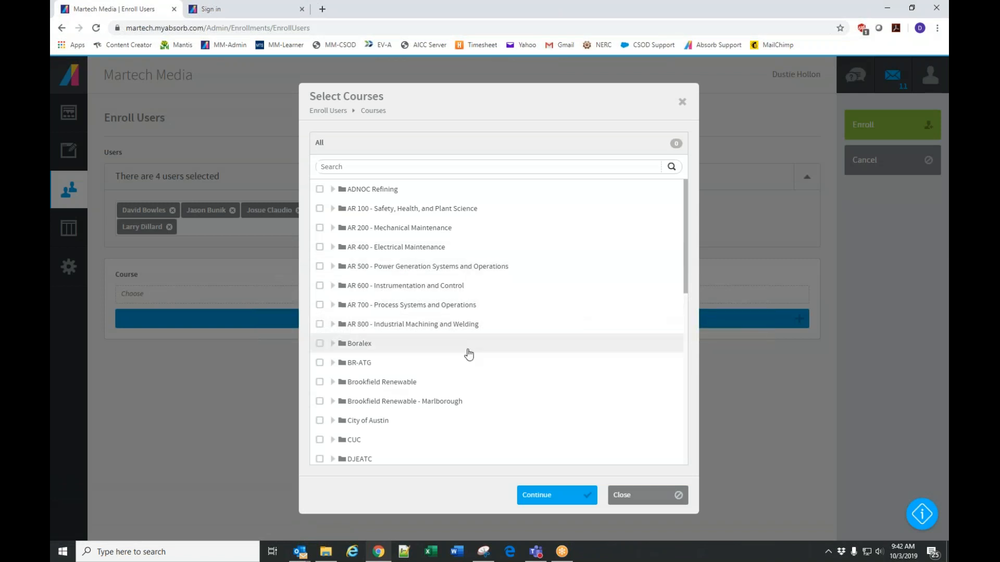
left_click(333, 422)
scroll(463, 318, "down", 4)
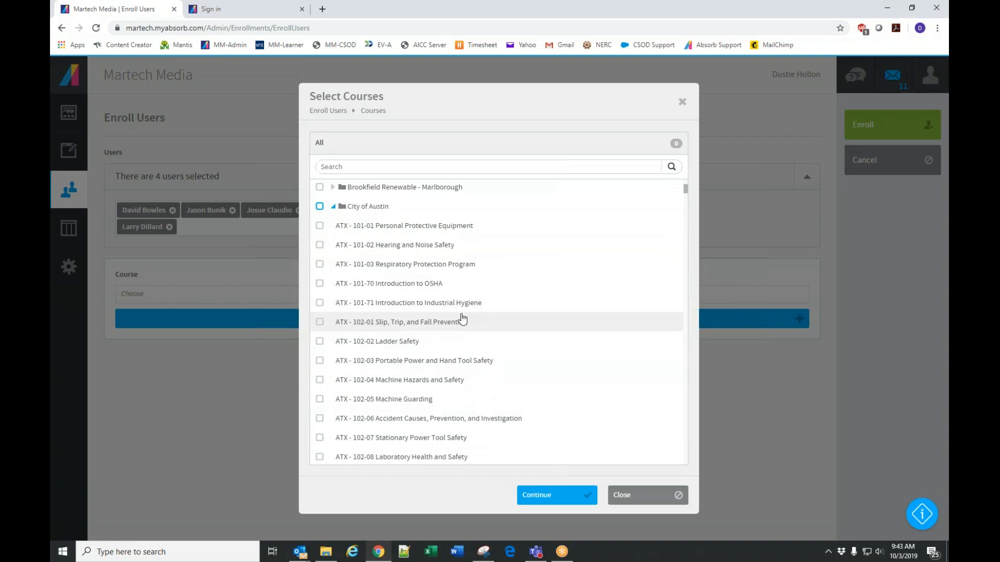
scroll(459, 318, "up", 2)
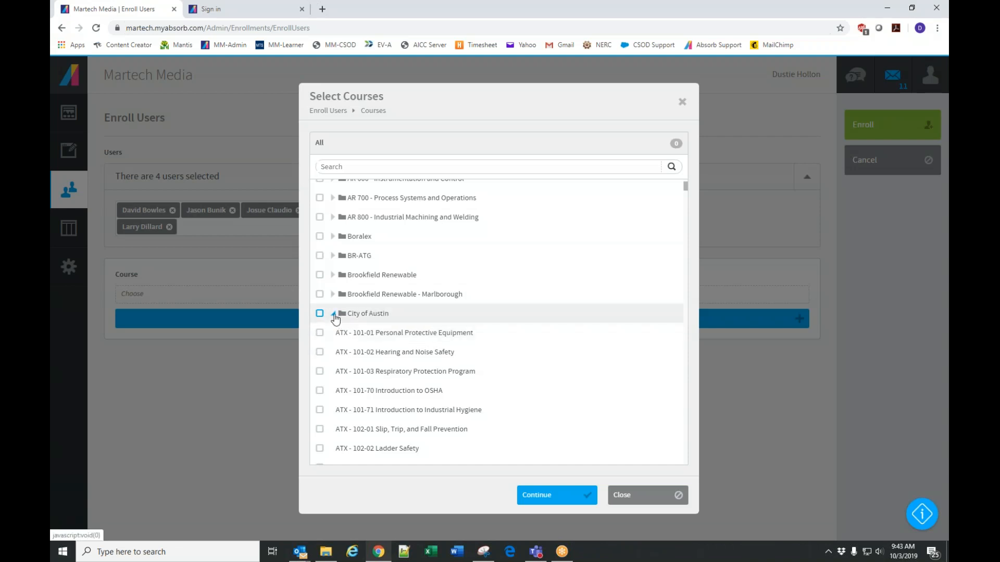
left_click(320, 352)
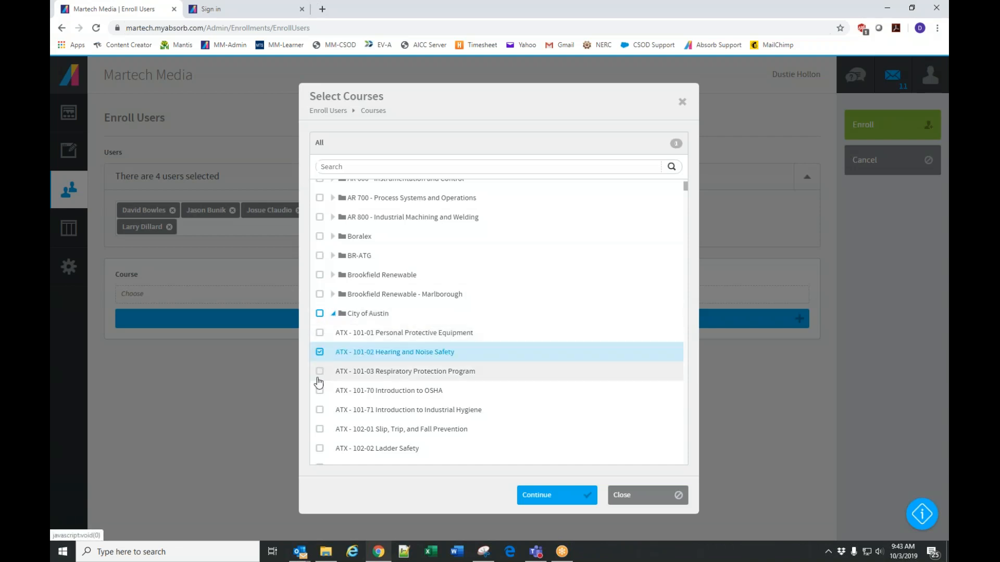
left_click(320, 371)
left_click(320, 390)
left_click(320, 409)
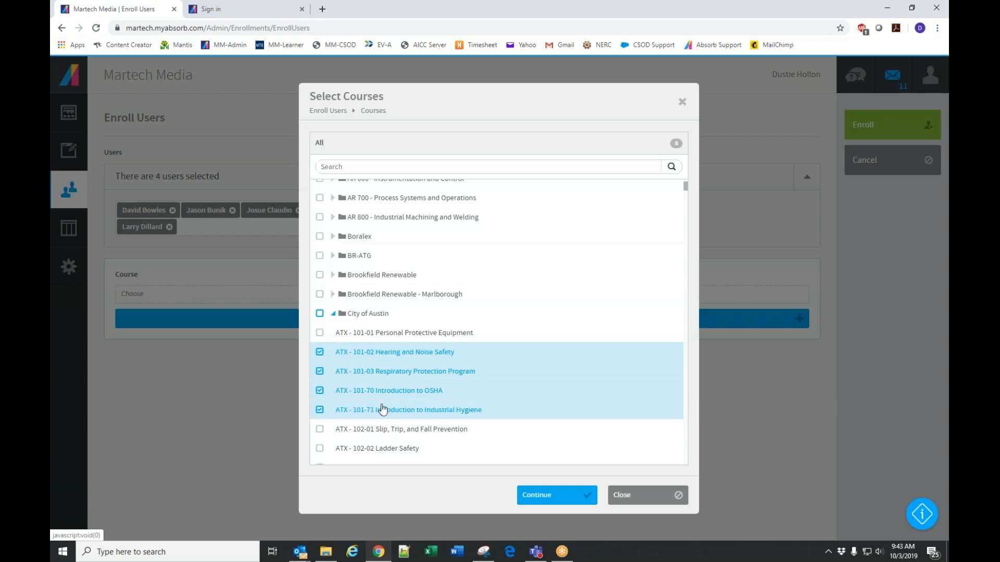
scroll(412, 390, "down", 5)
left_click(320, 373)
scroll(324, 380, "down", 4)
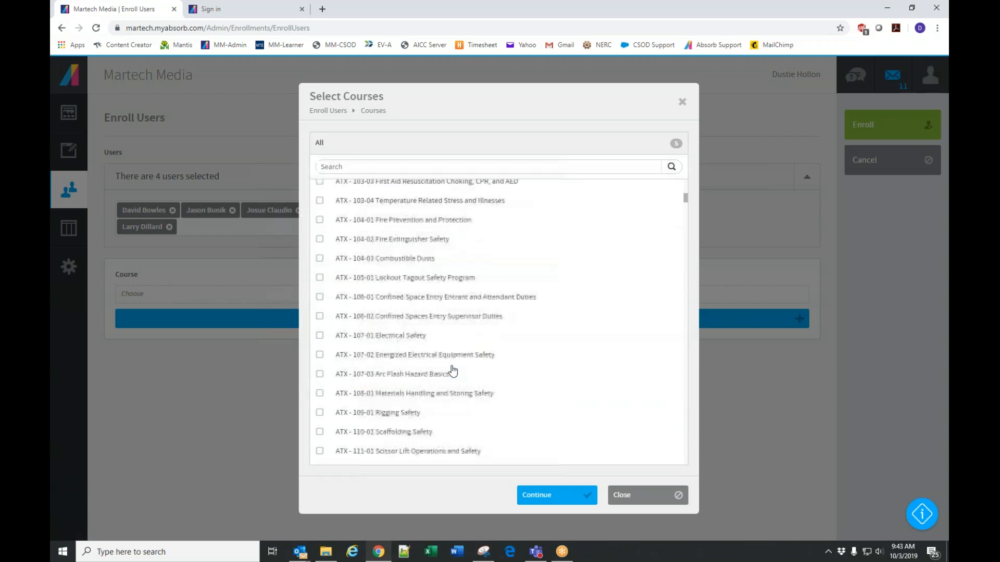
left_click(548, 496)
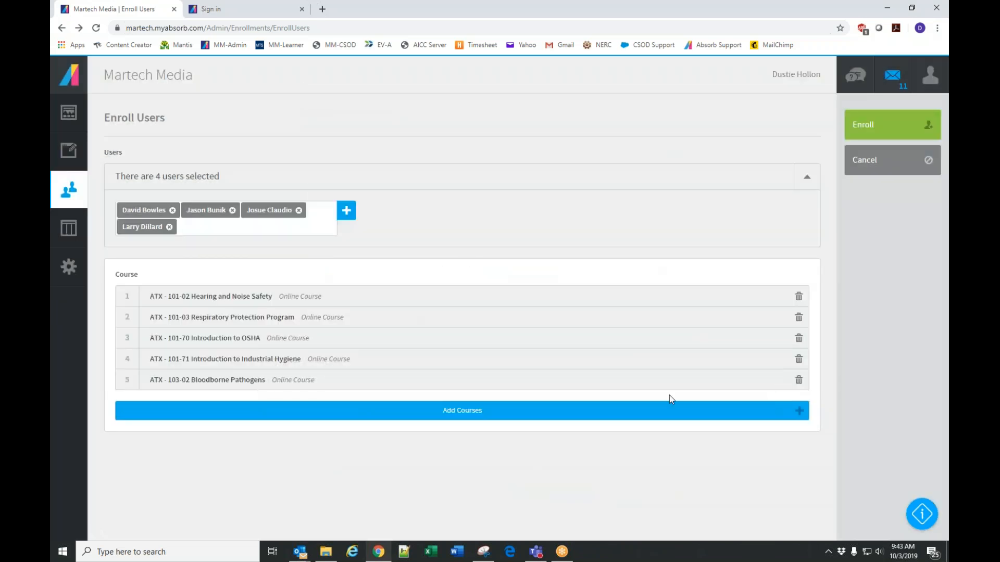
- Search the available courses for "safety", close the course selection and leave the enrollment without saving
left_click(431, 415)
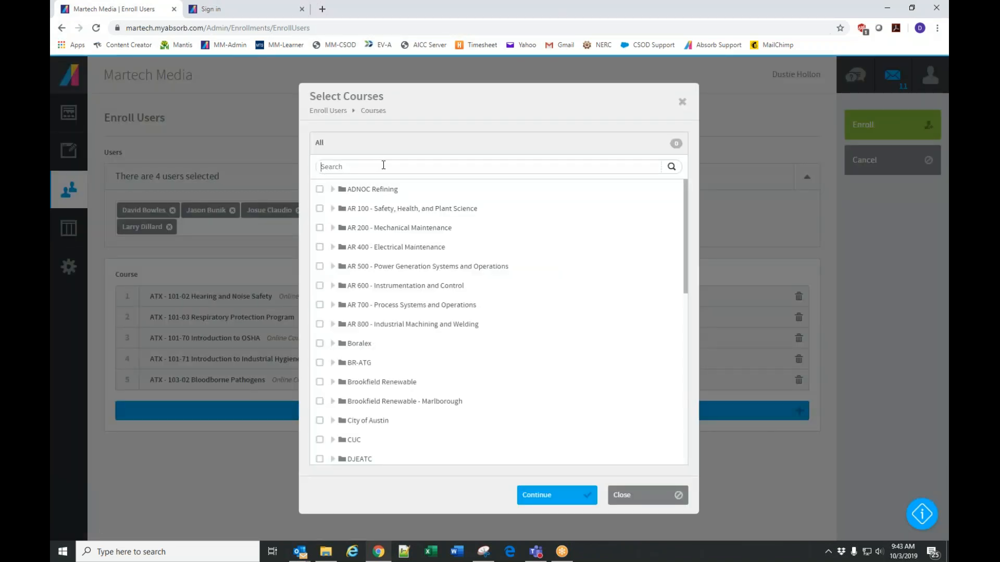
type("safety")
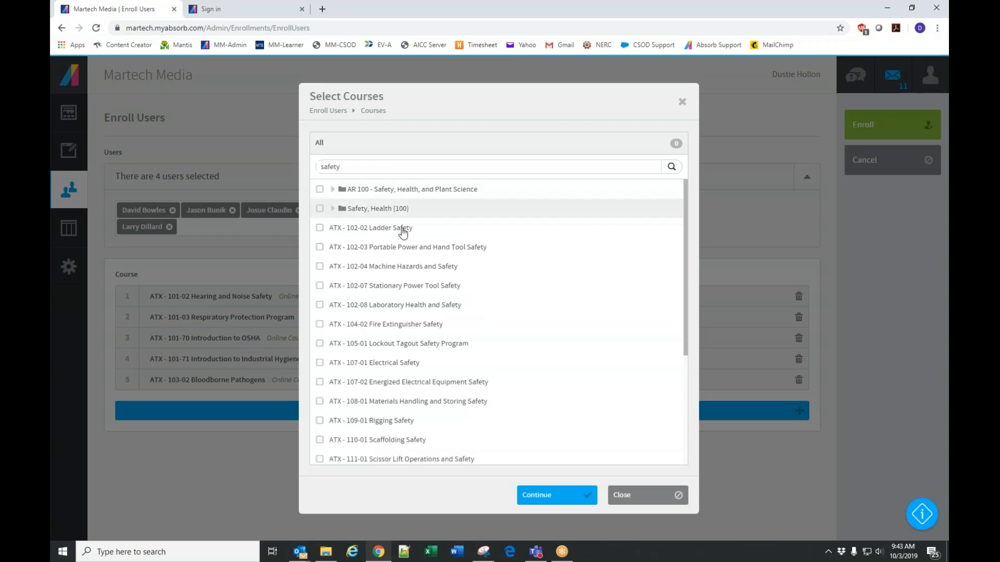
scroll(539, 354, "down", 3)
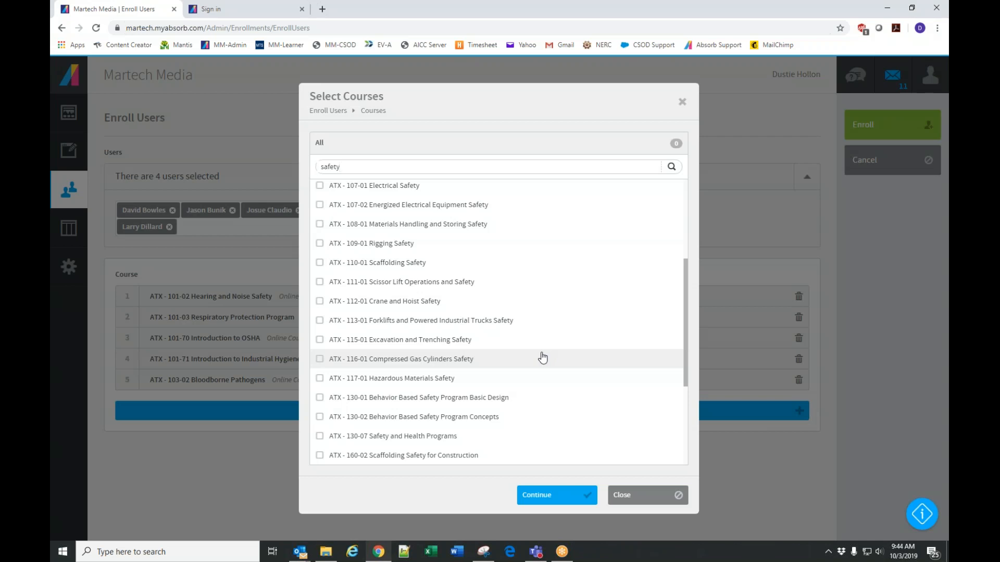
left_click(639, 501)
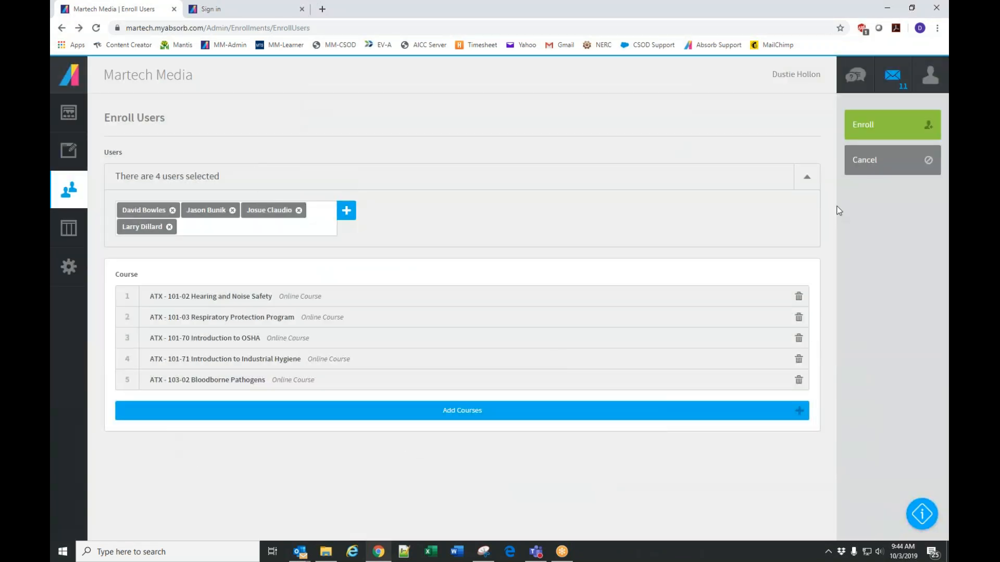
left_click(884, 168)
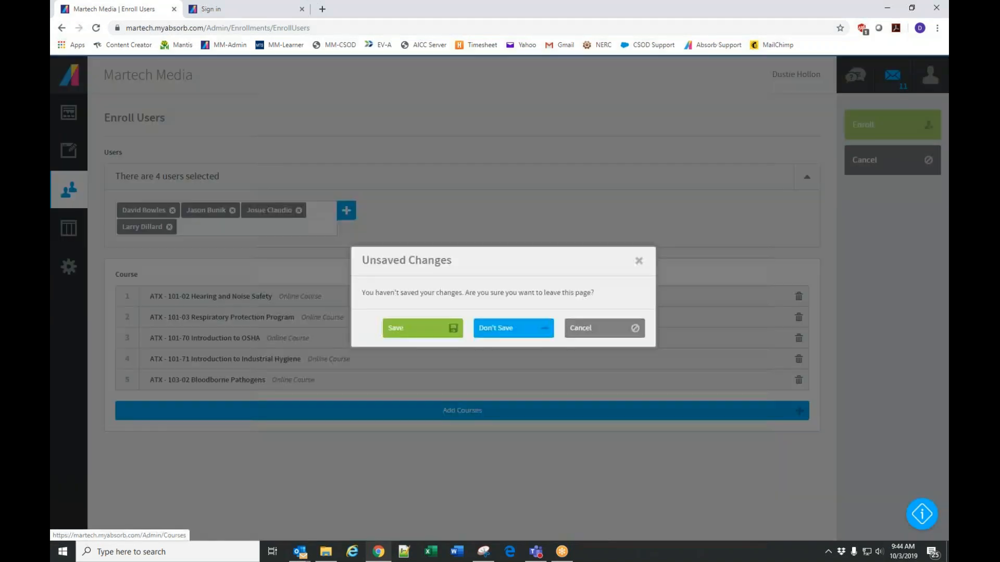
left_click(523, 330)
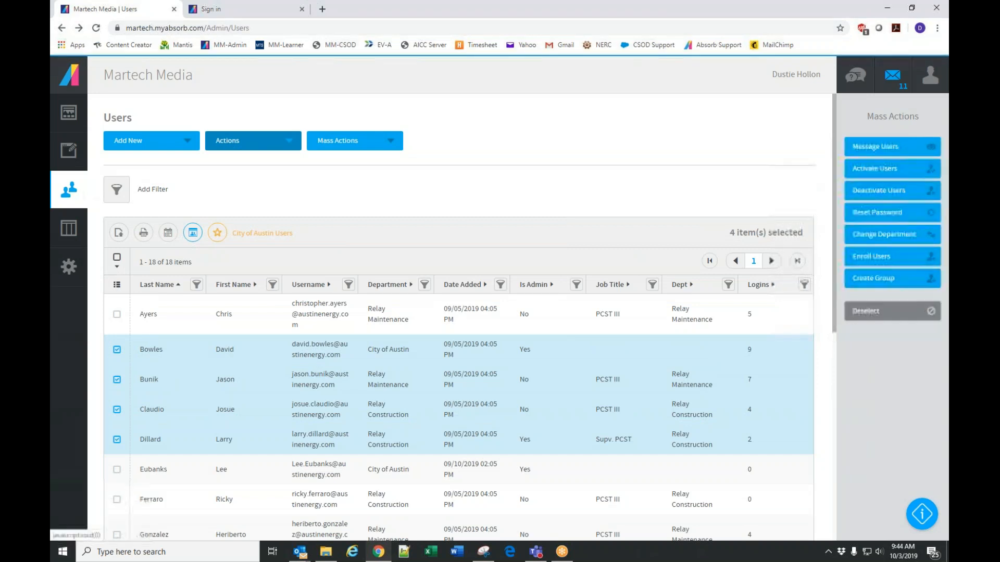
- Open the Courses list and select ATX - 101-01 Personal Protective Equipment, ATX - 103-02 Bloodborne Pathogens and ATX - 107-02 Energized Electrical Equipment Safety
left_click(68, 152)
left_click(109, 112)
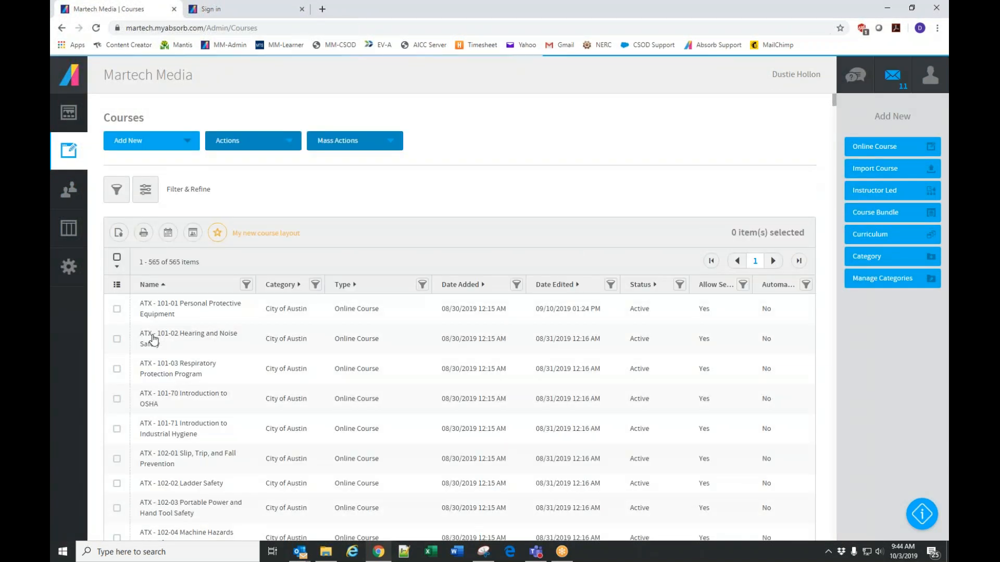
left_click(117, 310)
scroll(119, 333, "down", 7)
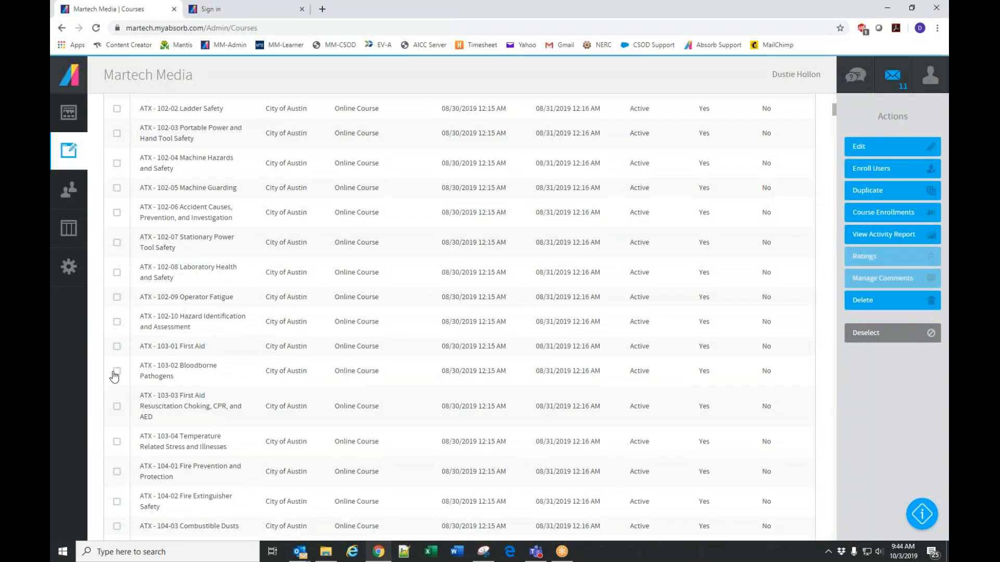
left_click(116, 371)
scroll(159, 393, "down", 5)
left_click(116, 403)
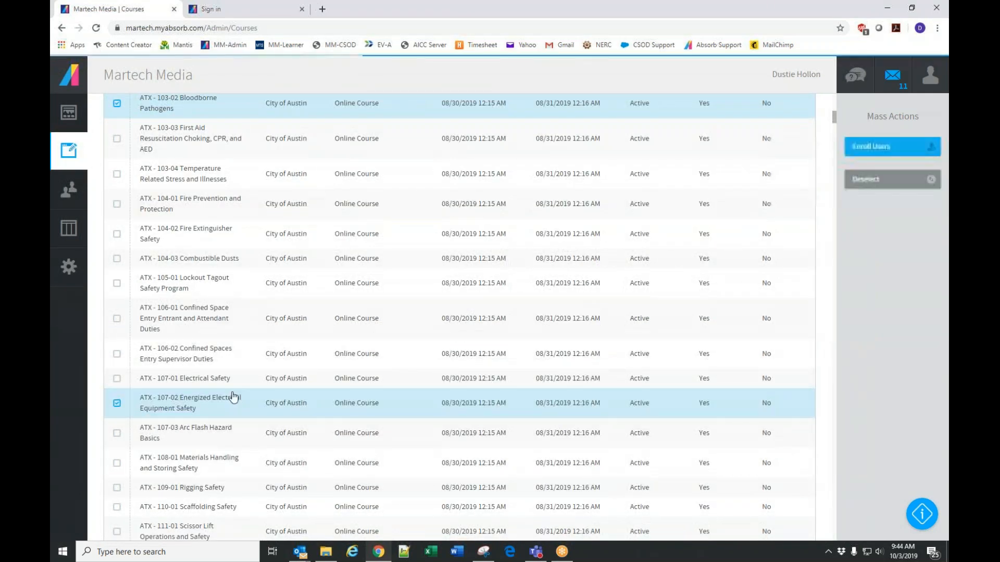
scroll(746, 249, "up", 1)
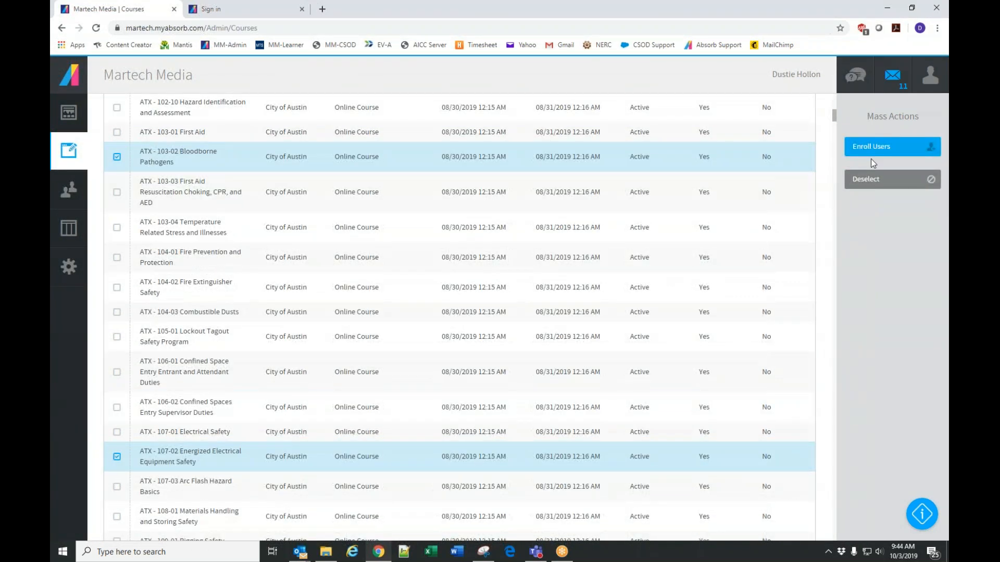
- Start an enrollment for the three selected courses, add two users to it and leave without saving
left_click(883, 151)
left_click(203, 210)
left_click(164, 239)
left_click(196, 211)
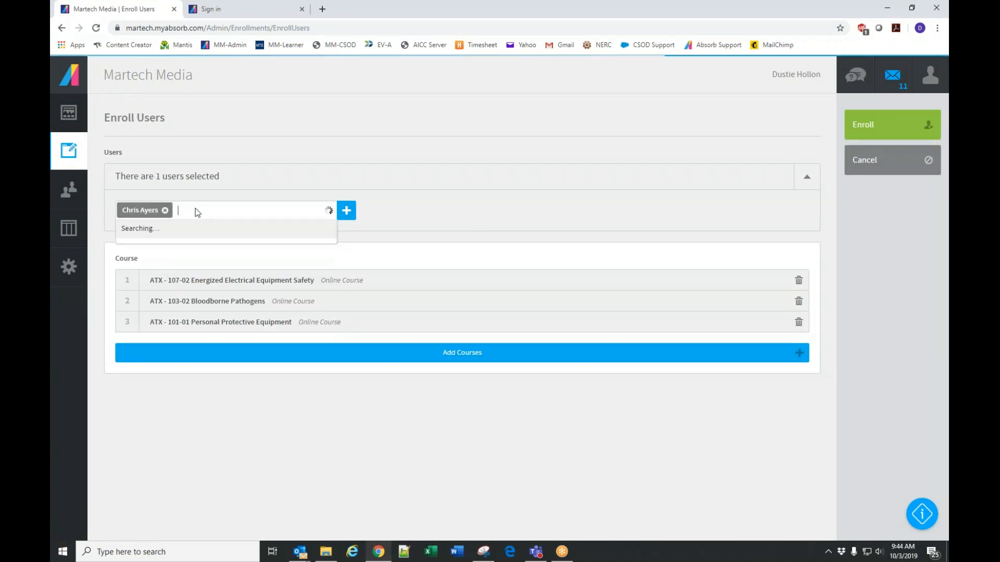
scroll(223, 292, "down", 2)
left_click(163, 284)
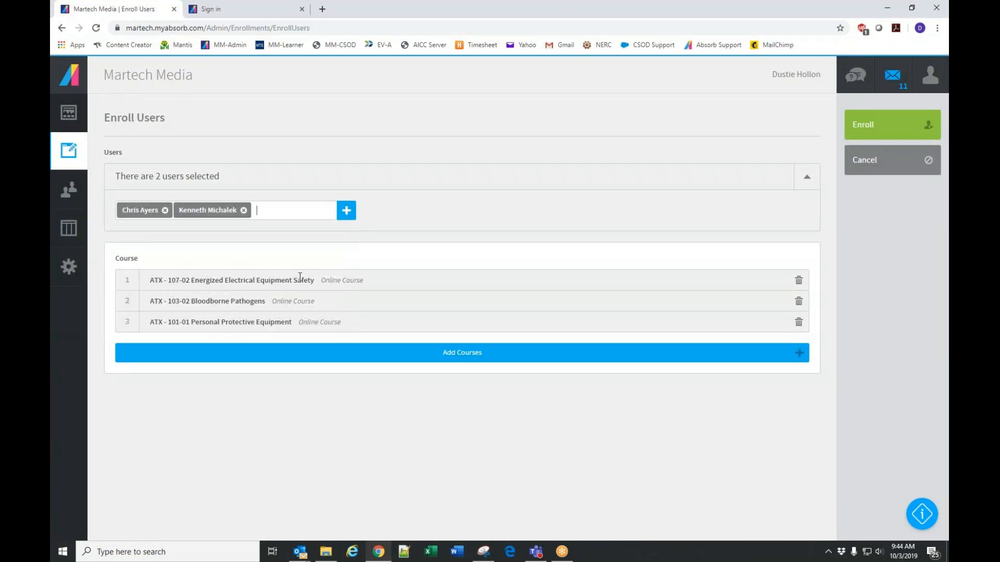
left_click(882, 172)
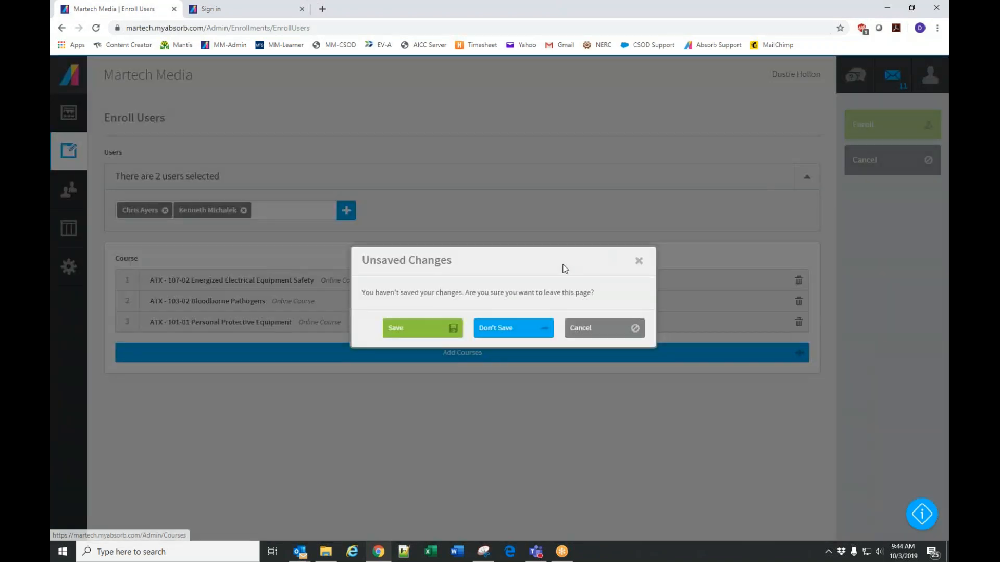
left_click(502, 334)
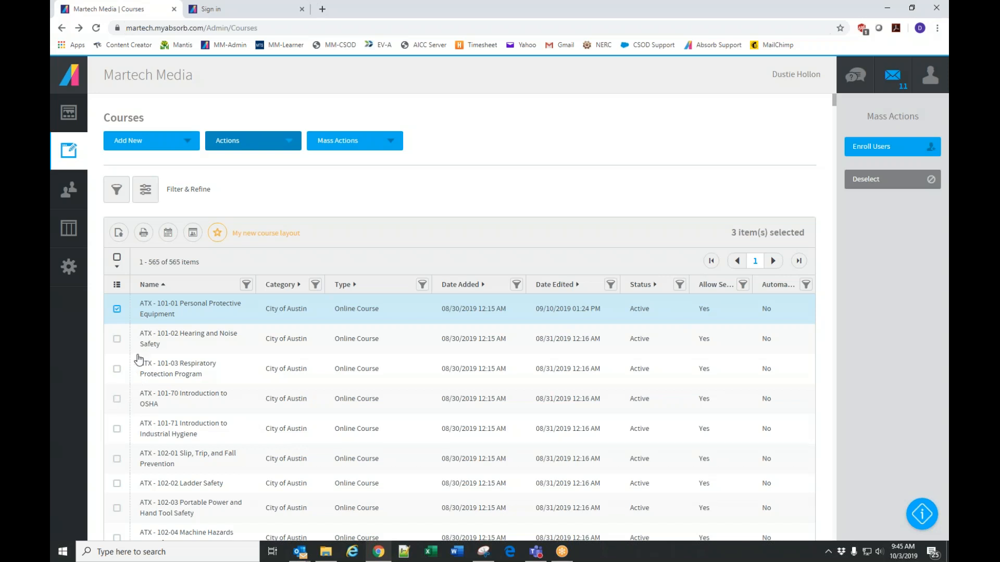
- Open the ATX - 101-01 Personal Protective Equipment course for editing and review its syllabus and availability settings
left_click(211, 311)
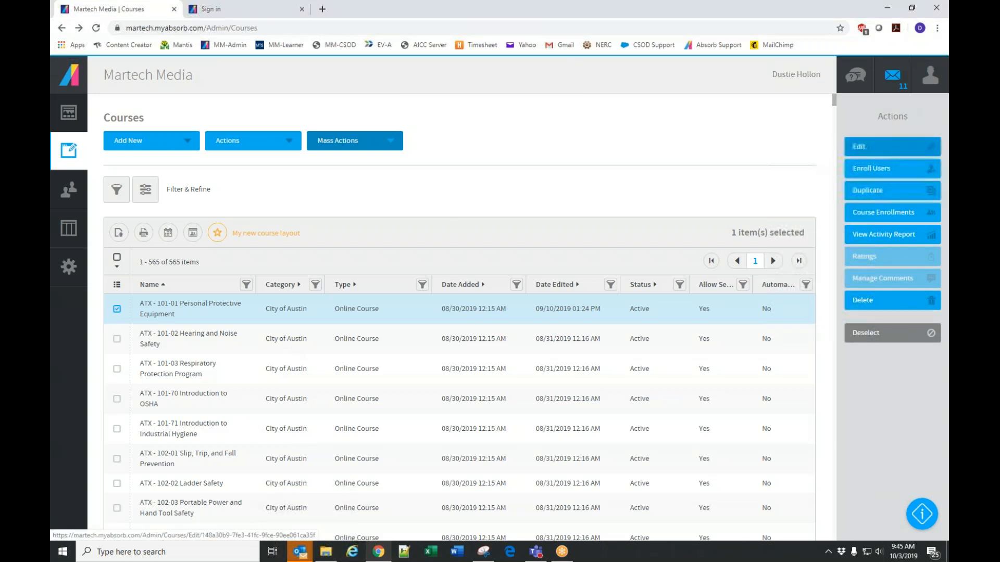
left_click(873, 149)
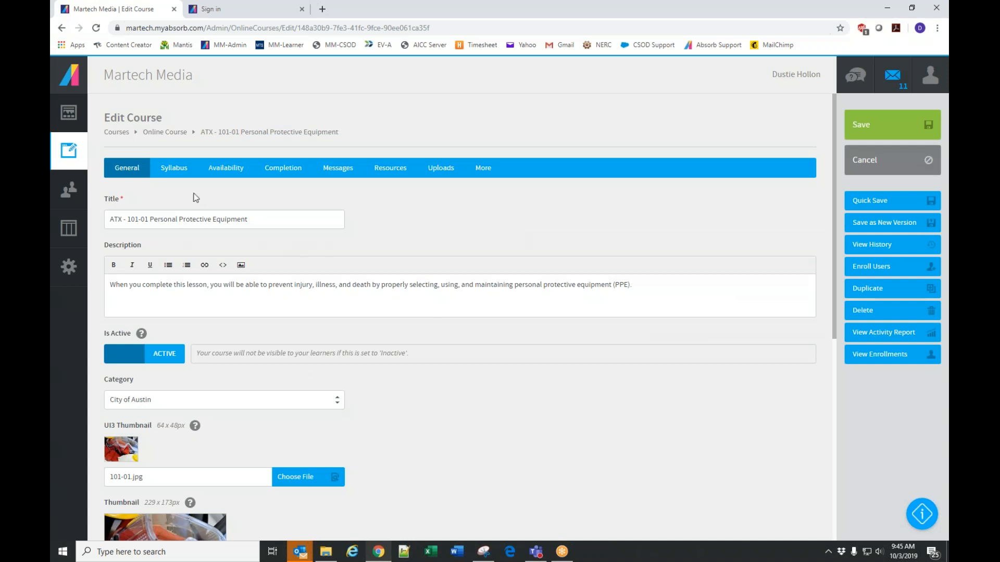
left_click(174, 168)
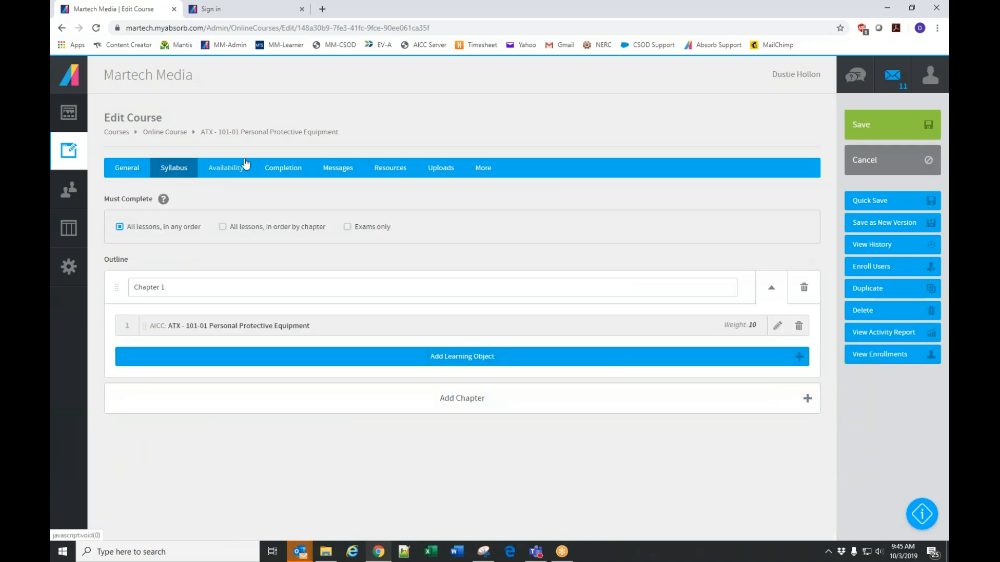
left_click(227, 167)
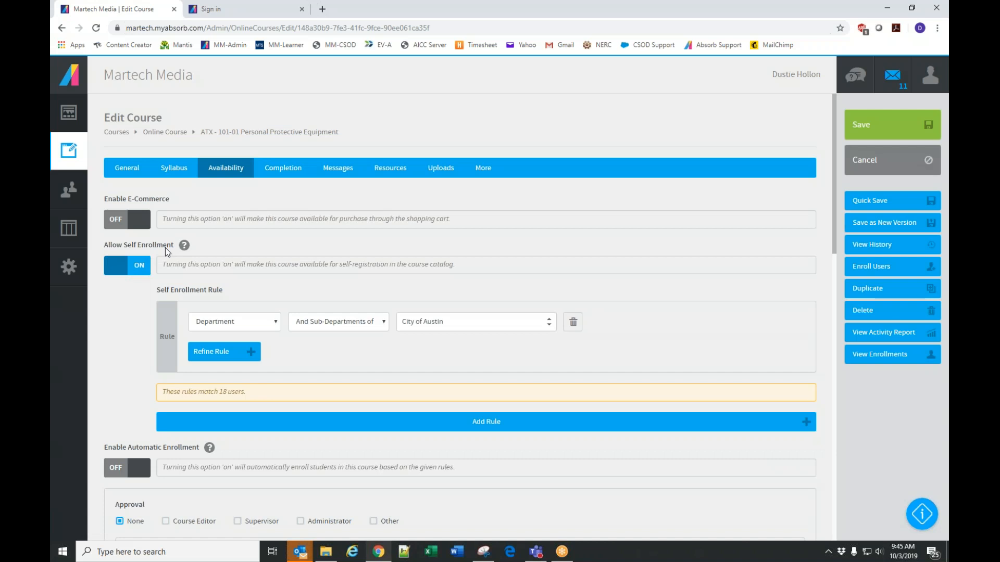
- Set the course's re-enrollment duration after completion to 1 month in its completion settings
left_click(281, 177)
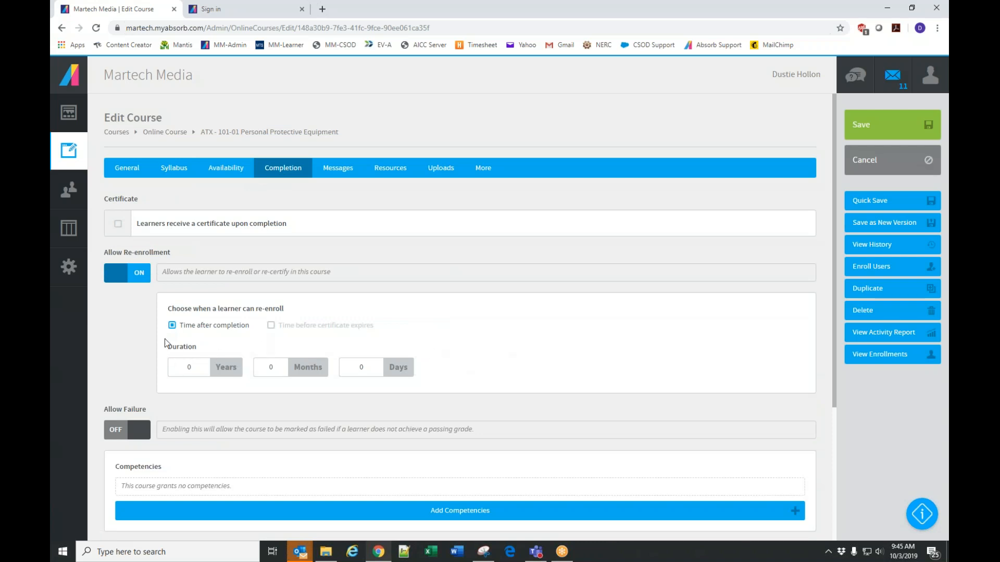
double_click(277, 367)
type("1")
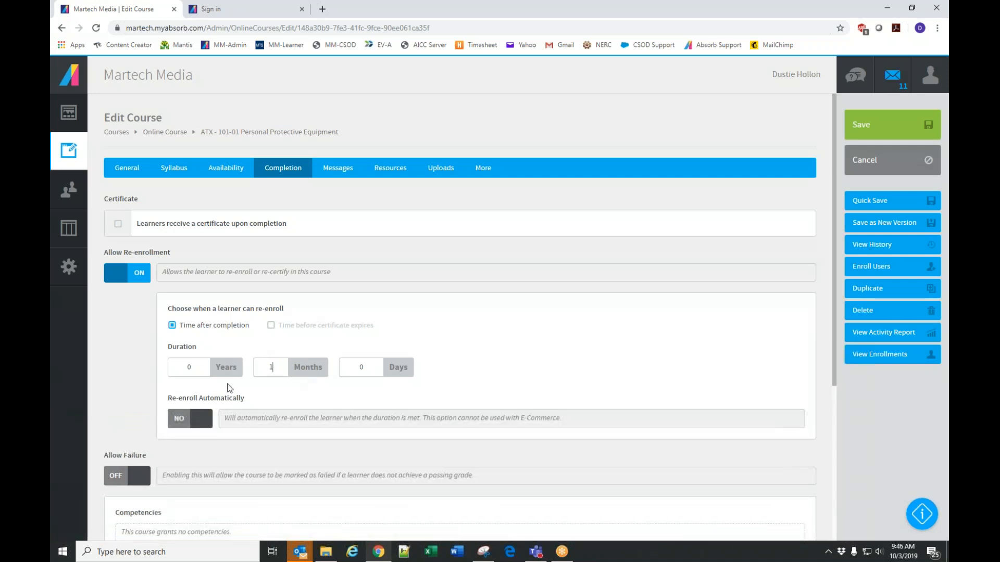
- Reset the re-enrollment duration to 0 months and review the course's messages, resources, uploads and additional settings
left_click_drag(269, 367, 284, 367)
type("0")
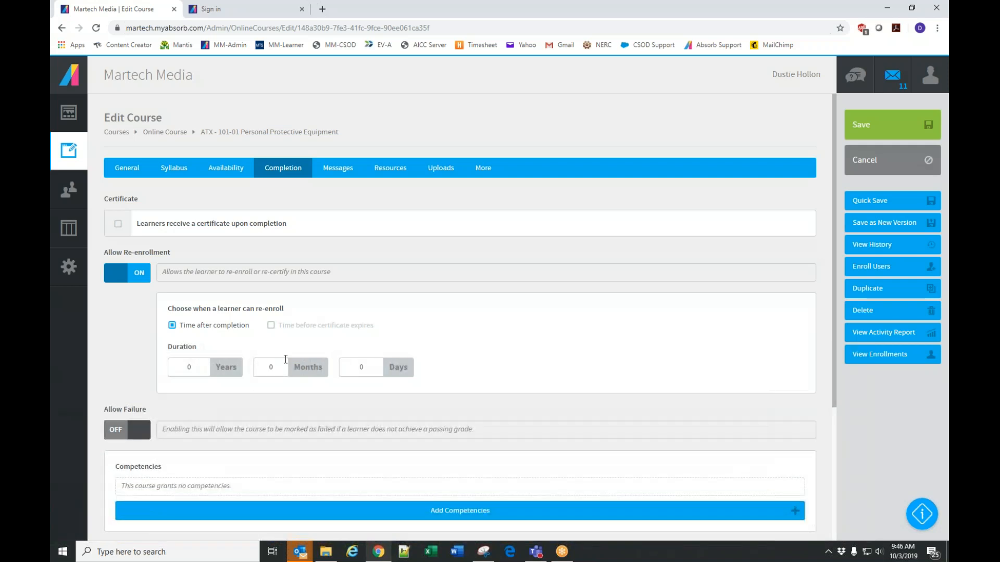
left_click(346, 175)
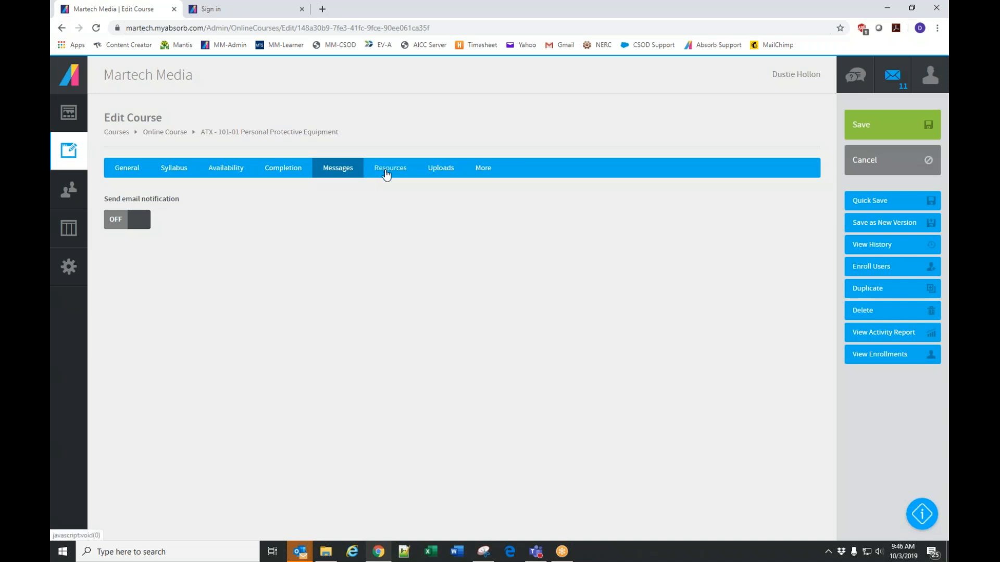
left_click(386, 174)
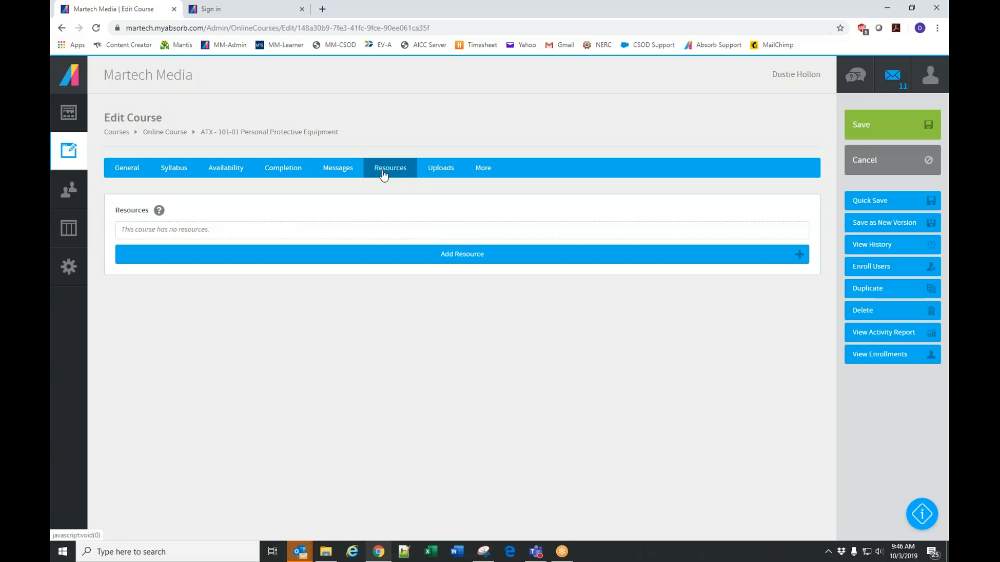
left_click(442, 172)
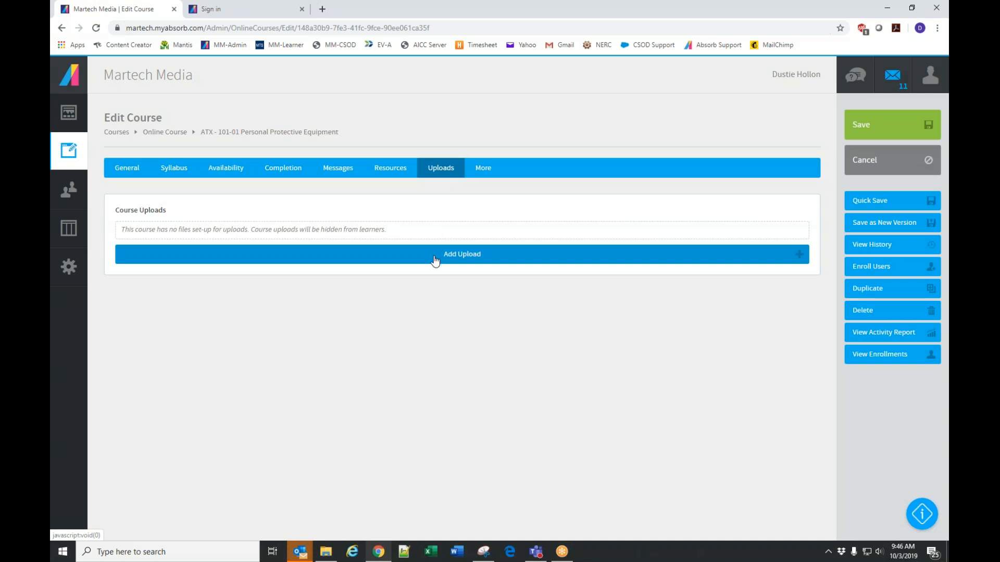
left_click(485, 168)
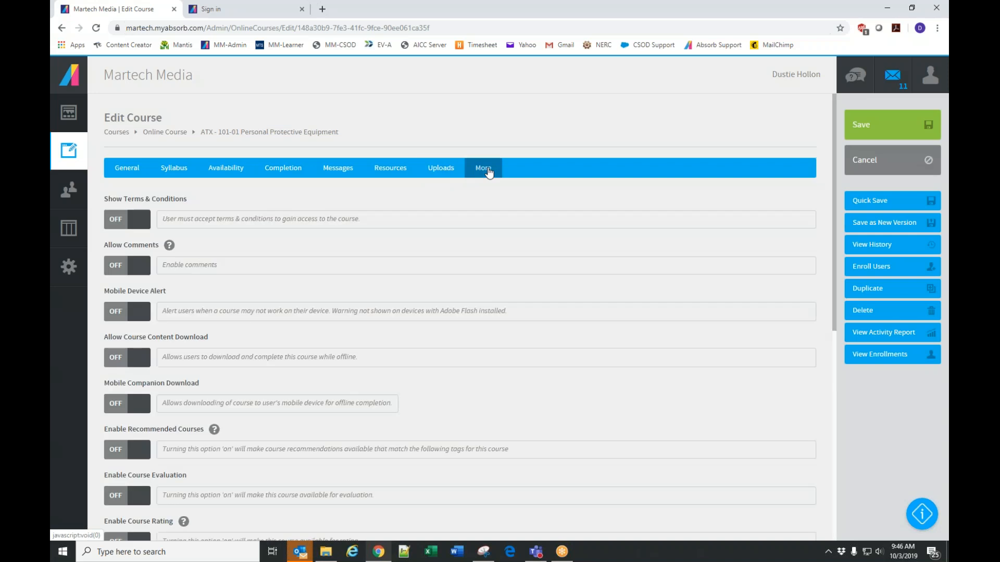
scroll(570, 320, "down", 3)
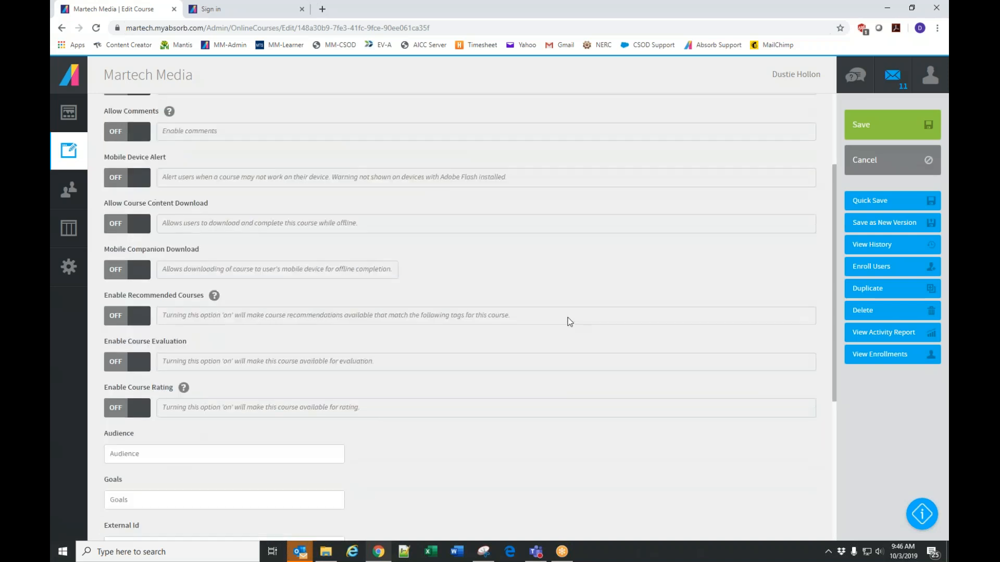
scroll(569, 319, "up", 2)
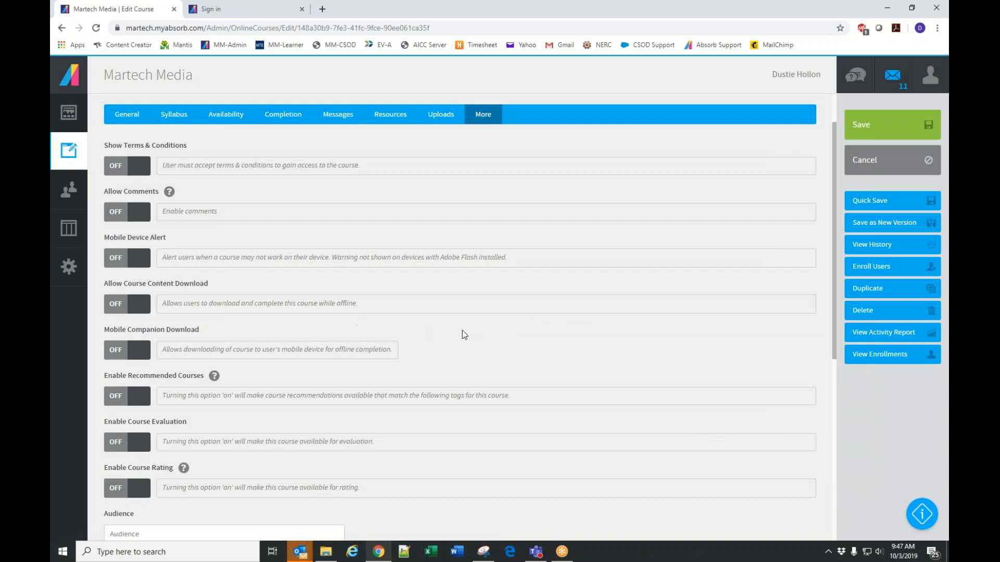
scroll(136, 487, "down", 2)
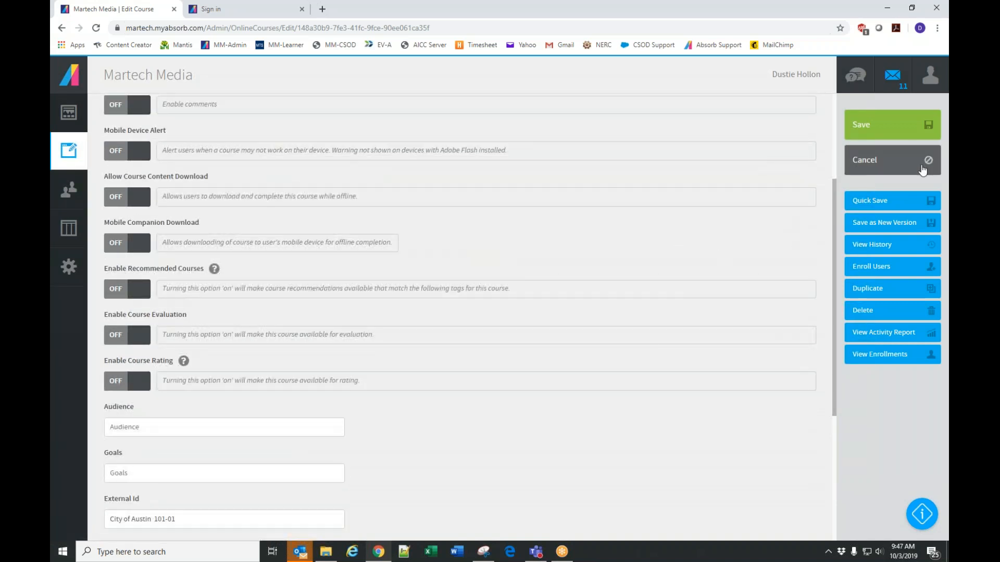
- Leave the course without saving its changes and deselect it in the Courses list
left_click(885, 169)
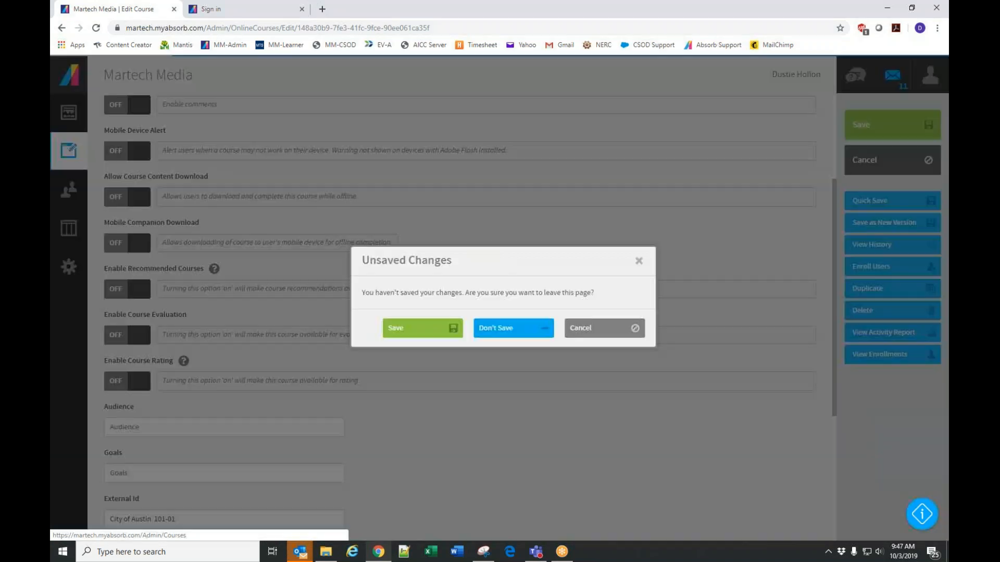
left_click(501, 328)
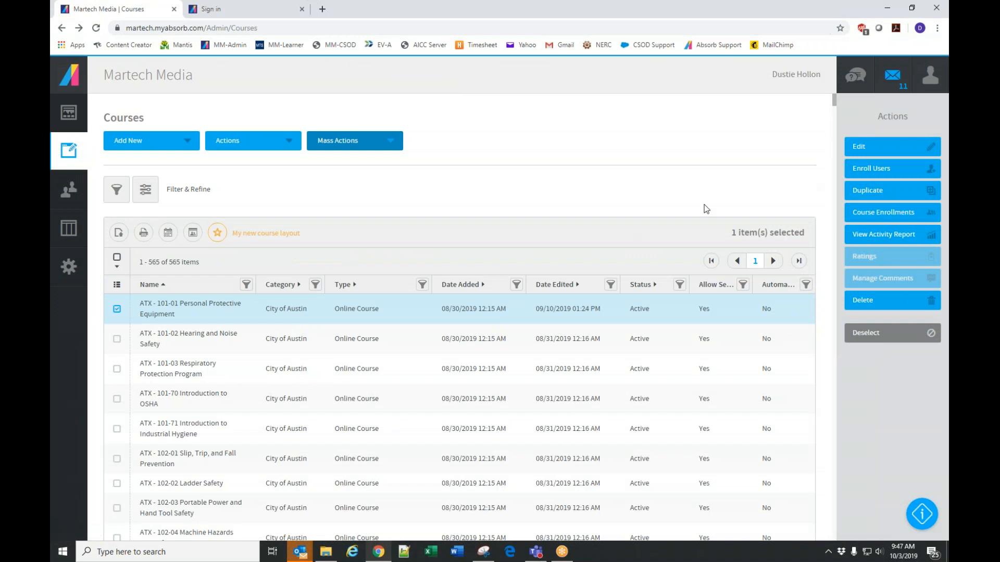
left_click(873, 344)
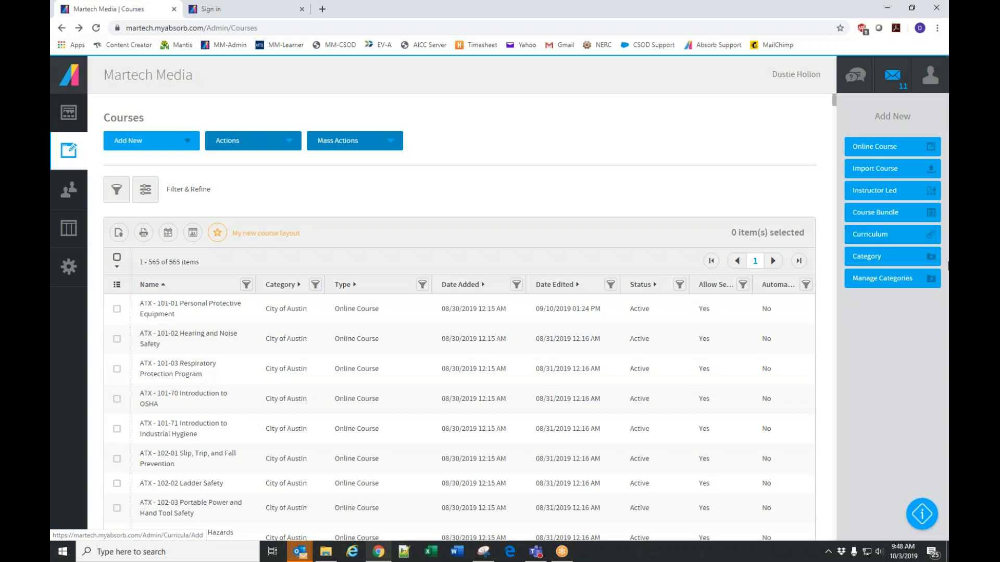
- Start a new curriculum titled Basic Safety and assign it to the City of Austin category
left_click(871, 236)
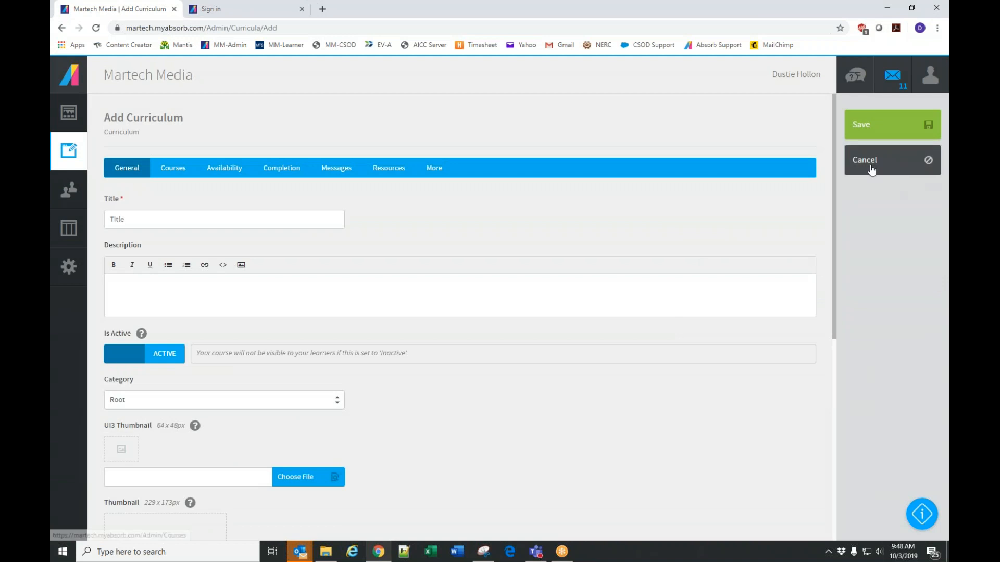
left_click(871, 168)
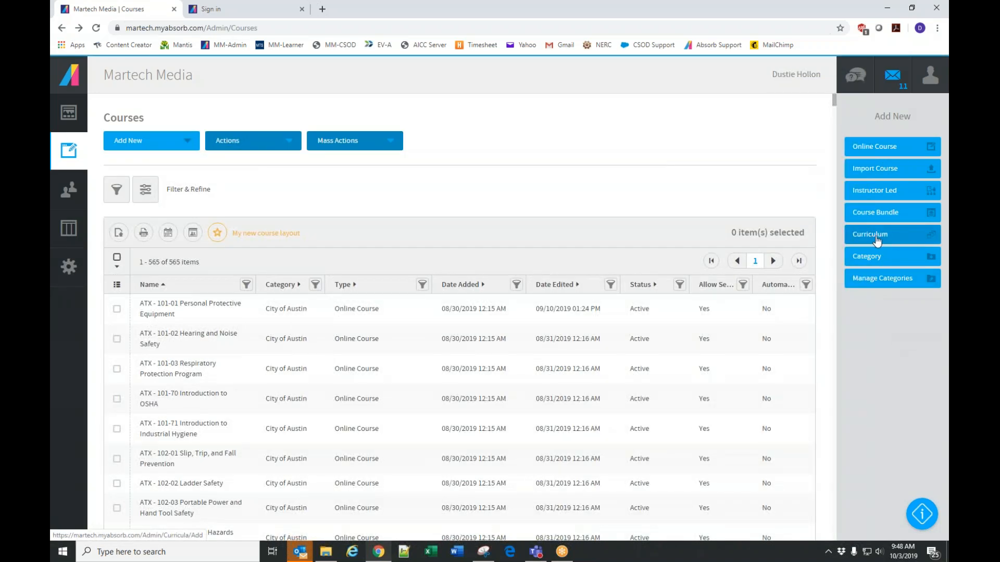
left_click(159, 144)
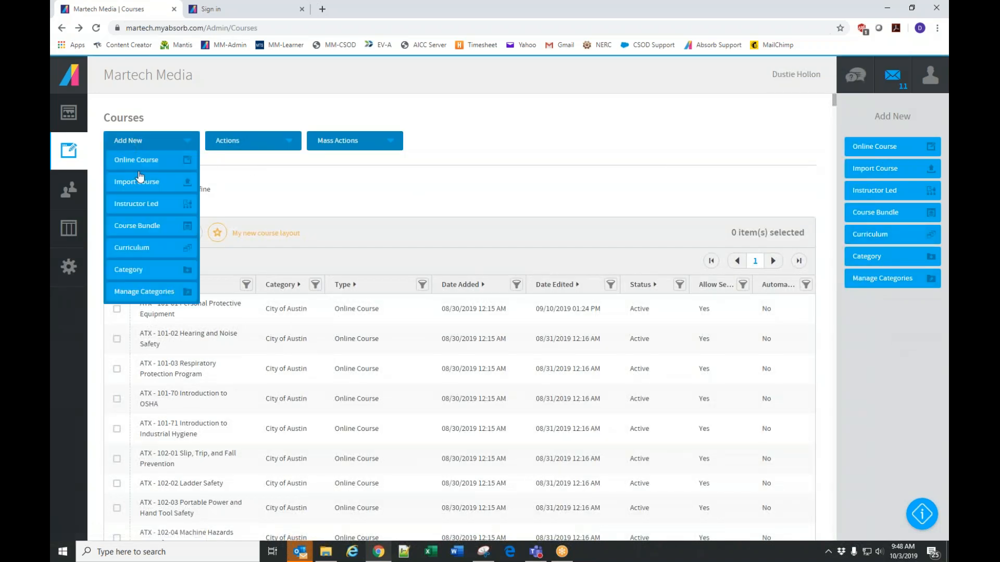
left_click(131, 251)
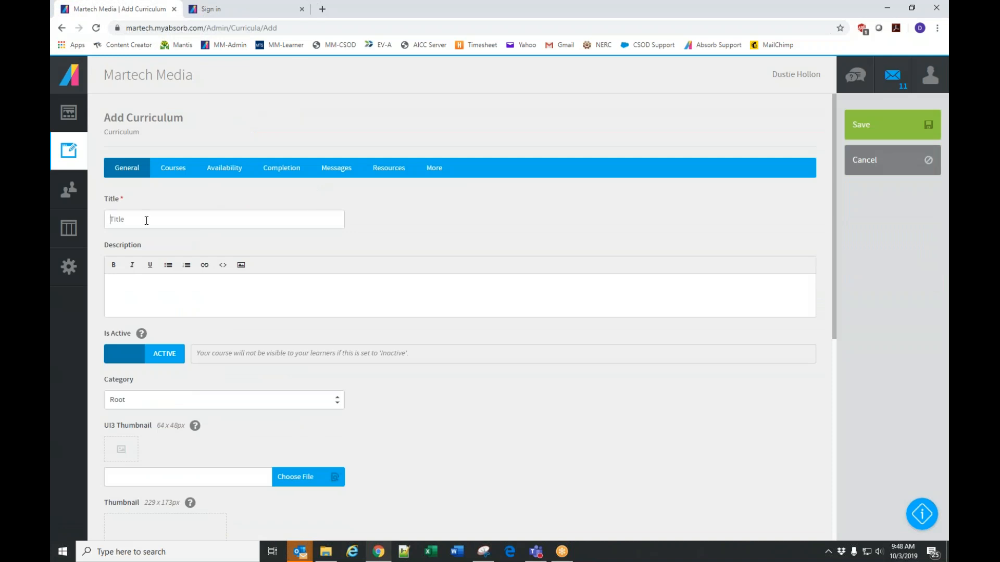
type("Basic Safety")
left_click(142, 405)
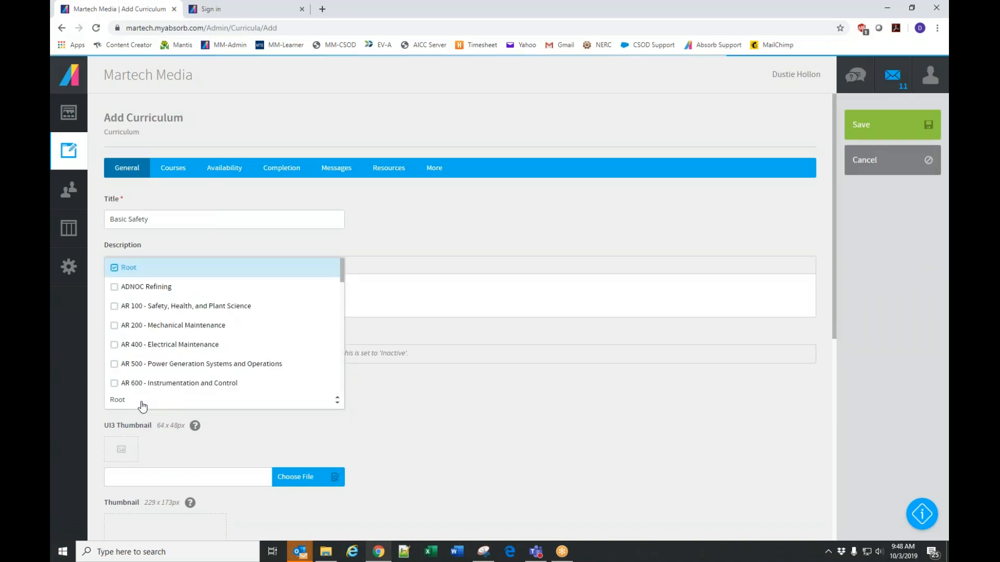
scroll(160, 351, "down", 3)
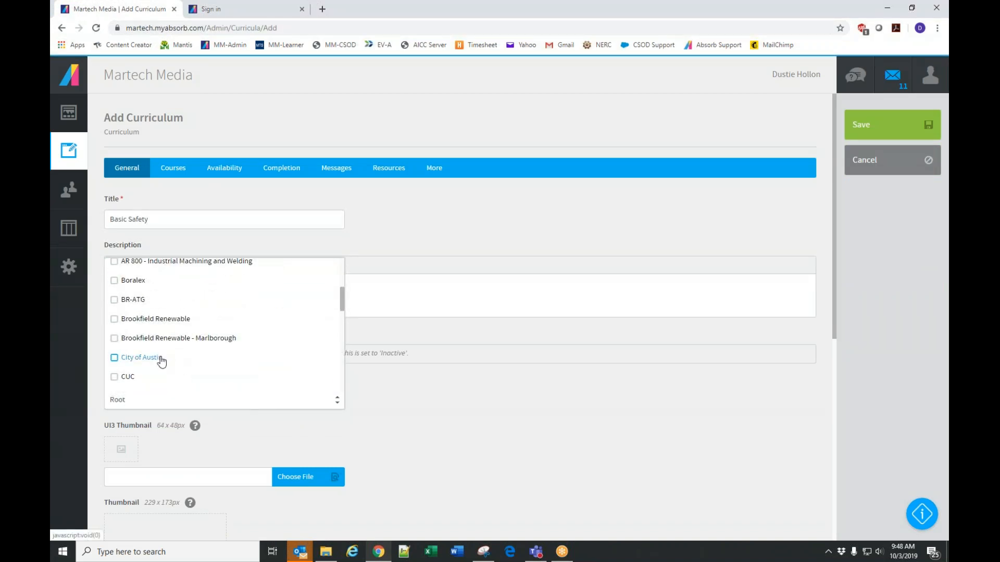
left_click(160, 359)
scroll(419, 383, "down", 1)
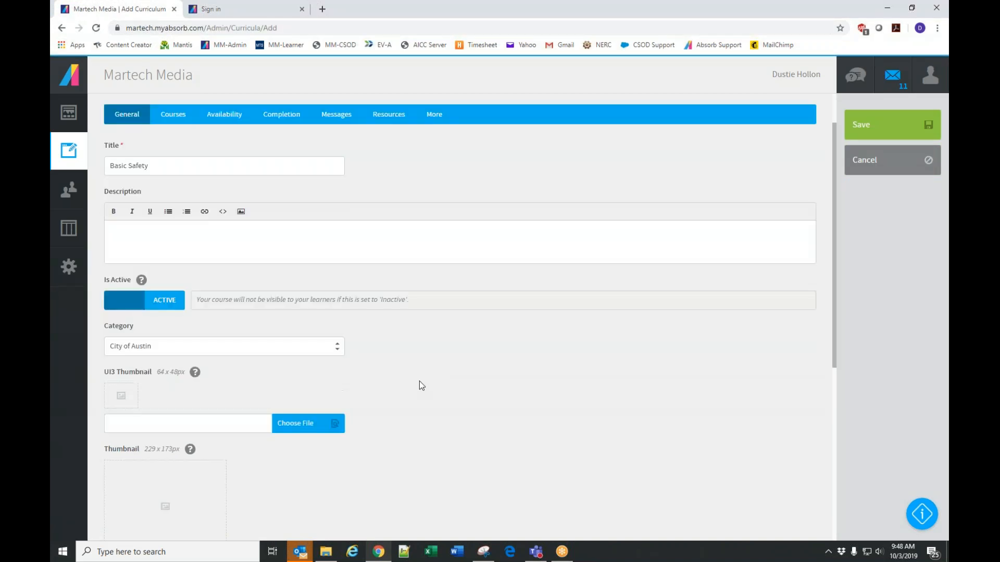
scroll(421, 385, "down", 6)
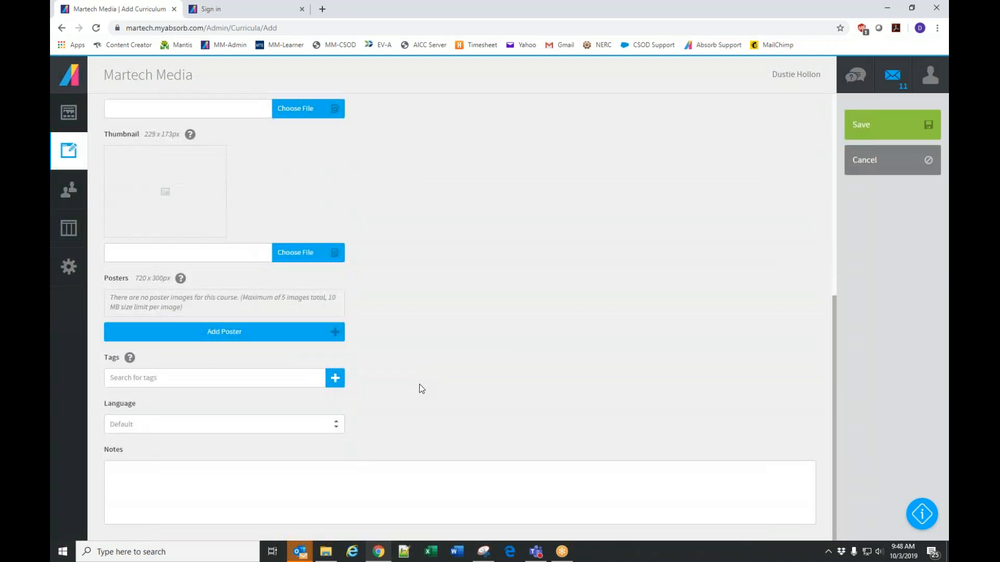
scroll(420, 386, "up", 7)
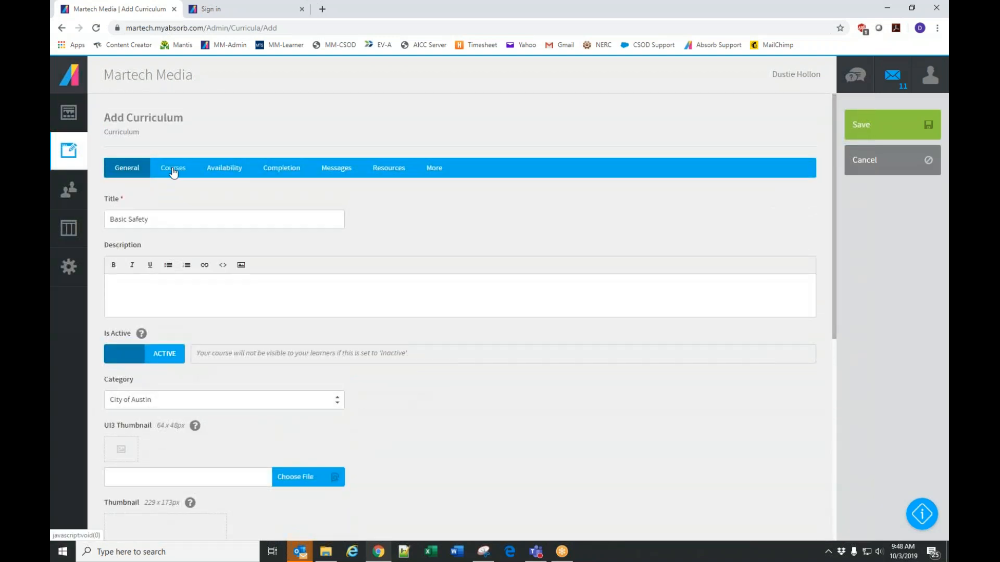
- Try prefixing the curriculum title with "ATX -" and remove the prefix again
left_click(156, 220)
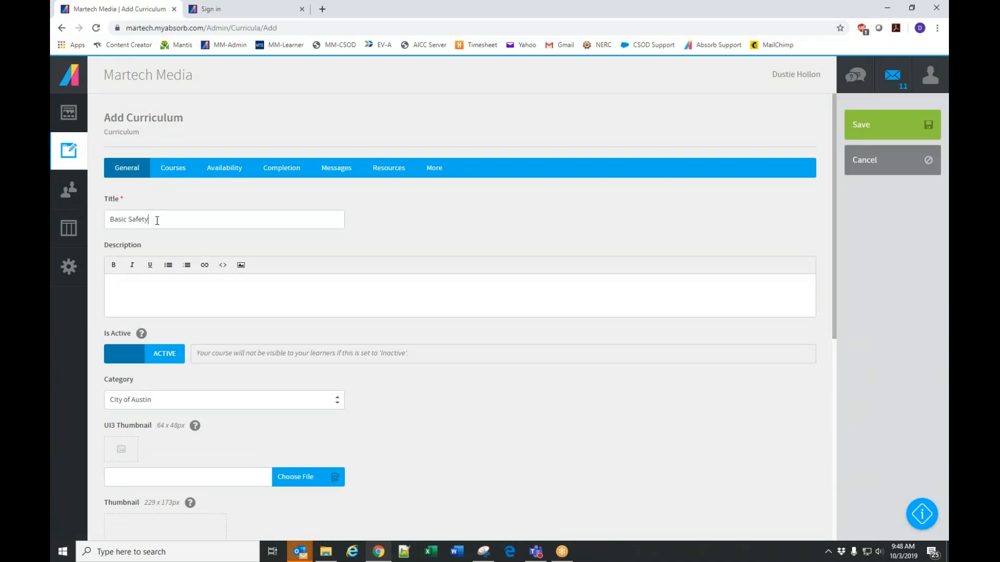
type("ATX -")
left_click_drag(127, 219, 105, 220)
key("BackSpace")
- Add a second course group to the curriculum and name the two groups Safety Equipment and Tool Safety
left_click(174, 169)
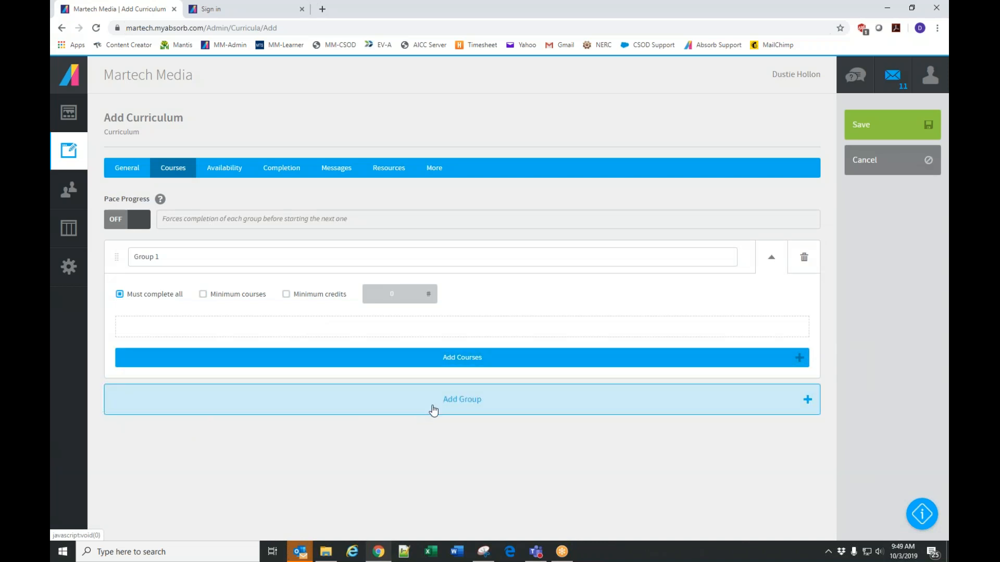
left_click(433, 408)
scroll(445, 415, "down", 1)
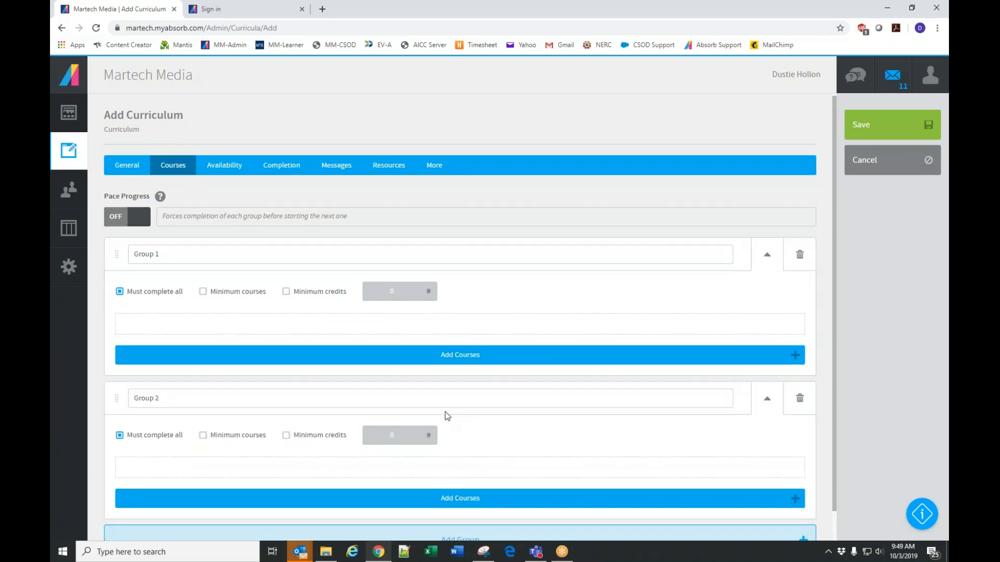
left_click(194, 223)
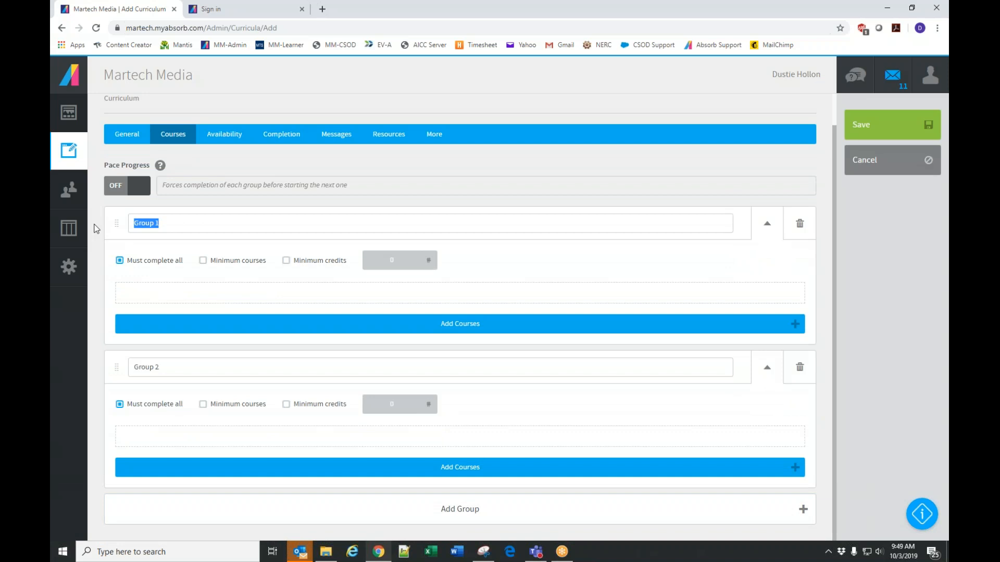
type("Safety")
left_click(165, 368)
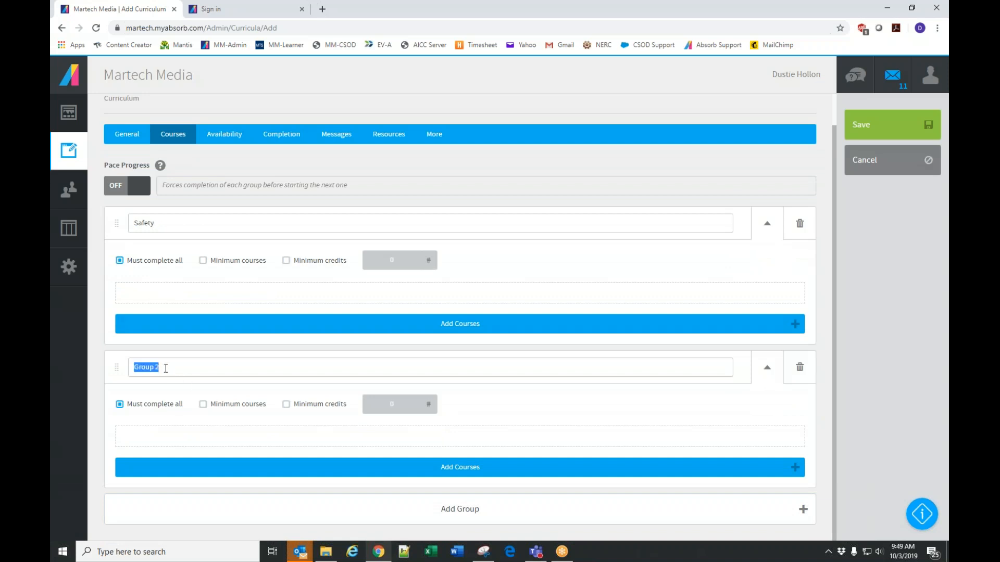
type("Tool Safety")
left_click(206, 227)
type("Equipment")
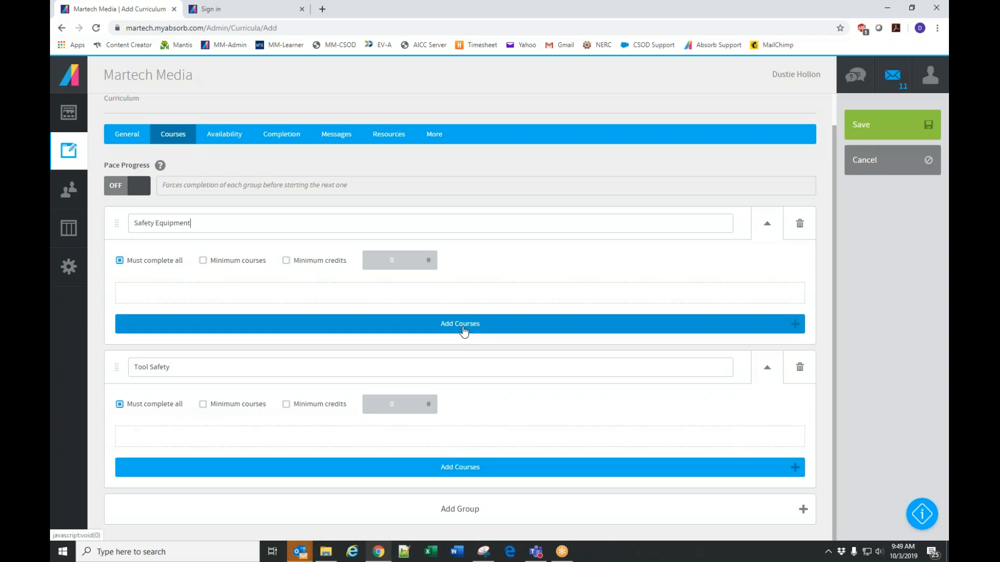
- Add ATX - 101-02 Hearing and Noise Safety, ATX - 102-02 Ladder Safety and ATX - 107-01 Electrical Safety to the Safety Equipment group
left_click(466, 333)
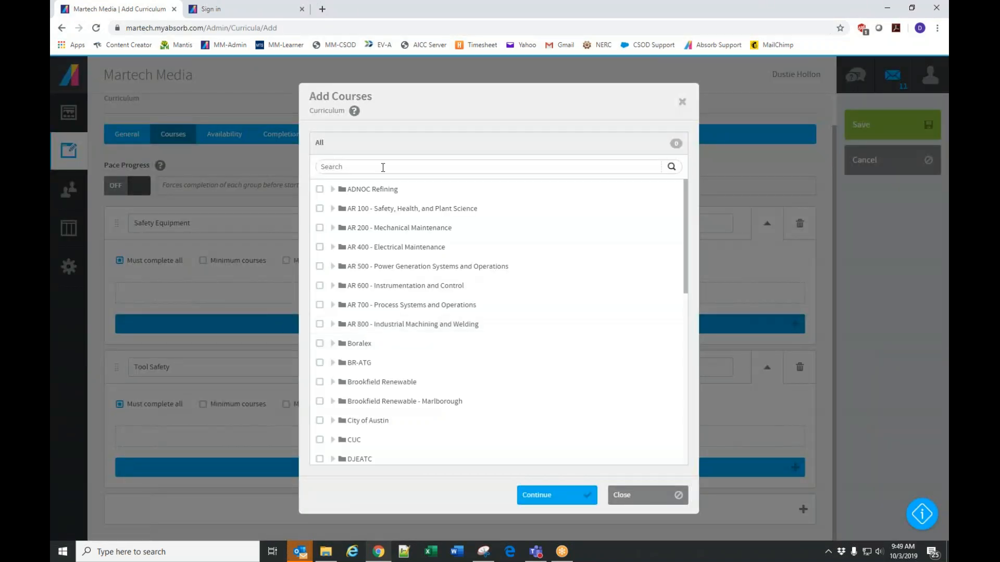
type("safety")
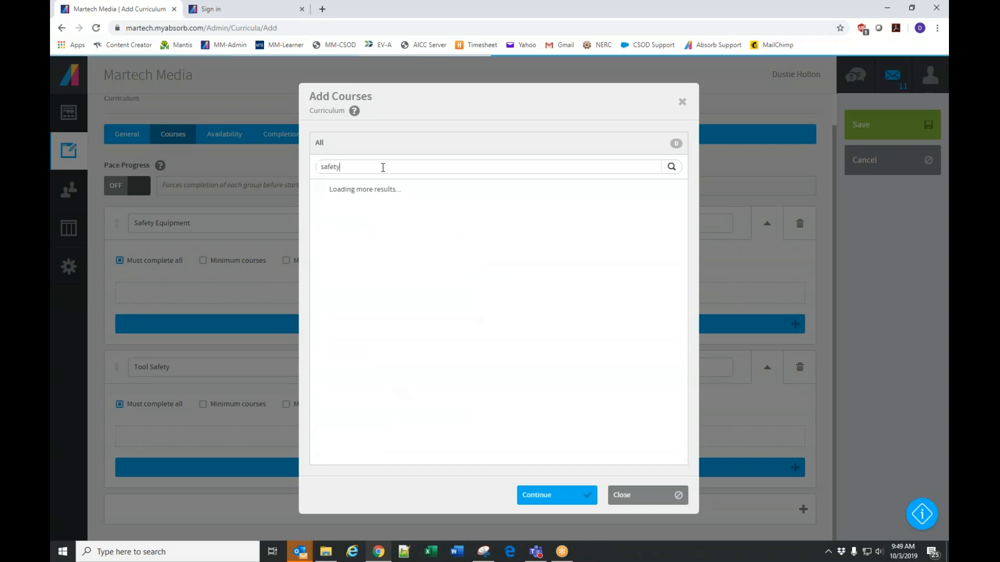
left_click(320, 227)
left_click(320, 247)
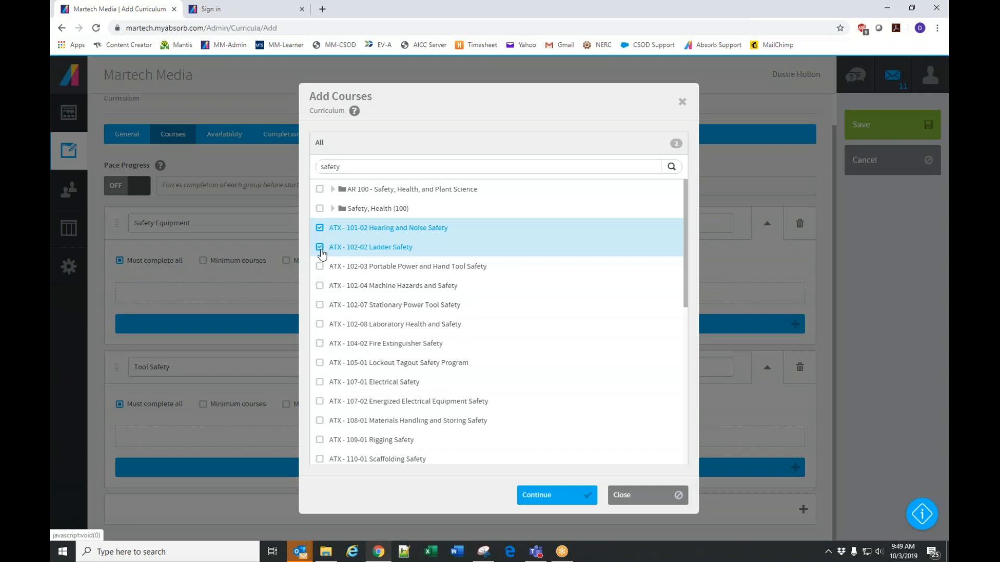
left_click(319, 267)
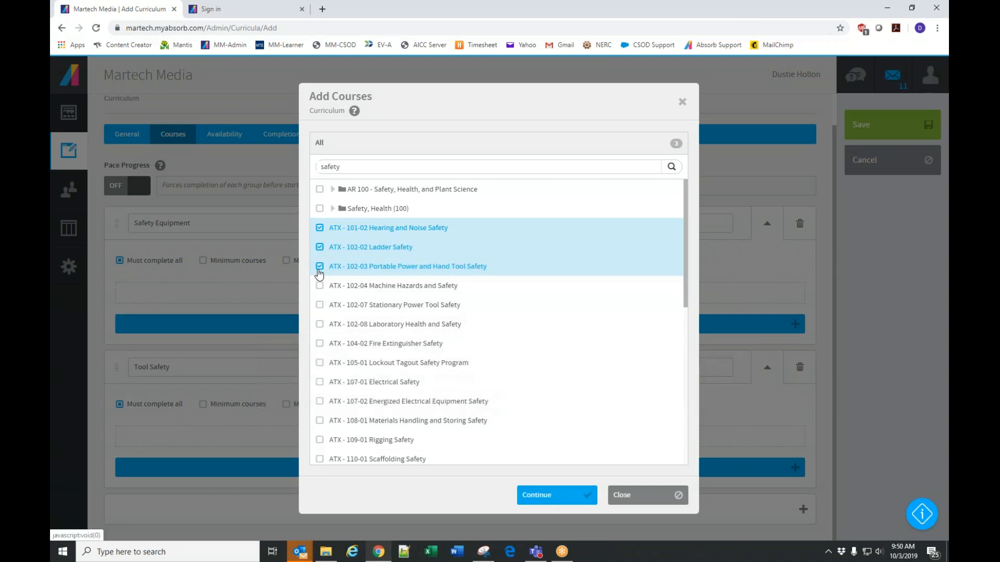
left_click(319, 268)
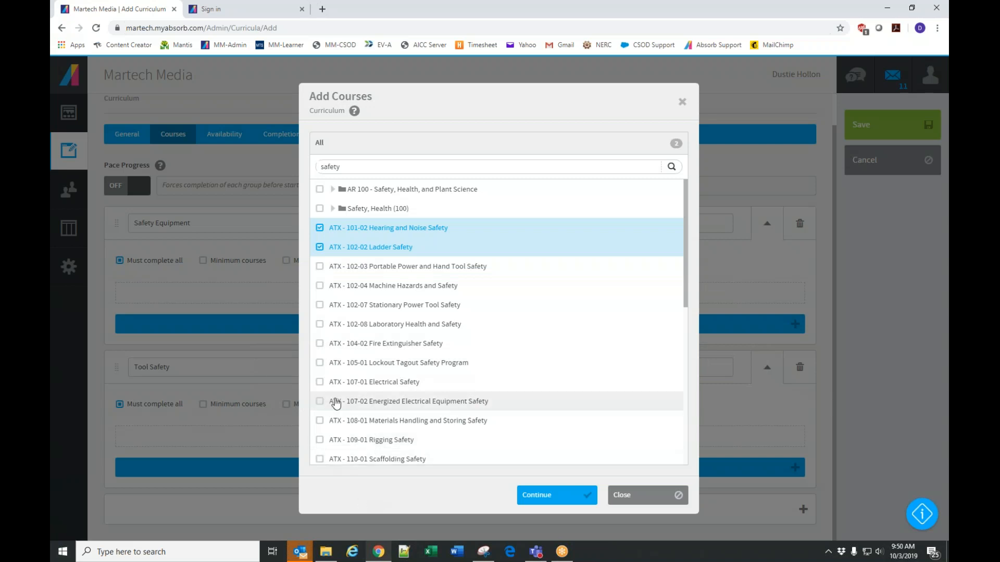
left_click(320, 383)
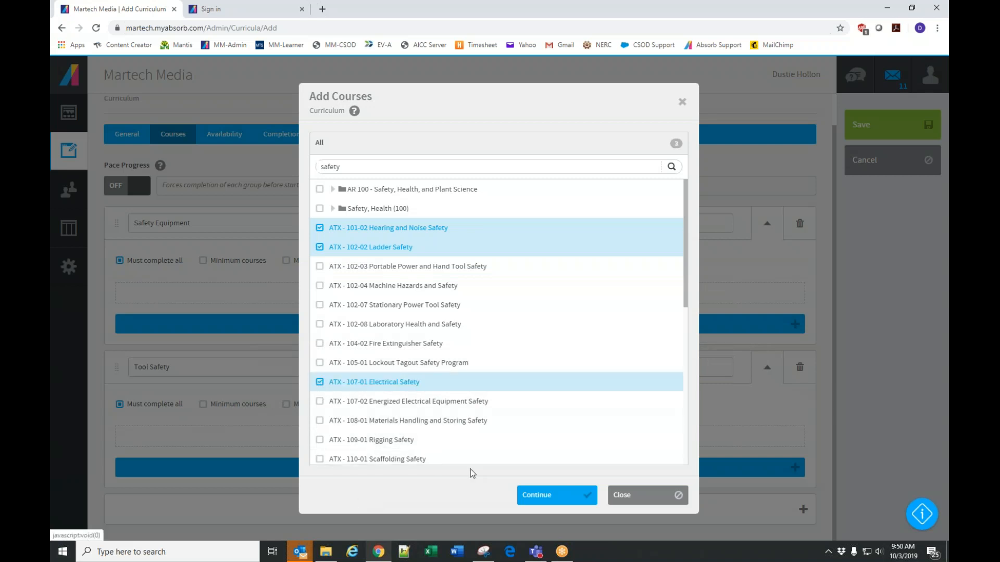
left_click(559, 505)
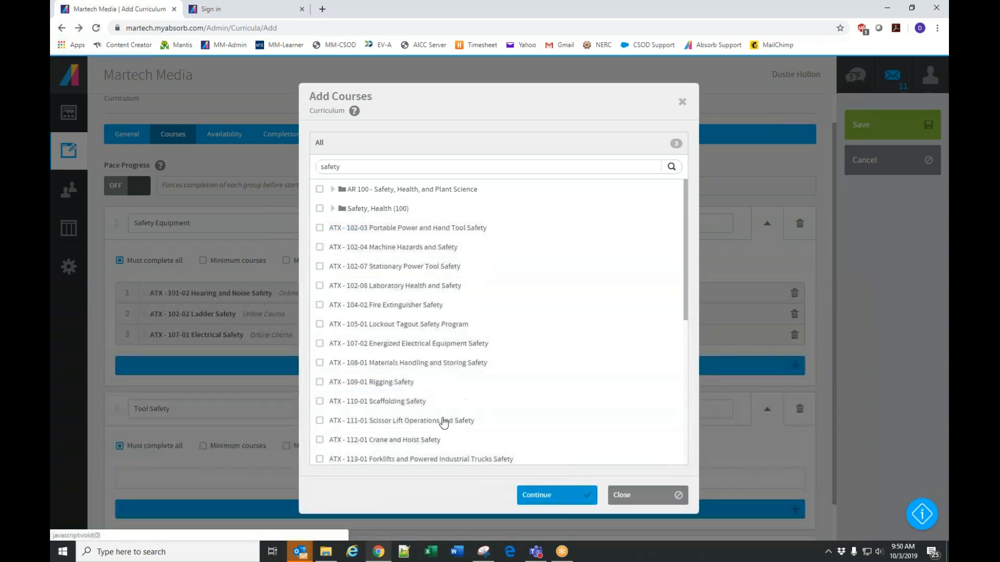
- Add ATX - 102-03 Portable Power and Hand Tool Safety, ATX - 102-07 Stationary Power Tool Safety and ATX - 160-03 to the Tool Safety group
scroll(373, 415, "down", 1)
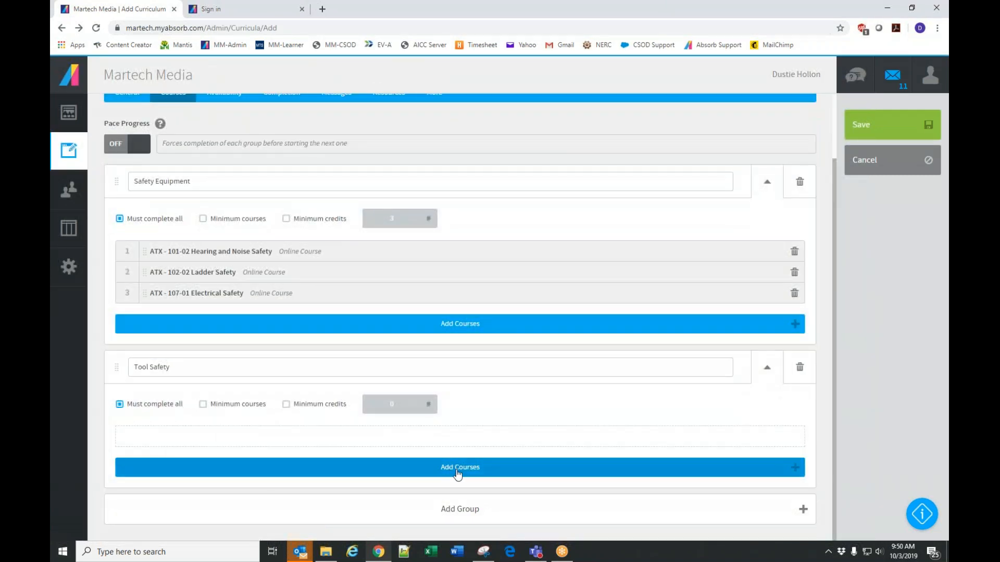
left_click(459, 467)
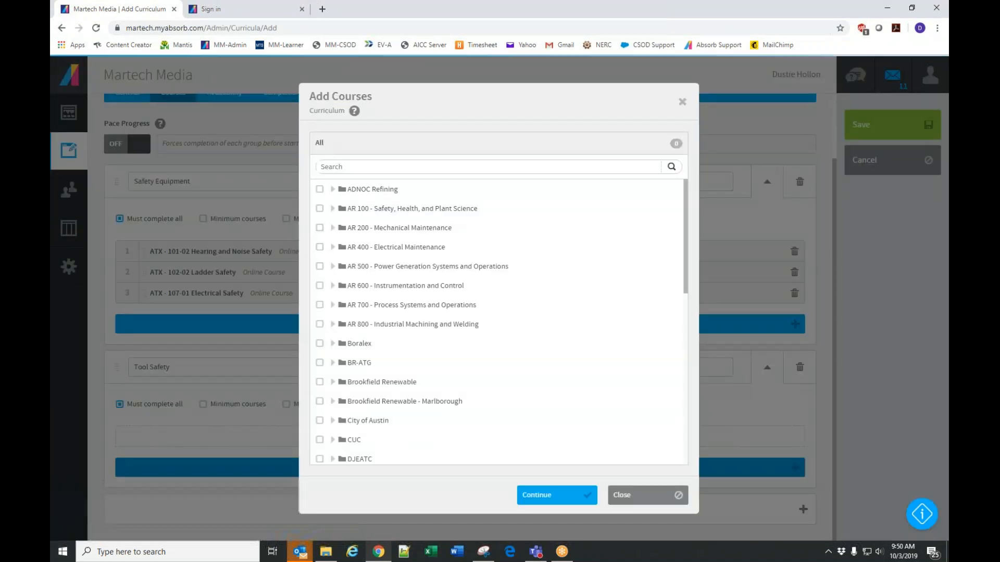
left_click(386, 165)
type("tool")
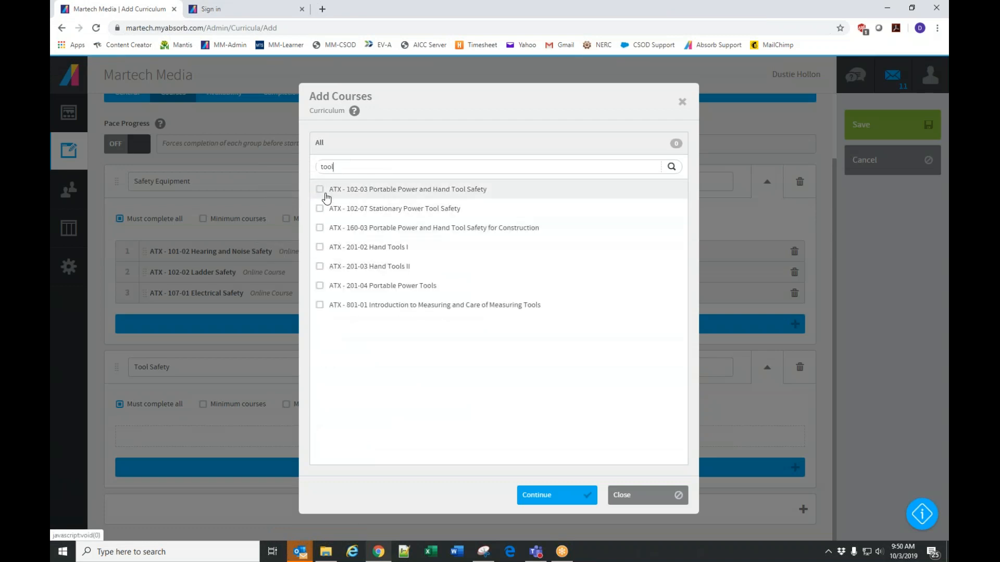
left_click(322, 192)
left_click(320, 209)
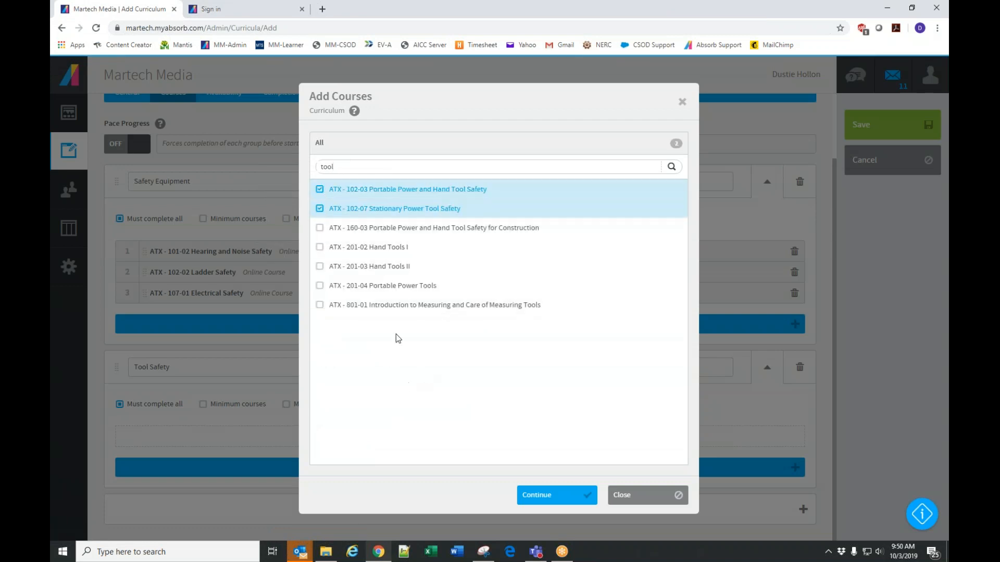
left_click(320, 229)
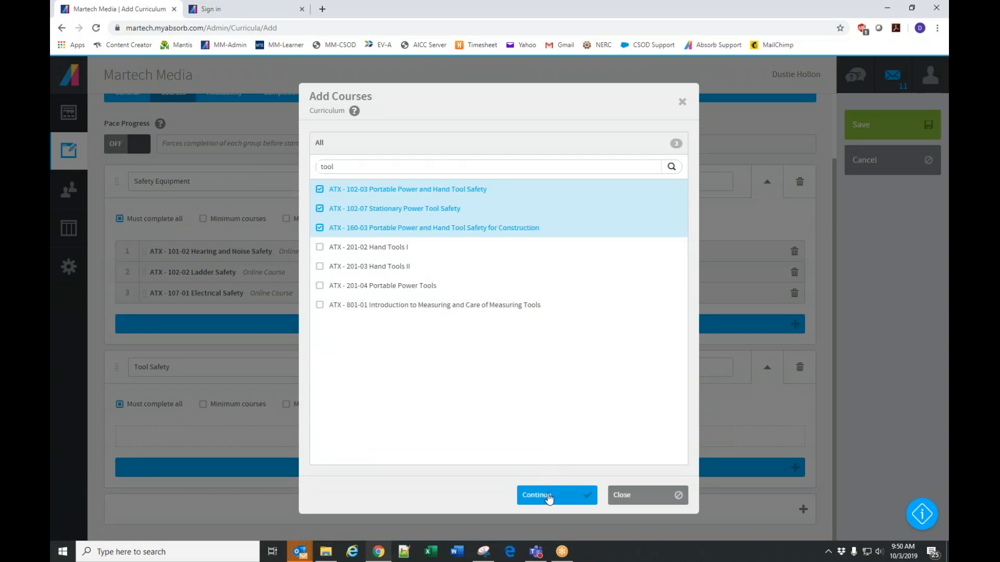
left_click(549, 498)
scroll(521, 292, "down", 1)
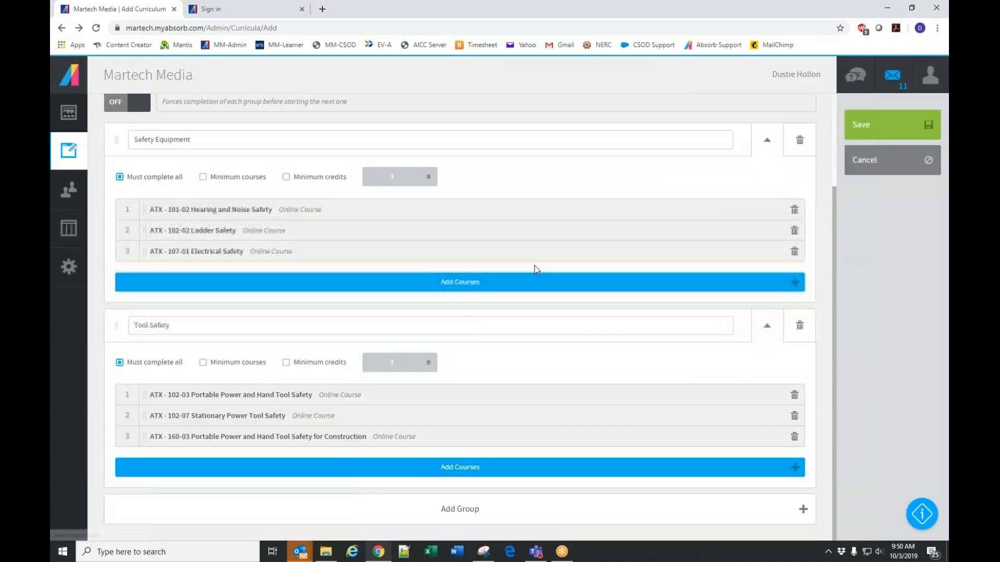
- Turn on Pace Progress and require a minimum of 2 courses in the Safety Equipment group
scroll(536, 283, "up", 1)
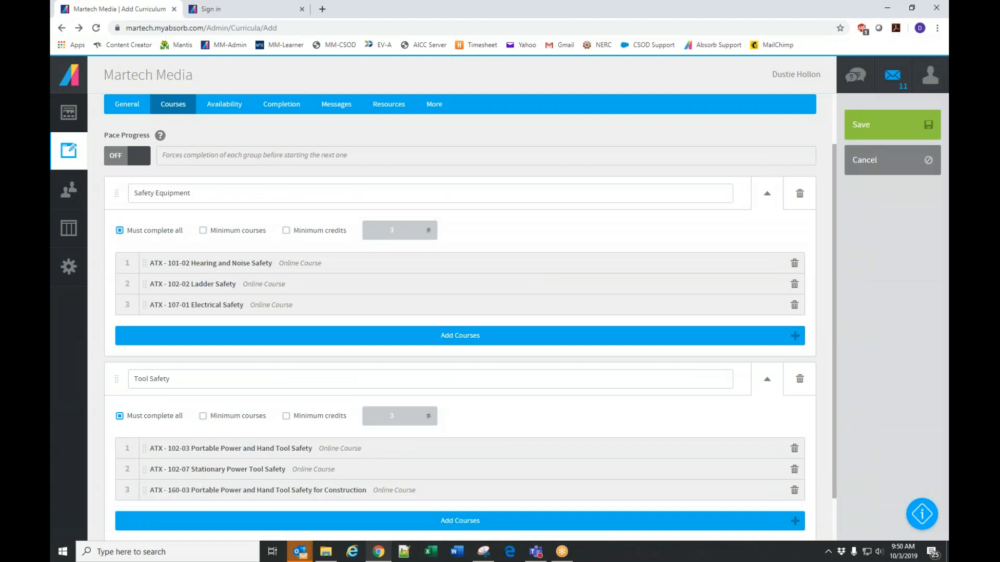
left_click(138, 160)
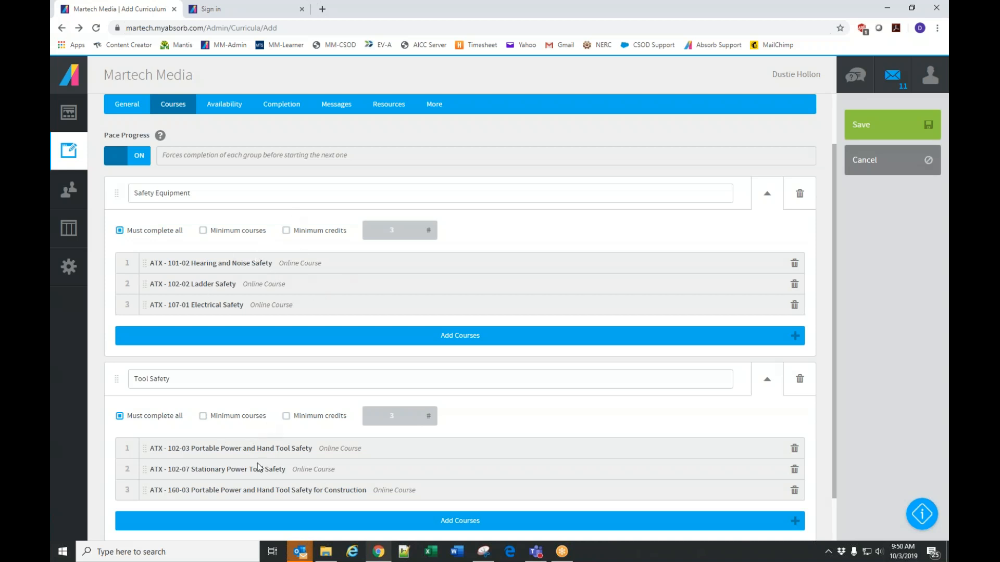
left_click(202, 232)
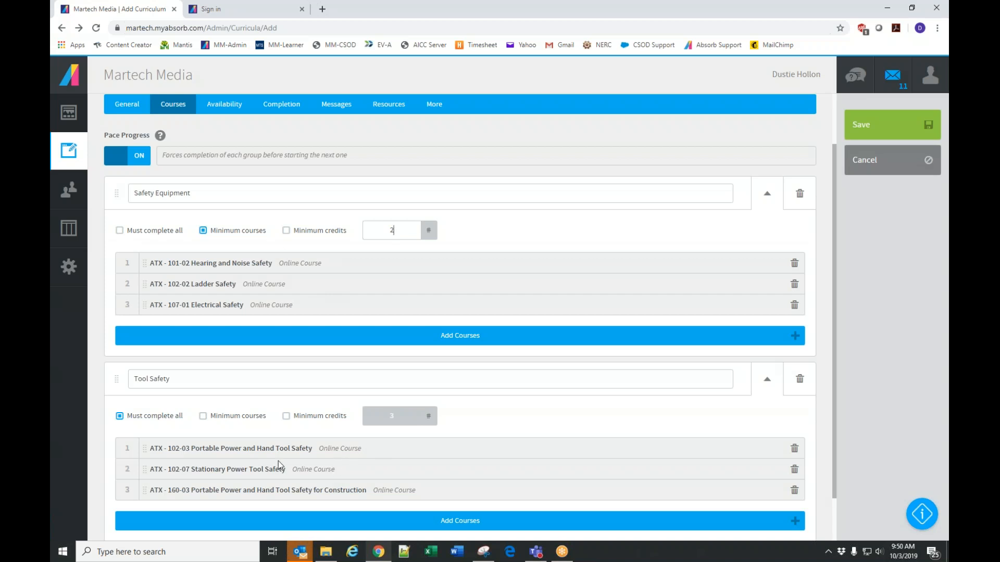
- Allow self enrollment with a rule for Department, And Sub-Departments of, City of Austin / Relay Construction
left_click(224, 106)
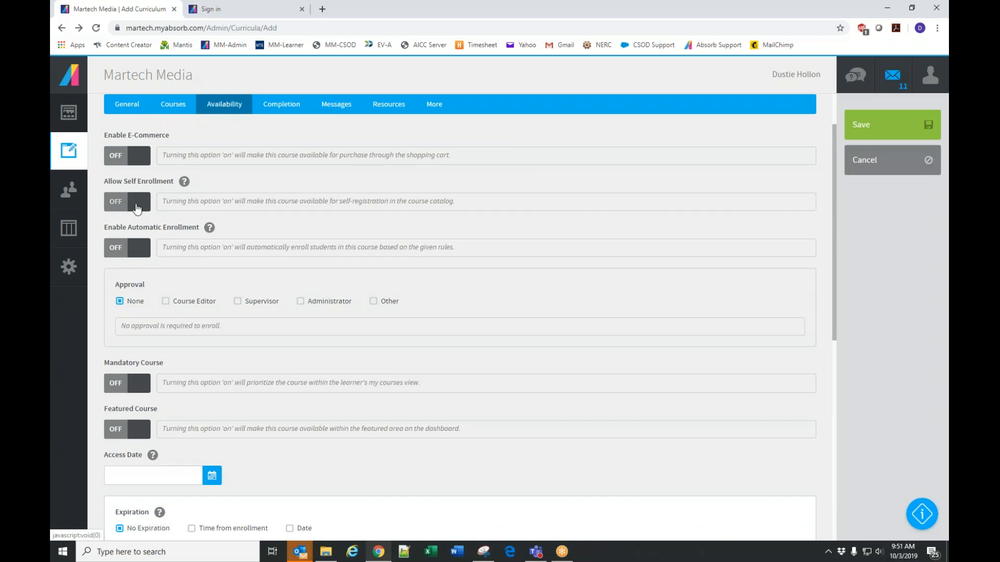
left_click(137, 208)
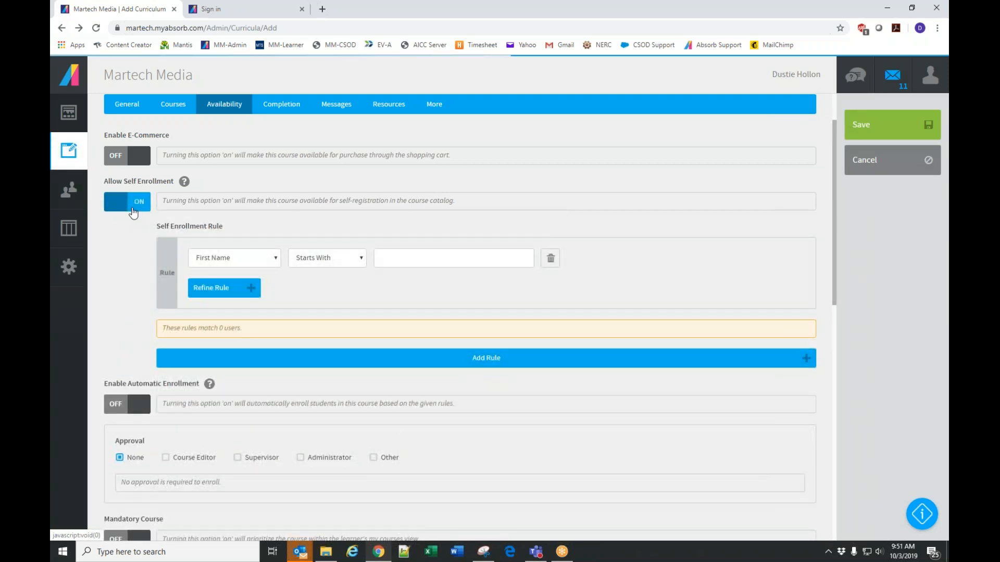
left_click(212, 259)
left_click(215, 314)
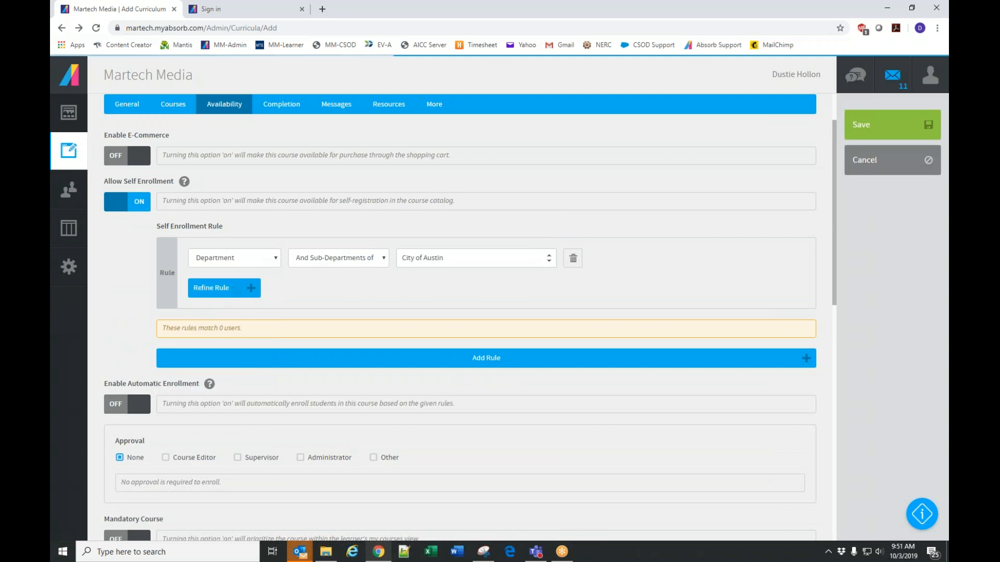
left_click(441, 259)
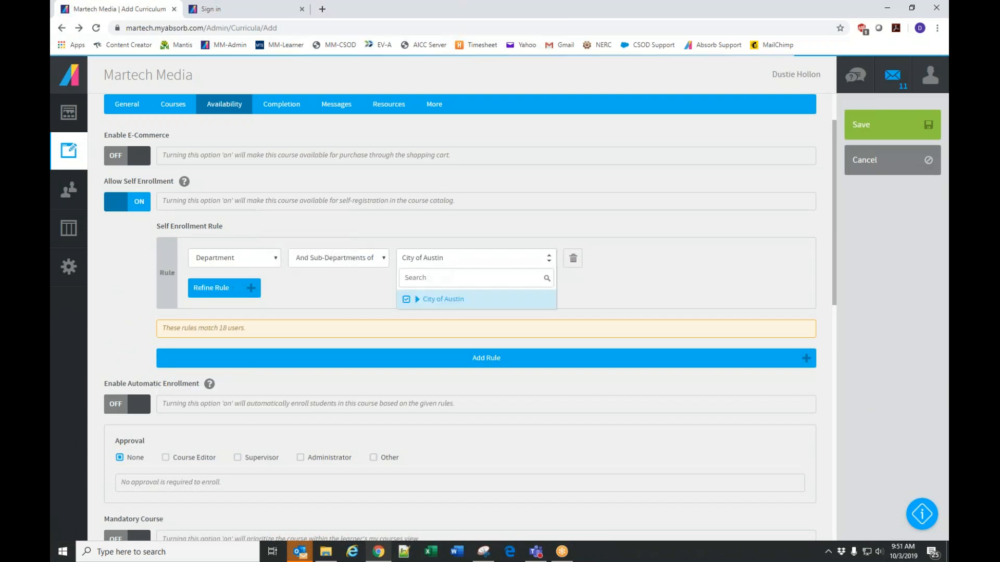
left_click(417, 298)
left_click(458, 323)
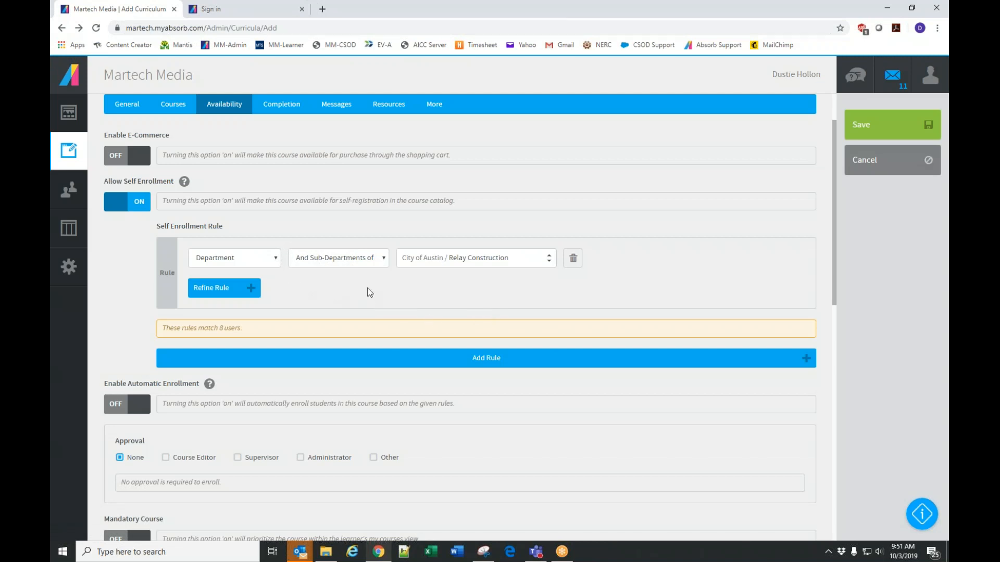
- Enable automatic enrollment with a rule for Department, And Sub-Departments of, City of Austin
scroll(371, 289, "down", 2)
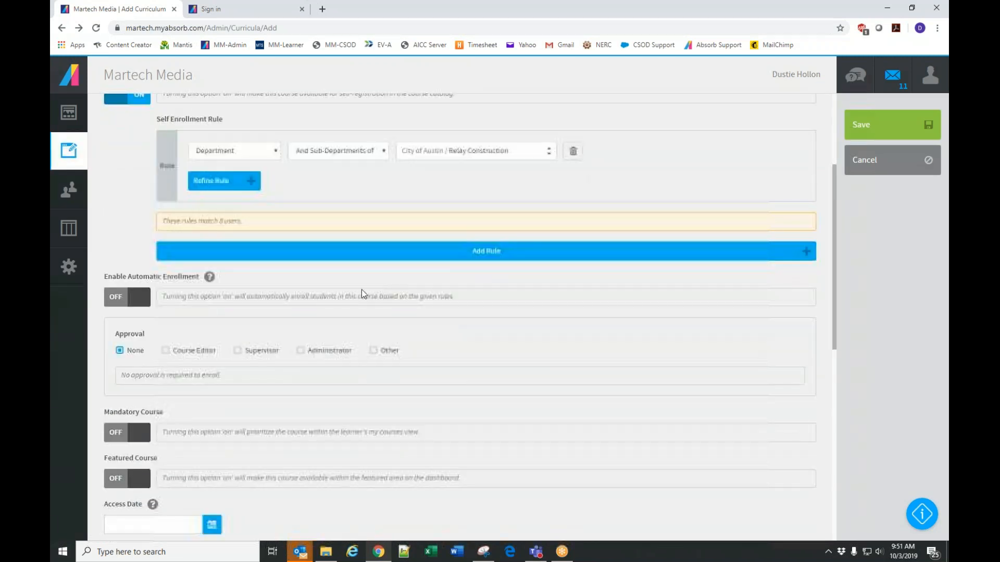
left_click(140, 300)
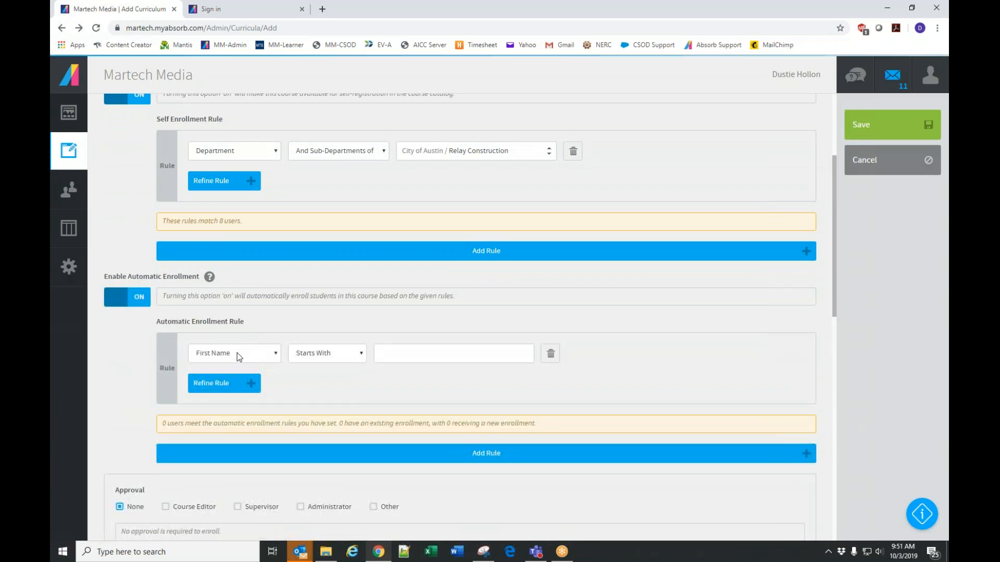
left_click(237, 352)
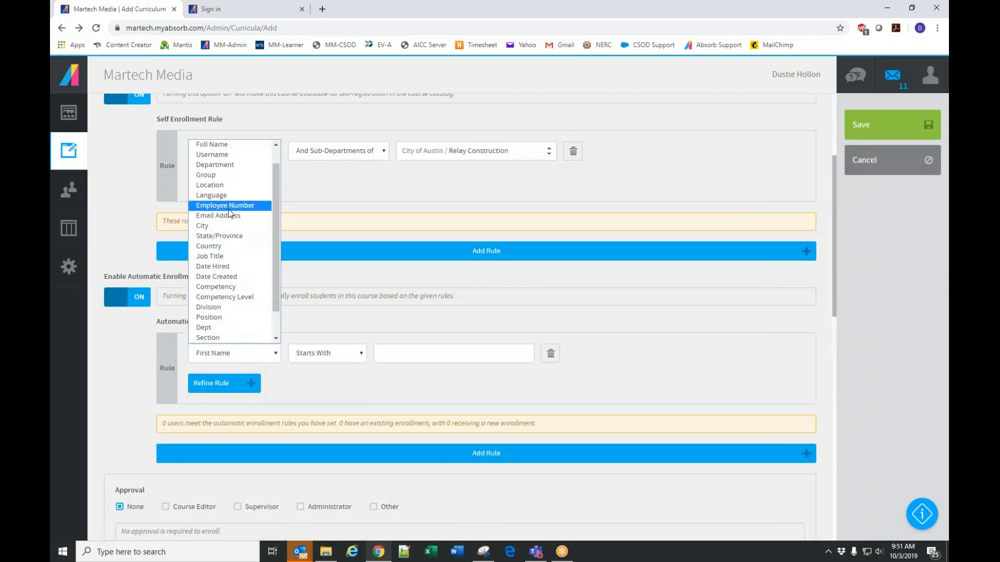
left_click(224, 165)
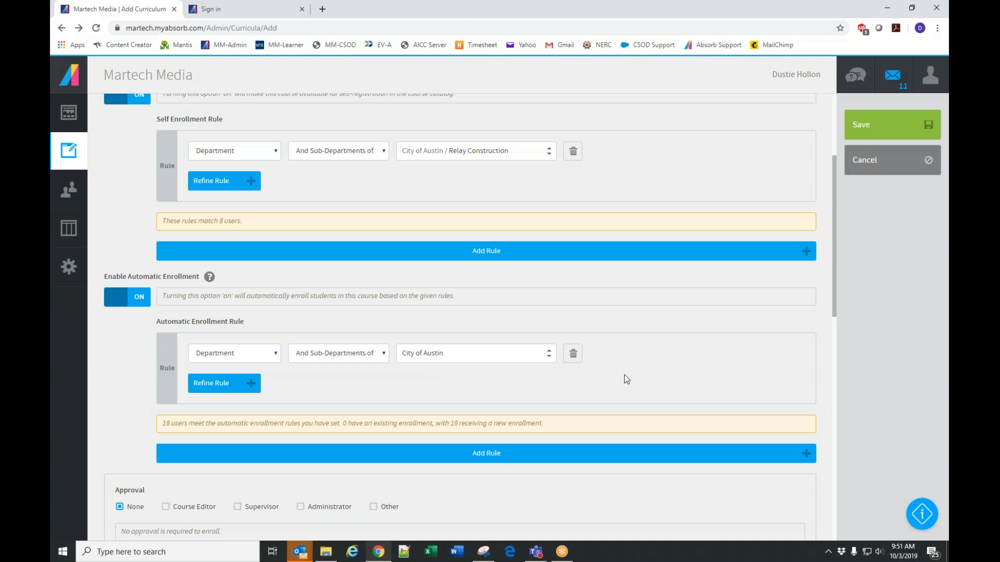
- Add City of Austin to the curriculum's department visibility and set it to Include All Sub-Departments
scroll(626, 379, "down", 6)
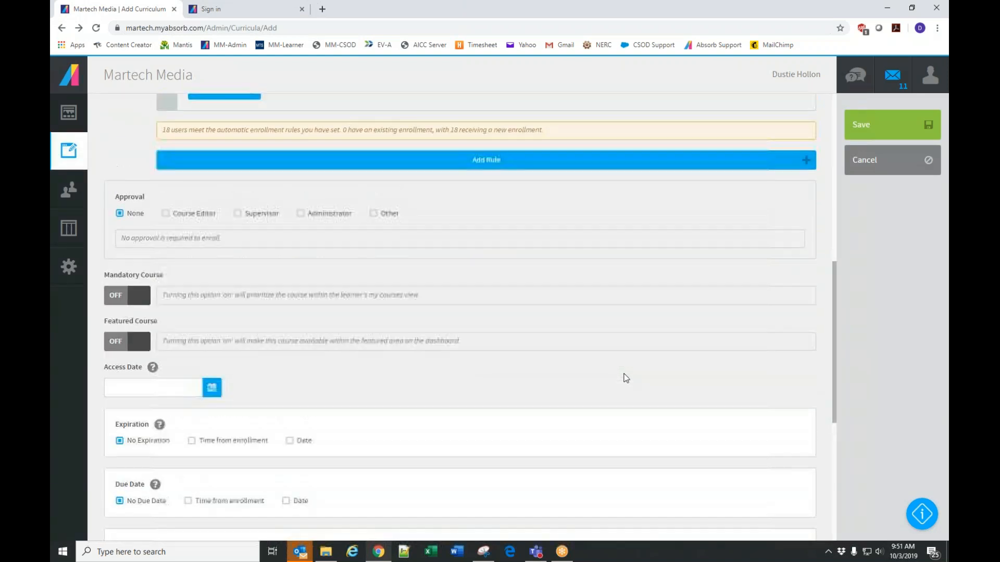
scroll(625, 378, "up", 2)
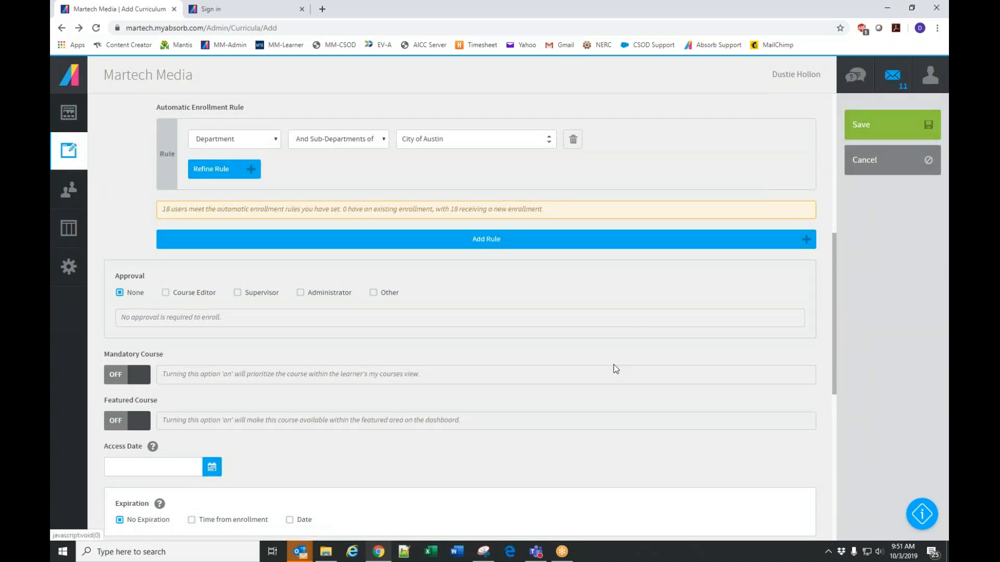
scroll(613, 366, "down", 3)
scroll(612, 367, "down", 1)
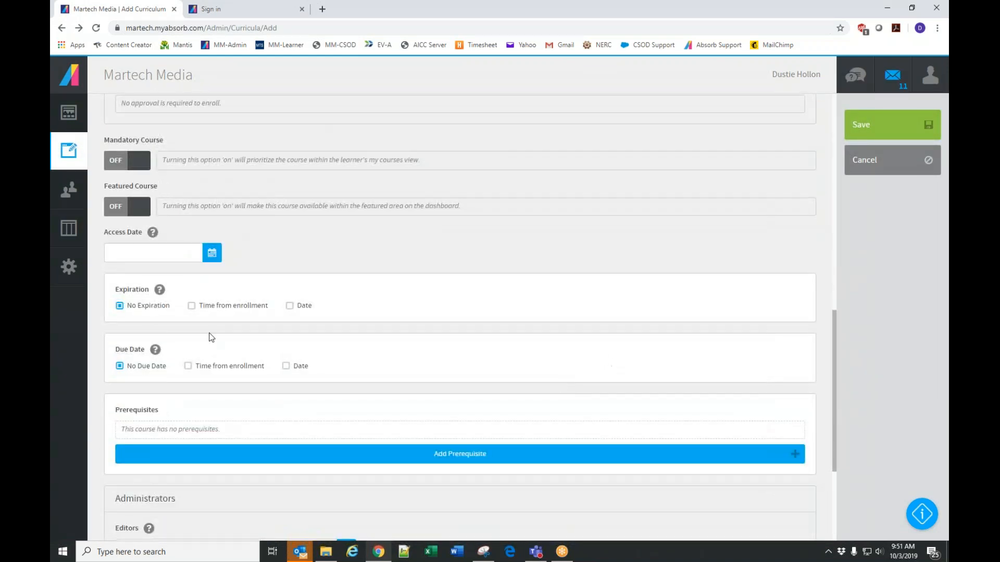
scroll(351, 341, "down", 3)
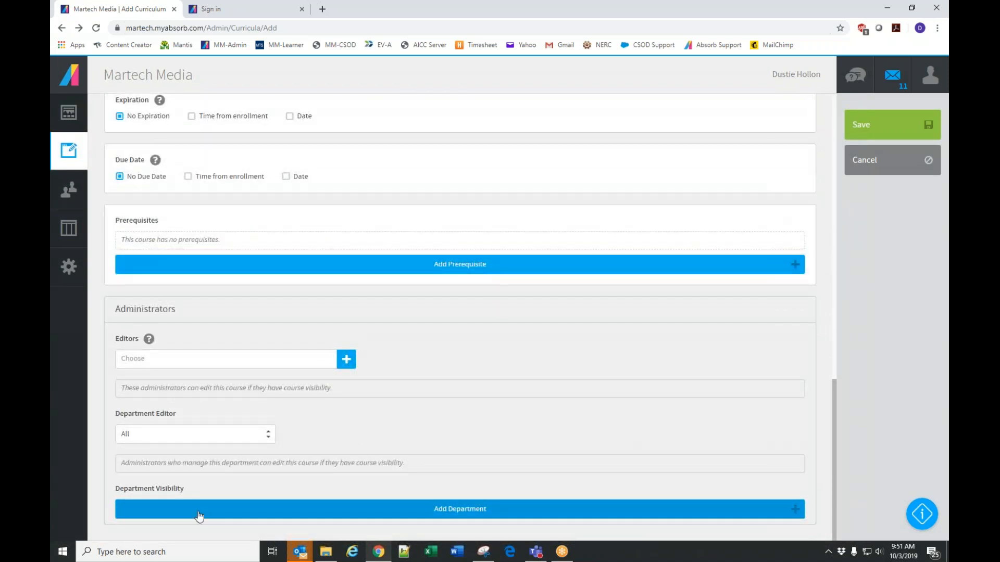
left_click(446, 515)
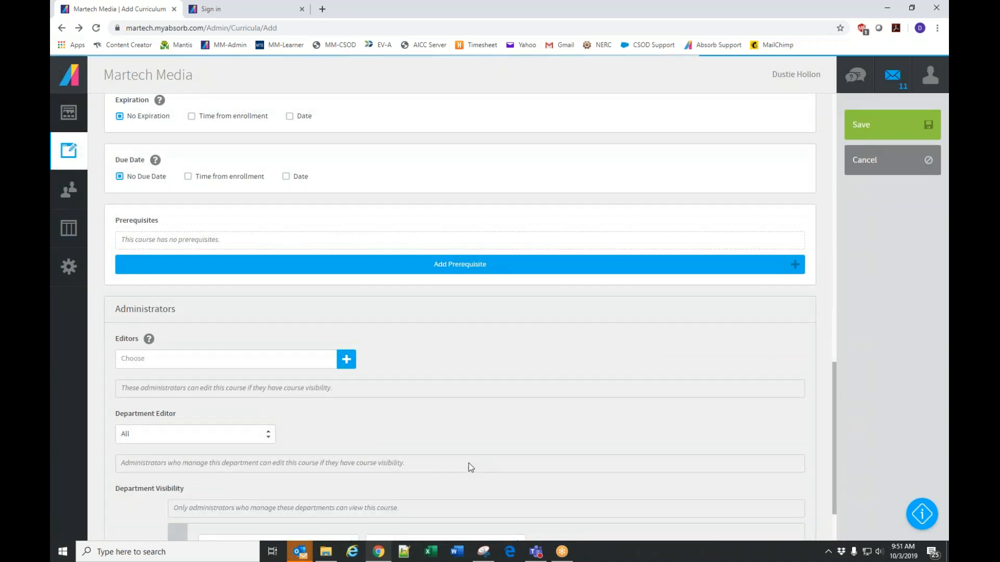
scroll(468, 469, "down", 2)
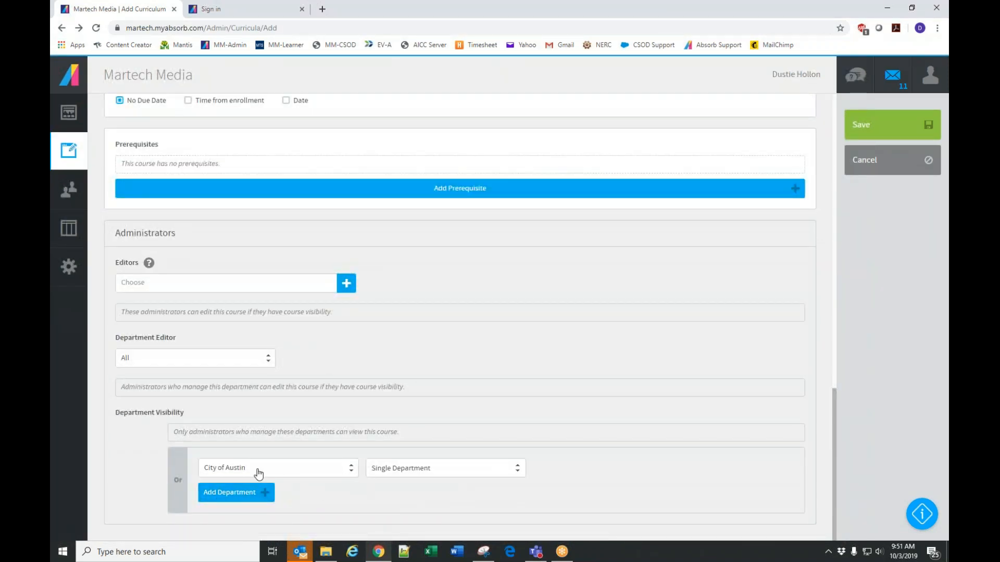
left_click(407, 469)
left_click(586, 462)
left_click(389, 474)
left_click(392, 505)
- Allow re-enrollment in the curriculum's completion settings
scroll(525, 381, "up", 5)
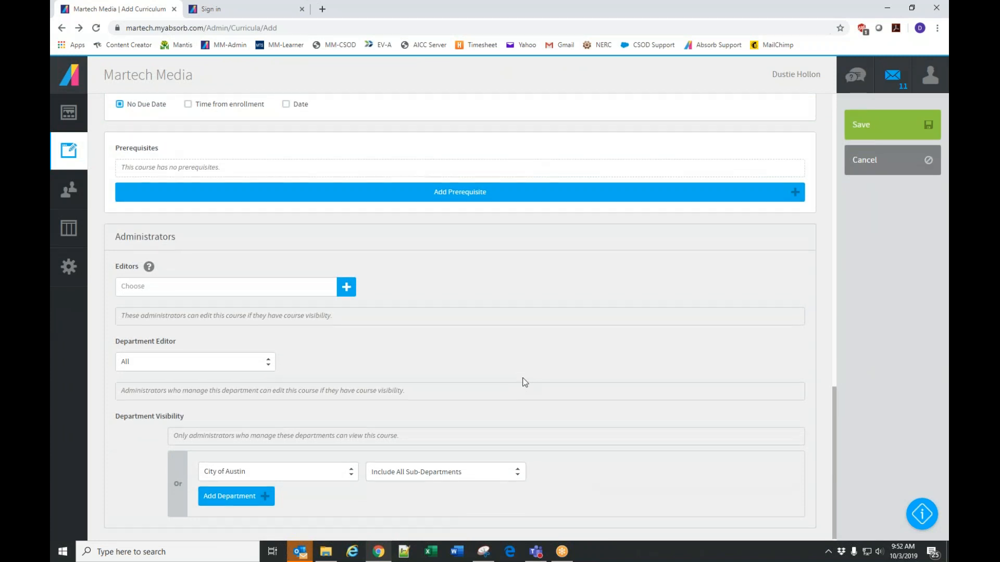
scroll(524, 384, "down", 4)
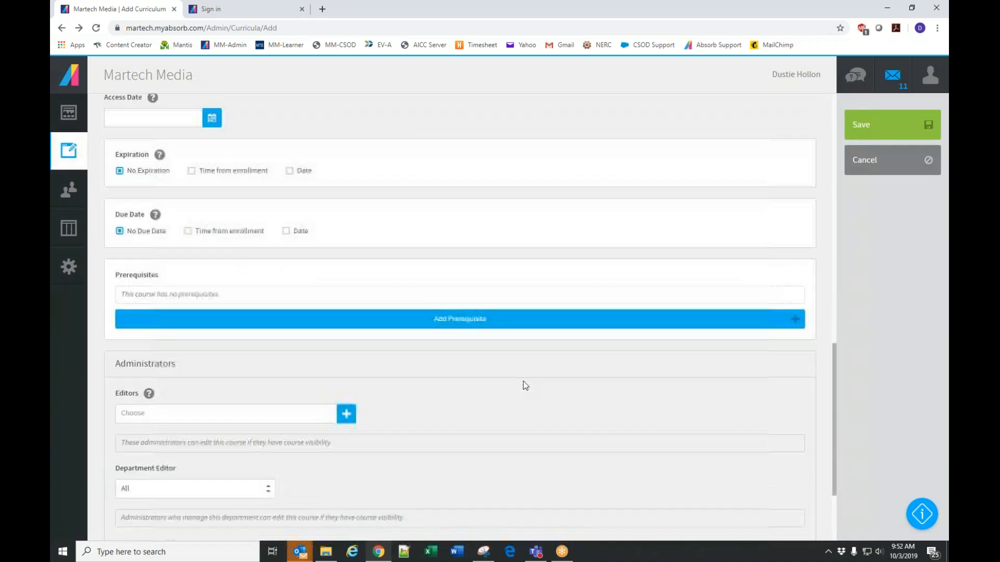
scroll(524, 386, "up", 12)
scroll(523, 388, "down", 15)
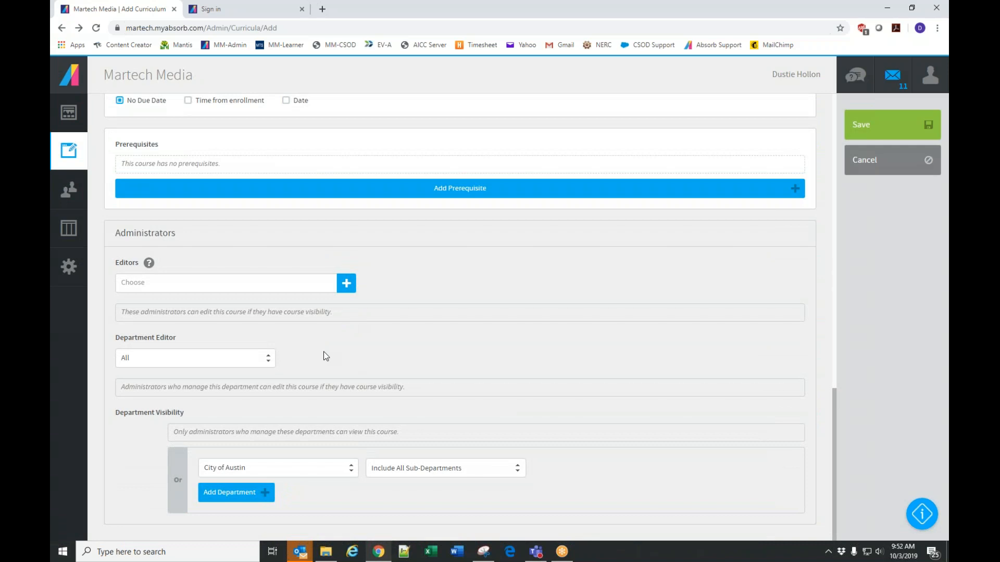
scroll(321, 345, "up", 15)
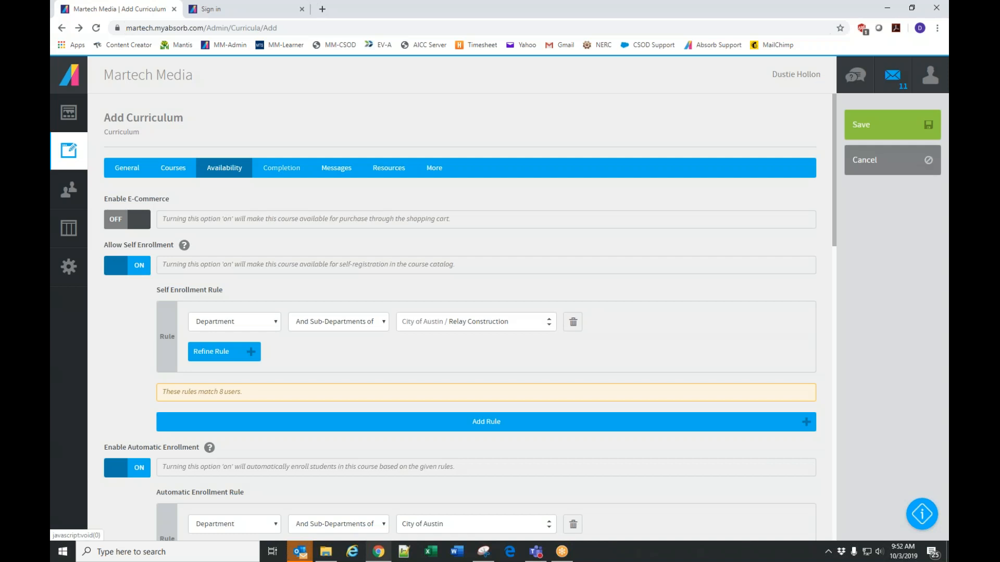
left_click(282, 174)
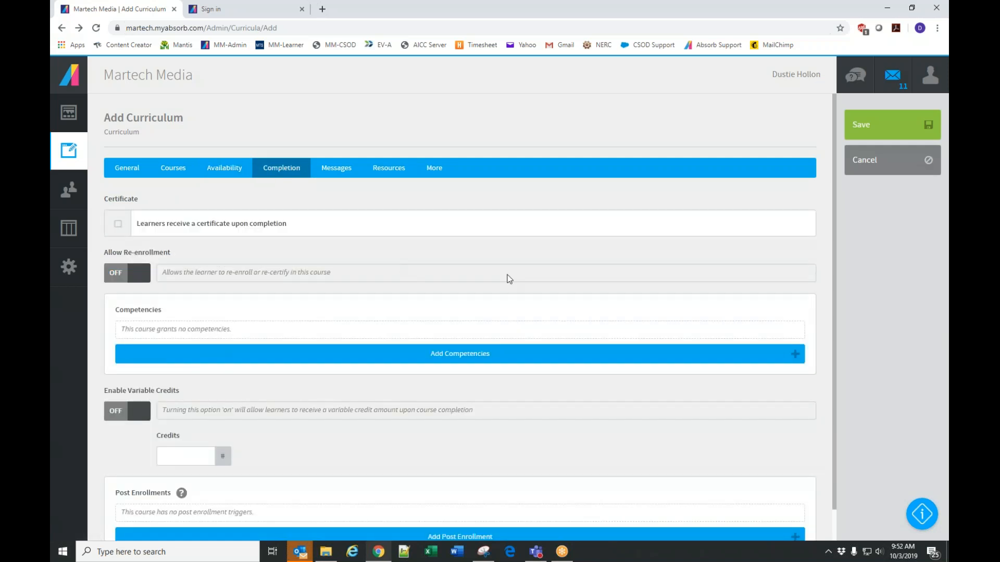
scroll(421, 275, "down", 1)
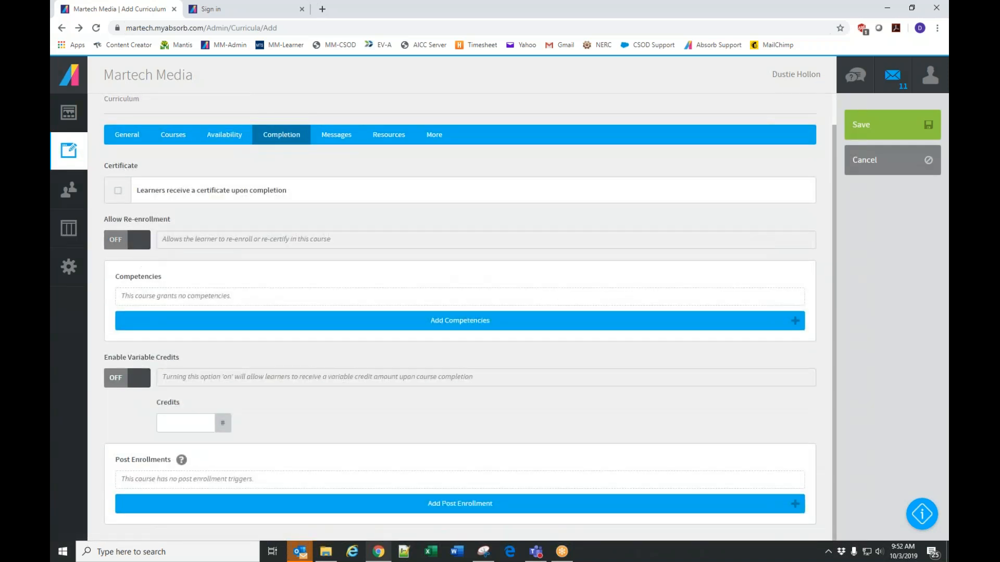
left_click(121, 239)
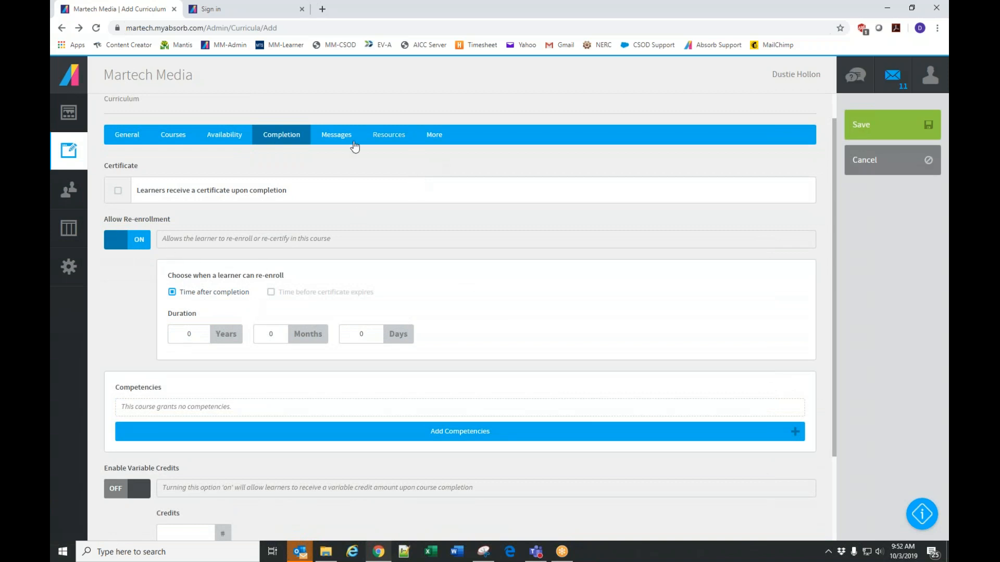
- Award learners a certificate upon curriculum completion, using certificate-NO EXPIRY-NO SCORE.pdf from the Certificates folder
left_click(119, 191)
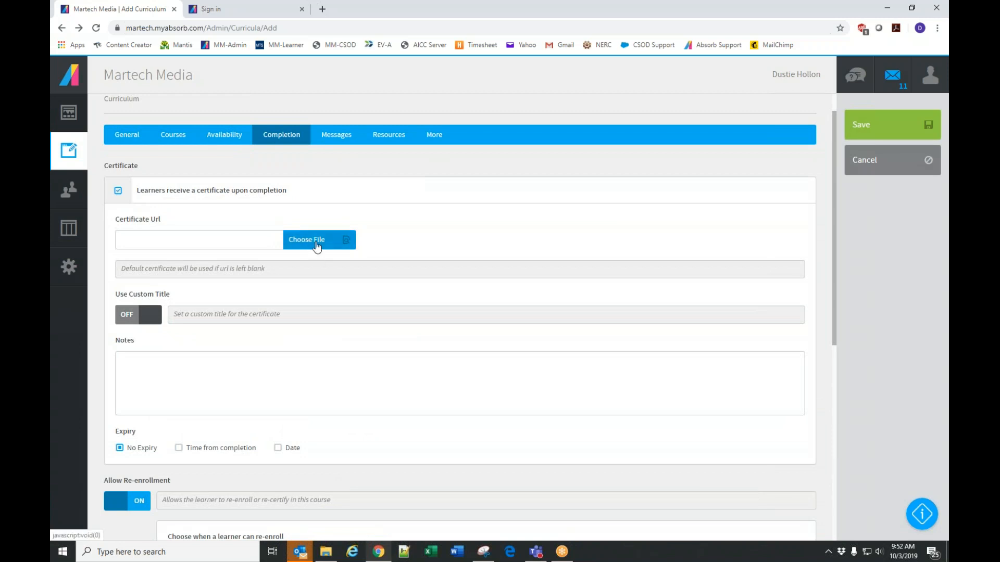
left_click(316, 245)
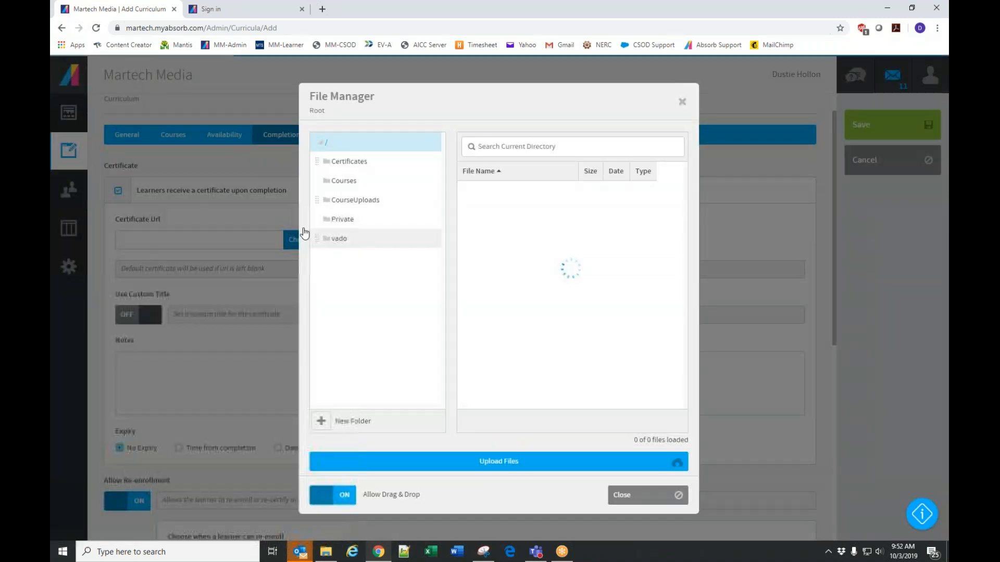
double_click(475, 192)
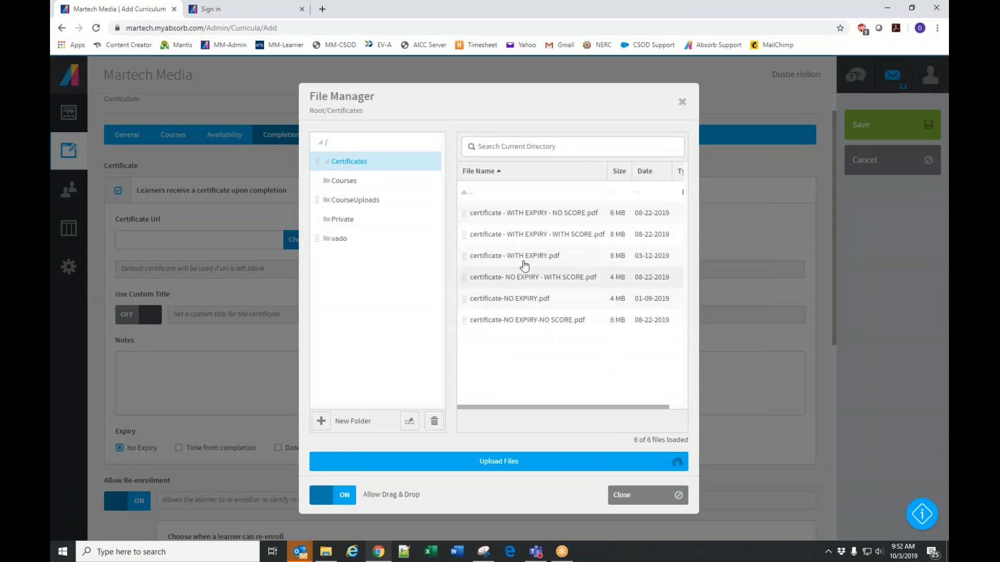
left_click(518, 322)
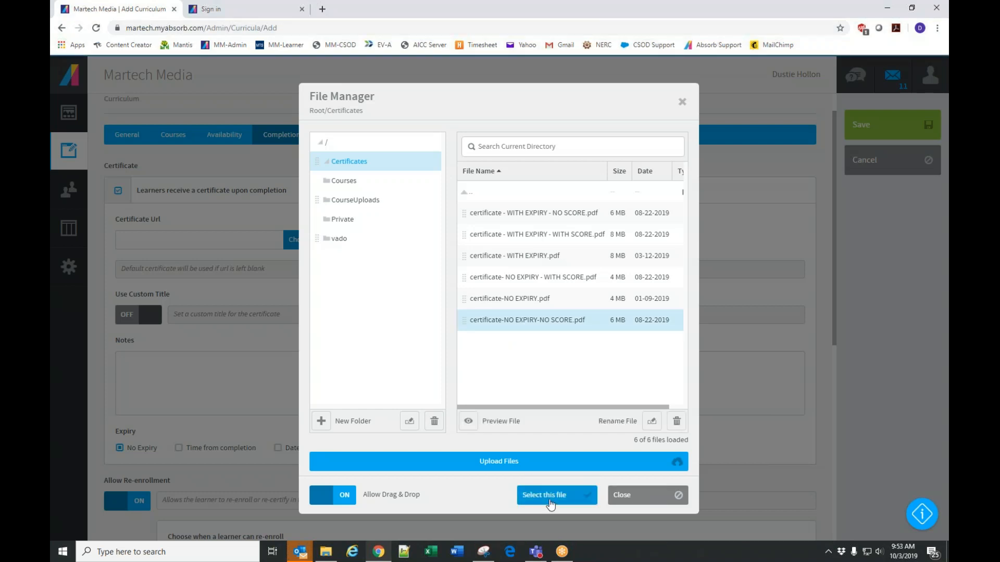
left_click(550, 498)
- Set the certificate's expiry to 1 year from completion
scroll(370, 326, "down", 2)
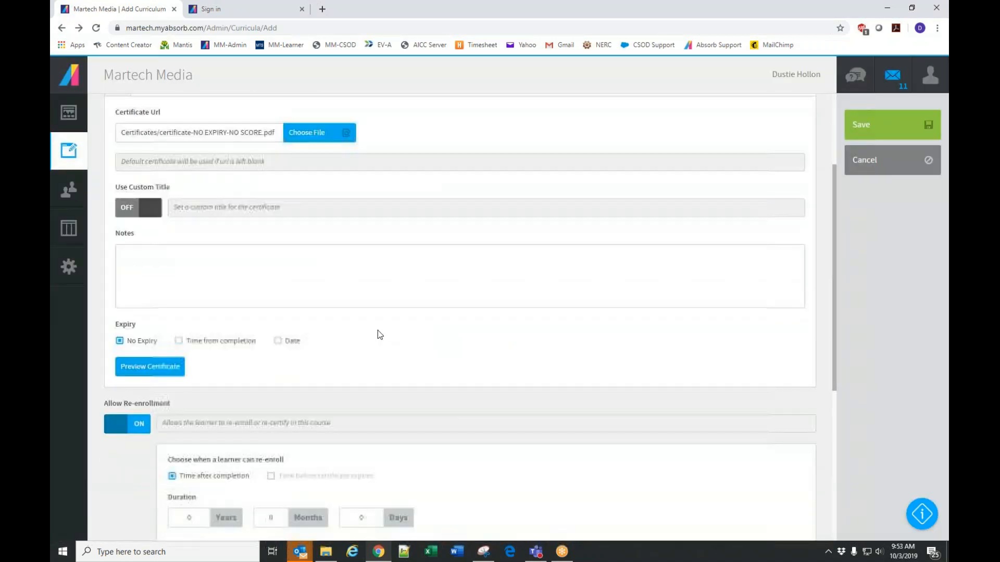
scroll(391, 350, "up", 3)
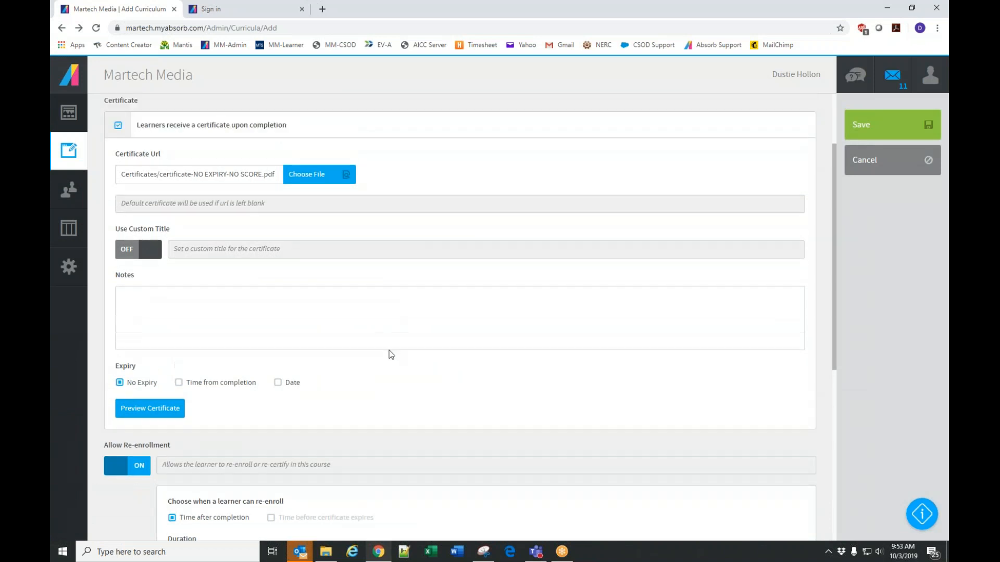
scroll(312, 353, "down", 3)
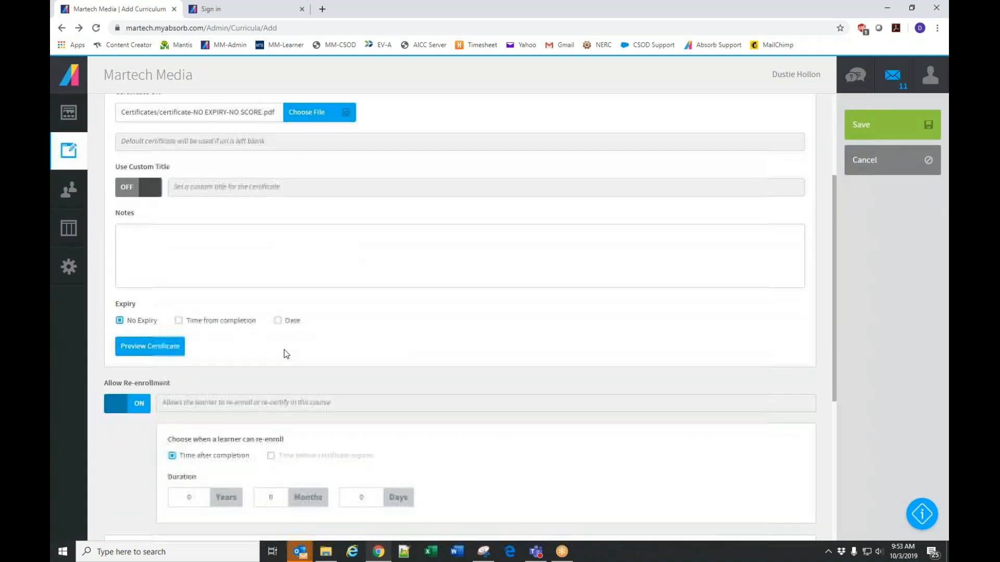
left_click(178, 320)
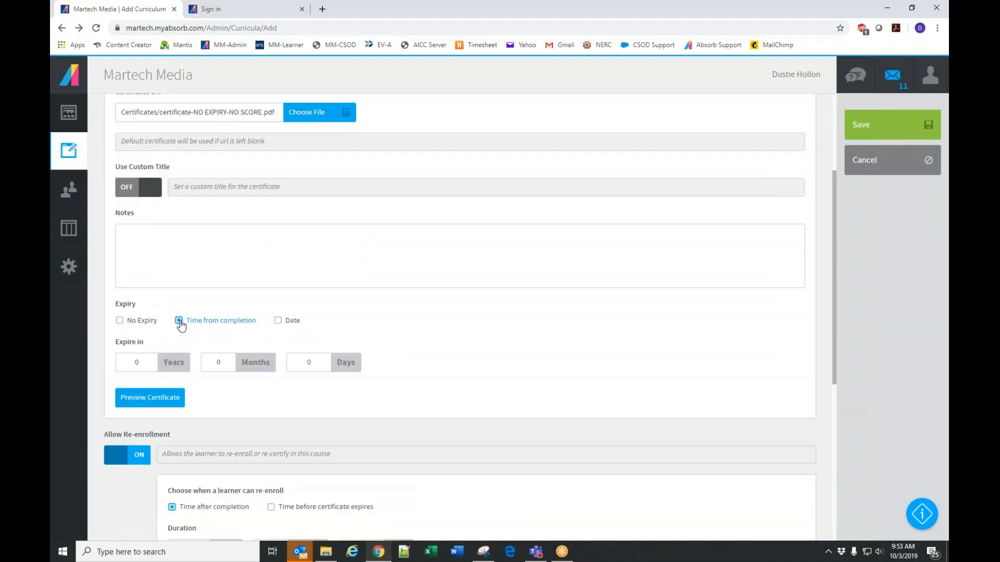
left_click(136, 359)
type("1")
- Base re-enrollment on the time before the certificate expires and turn on automatic re-enrollment
scroll(136, 359, "down", 5)
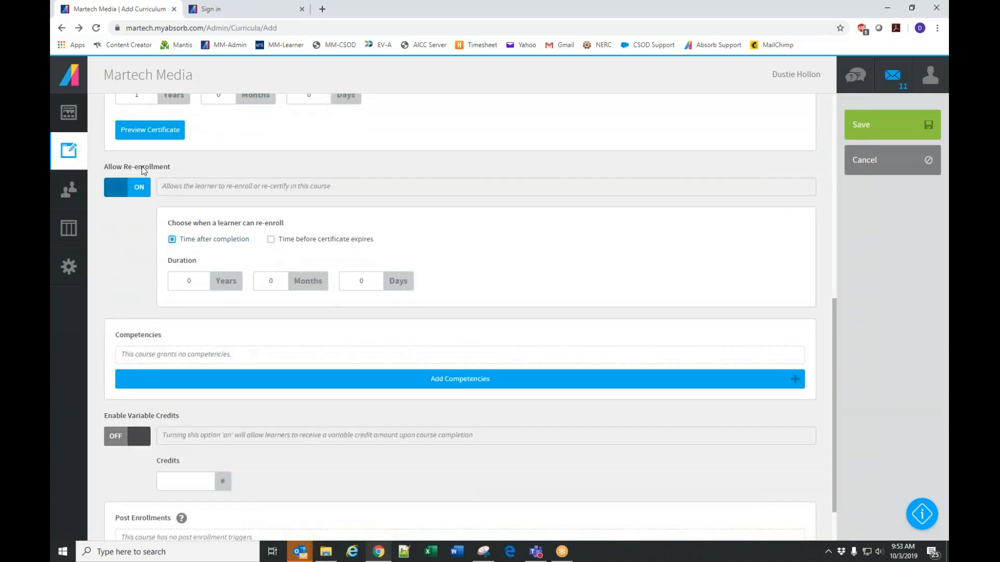
left_click(271, 239)
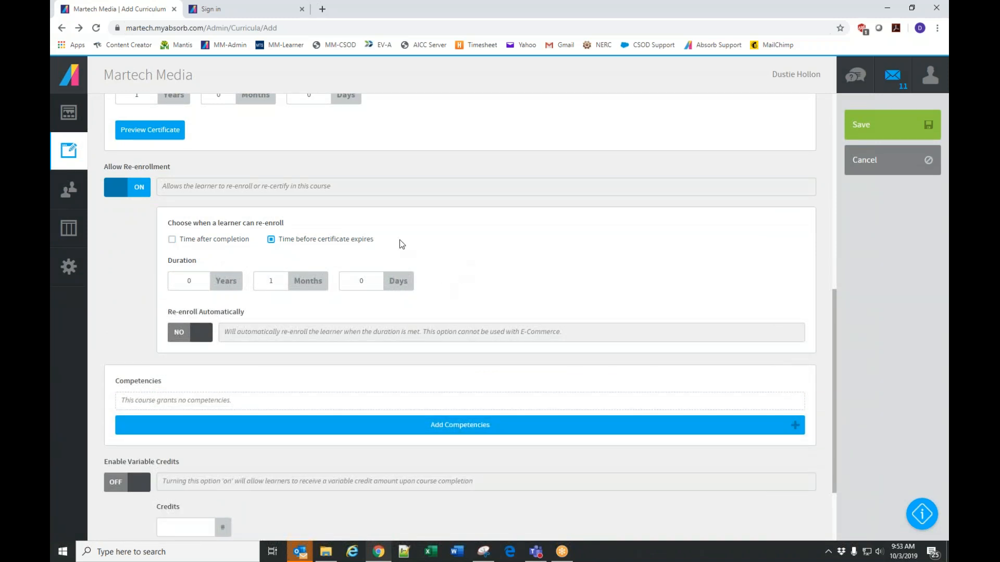
left_click(205, 340)
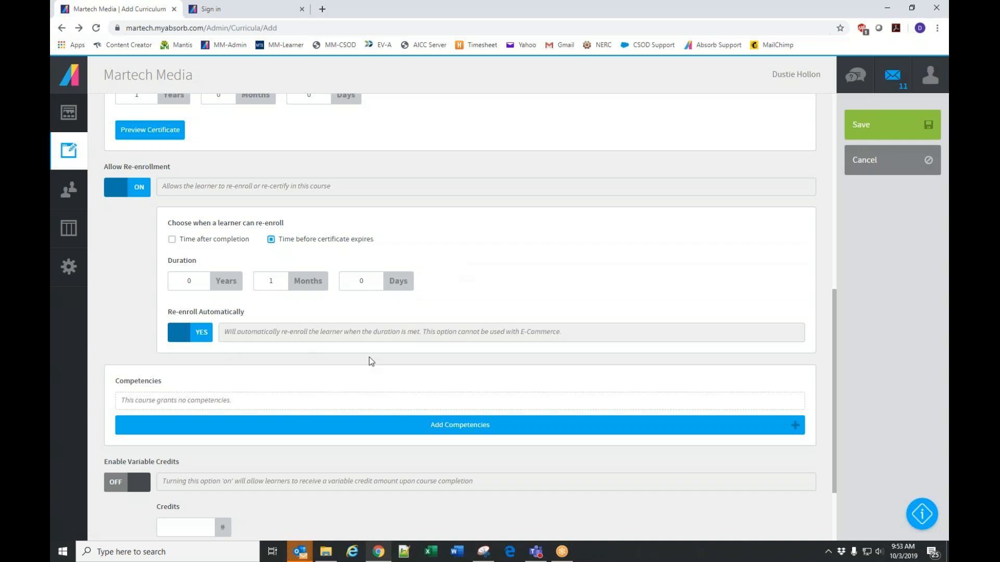
- Replace the certificate file with certificate - WITH EXPIRY - NO SCORE.pdf, preview the certificate and return to the curriculum
scroll(369, 360, "up", 6)
left_click(321, 173)
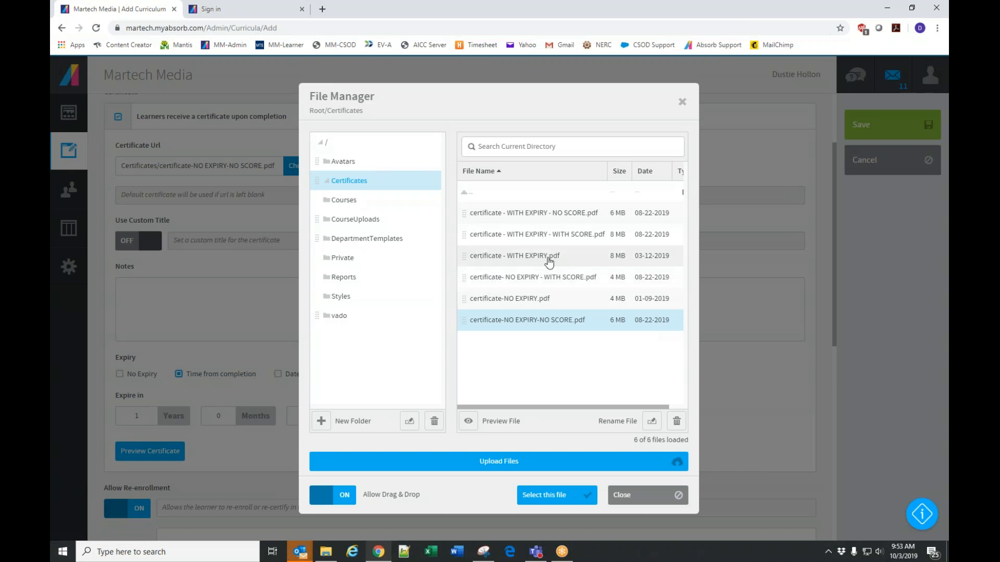
left_click(544, 218)
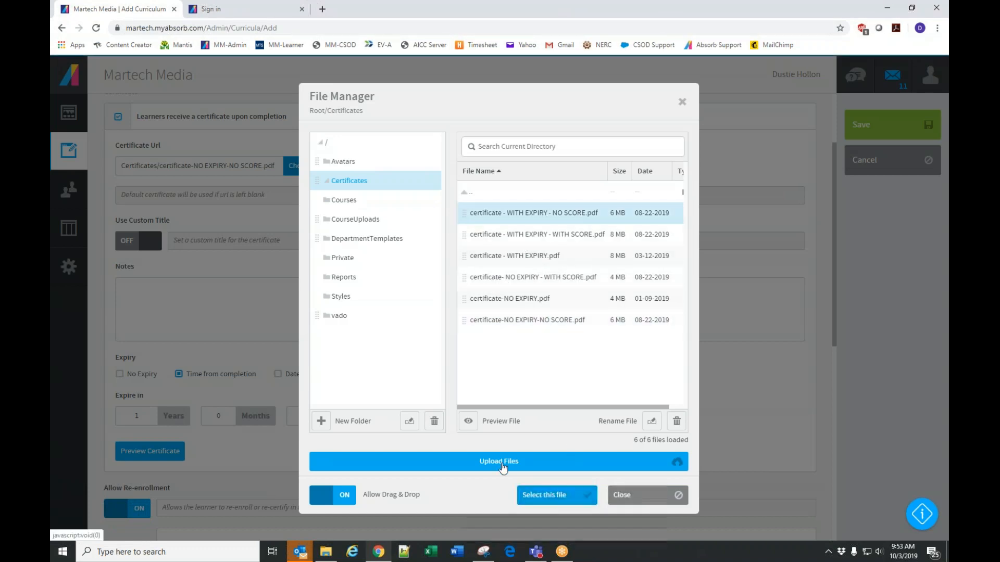
left_click(544, 494)
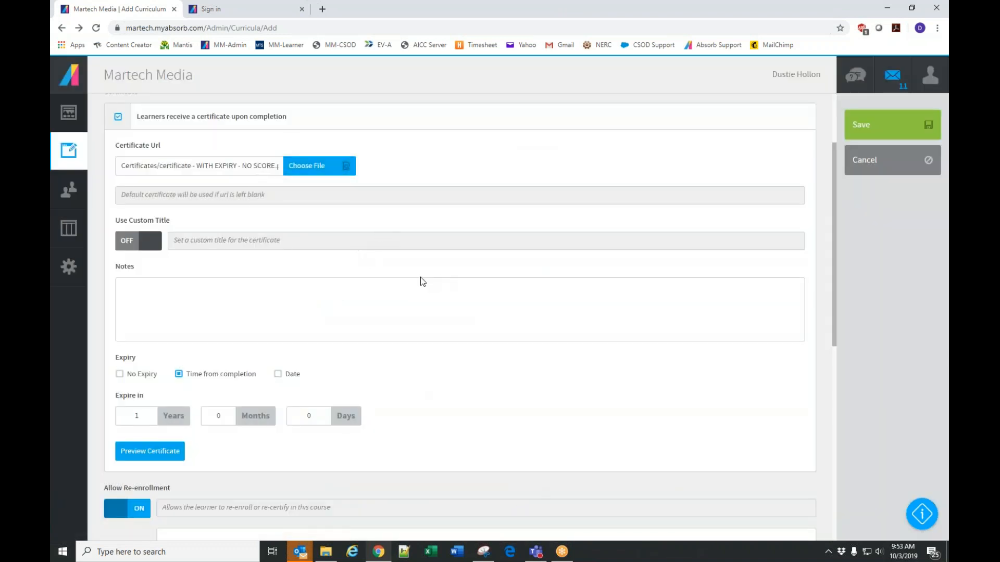
left_click(143, 451)
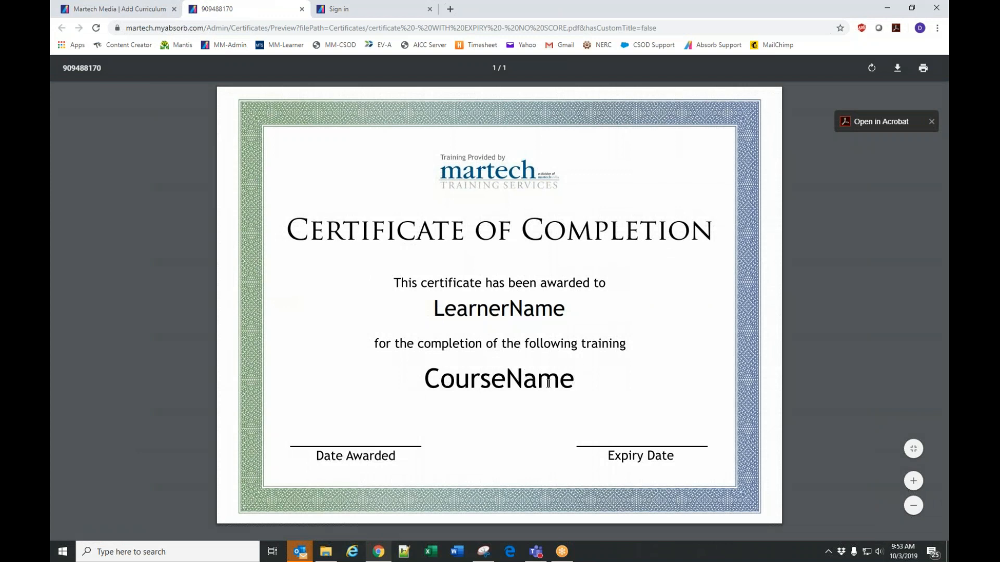
left_click(110, 10)
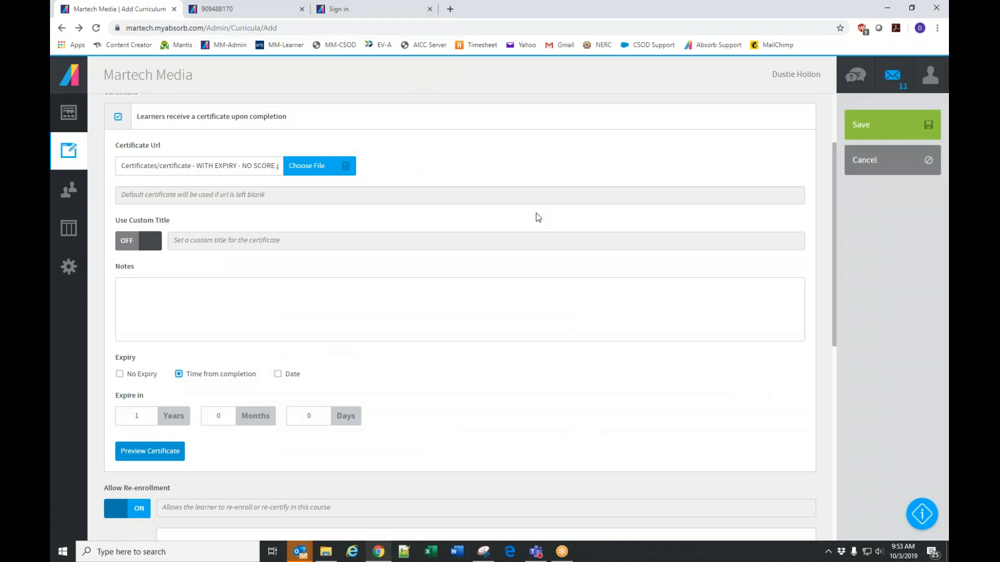
- Enable the nudge email in the curriculum's message settings
left_click(339, 169)
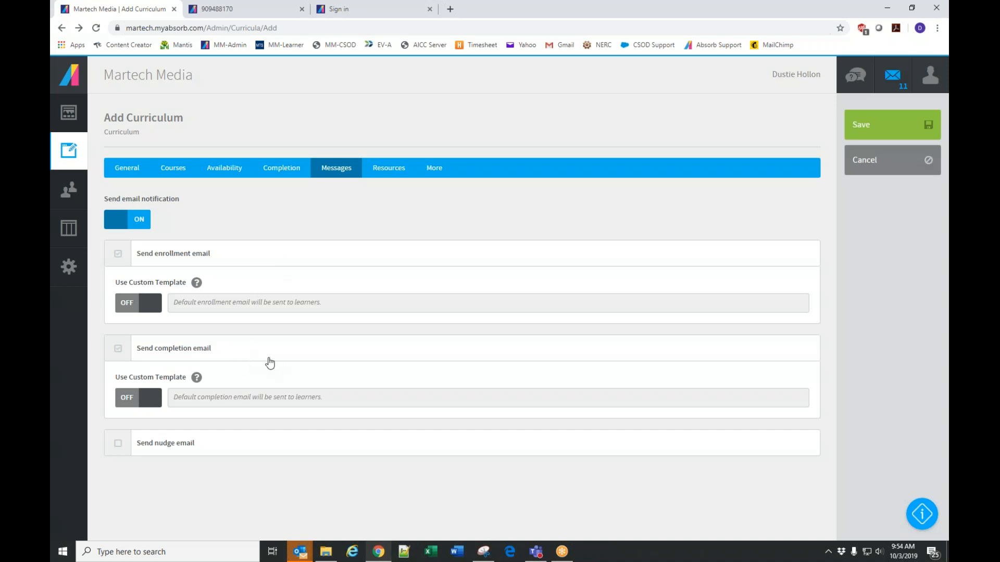
left_click(118, 444)
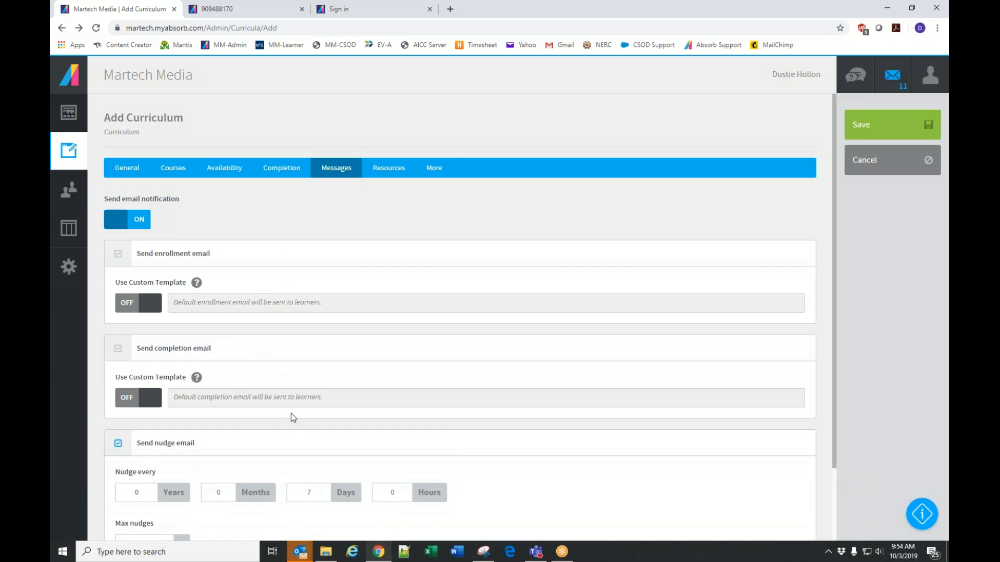
scroll(376, 401, "down", 2)
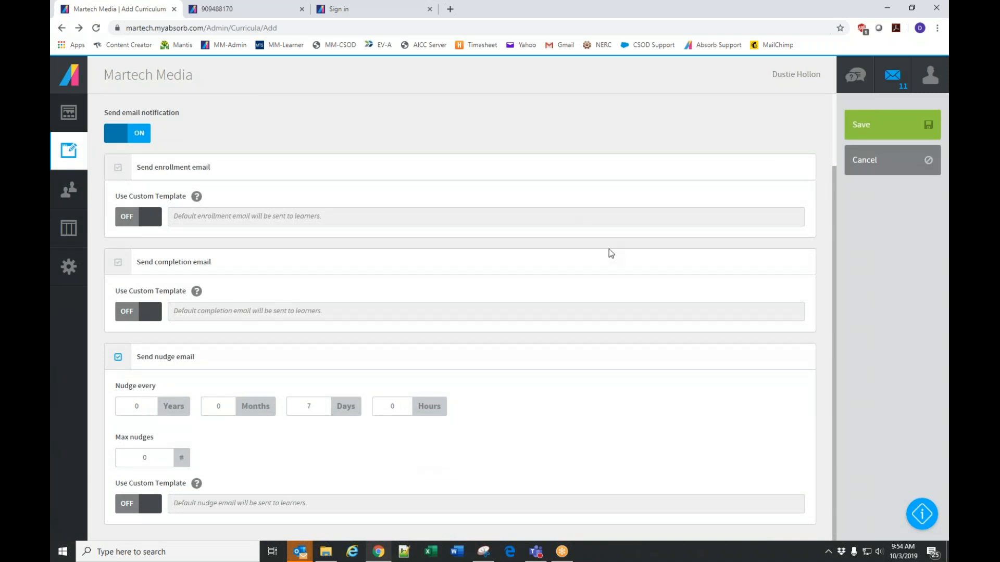
scroll(495, 283, "up", 2)
- Add a blank resource entry to the curriculum and browse the files that can be attached to it
left_click(387, 168)
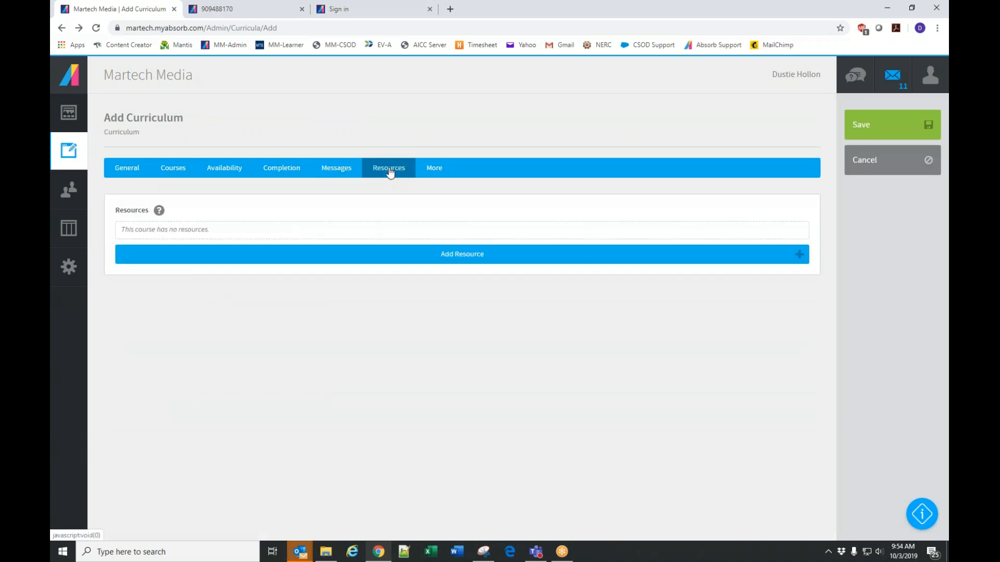
left_click(460, 255)
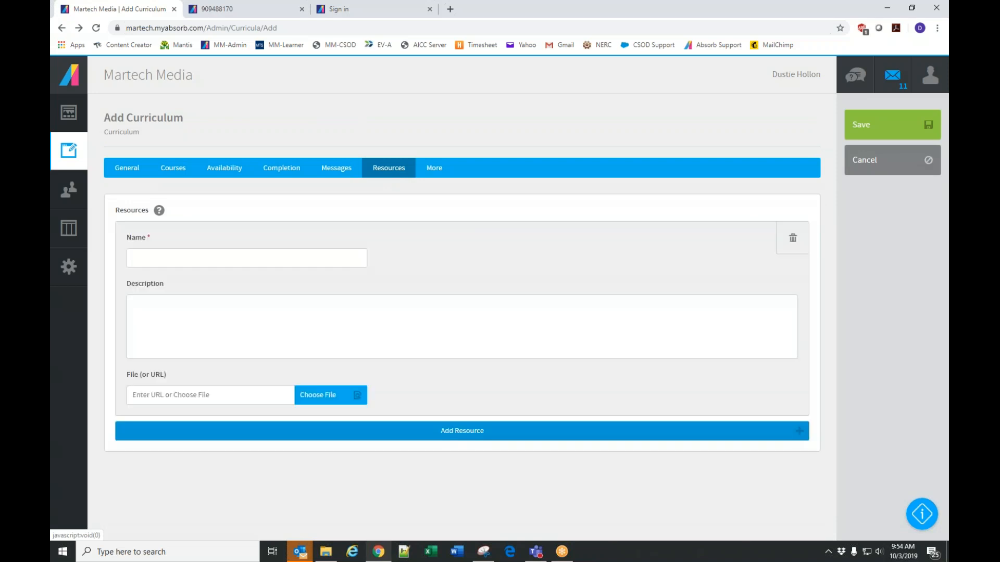
left_click(181, 256)
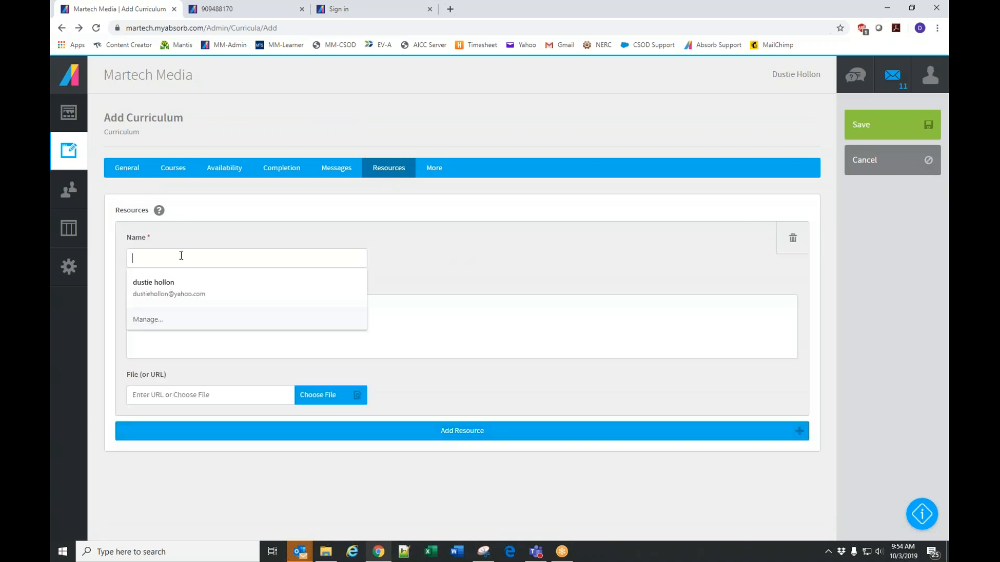
left_click(318, 400)
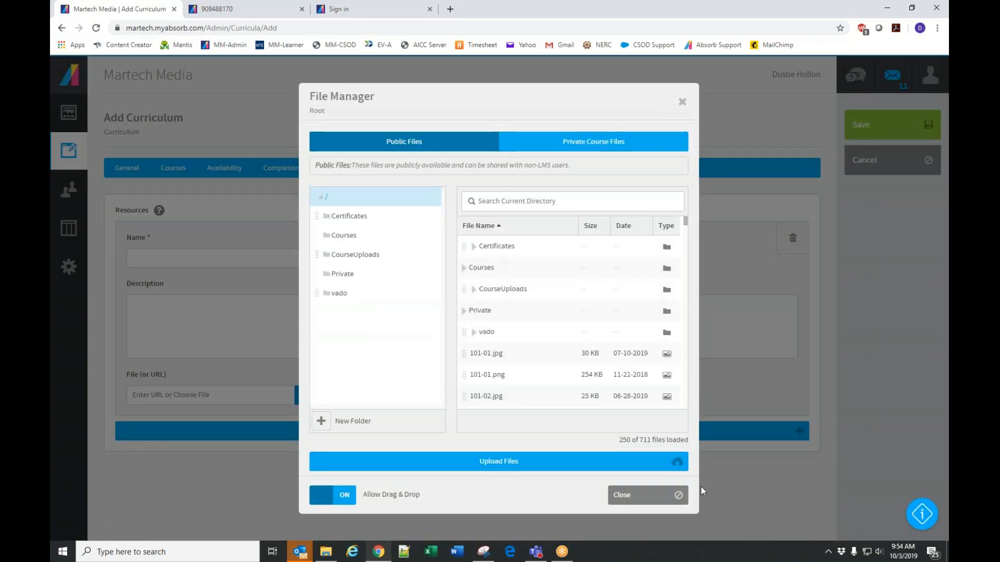
left_click(661, 497)
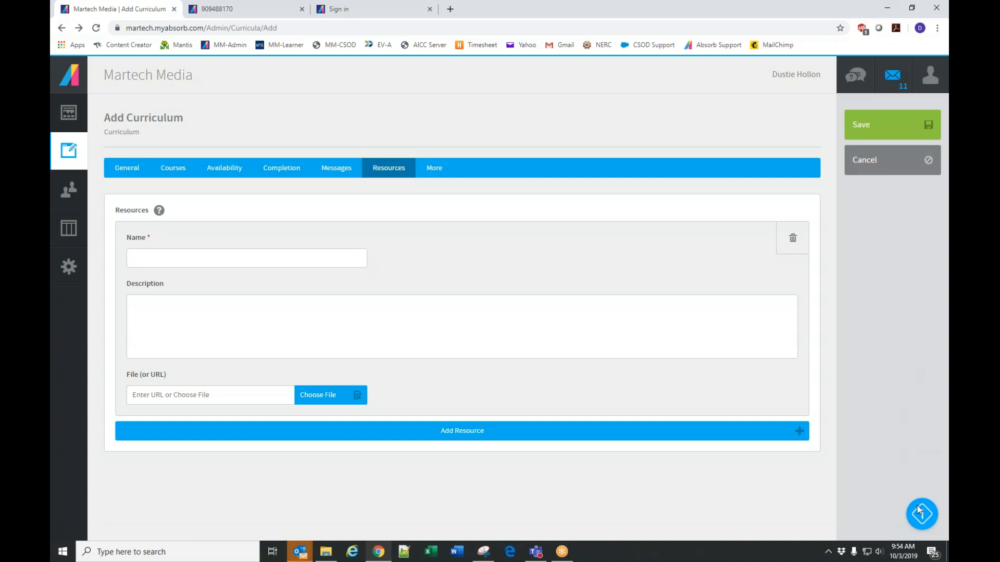
- Look through the Onboarding how-to guides in the Absorb Assistant, then close it
left_click(929, 514)
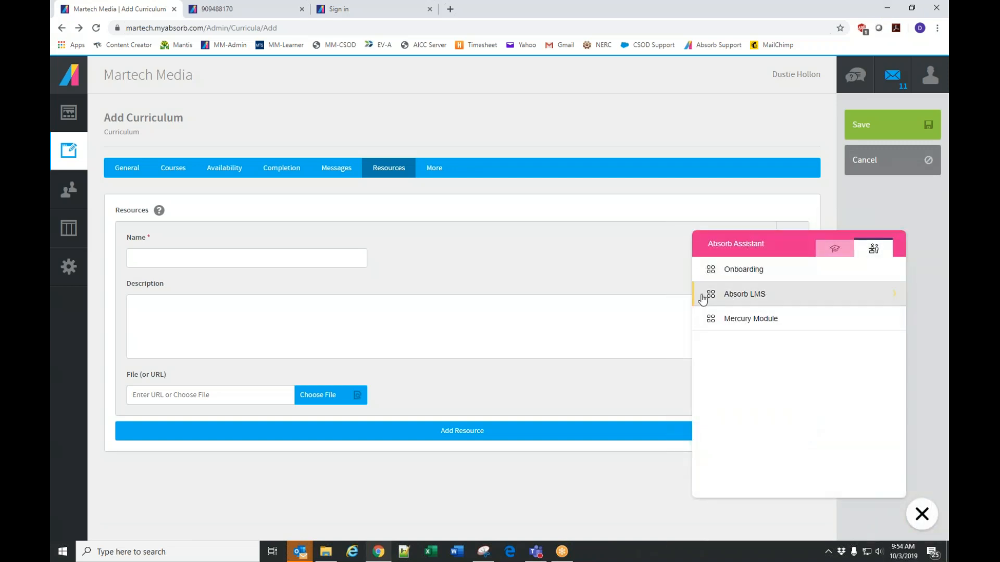
left_click(751, 271)
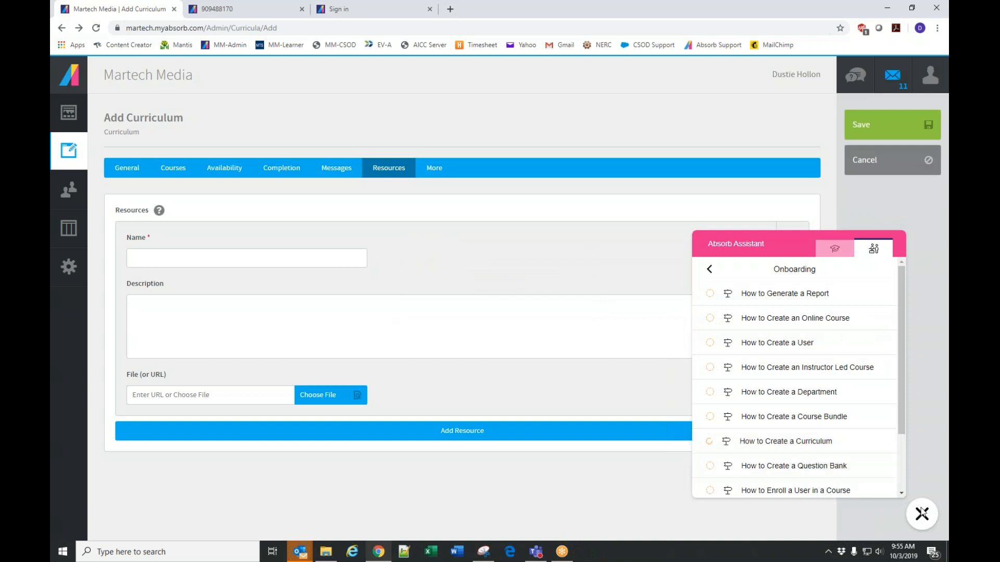
left_click(921, 515)
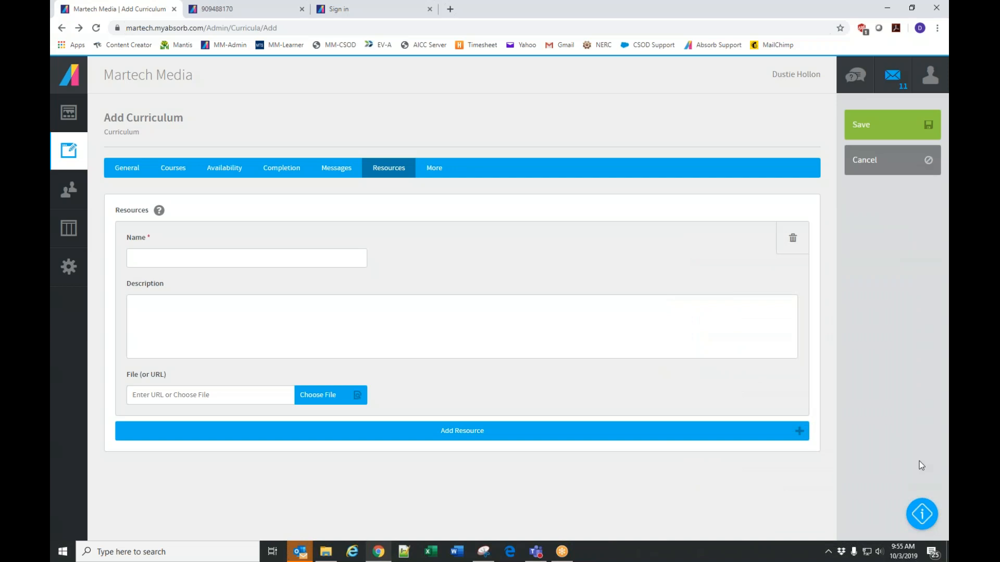
- Leave the new curriculum without saving its changes
left_click(871, 170)
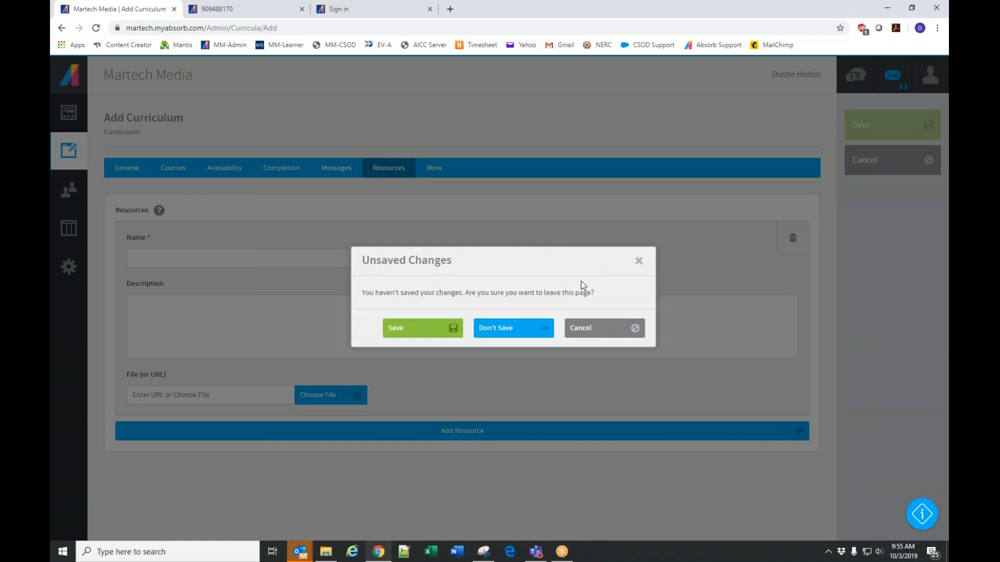
left_click(507, 330)
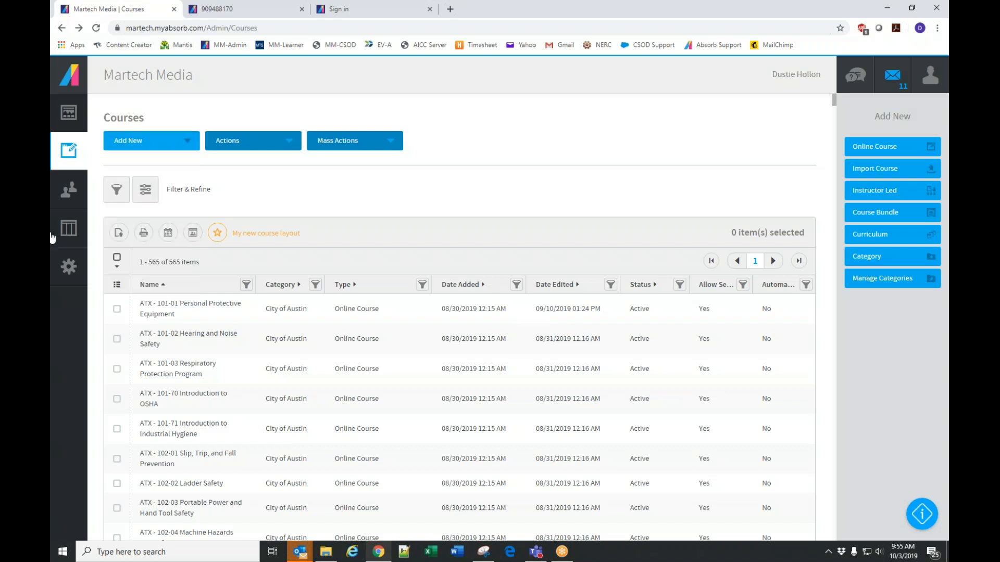
- Open the Curricula Activity report and filter it by the ATX - Tool Safety curriculum
left_click(76, 229)
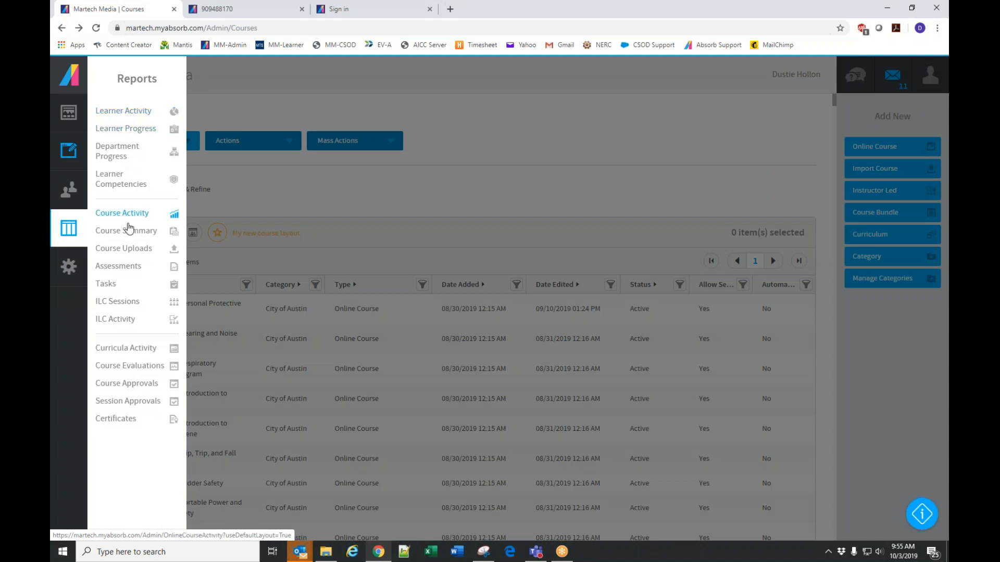
left_click(134, 352)
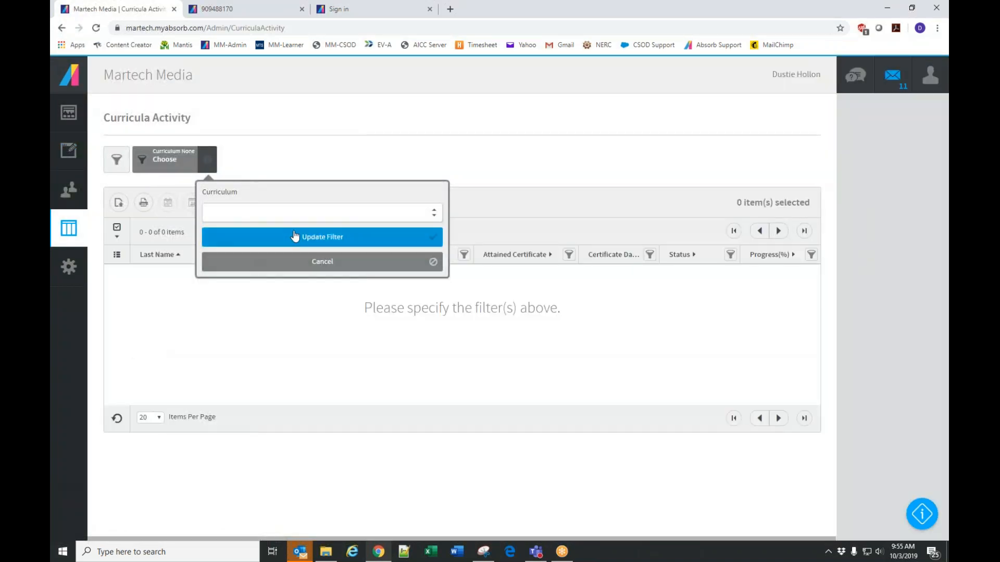
left_click(268, 212)
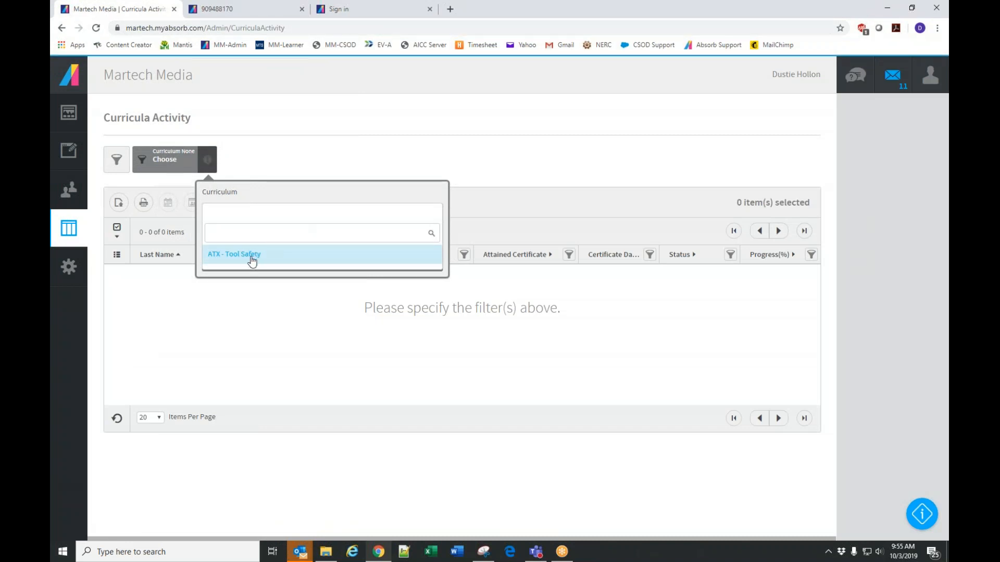
left_click(252, 260)
left_click(260, 244)
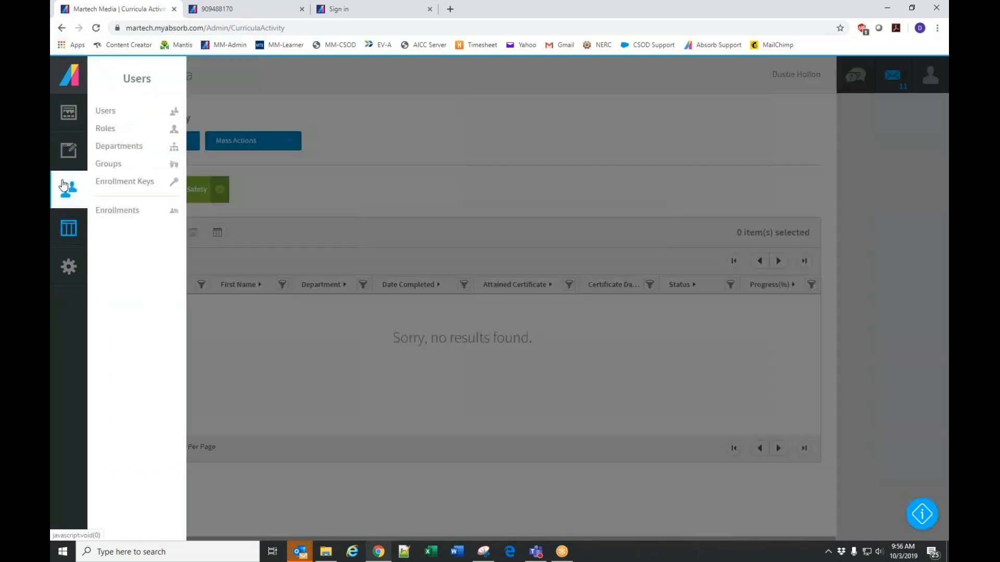
- Open the Course Activity report and filter it by the ATX - 101-01 Personal Protective Equipment course
mouse_move(60, 232)
left_click(119, 213)
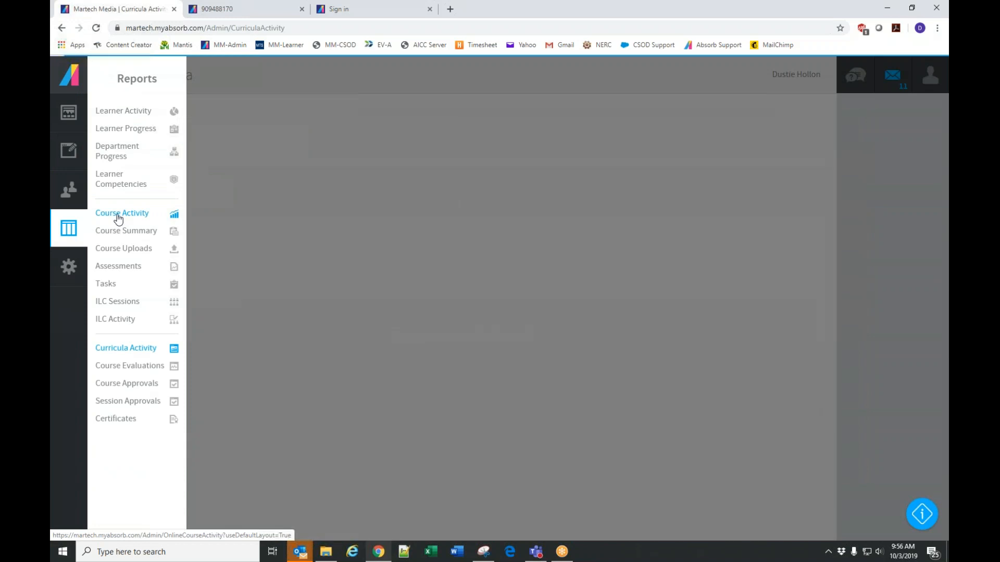
left_click(276, 212)
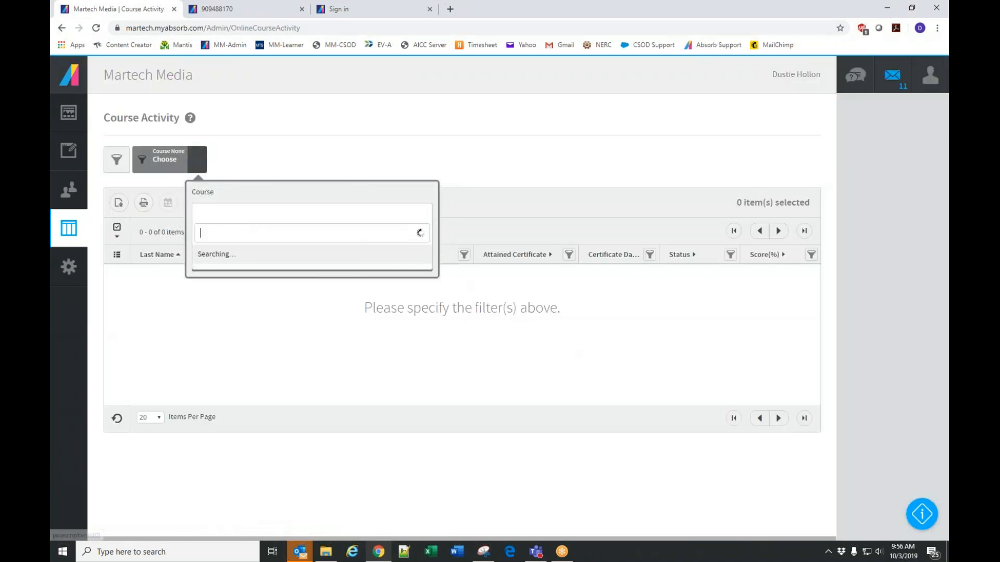
left_click(259, 256)
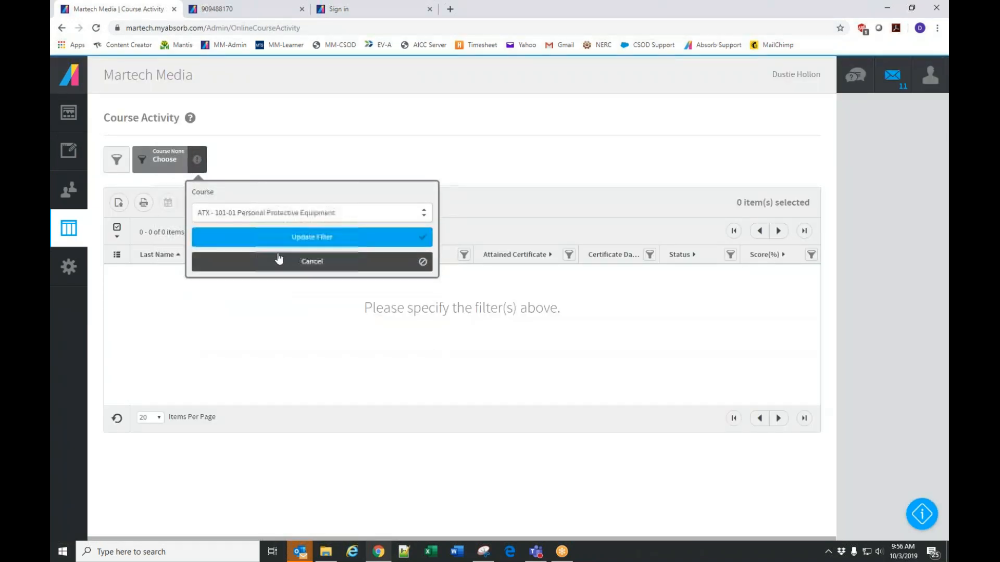
left_click(302, 235)
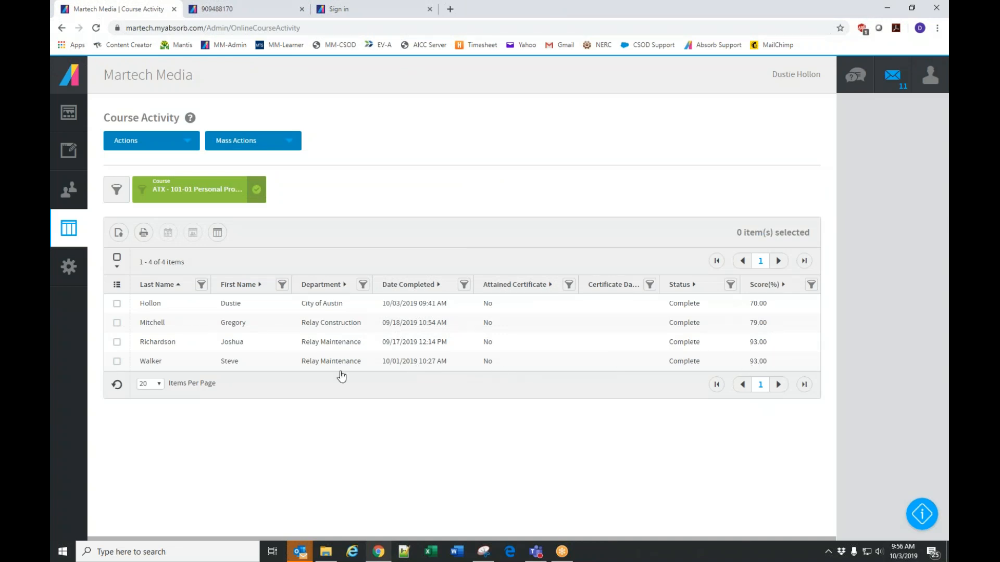
- View all enrollments of the last learner listed in the Course Activity report
left_click(176, 365)
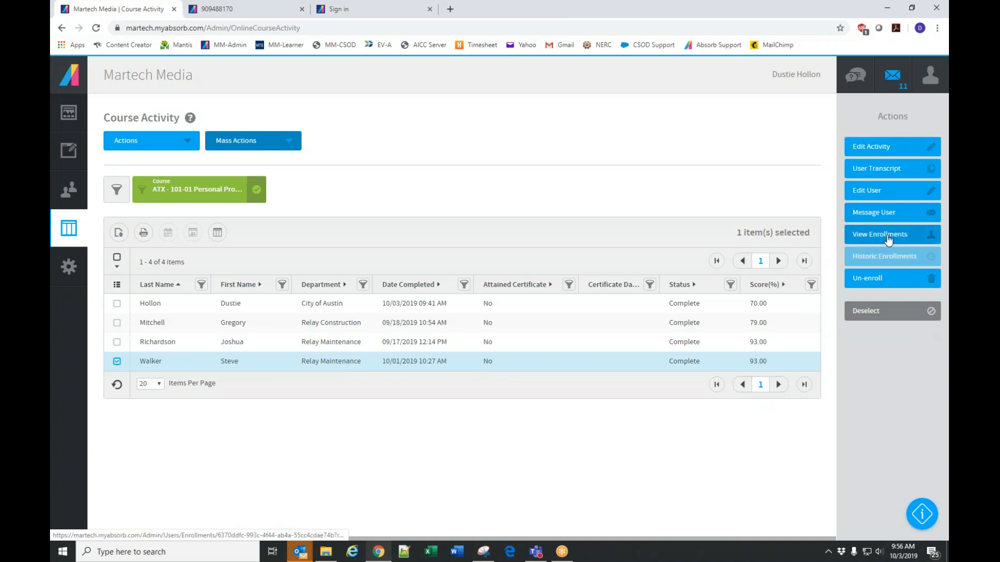
left_click(874, 237)
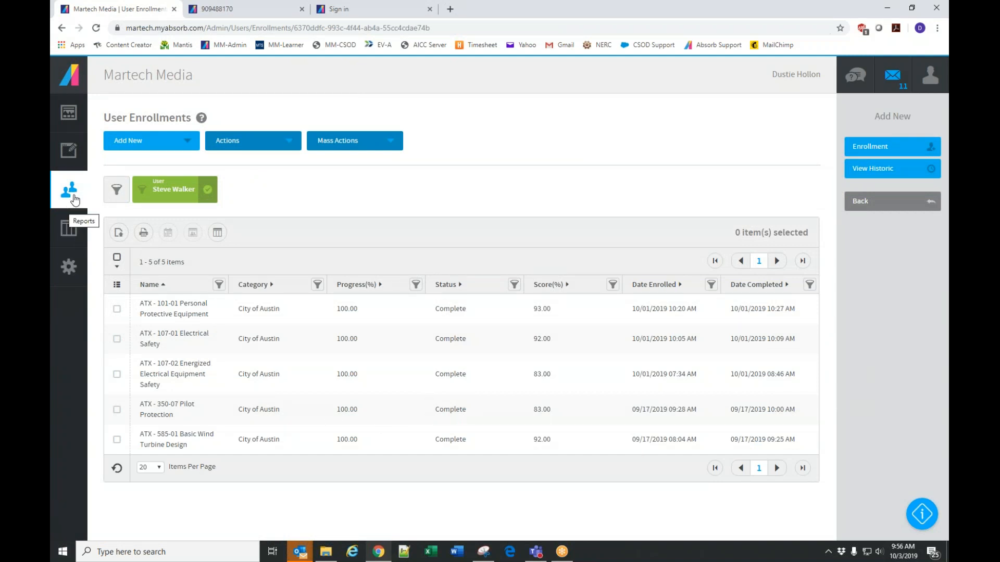
- Open the Learner Activity report and add the Credits, Status and Time Spent (min) columns to its table
left_click(68, 232)
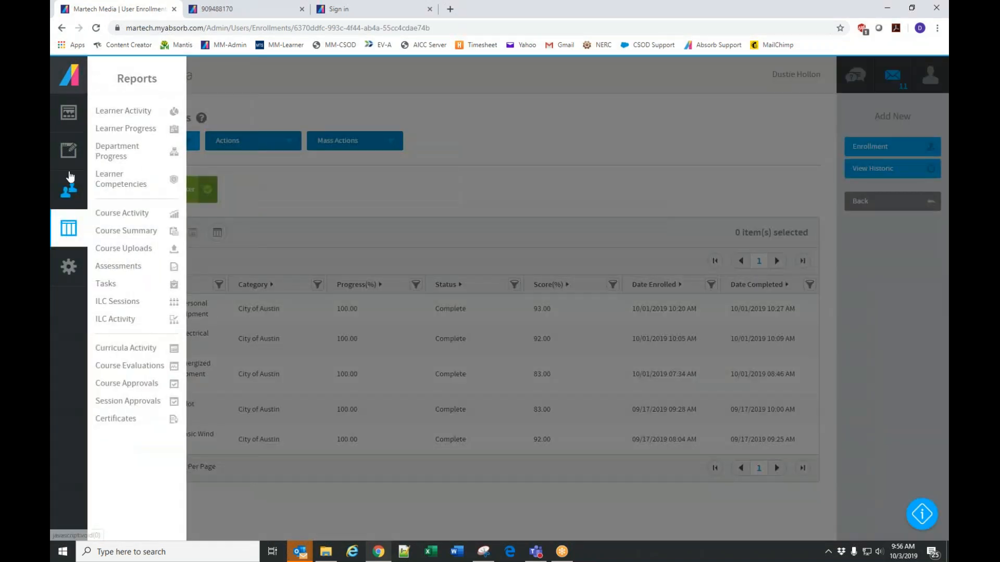
left_click(106, 116)
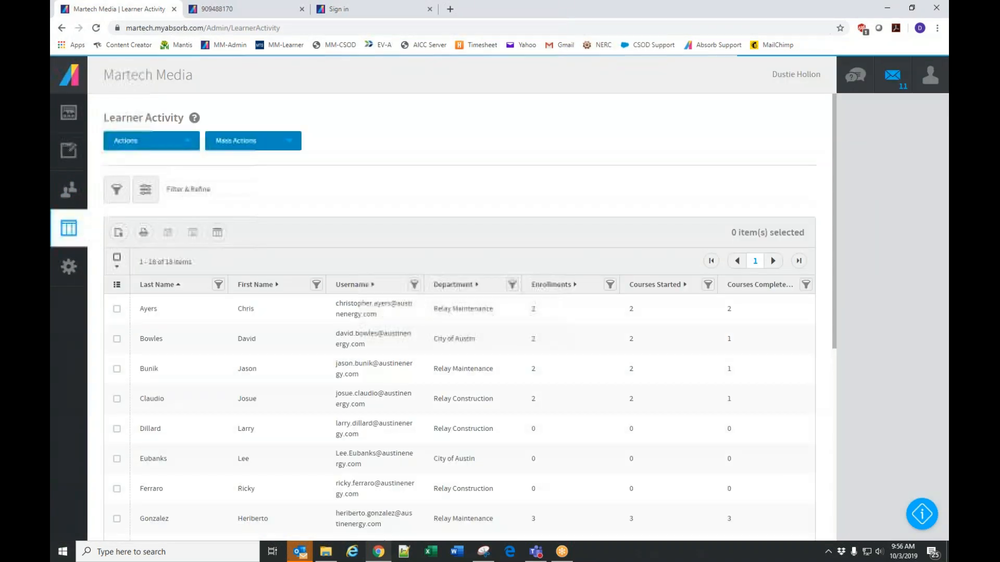
scroll(680, 409, "down", 2)
scroll(680, 408, "up", 2)
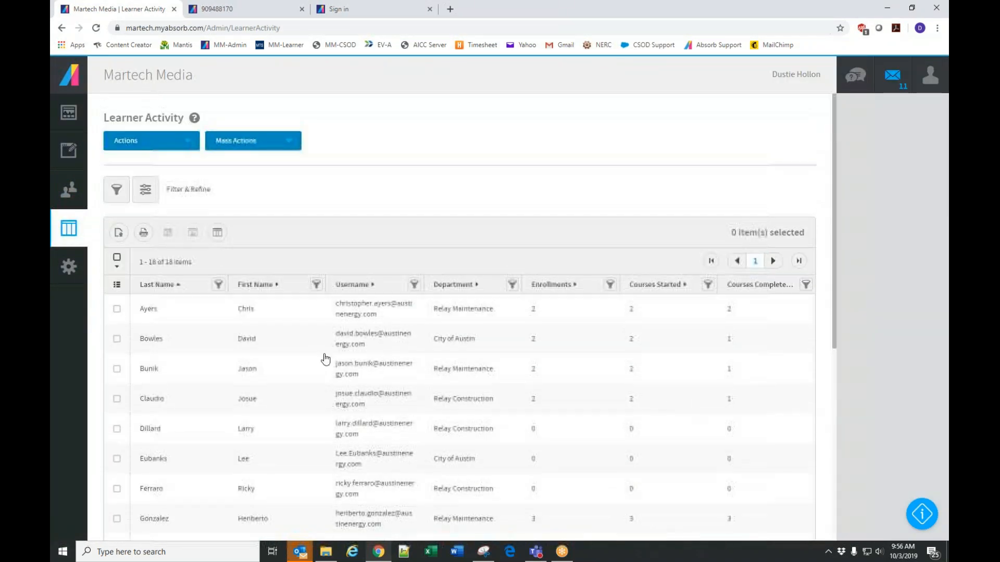
left_click(117, 286)
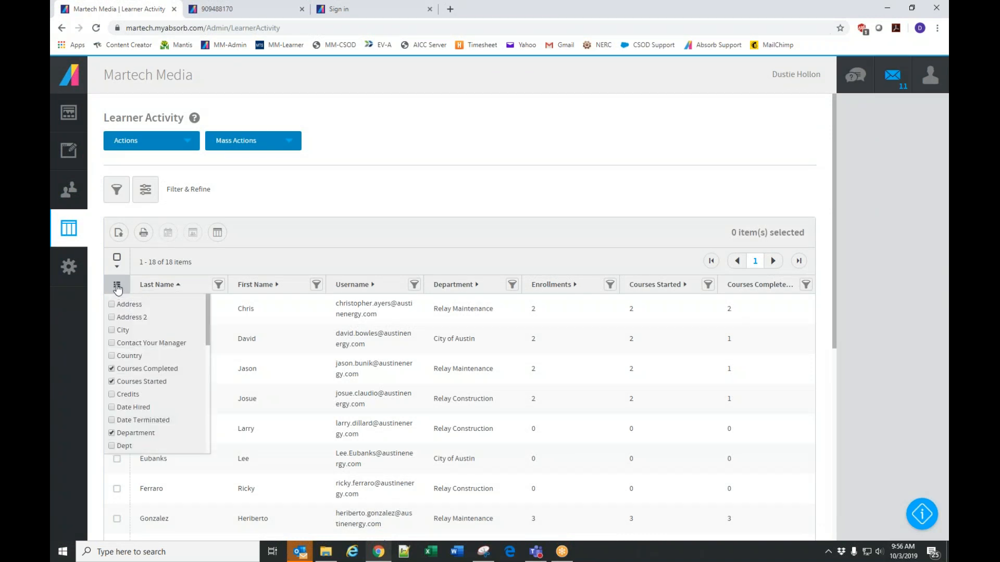
left_click(129, 395)
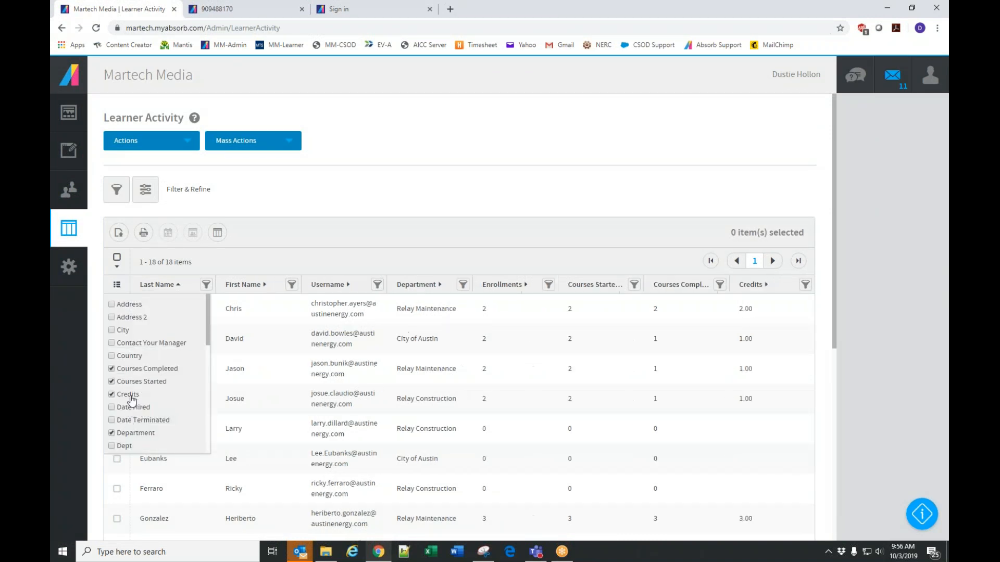
scroll(133, 403, "down", 2)
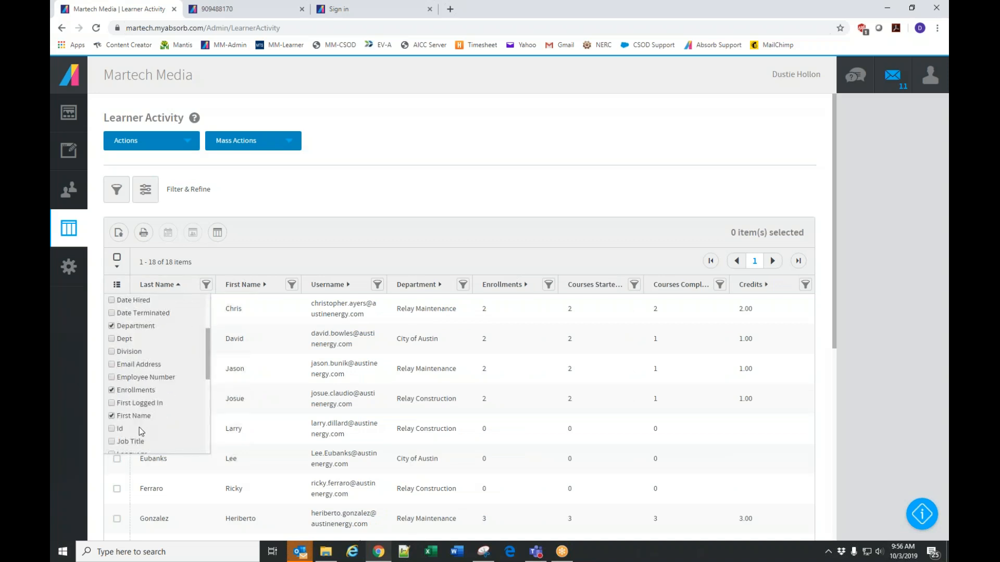
scroll(141, 431, "down", 2)
scroll(140, 431, "down", 4)
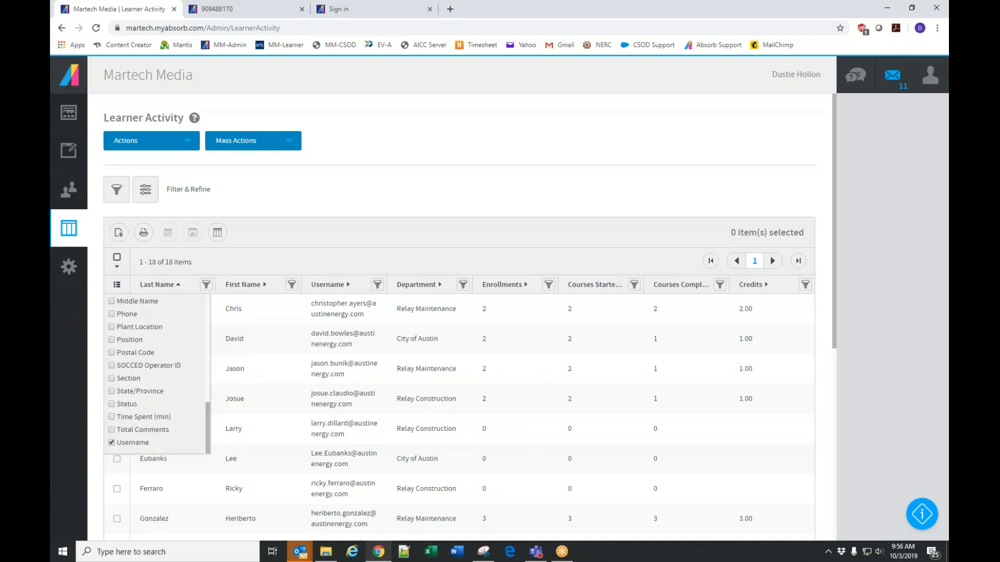
left_click(126, 405)
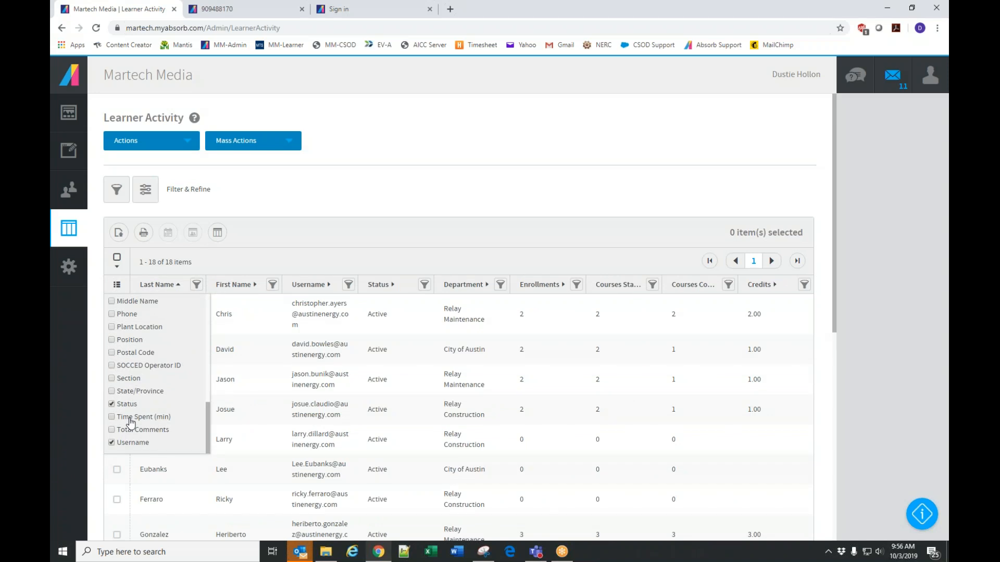
left_click(129, 419)
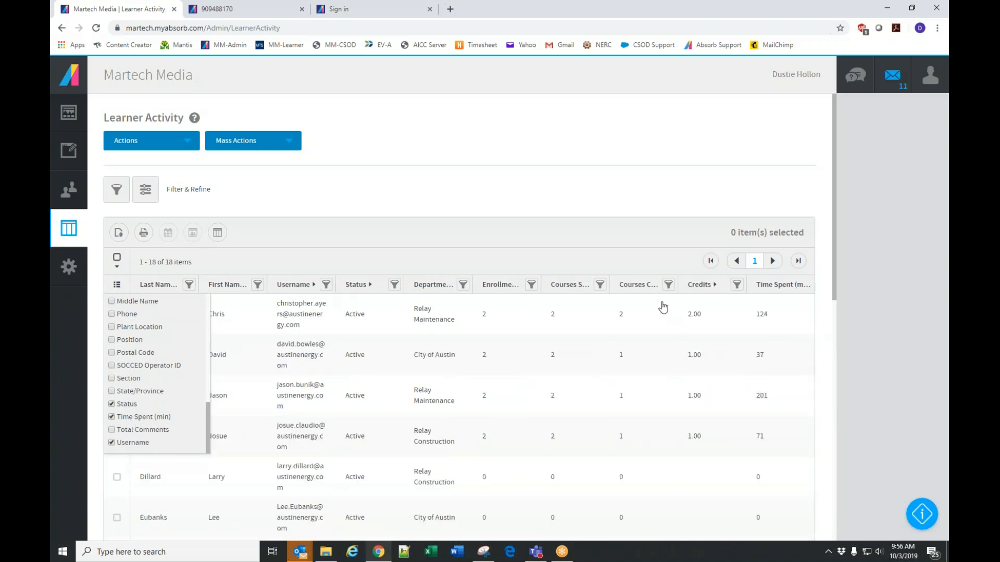
- Save the current columns and filters as a new report layout with the nickname "My training report"
left_click(217, 233)
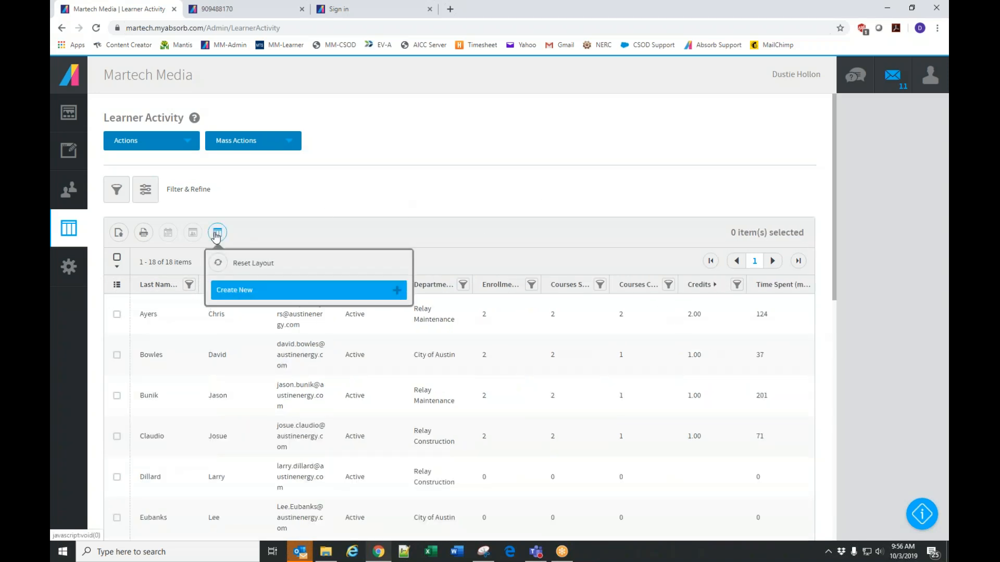
left_click(245, 290)
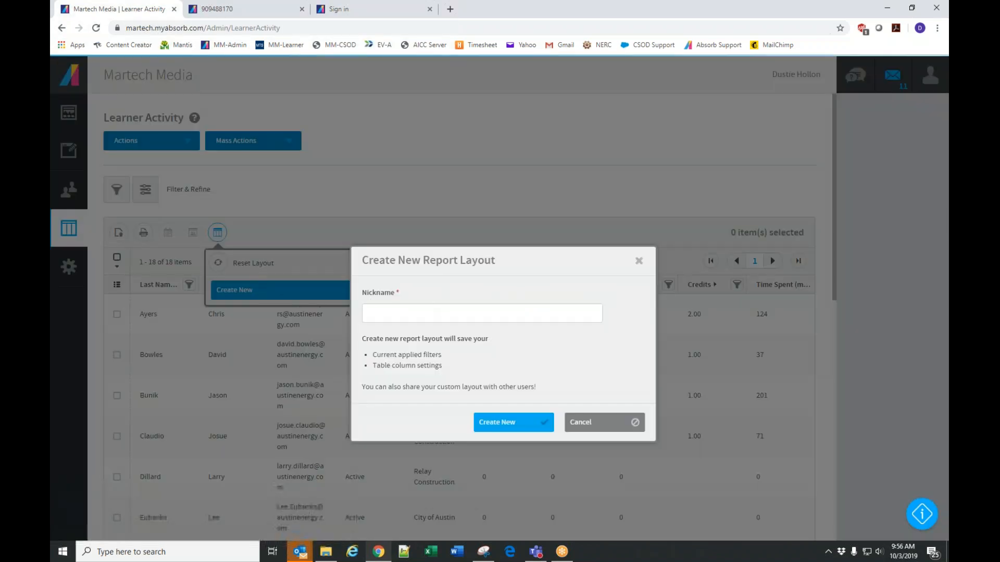
left_click(444, 313)
type("My")
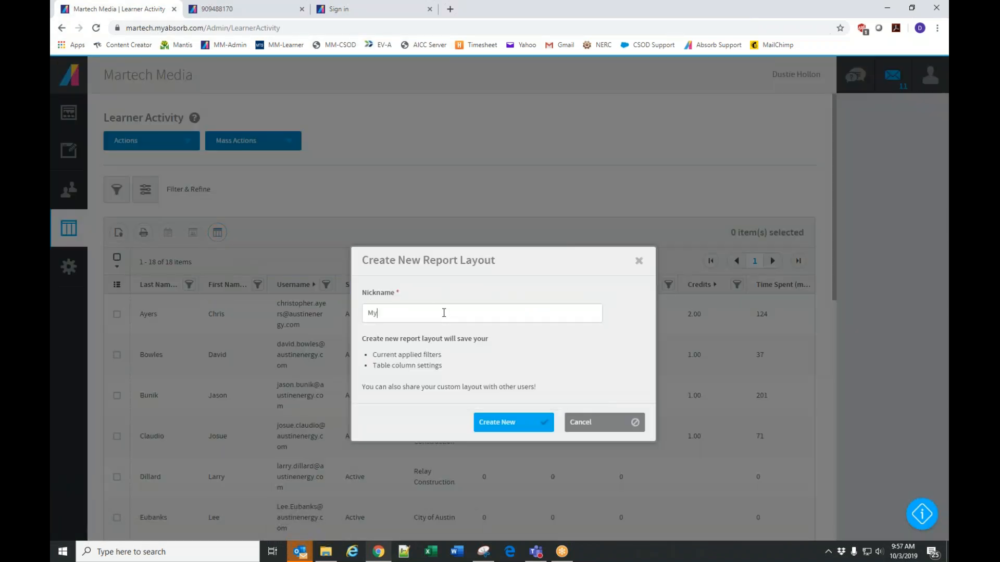
type(" training report")
left_click(517, 422)
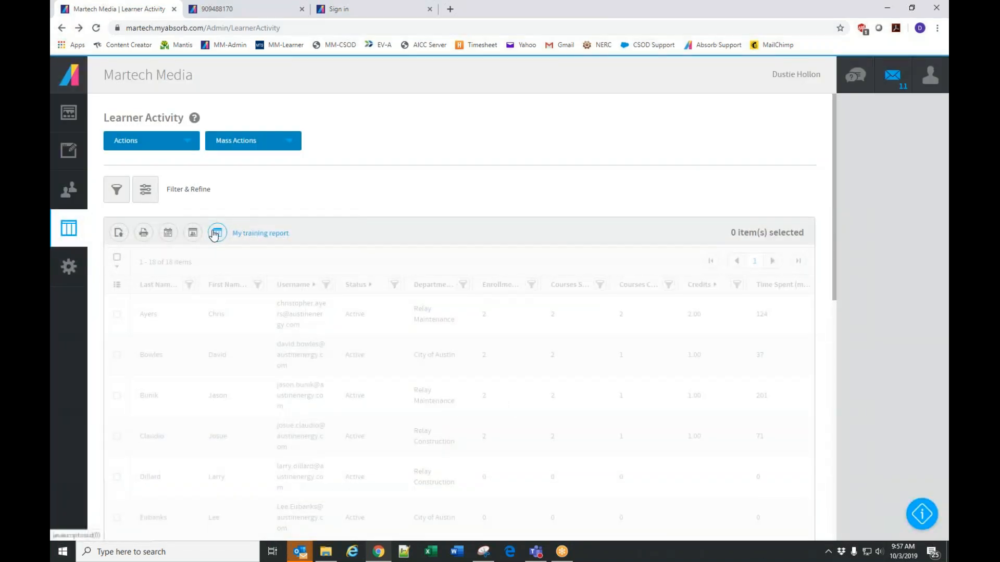
- Star the "My training report" layout among the saved layouts of the Learner Activity report
left_click(217, 235)
left_click(402, 285)
left_click(432, 200)
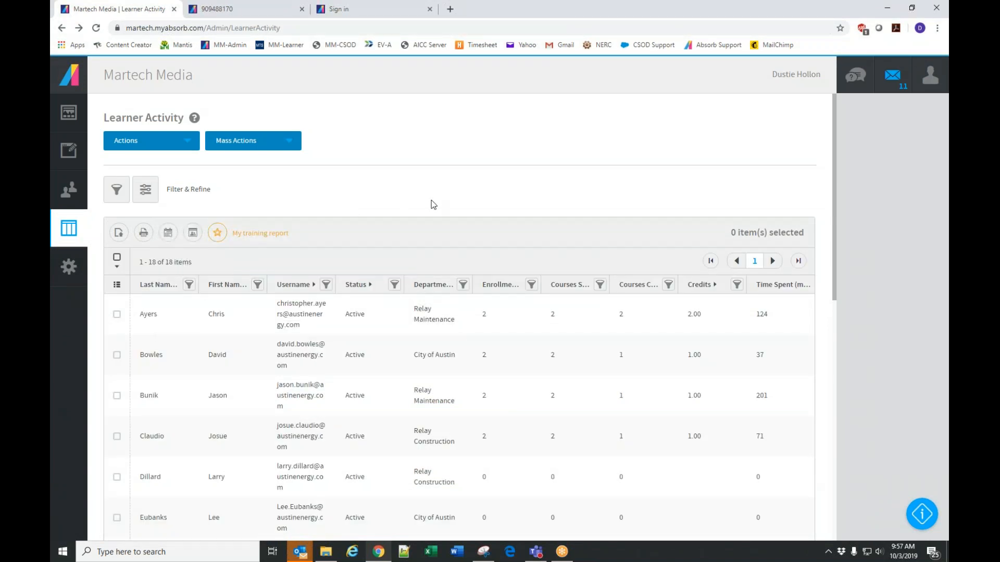